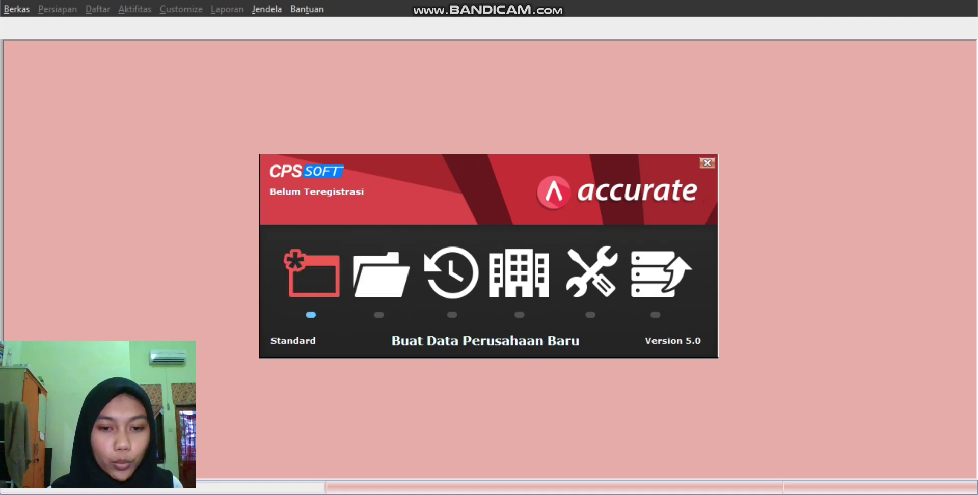
Step: Create a new local .GDB company database on drive D, named after the user
key("Return")
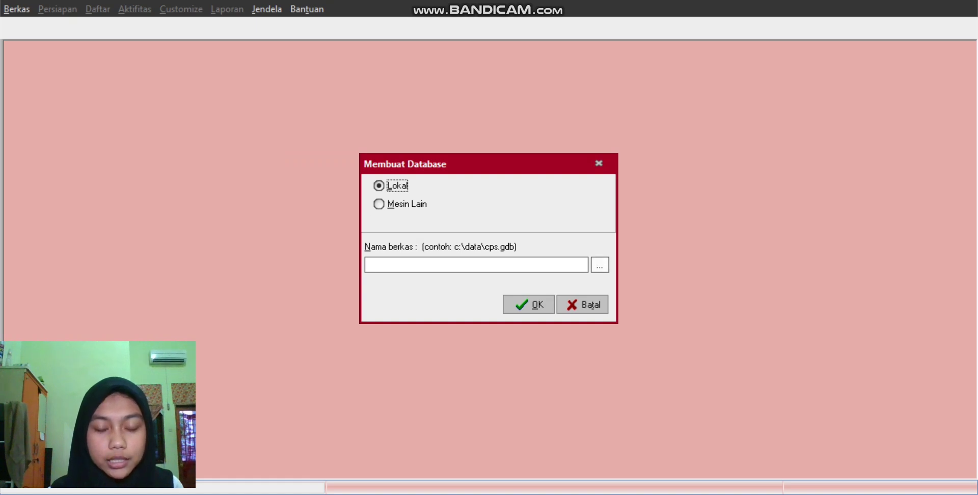
left_click(366, 264)
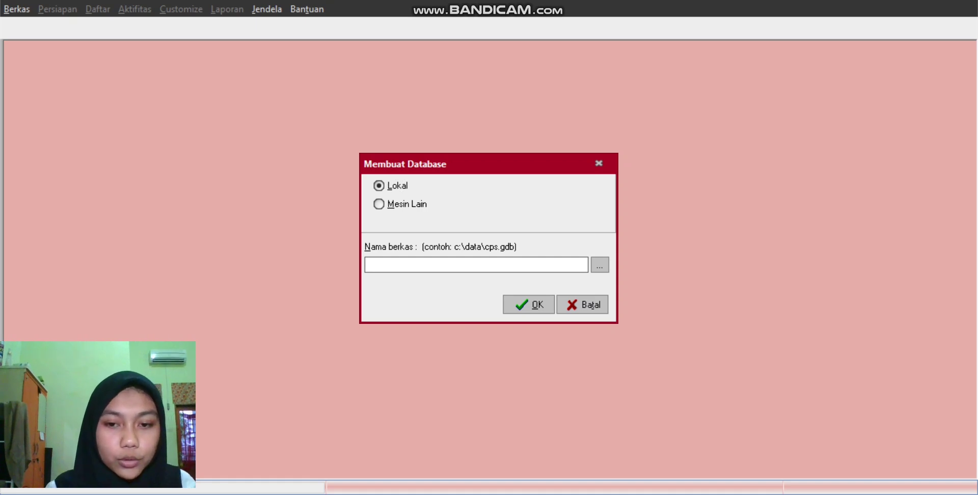
left_click(600, 264)
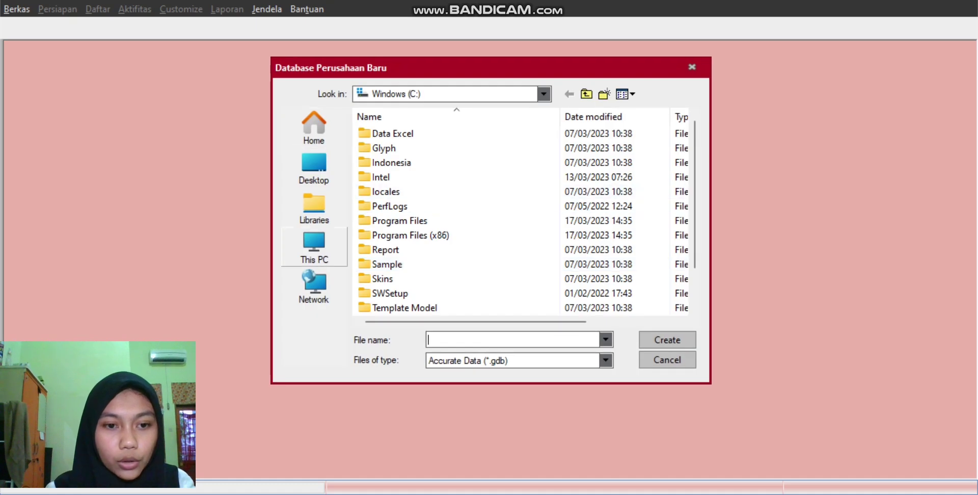
left_click(313, 244)
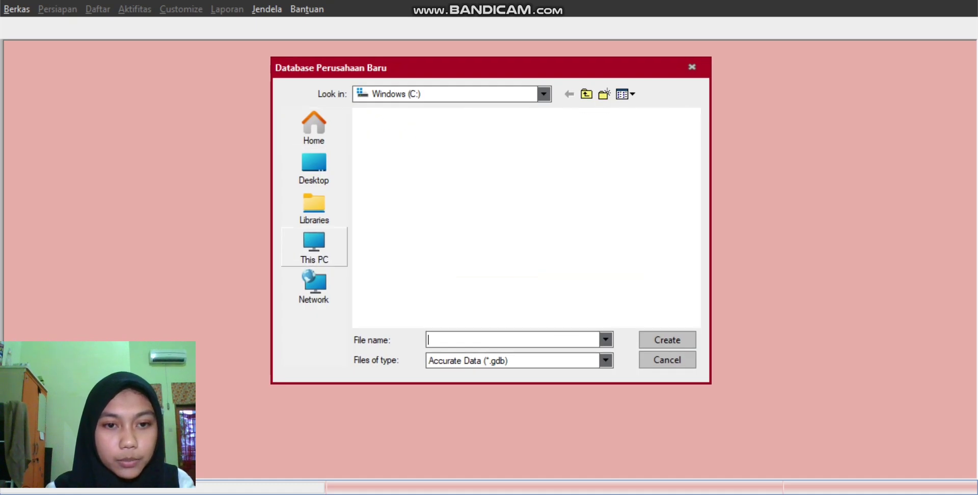
double_click(440, 187)
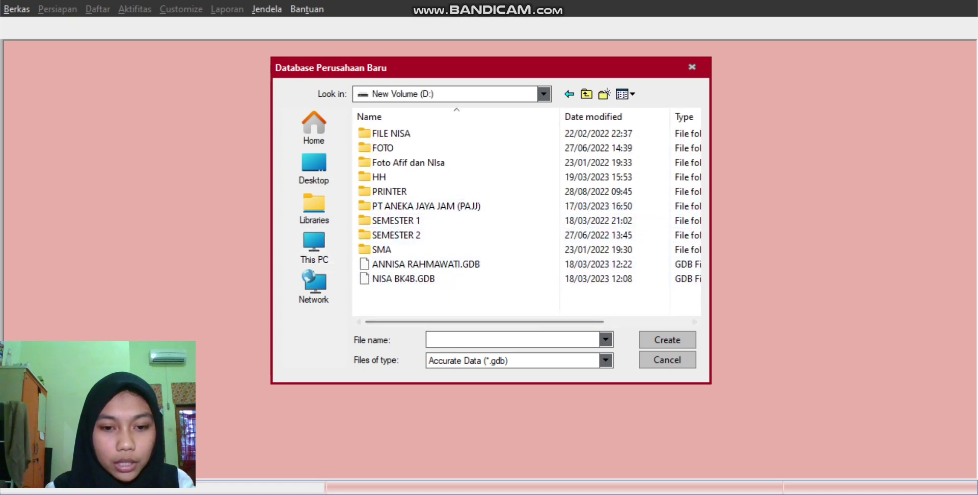
type("a")
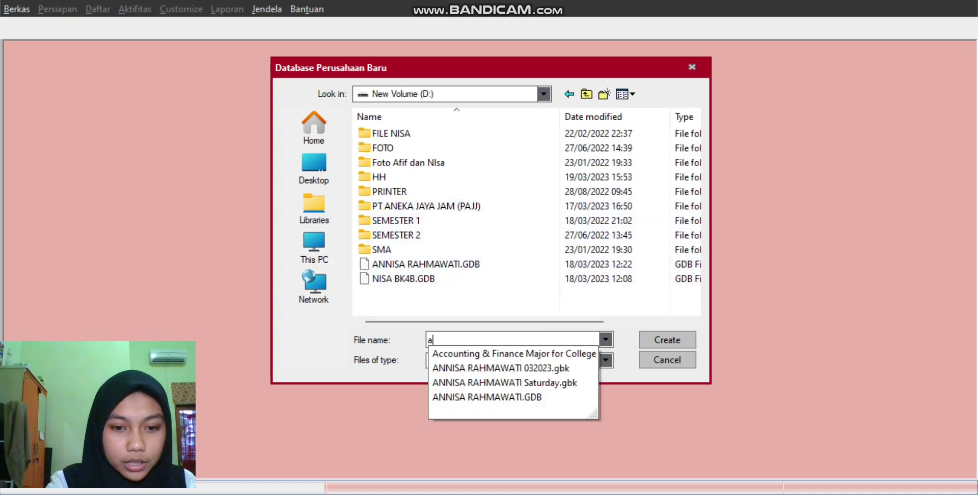
type("nnisa ")
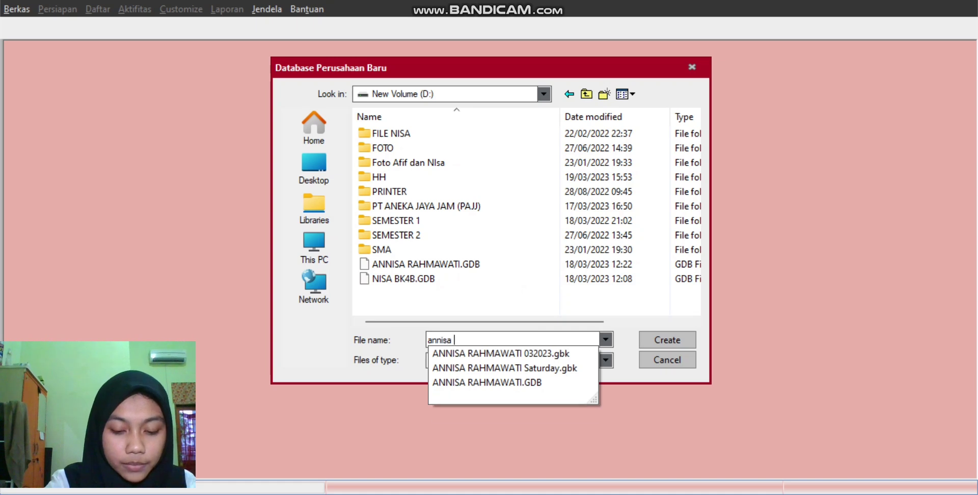
type("bk 4b")
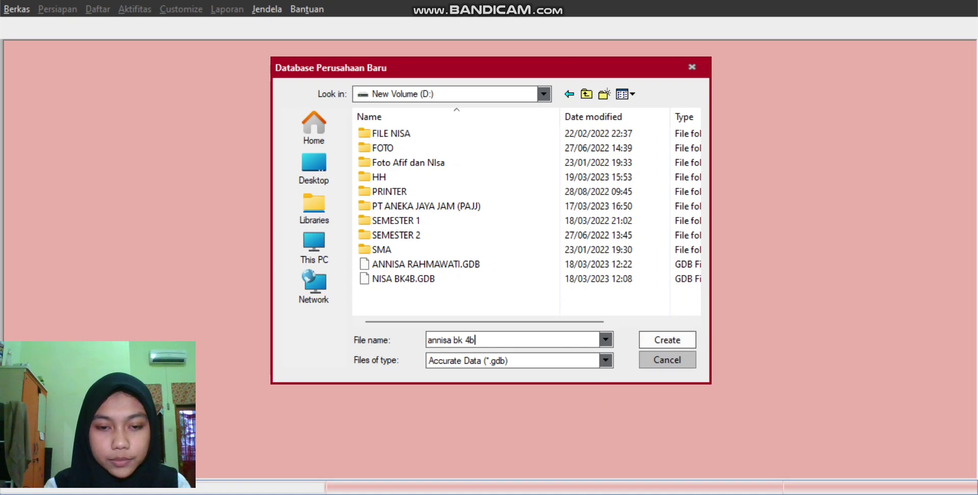
key("Return")
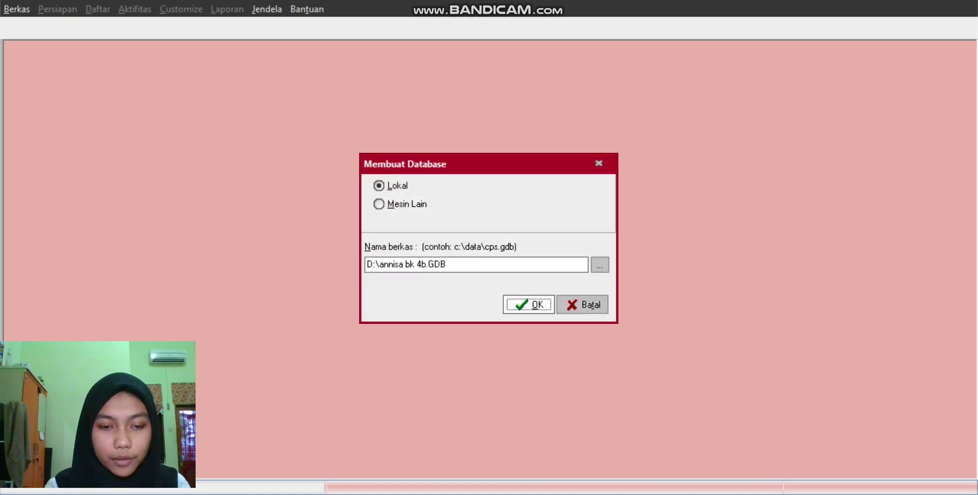
key("Return")
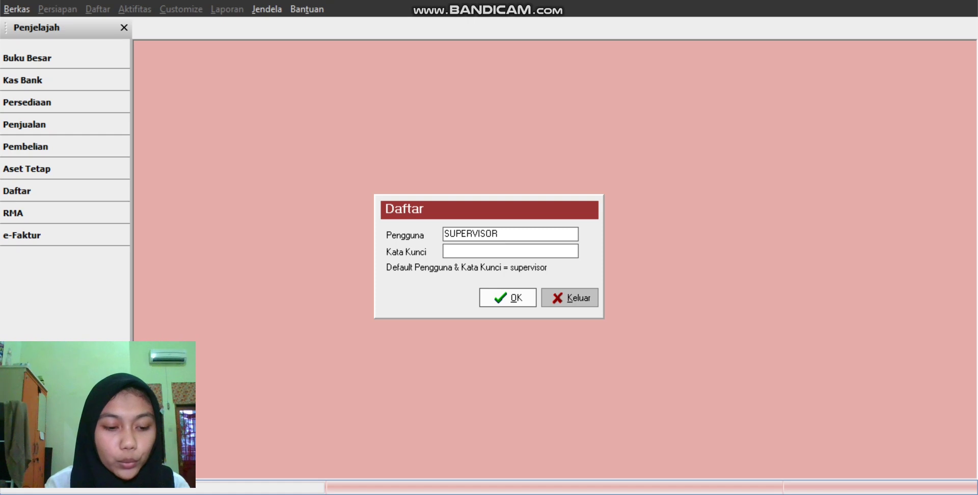
Step: Log in as SUPERVISOR by entering the account password
type("super")
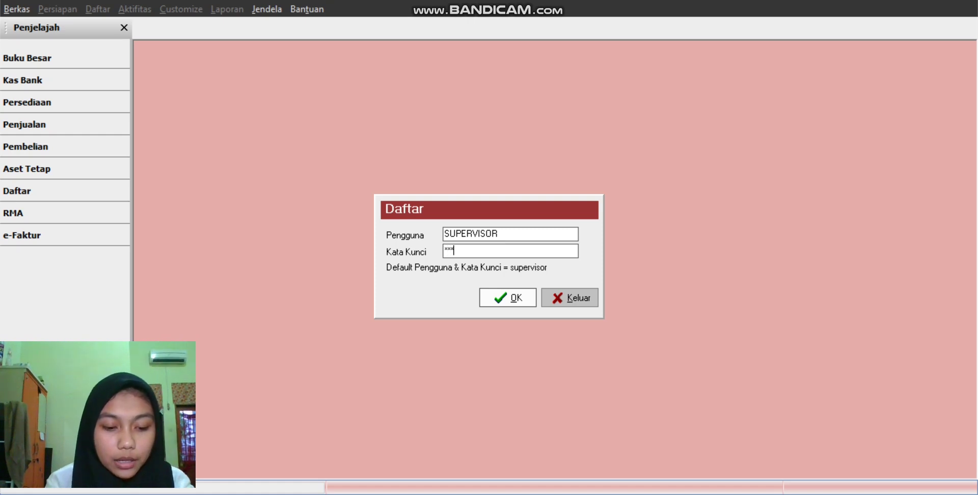
type("visor")
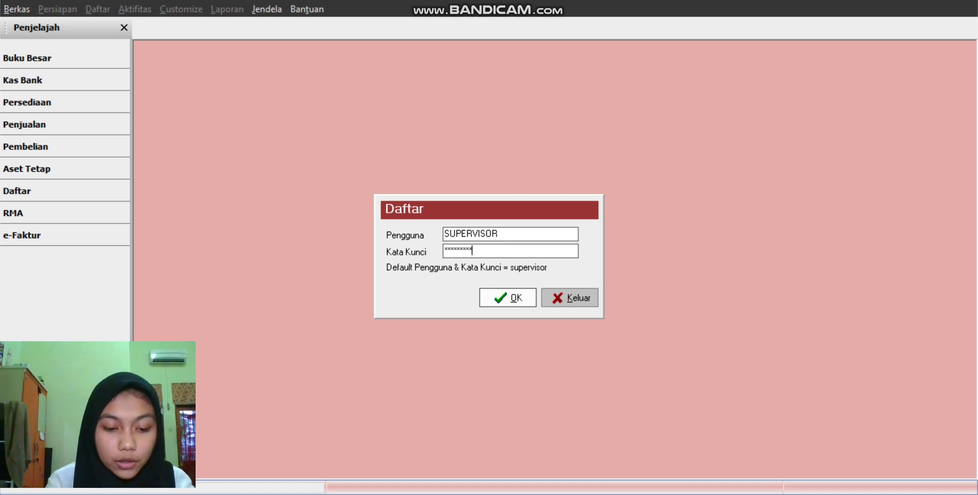
key("Return")
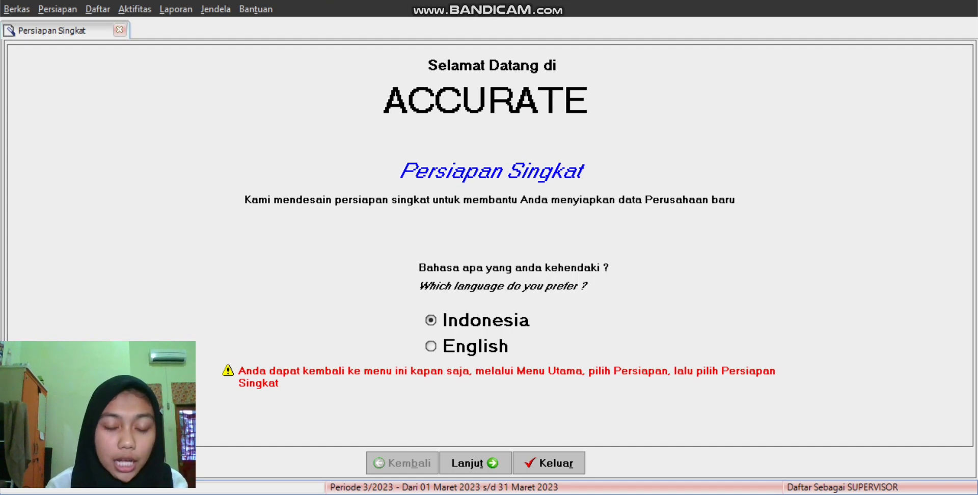
Step: Pick the Persiapan Mahir advanced setup and continue to the Mata Uang step
left_click(475, 463)
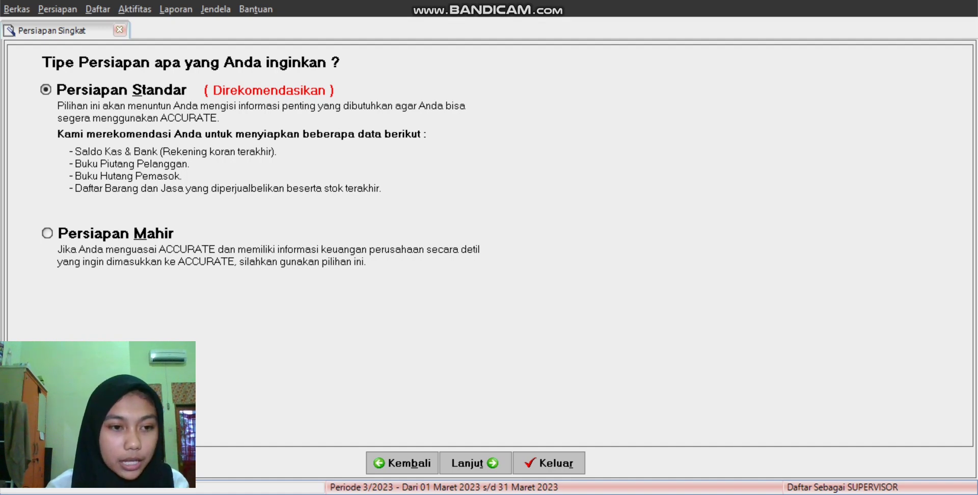
left_click(116, 233)
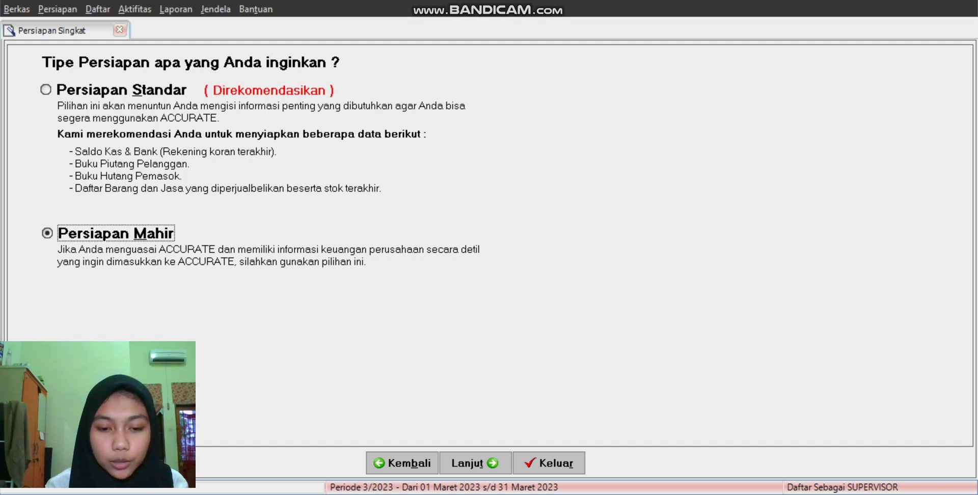
left_click(475, 463)
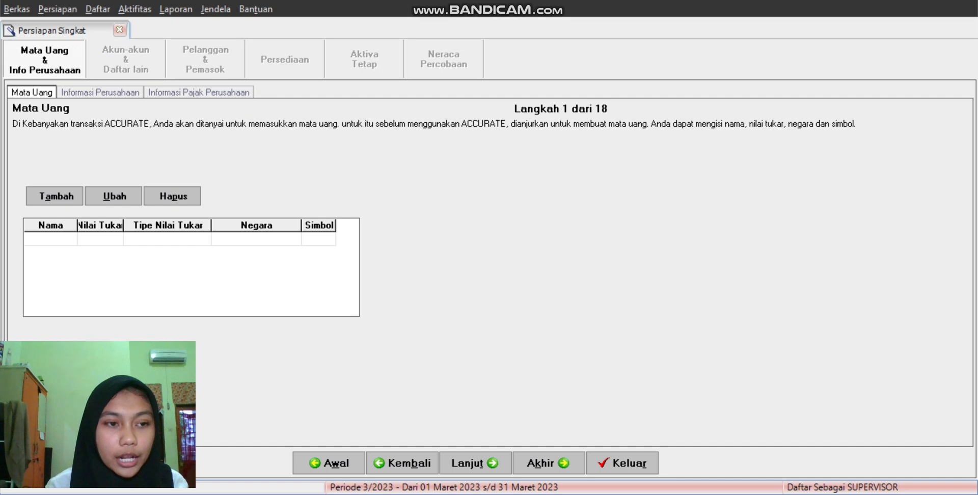
Step: Add IDR at rate 1 for INDONESIA, symbol IDR, as the default currency
left_click(56, 196)
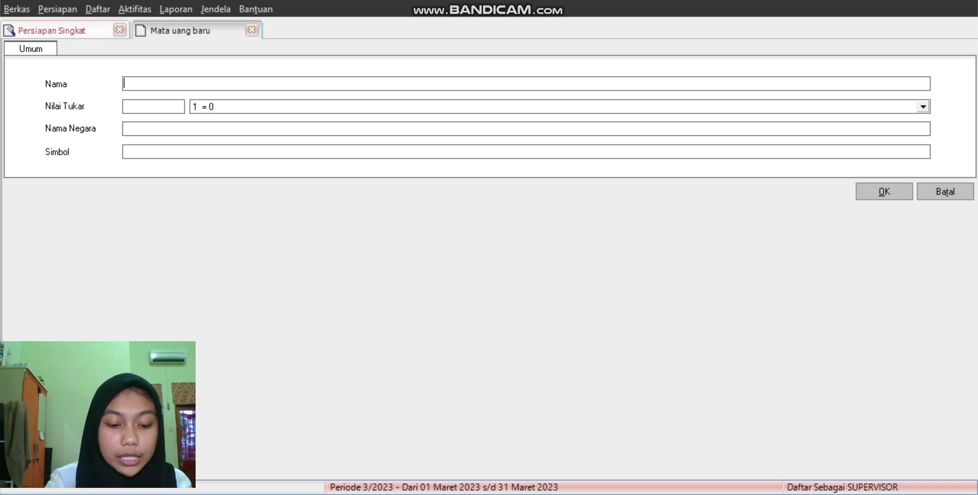
type("id")
key("BackSpace")
key("BackSpace")
left_click(510, 107)
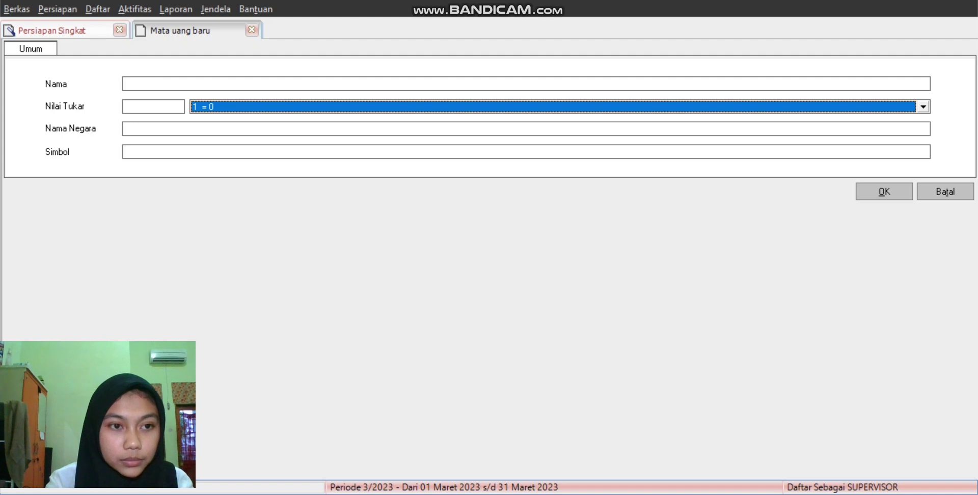
key("alt+Down")
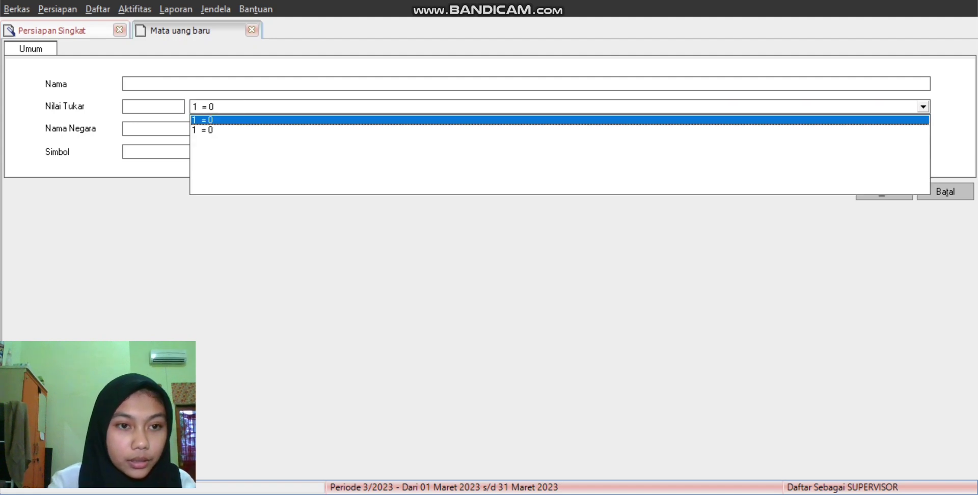
left_click(153, 84)
type("IDR")
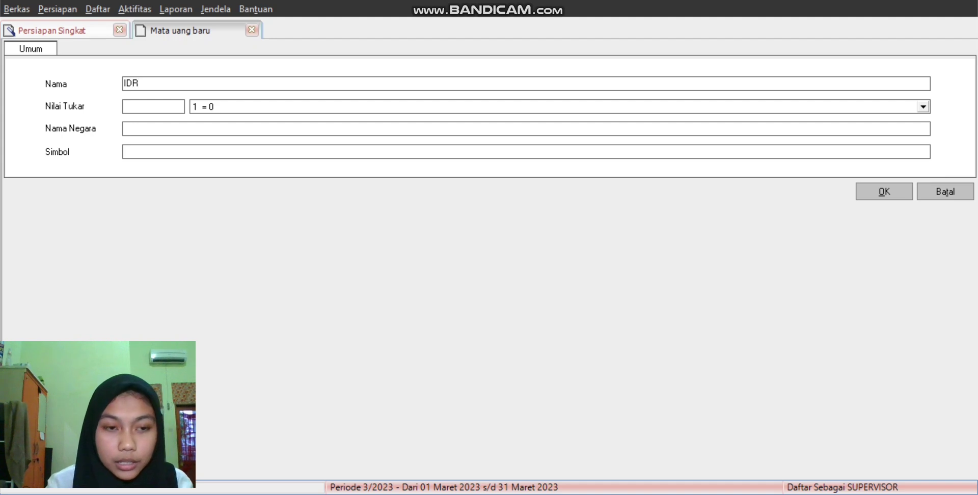
key("Tab")
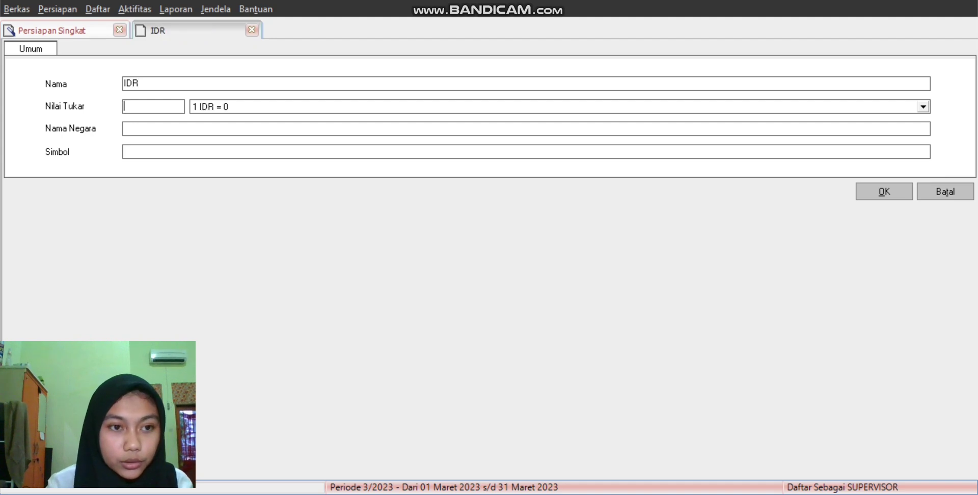
type("1")
key("Tab")
key("Tab")
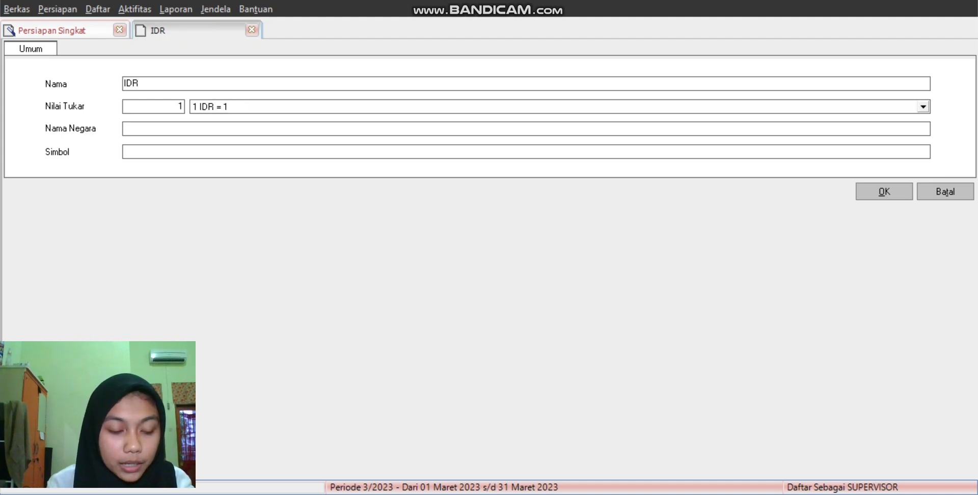
type("IND")
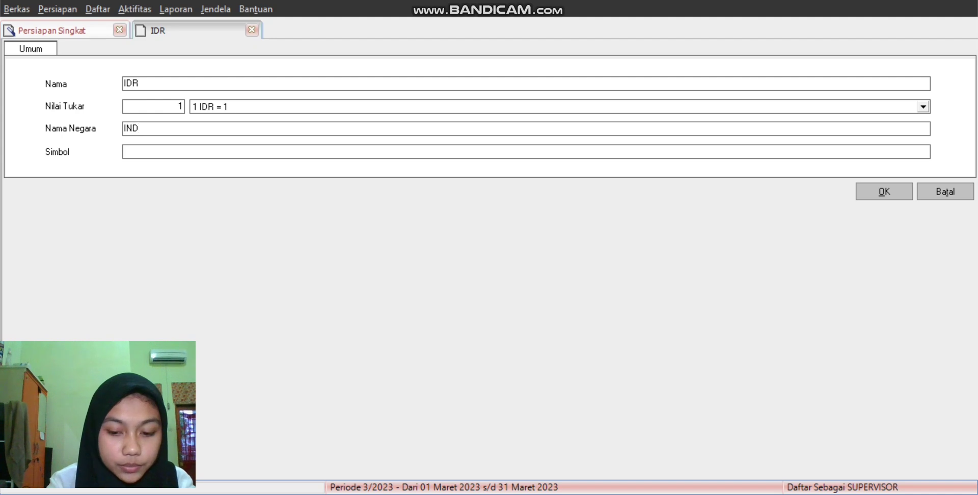
type("ONESIA")
key("Tab")
type("IDR")
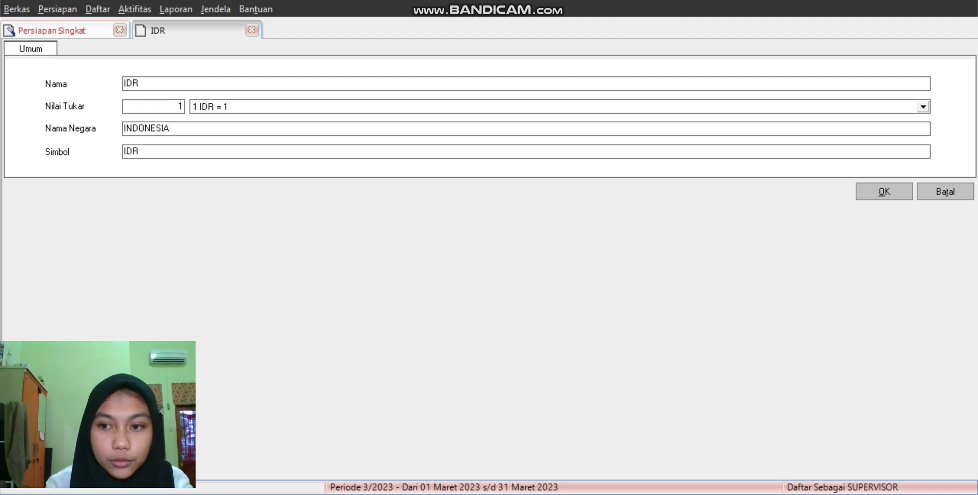
left_click(884, 192)
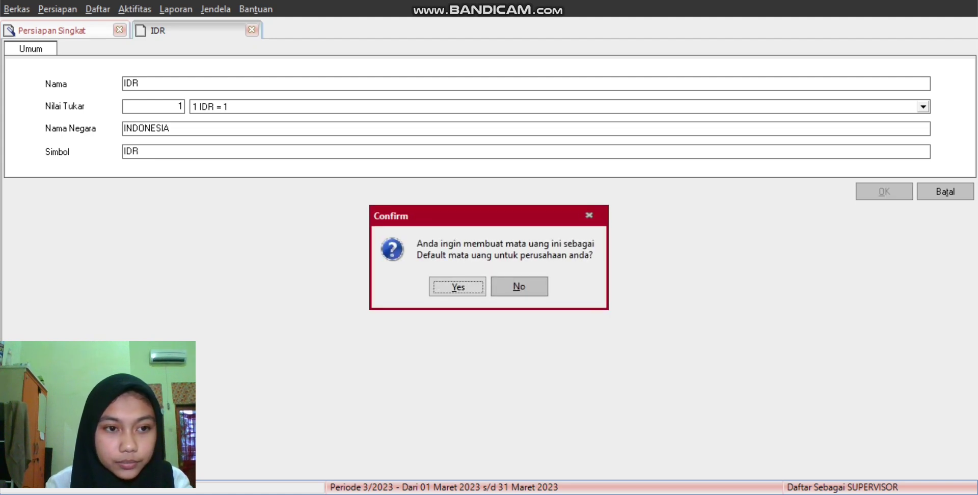
key("Return")
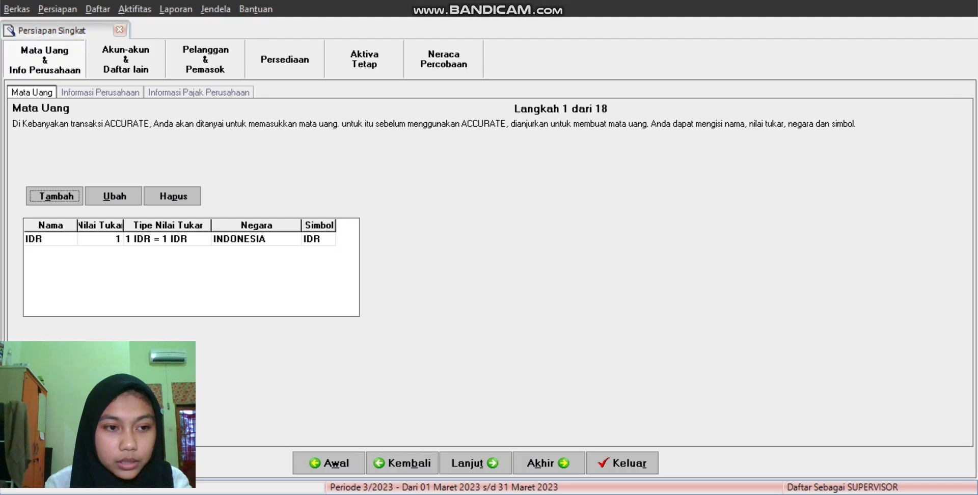
Step: Add USD at 15000 IDR for AMERIKA SERIKAT with symbol USD
key("Return")
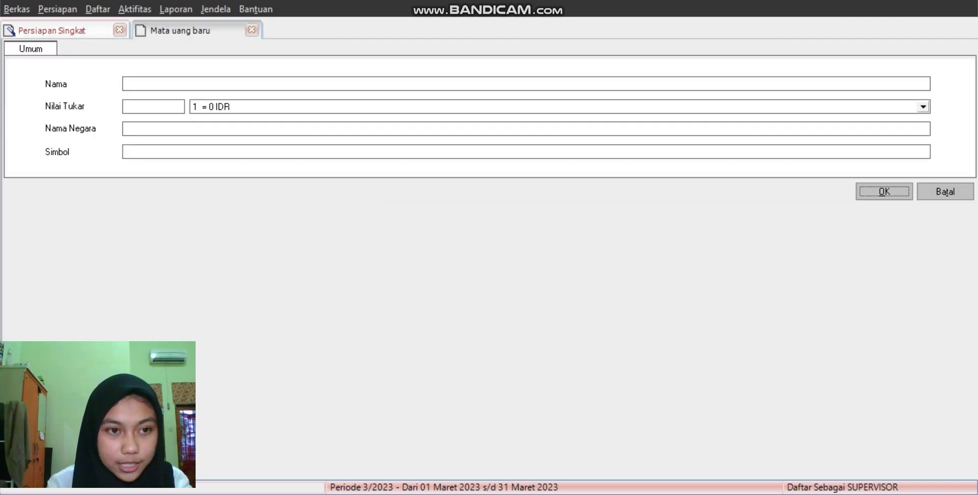
type("USD")
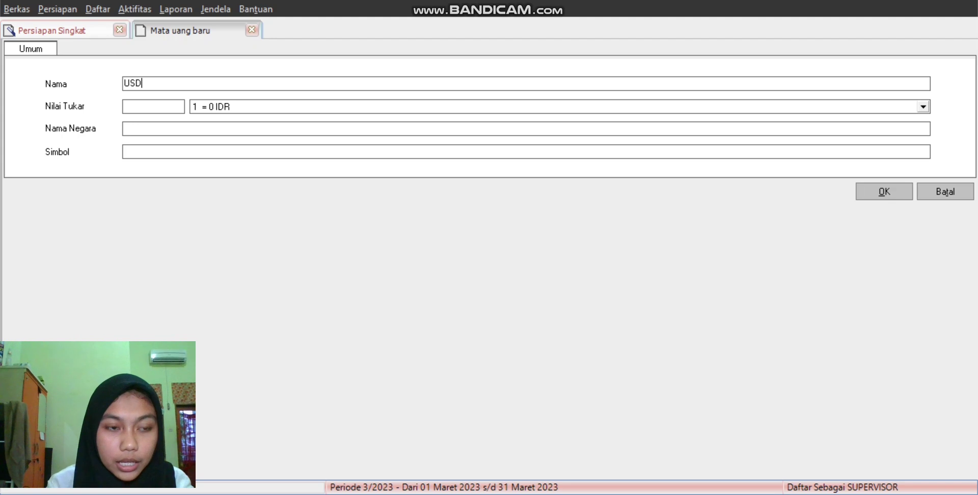
key("Tab")
type("15000")
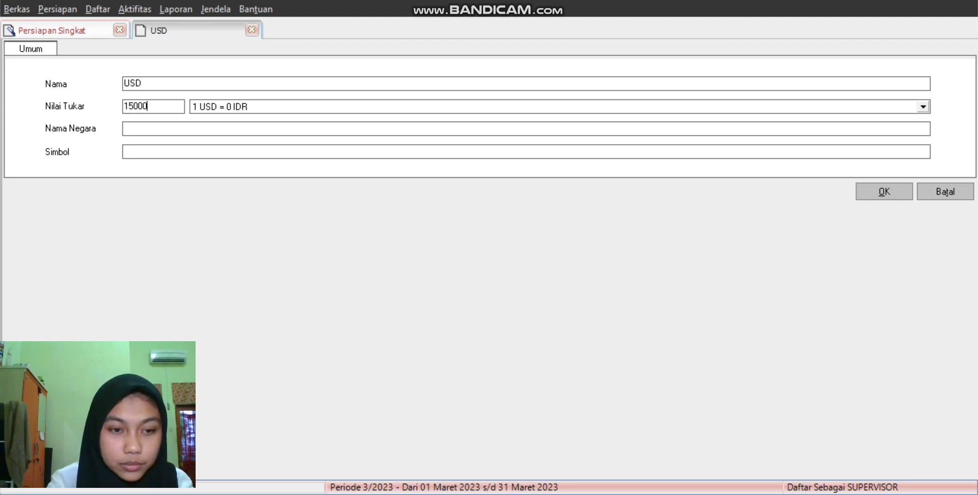
key("Tab")
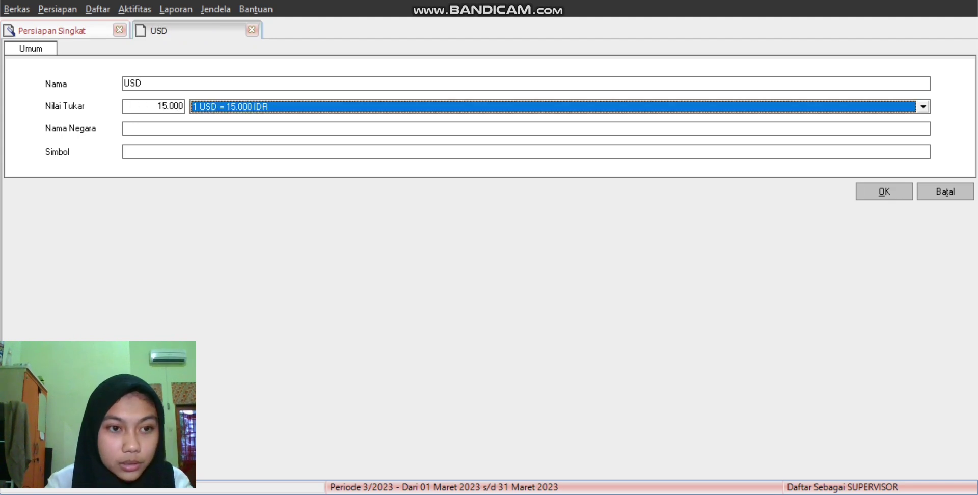
key("Tab")
type("AMERIKA ")
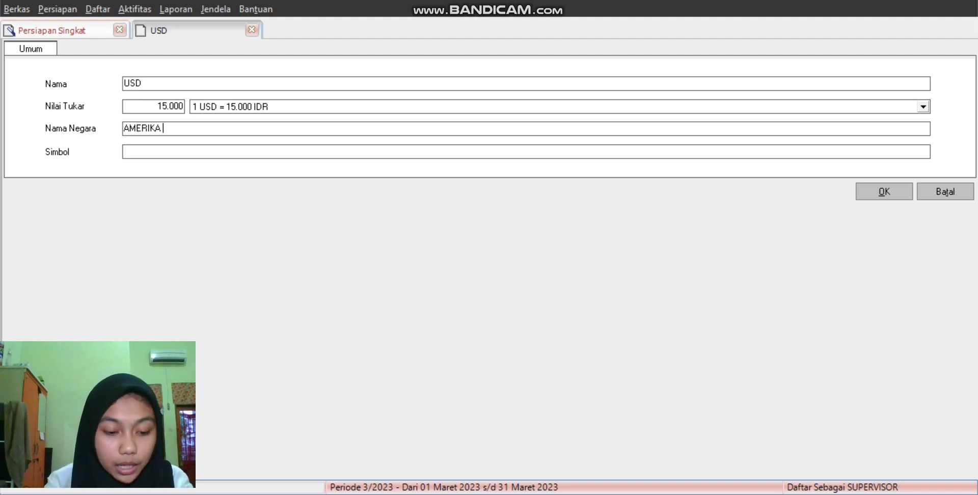
type("SERIKAT")
key("Tab")
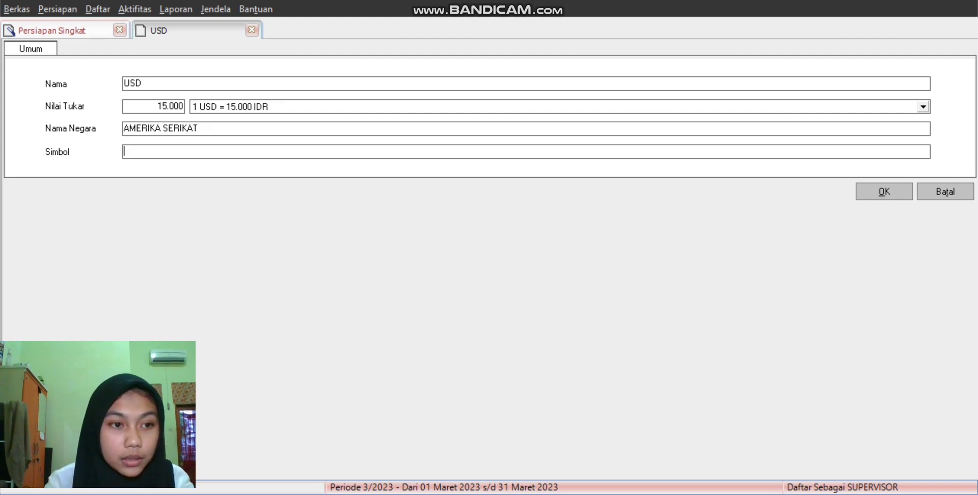
type("USD")
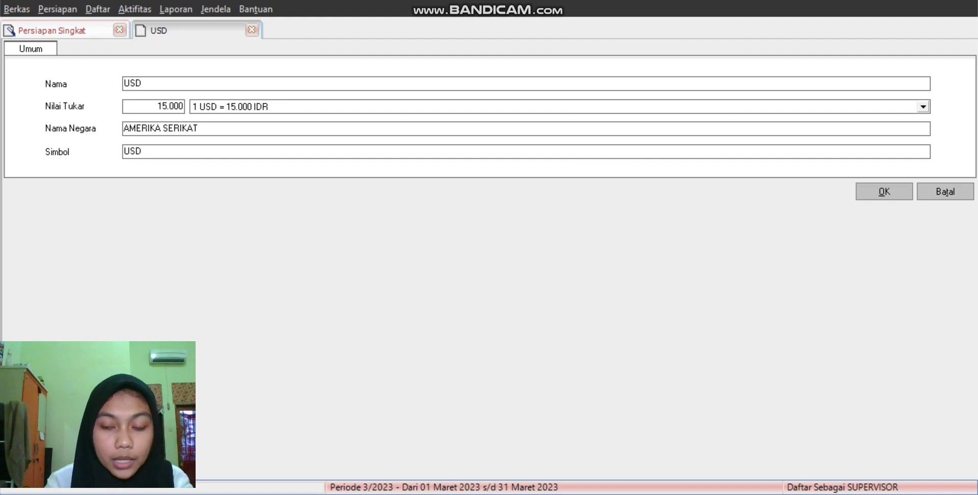
left_click(884, 192)
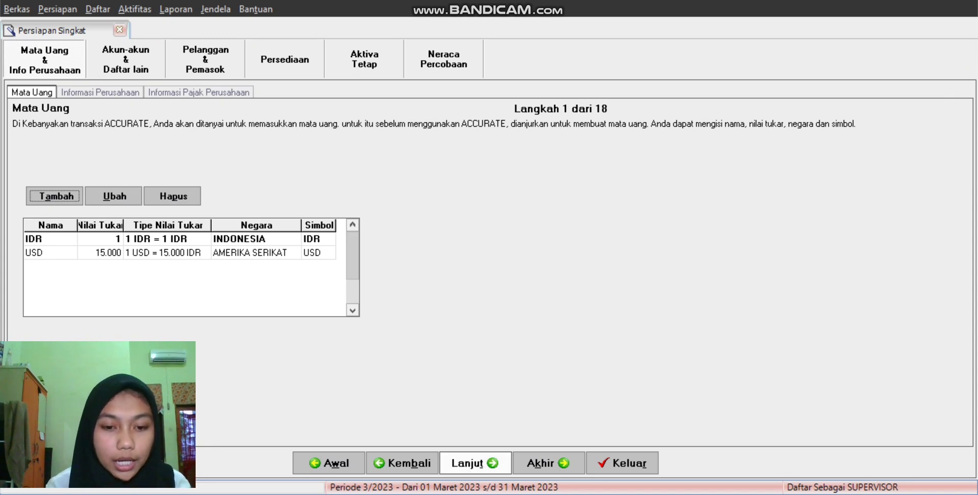
Step: Enter company PT. ANEKA JAYA JAM, MEDAN, start date 20/03/2020, fiscal year 2019, and default period
left_click(474, 463)
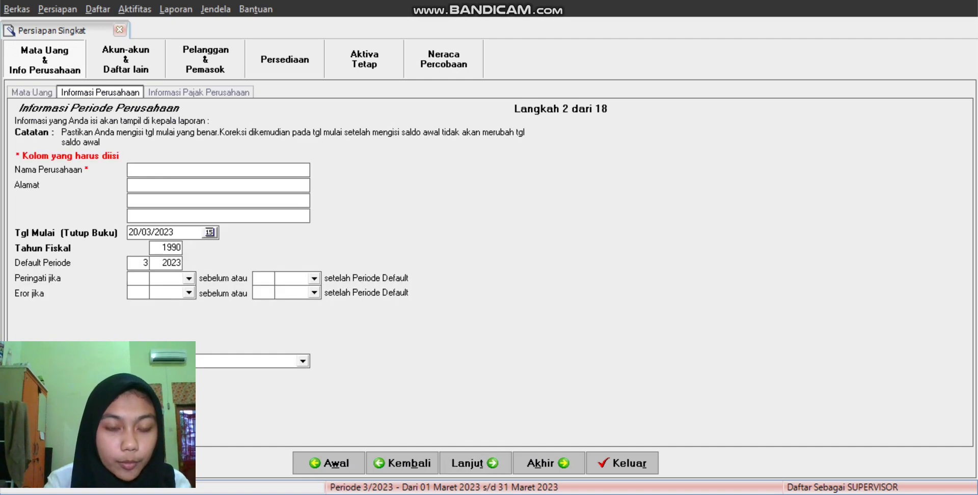
type("PT. ANEKA JAYA JAM")
key("Tab")
type("MEDAN")
left_click(174, 232)
key("BackSpace")
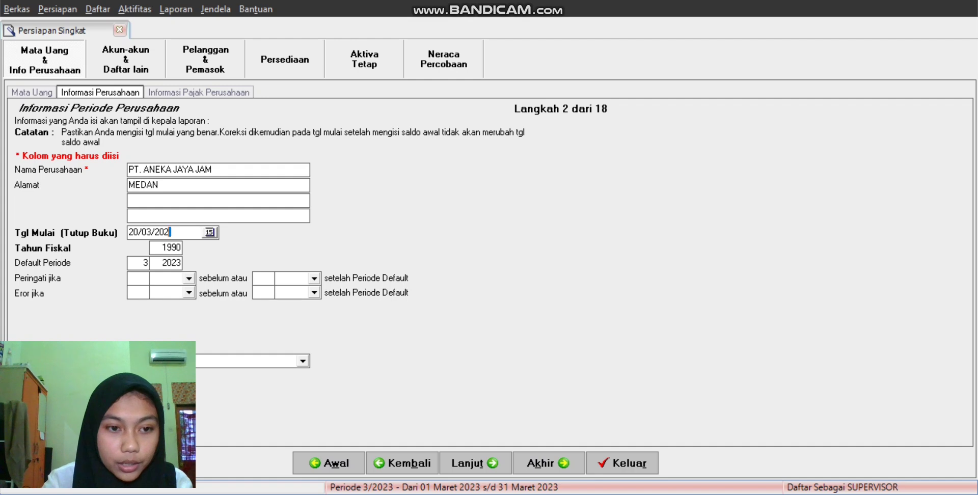
type("0")
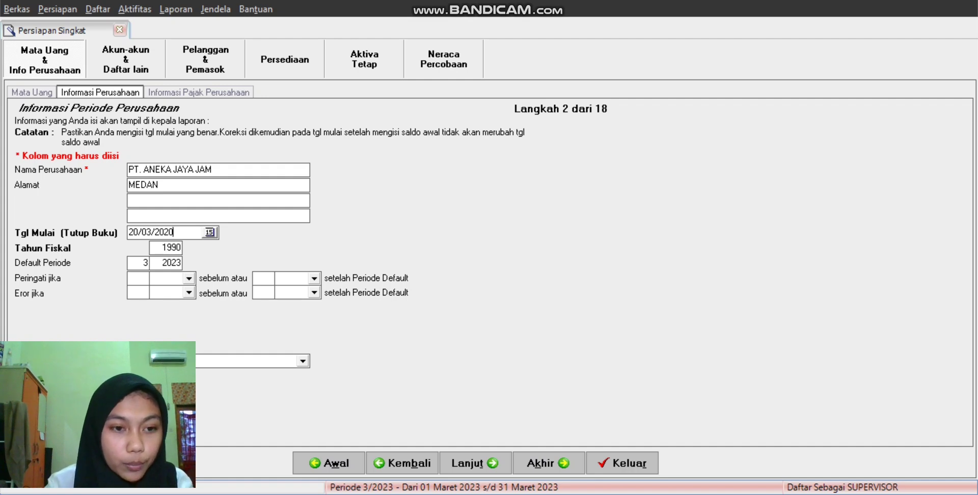
key("Tab")
key("BackSpace")
key("BackSpace")
type("19")
key("Tab")
key("BackSpace")
type("1")
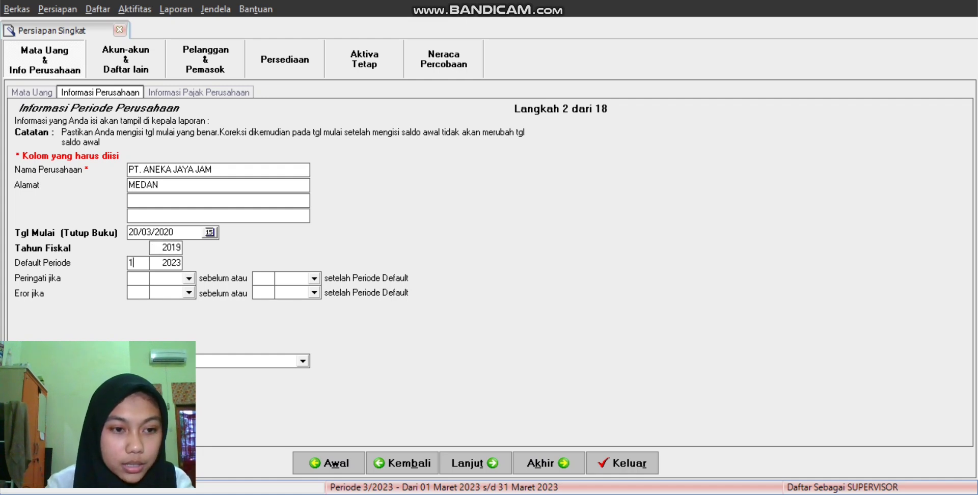
key("Tab")
type("20")
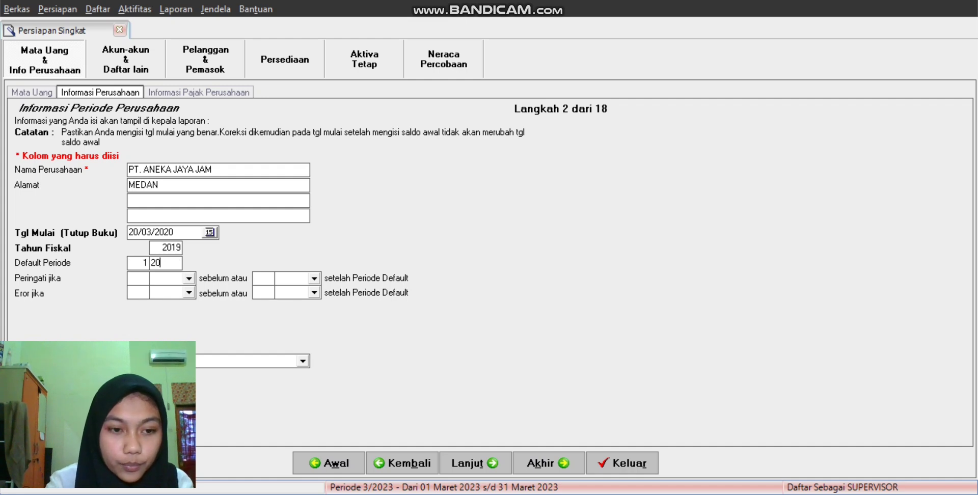
Step: Pass the tax information page to reach the account list
left_click(474, 463)
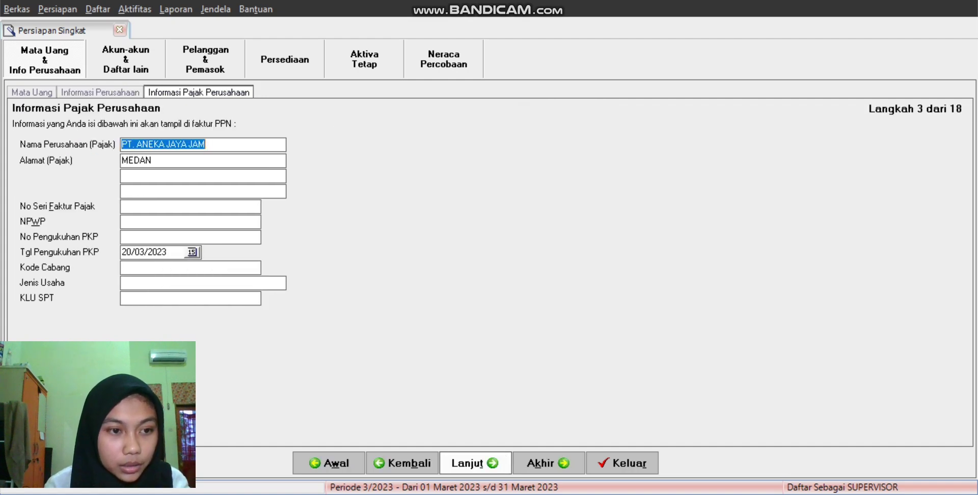
left_click(153, 175)
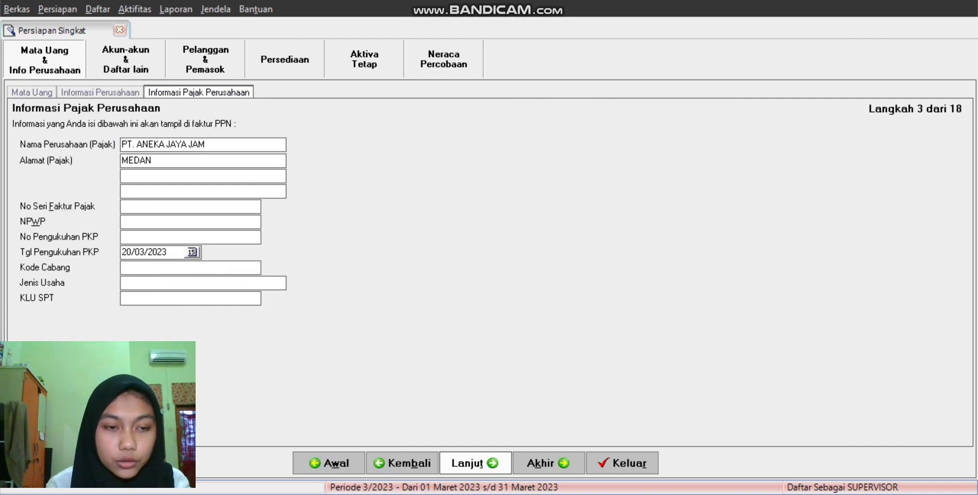
key("alt+t")
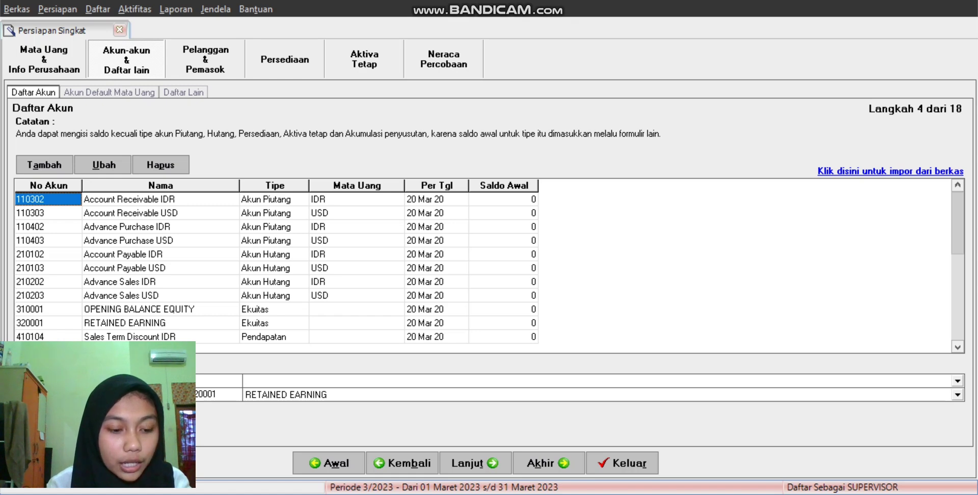
Step: Delete preset accounts 110302 and 110303, accepting the default-account warning
left_click(160, 199)
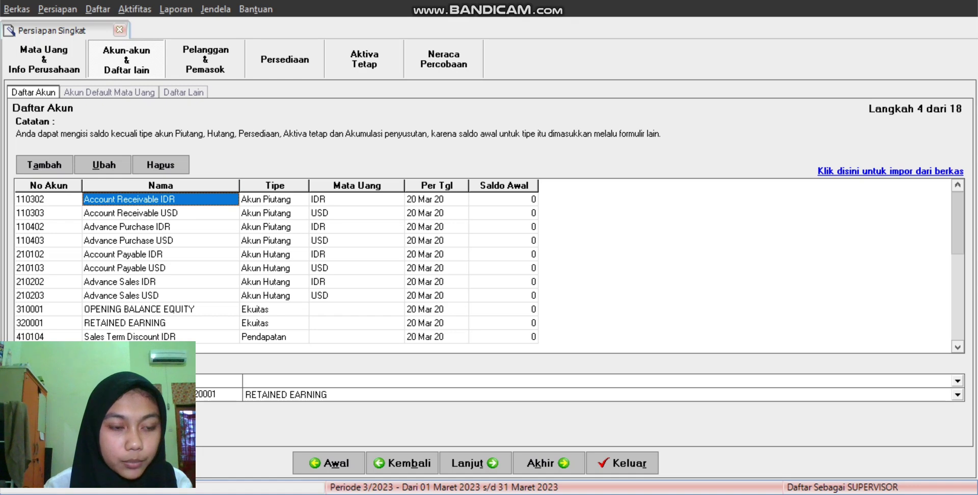
right_click(63, 201)
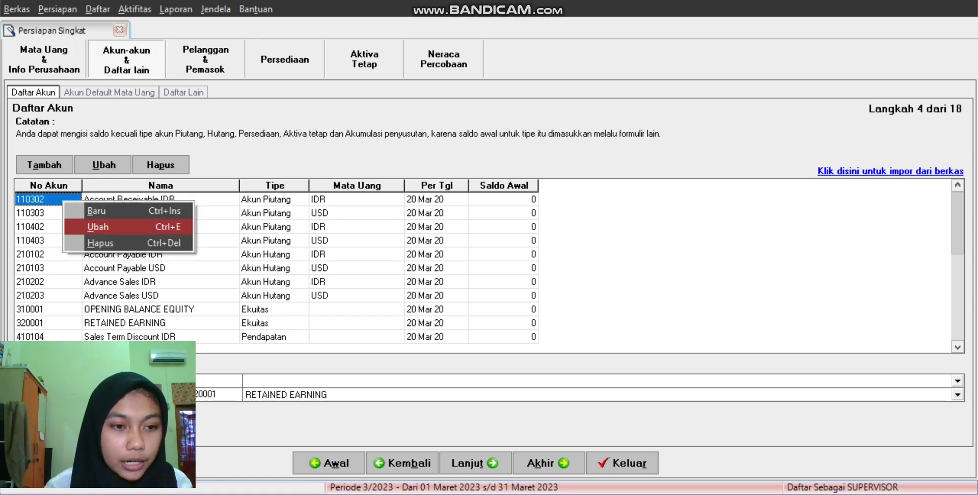
left_click(102, 242)
key("Return")
key("Return")
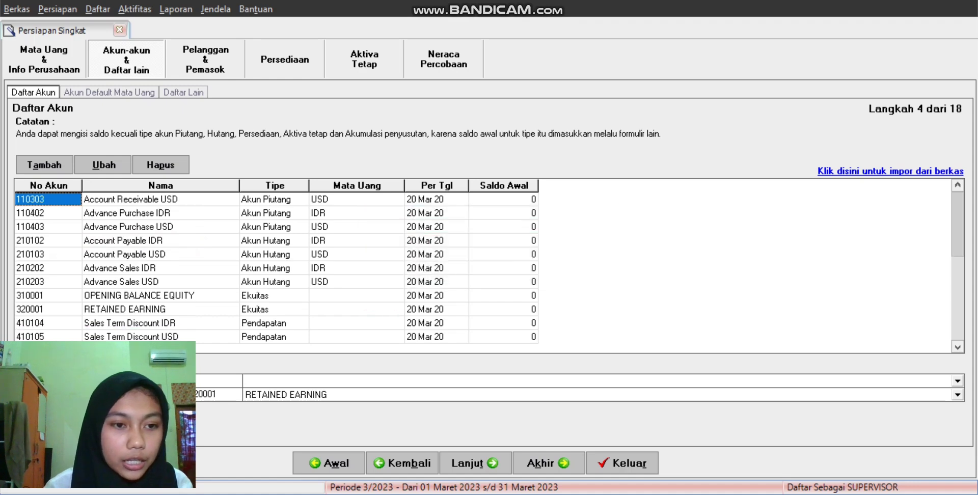
right_click(64, 196)
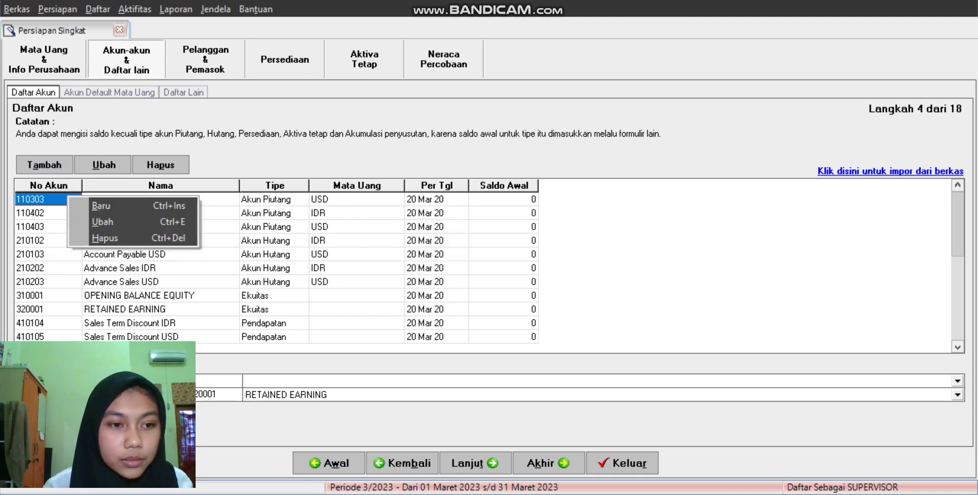
left_click(102, 237)
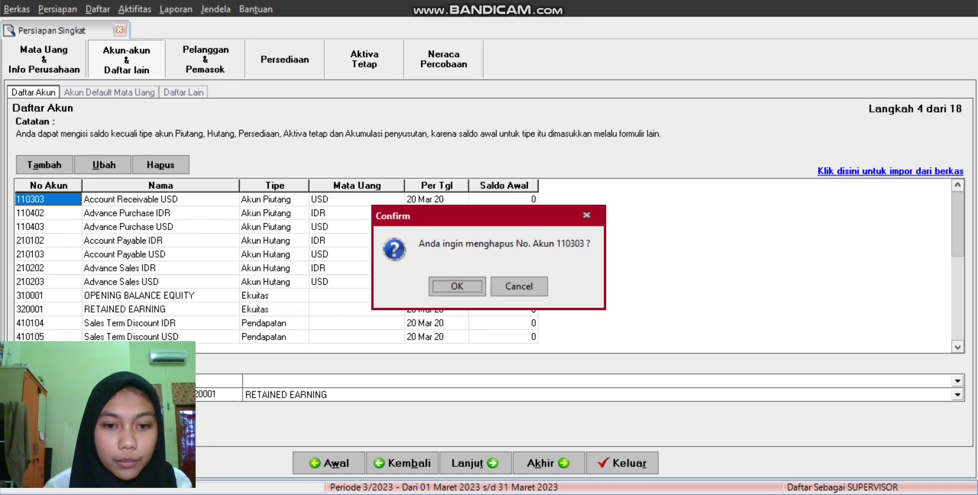
key("Return")
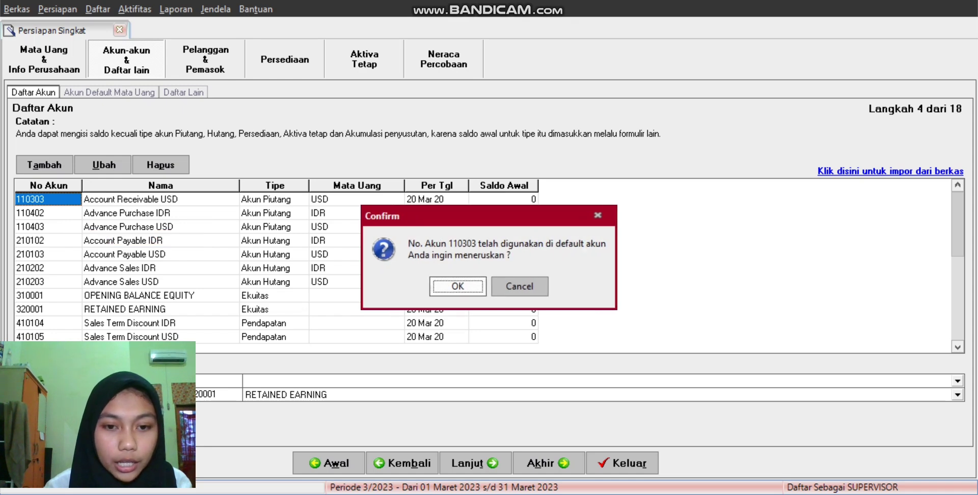
key("Return")
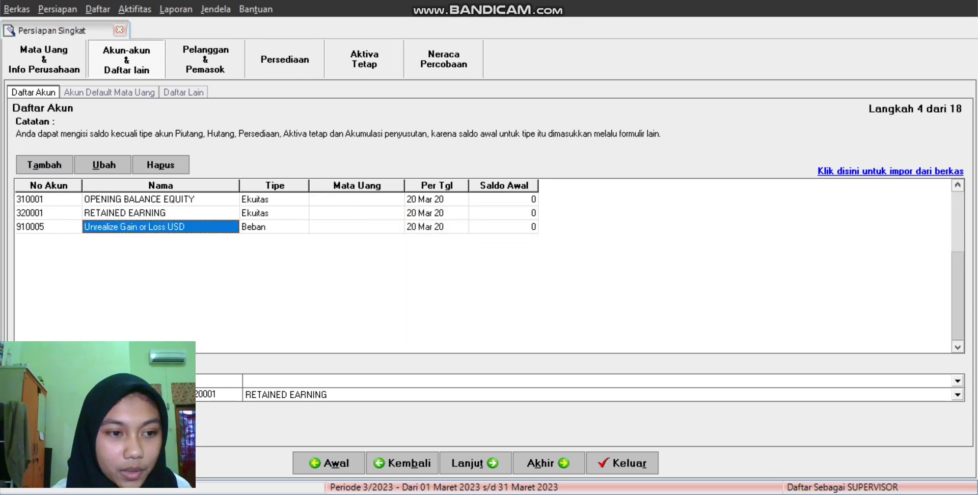
Step: Delete account 910005 and set the empty default account to OPENING BALANCE EQUITY
right_click(71, 227)
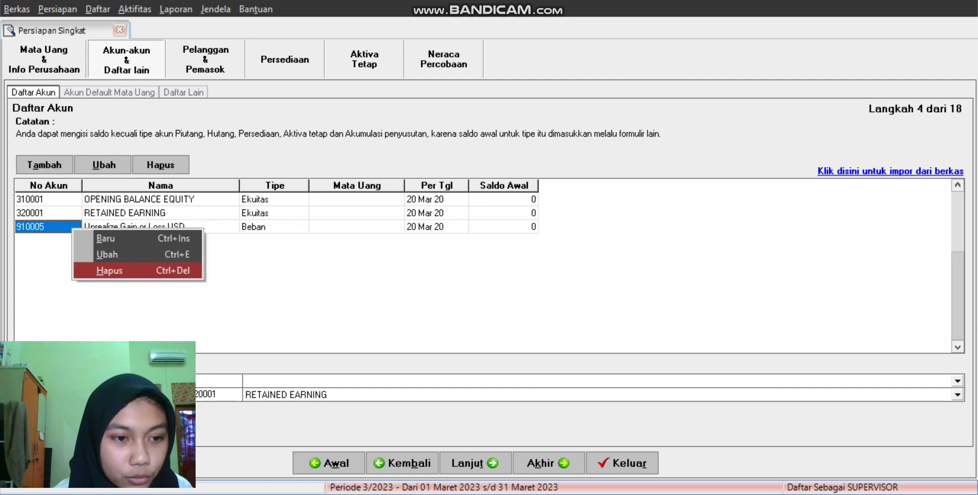
key("Return")
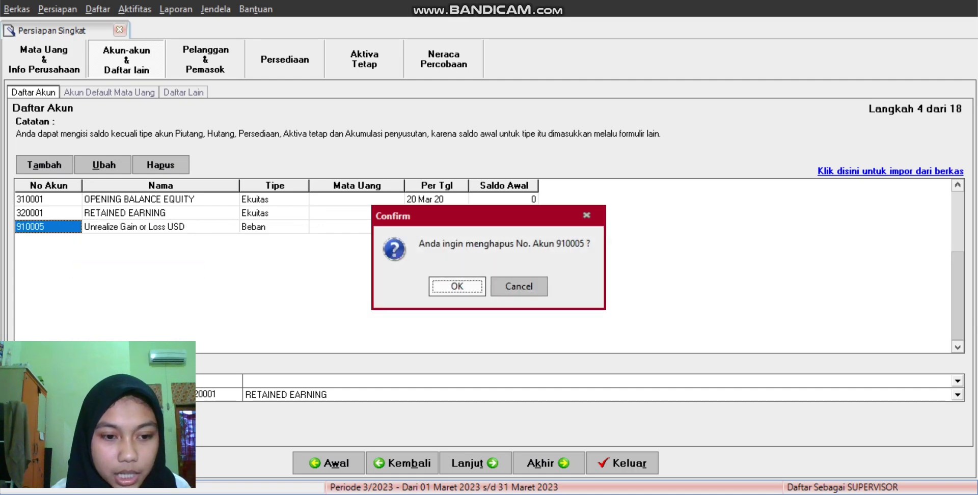
key("Return")
key("Return")
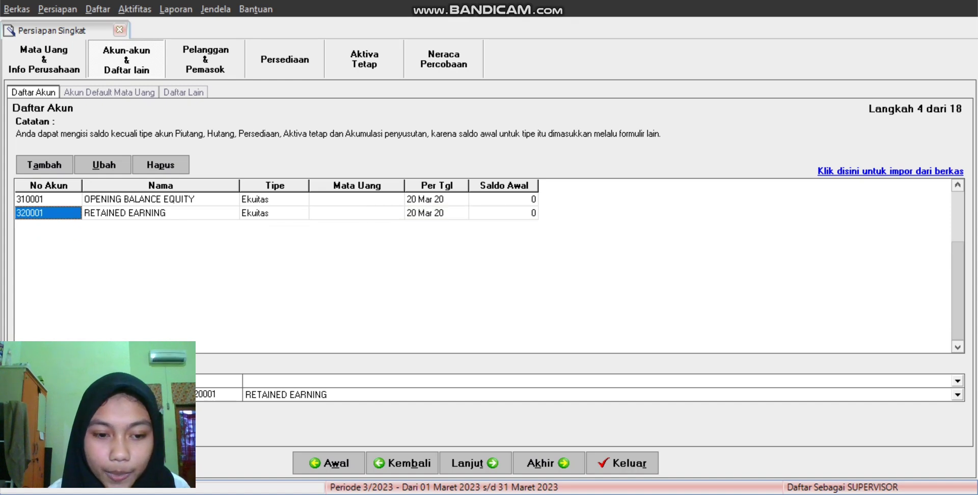
key("alt+Down")
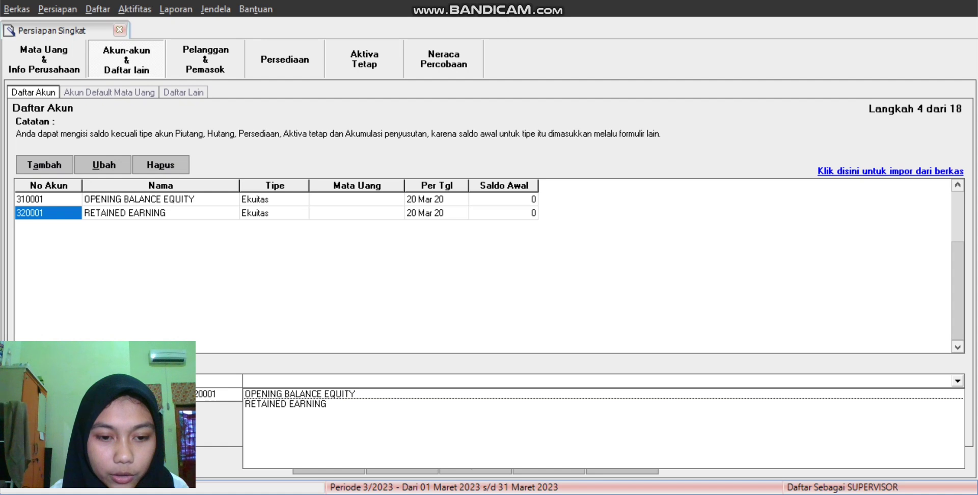
key("Return")
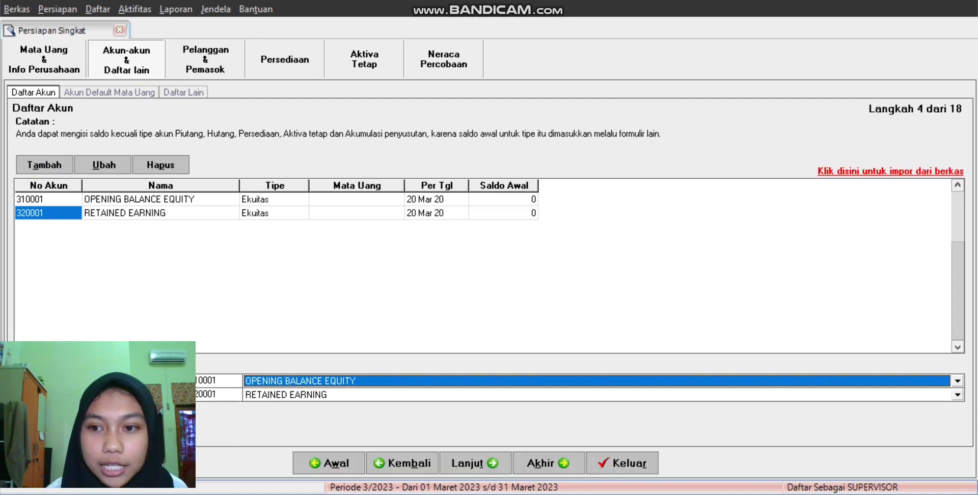
Step: Load the Excel file '1. Daftar Akun' from the PT ANEKA JAYA JAM (PAJJ) folder for account import
left_click(890, 171)
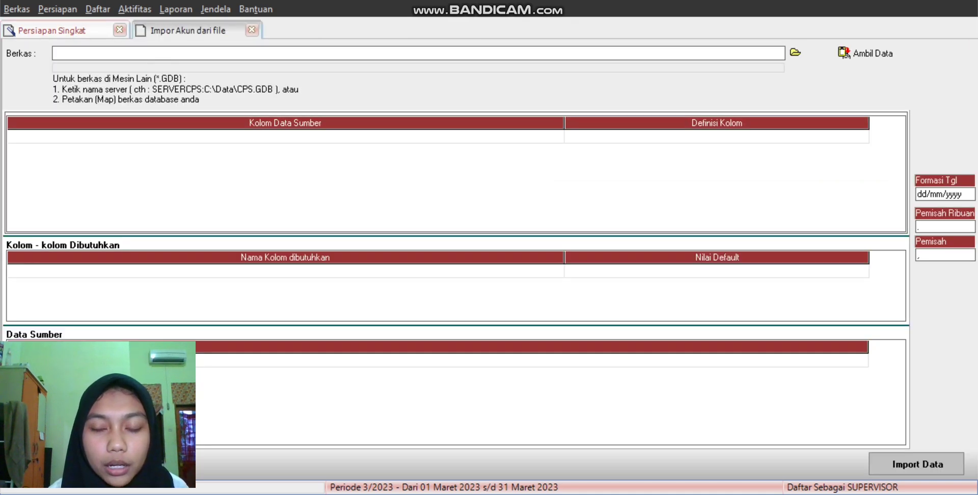
left_click(796, 53)
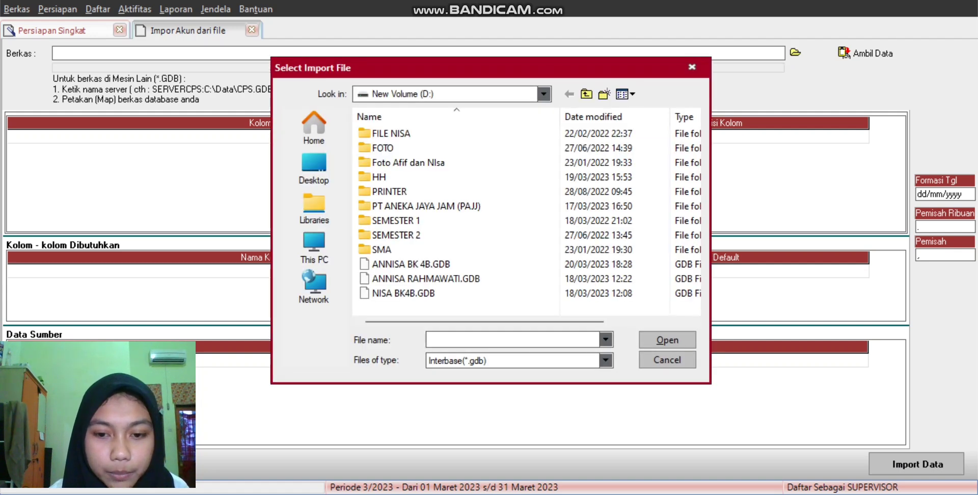
left_click(605, 360)
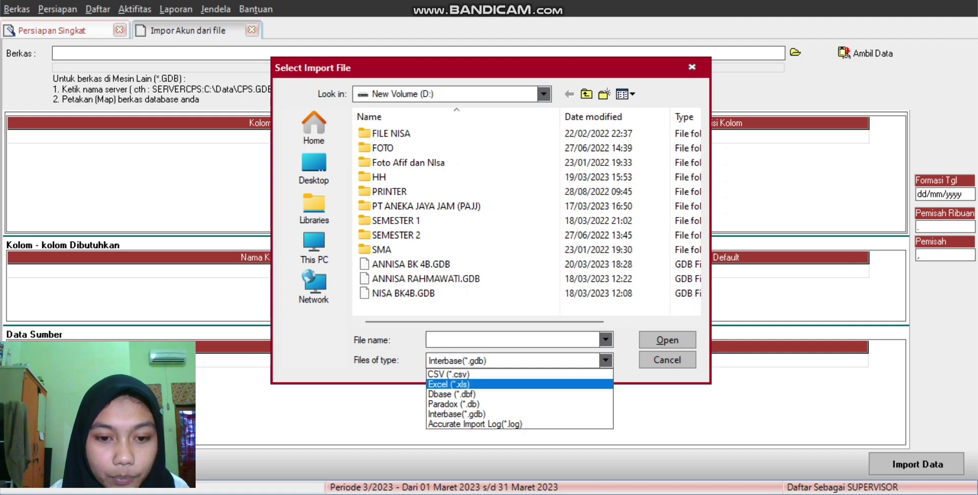
key("Return")
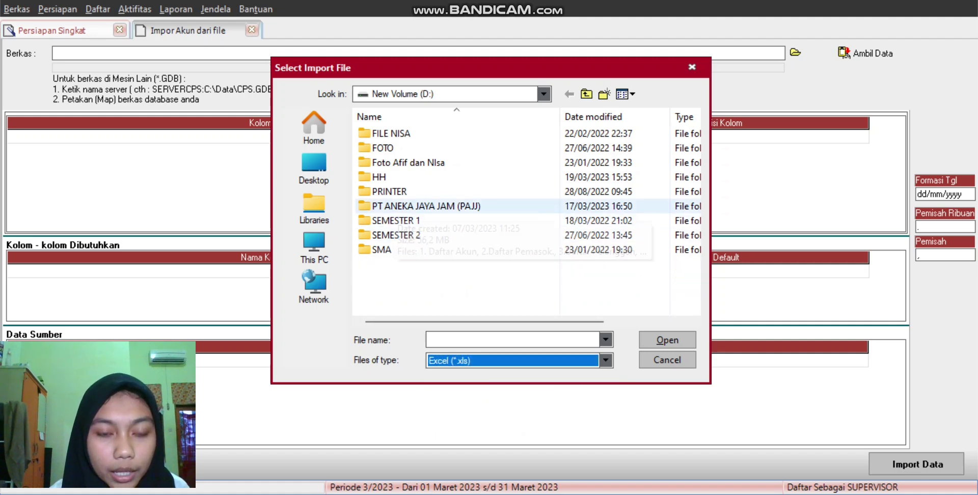
double_click(418, 205)
left_click(402, 133)
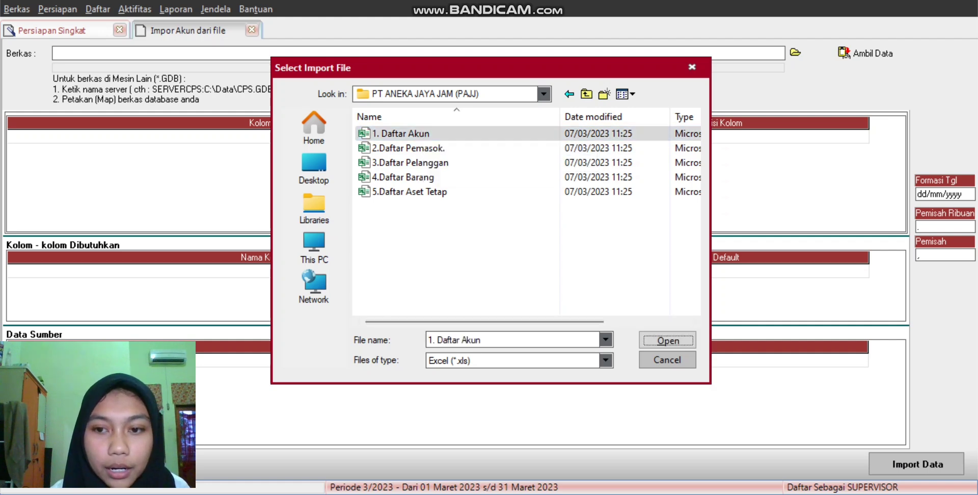
left_click(667, 339)
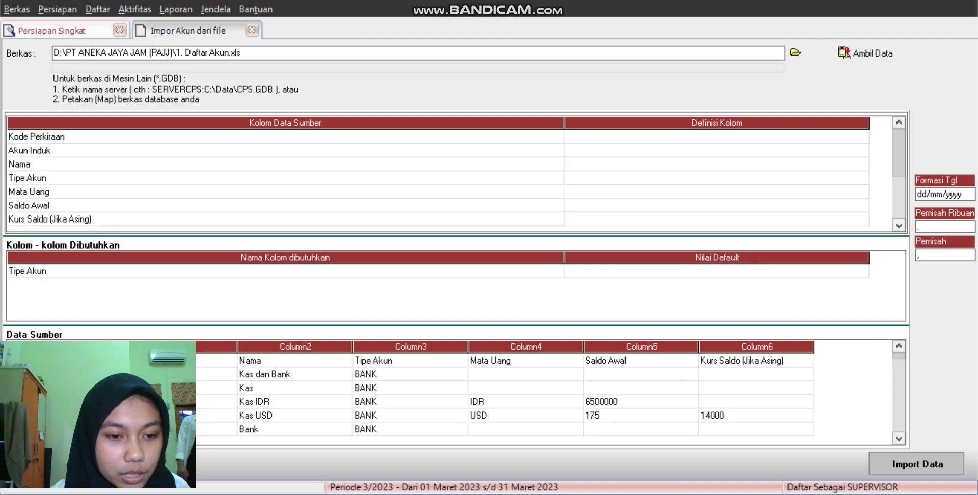
left_click(294, 360)
right_click(251, 363)
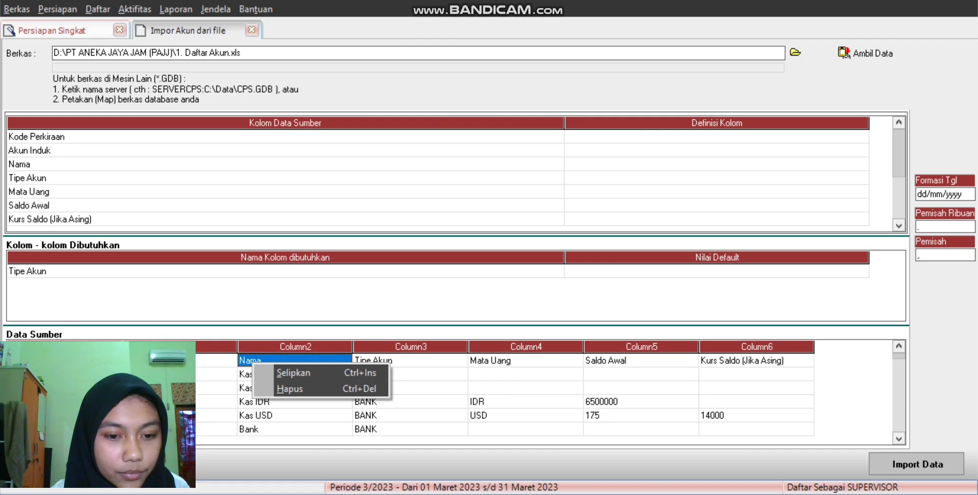
left_click(290, 388)
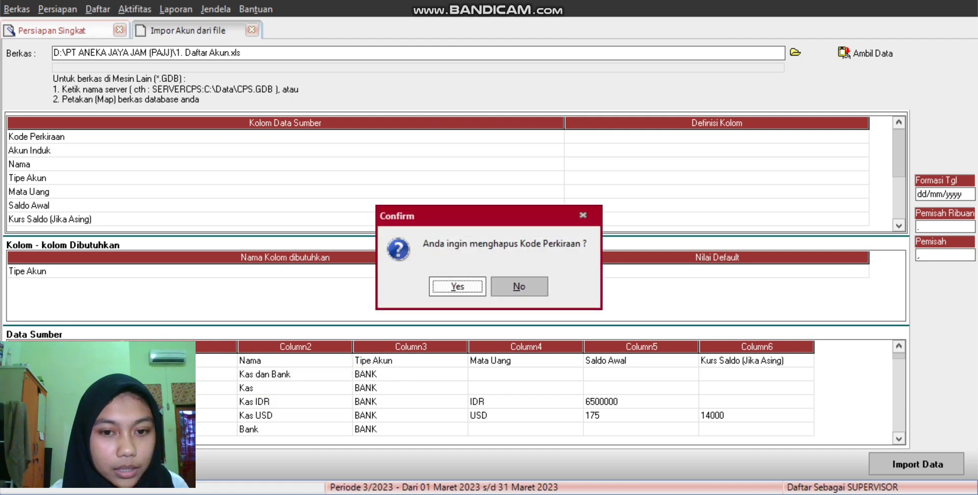
left_click(457, 285)
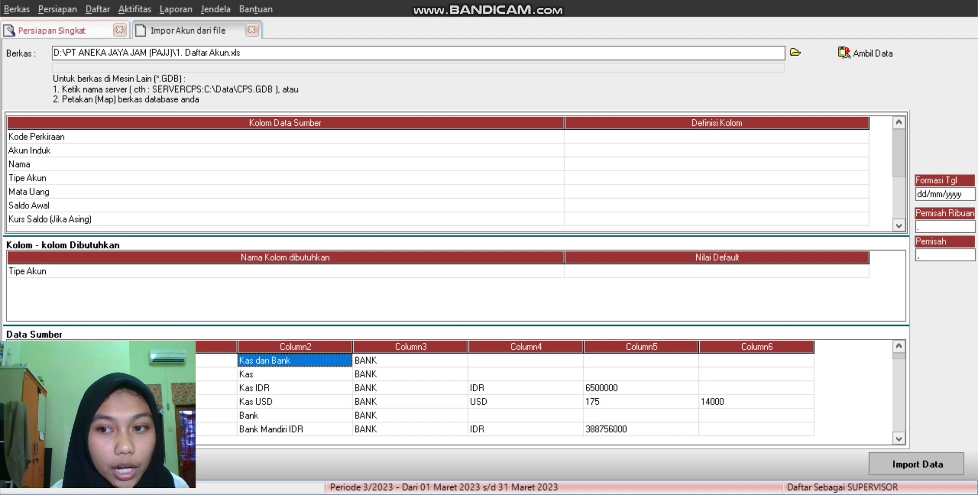
left_click(716, 137)
left_click(717, 137)
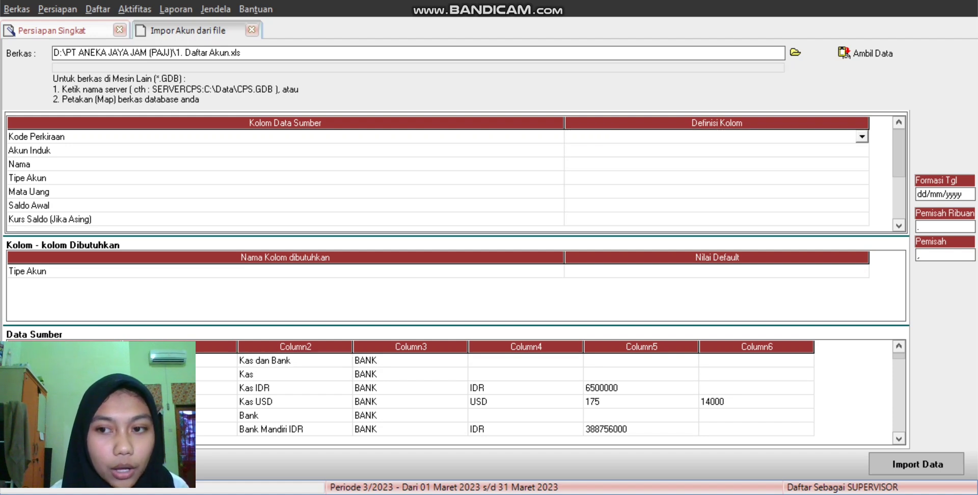
left_click(862, 136)
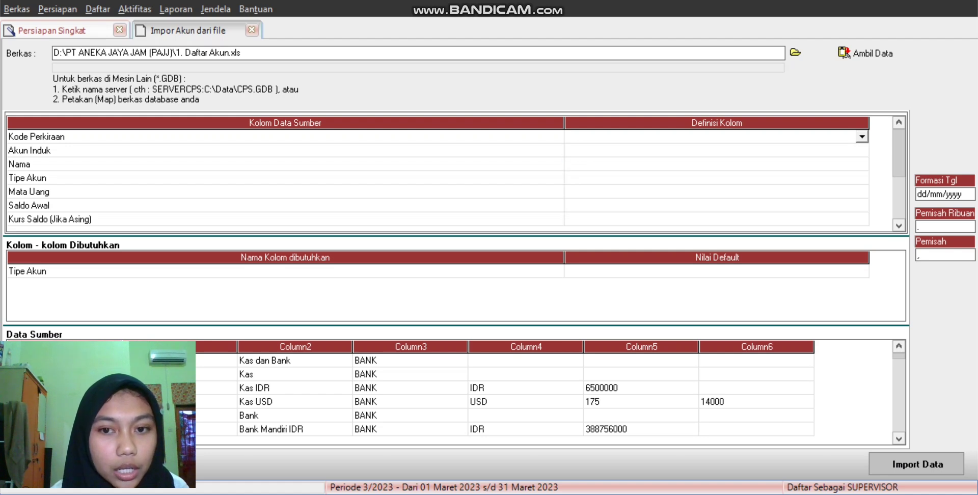
left_click(587, 159)
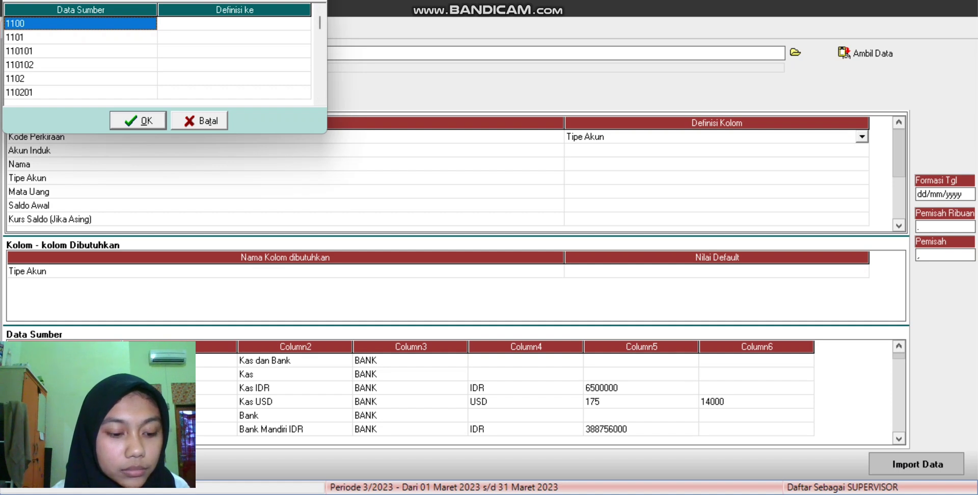
left_click(76, 37)
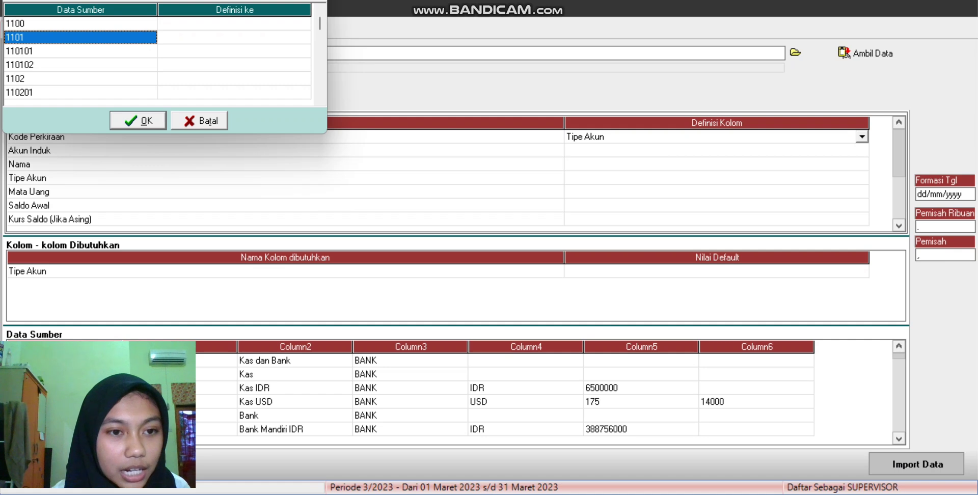
left_click(199, 121)
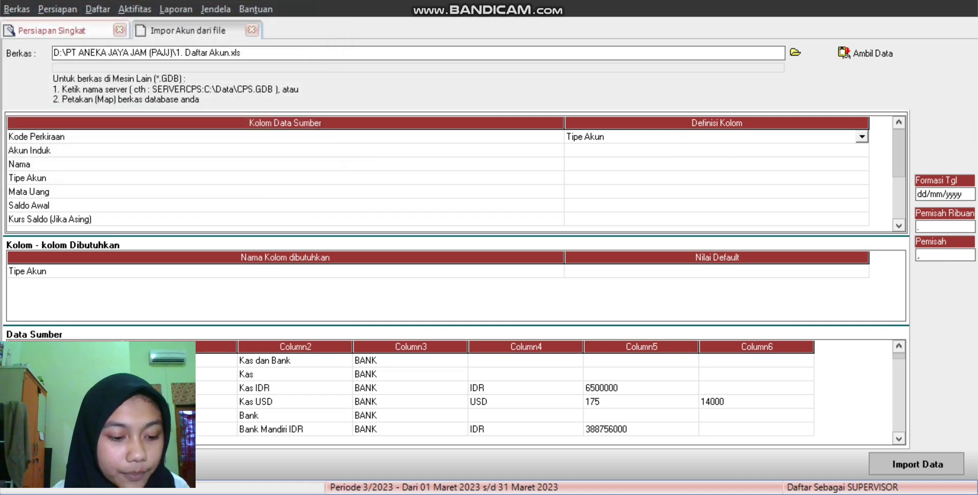
left_click(713, 164)
left_click(713, 136)
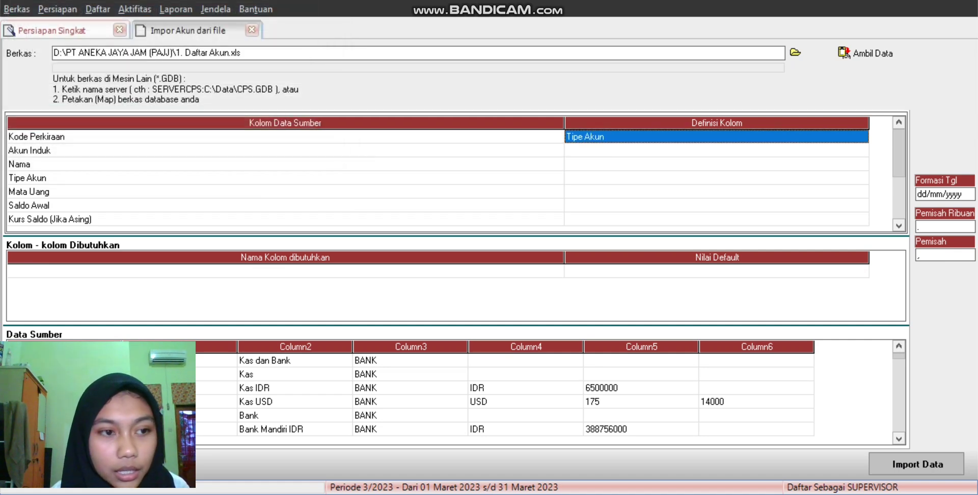
key("F2")
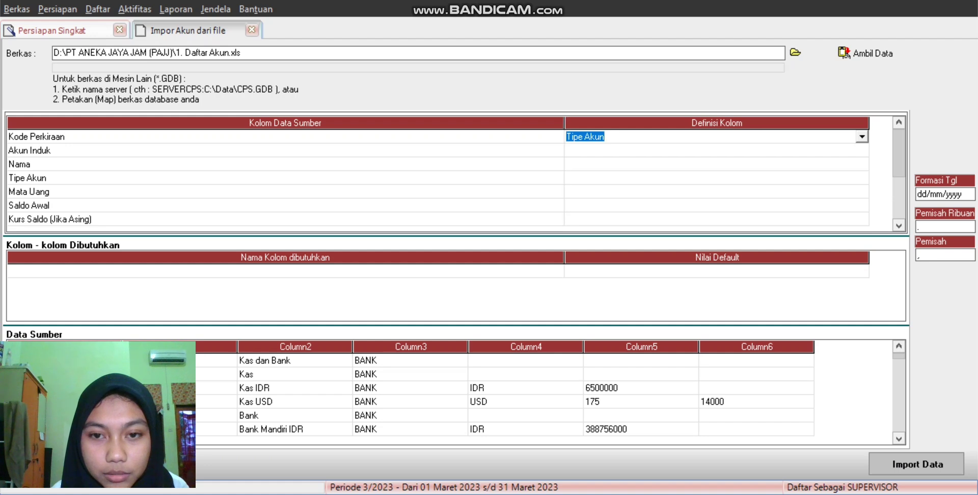
key("alt+Down")
key("Return")
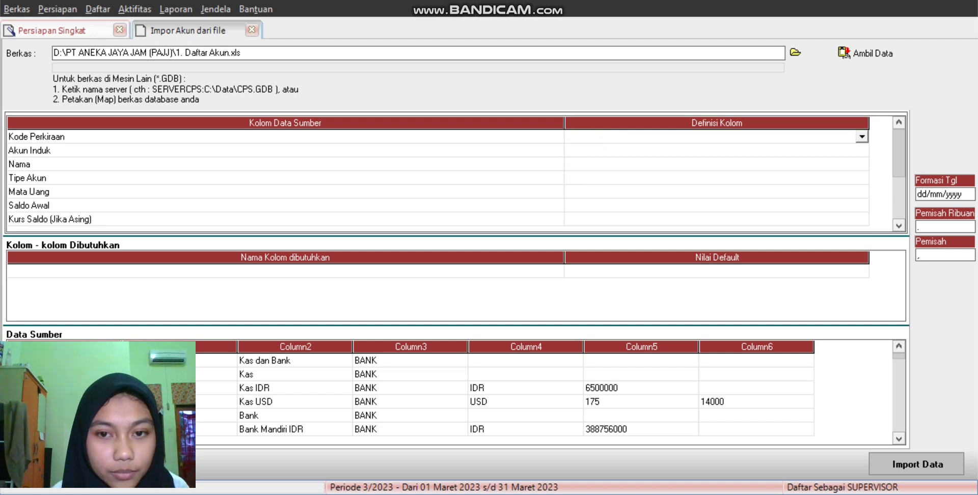
Step: Map the Akun Induk column to Akun Induk and Nama to Nama Akun
left_click(713, 151)
key("alt+Down")
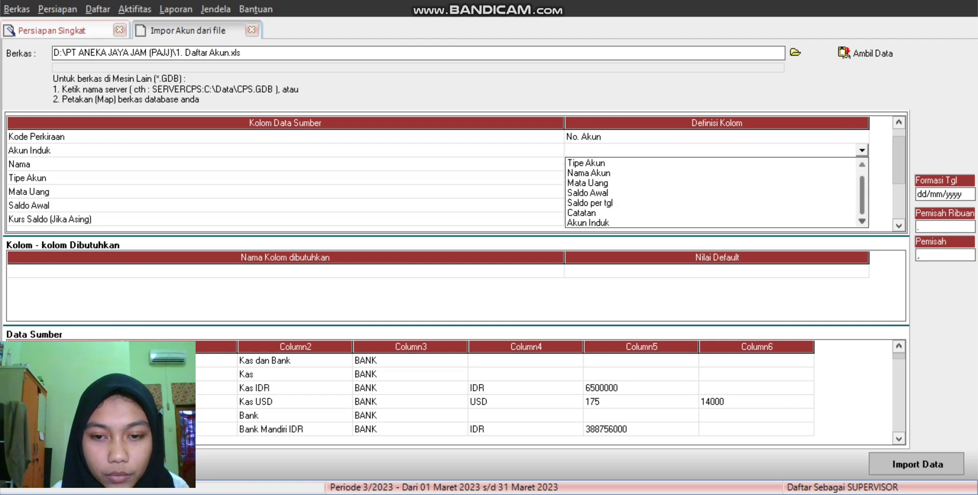
key("Down")
key("Return")
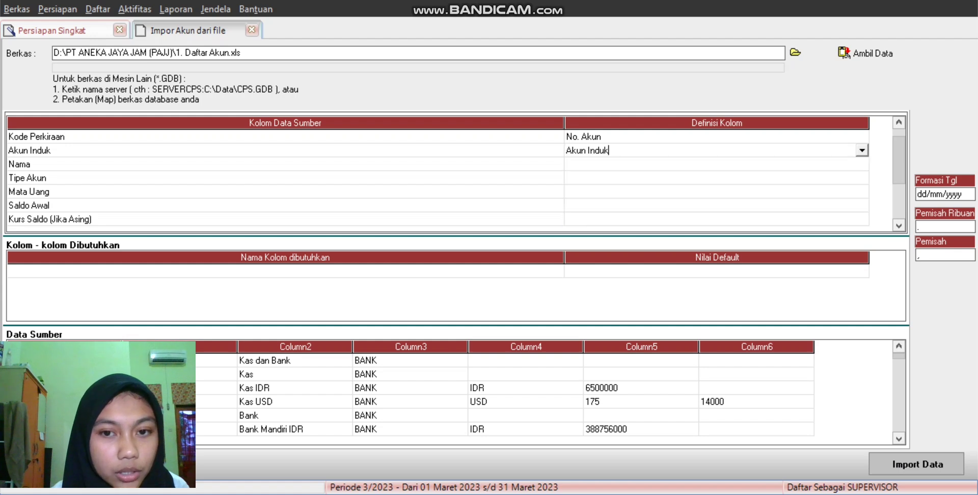
left_click(717, 164)
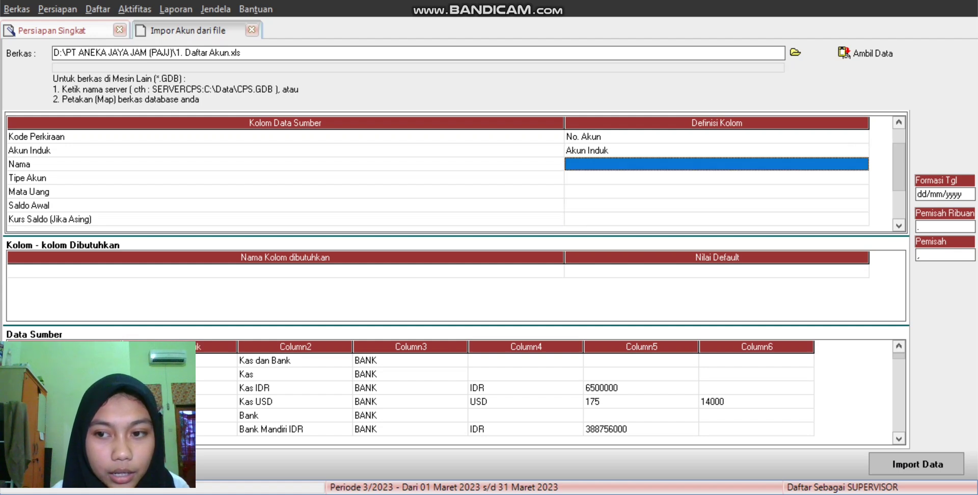
left_click(862, 164)
left_click(862, 164)
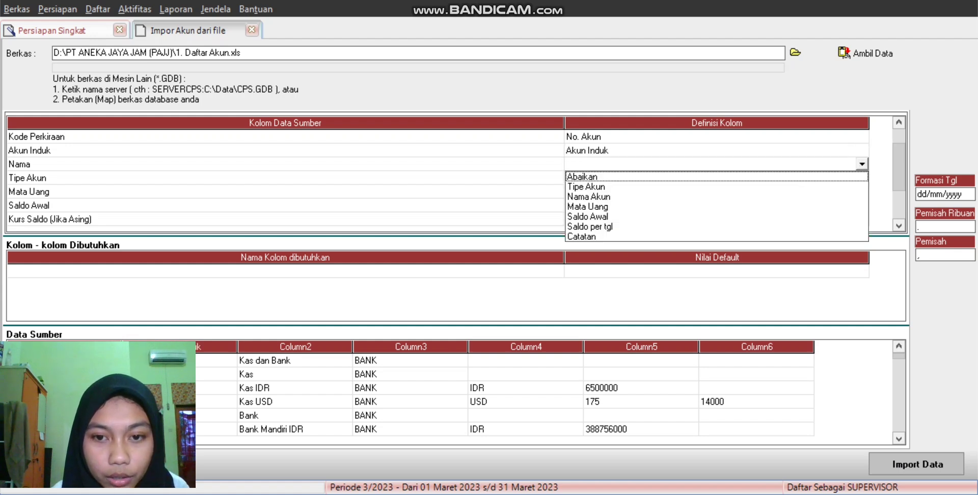
key("Down")
key("Down")
key("Return")
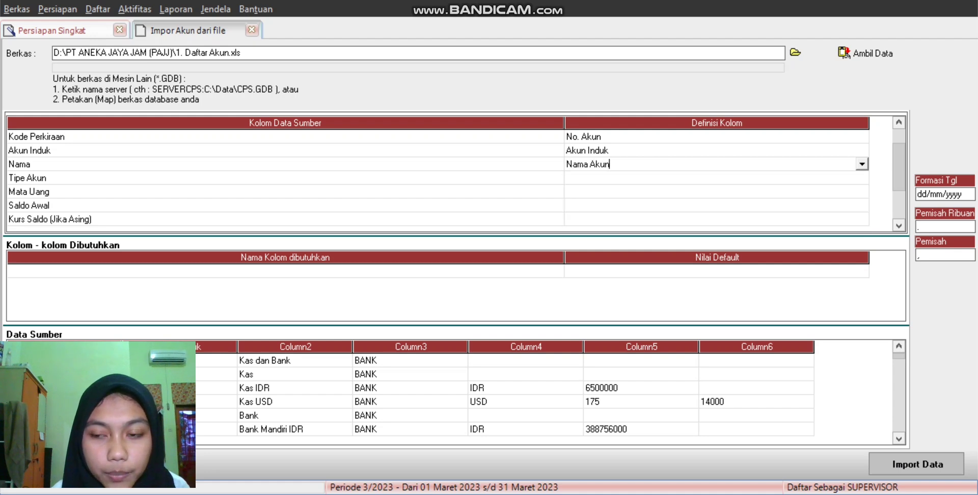
Step: Map the Tipe Akun column to the Tipe Akun definition
left_click(717, 178)
left_click(716, 178)
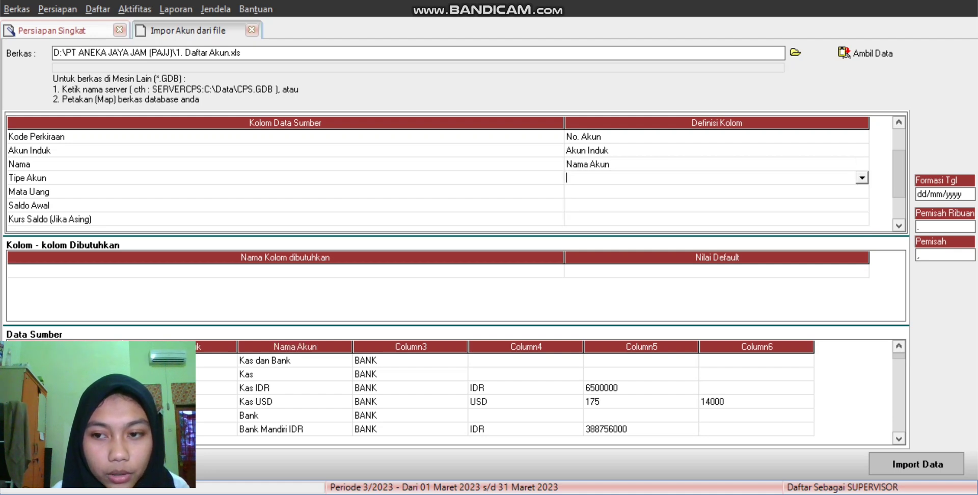
key("alt+Down")
key("Down")
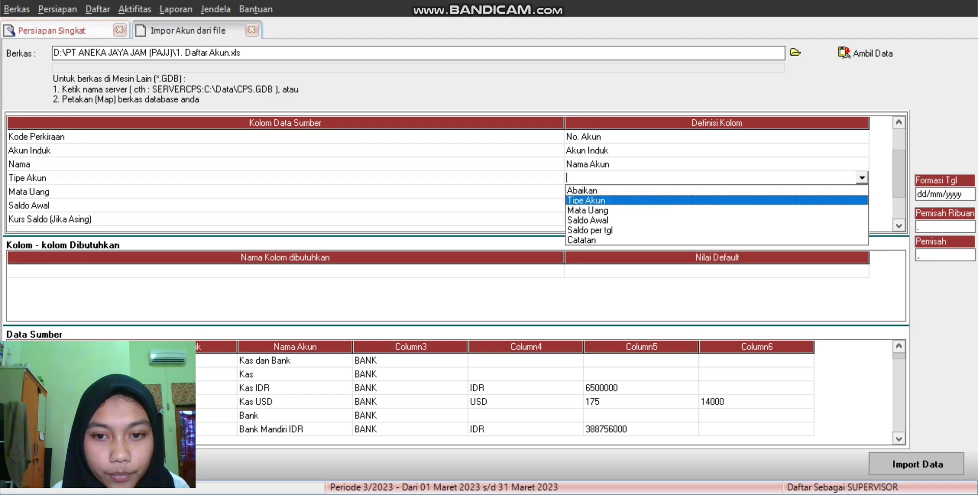
key("Return")
Step: Match type code BANK to Kas/Bank and AREC to Akun Piutang
left_click(234, 24)
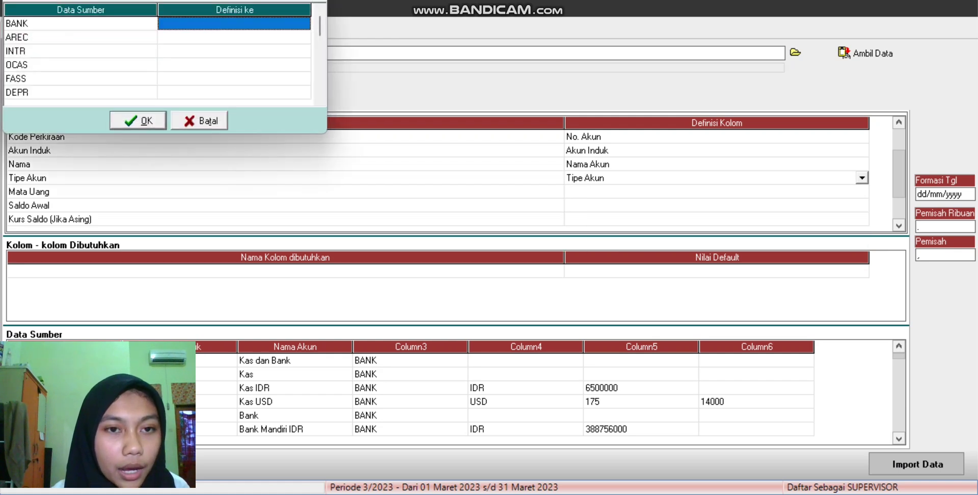
key("F2")
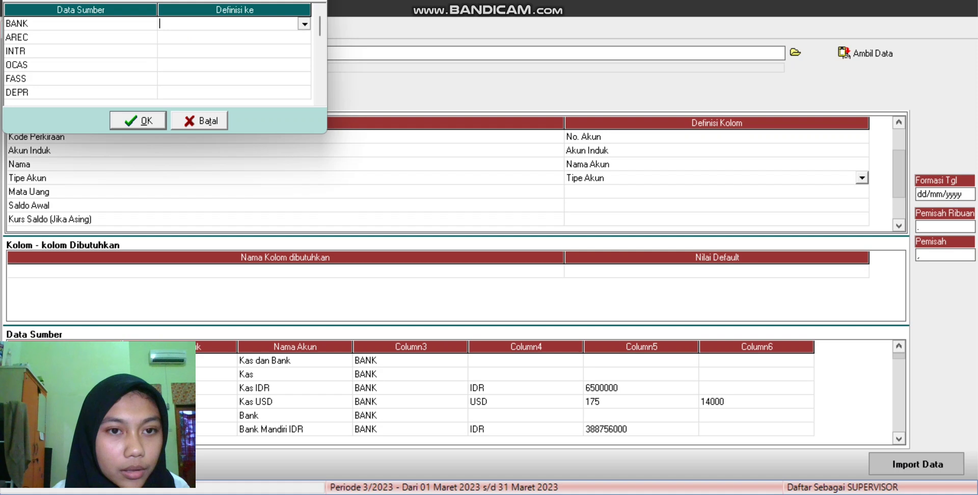
key("alt+Down")
key("Return")
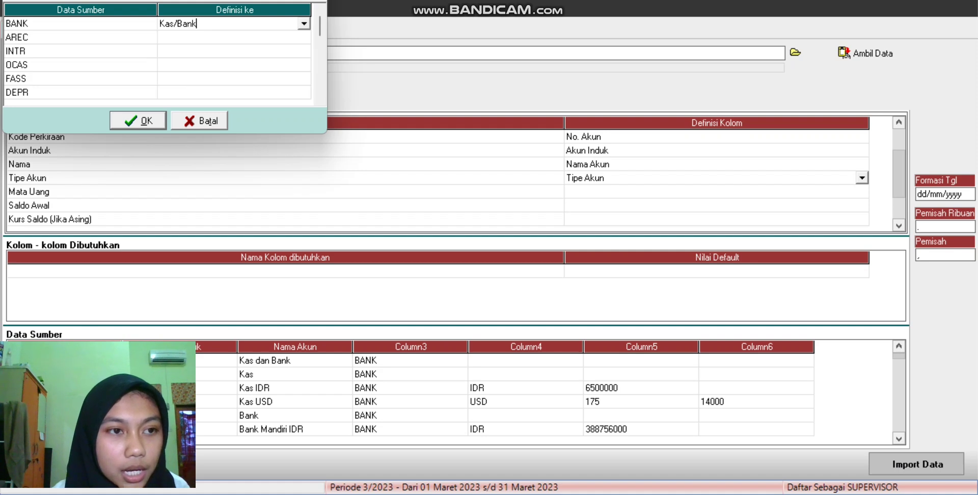
left_click(233, 36)
left_click(234, 38)
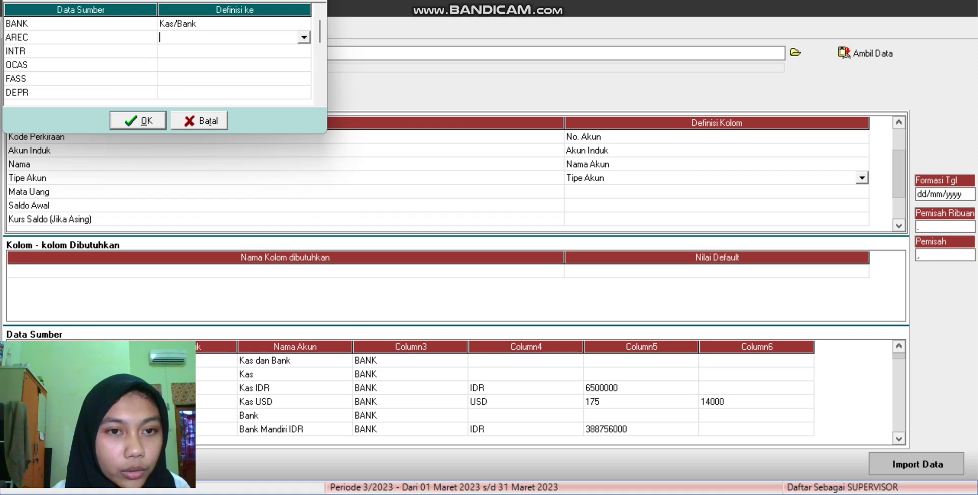
key("alt+Down")
key("Down")
key("Return")
Step: Match INTR to Persediaan and OCAS to Aktiva Lancar lainnya
key("Down")
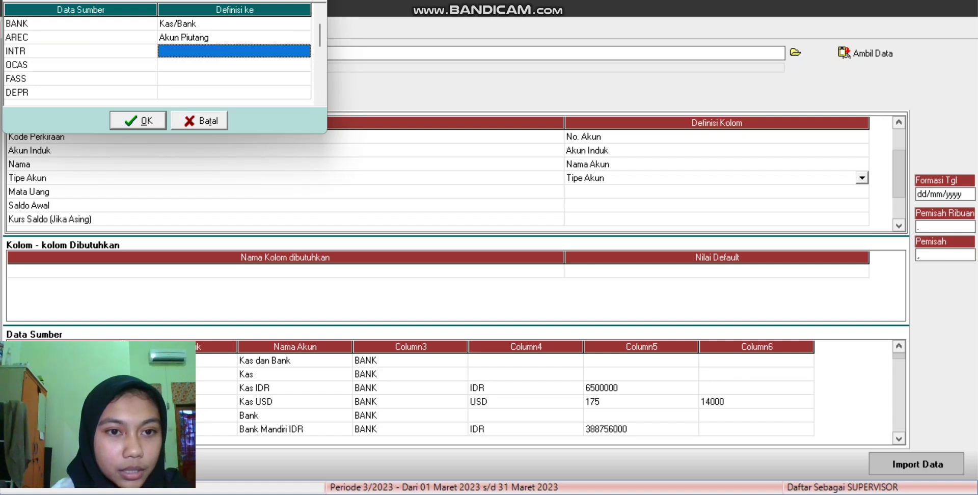
key("F2")
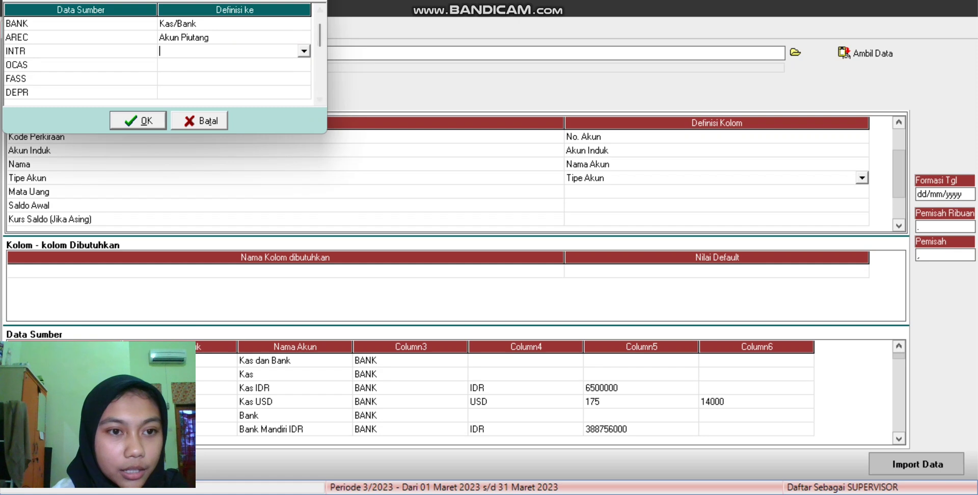
key("alt+Down")
key("Down")
key("Down")
key("Return")
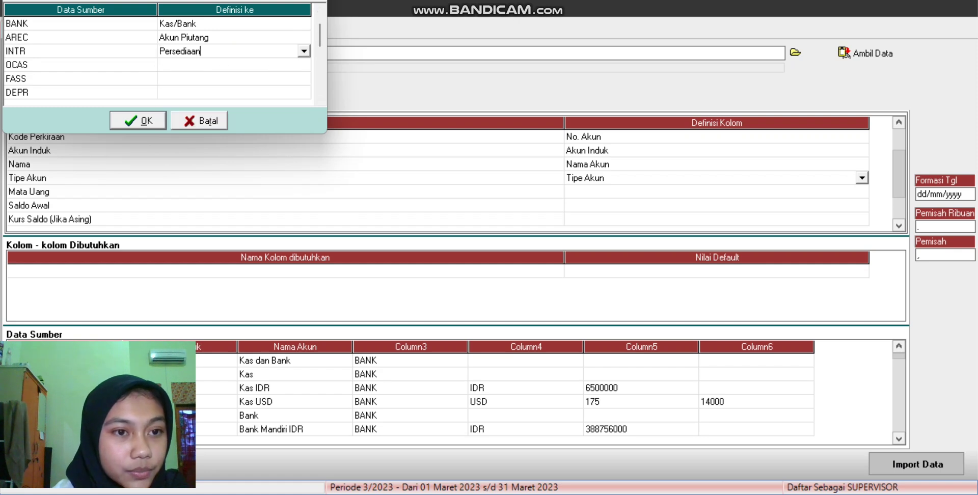
key("Down")
key("F2")
key("alt+Down")
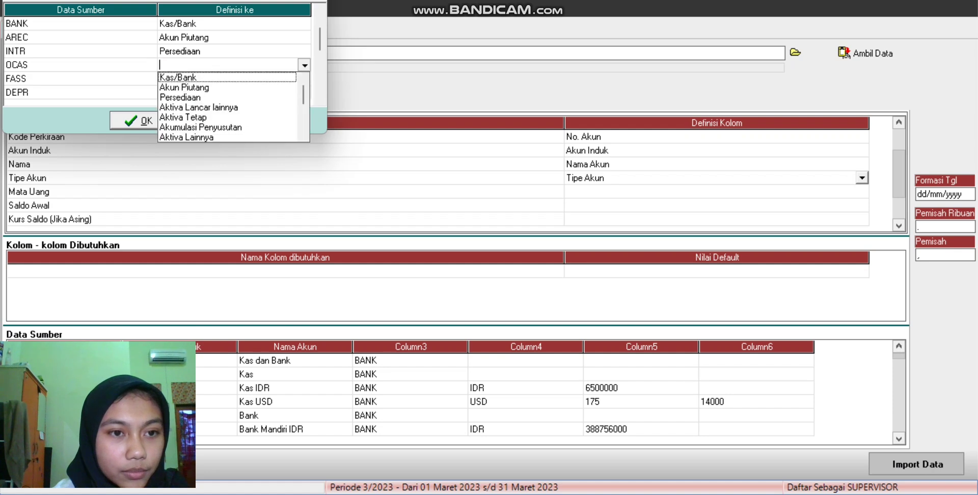
key("Down")
key("Down")
key("Down")
key("Return")
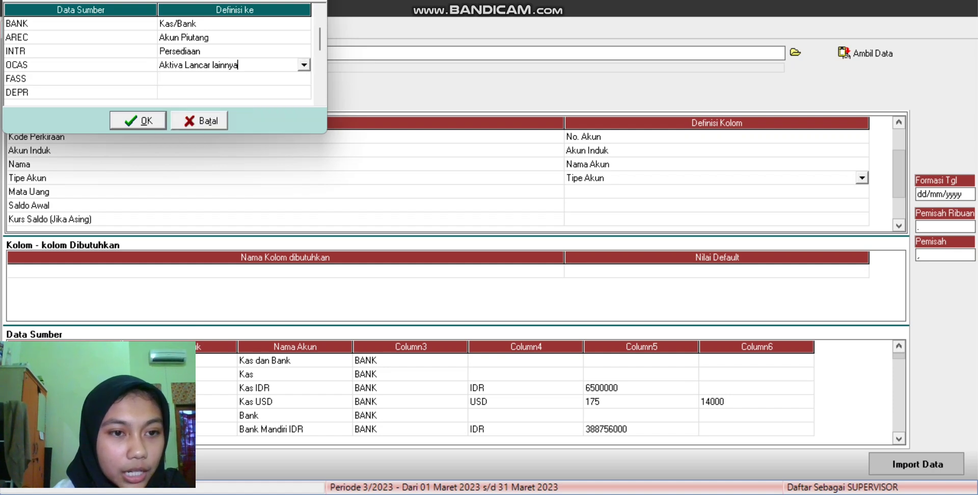
Step: Match FASS to Aktiva Tetap and DEPR to Akumulasi Penyusutan
key("Down")
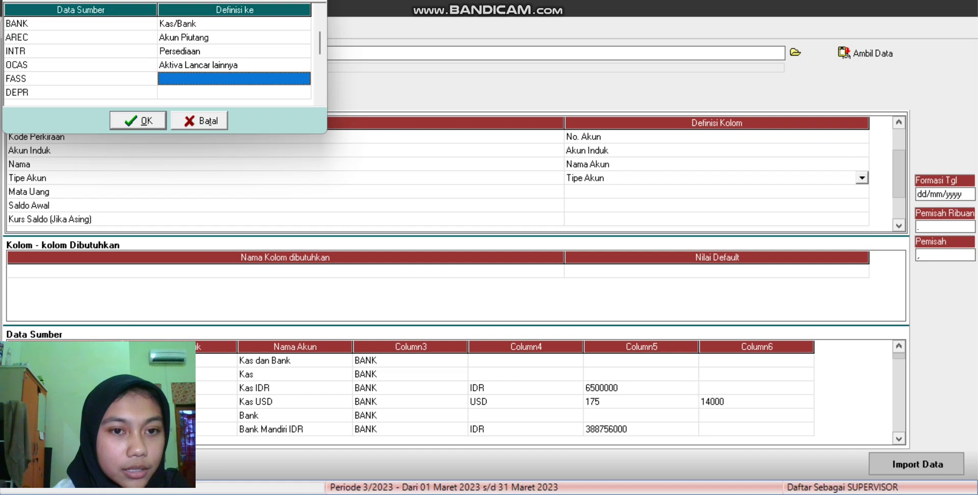
key("alt+Down")
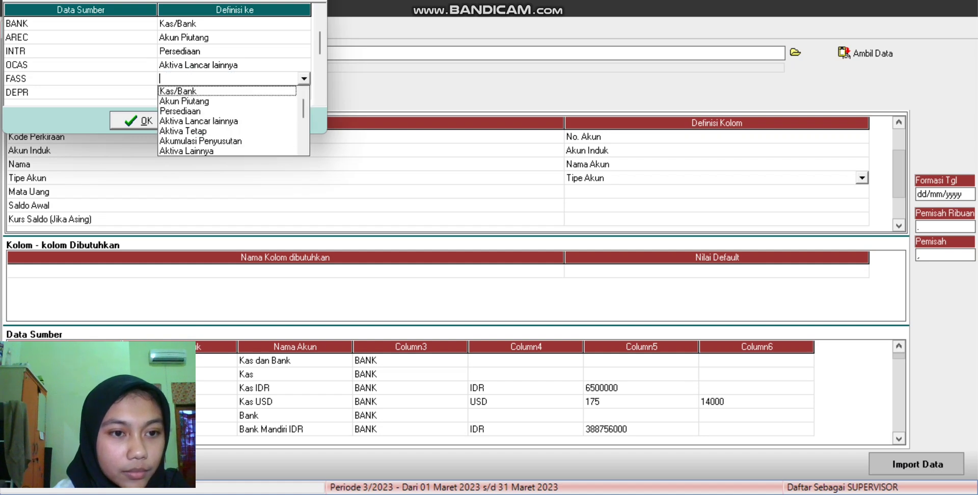
key("Down")
key("Down")
key("Down")
key("Down")
key("Down")
key("Return")
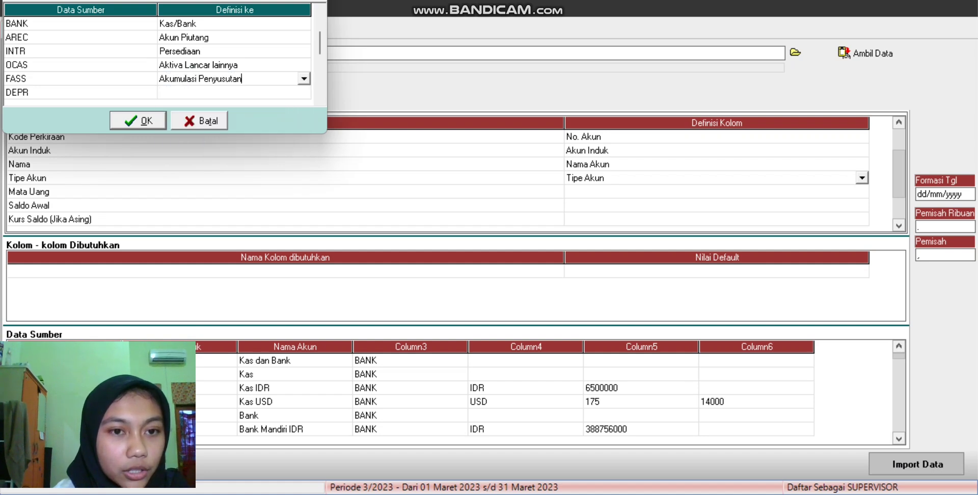
key("alt+Down")
key("Up")
key("Return")
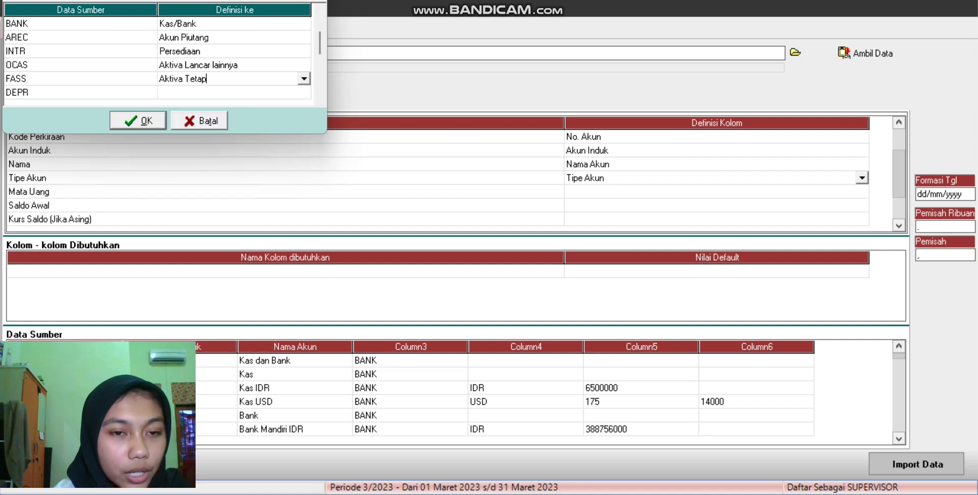
left_click(234, 92)
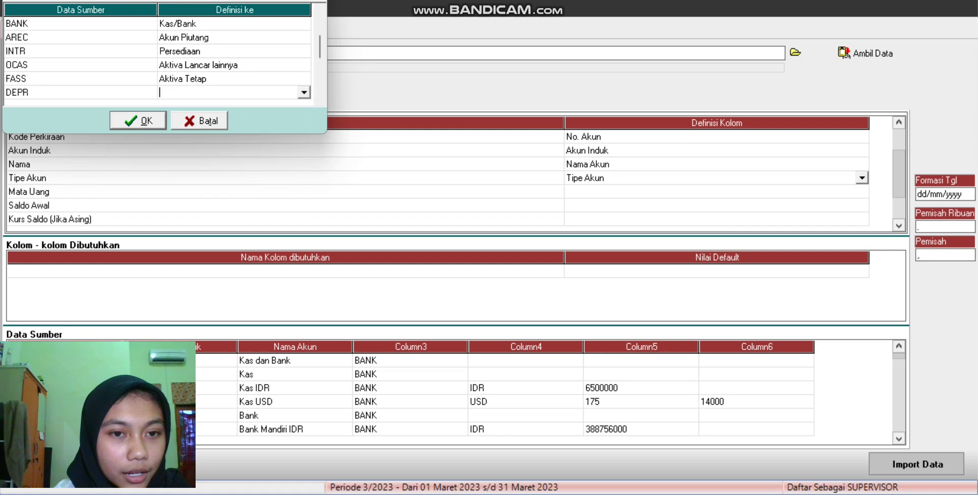
key("alt+Down")
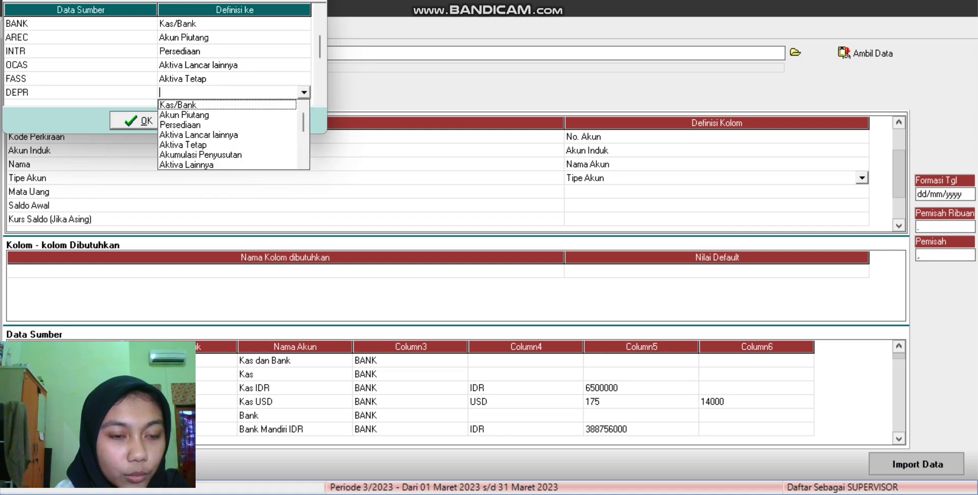
key("Down")
key("Down")
key("Down")
key("Down")
key("Down")
key("Return")
key("Down")
key("Down")
key("Down")
key("Down")
key("Down")
Step: Match APAY to Akun Hutang and OCLY to Hutang lancar lainnya
left_click(234, 37)
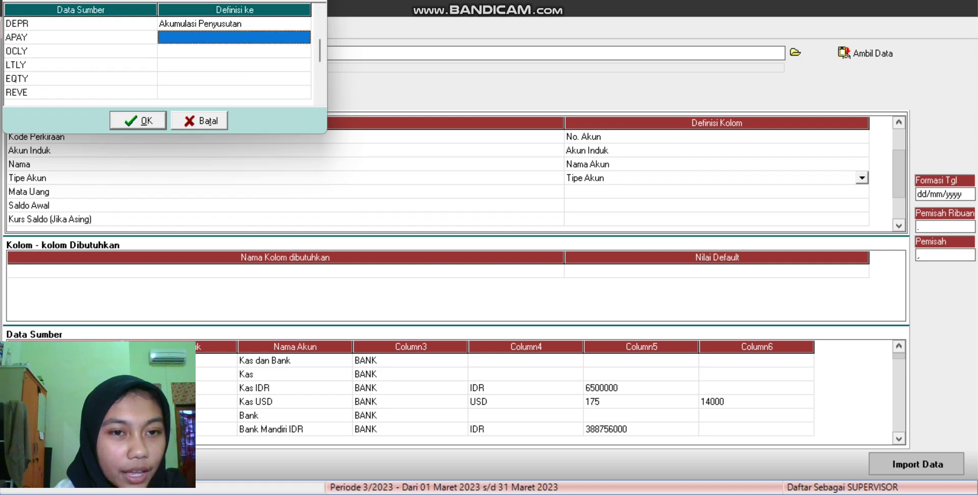
key("alt+Down")
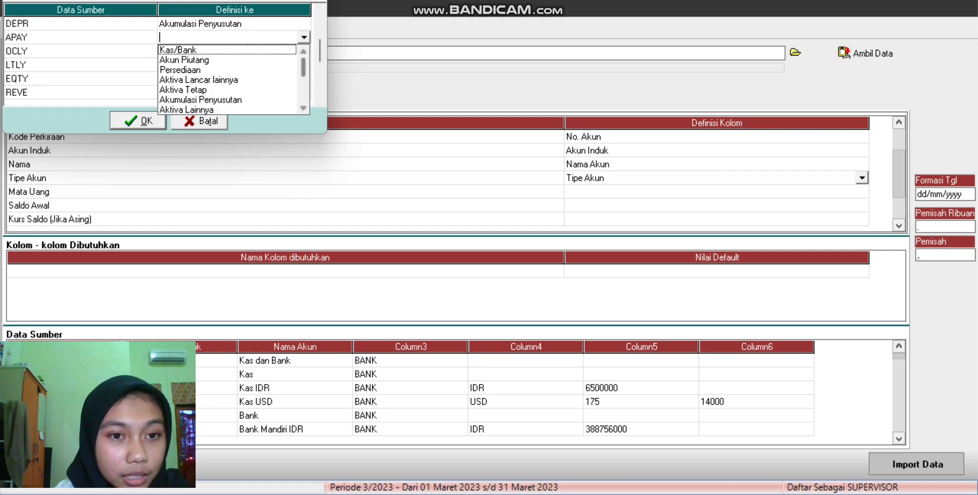
key("Down")
key("Down")
key("Down")
key("Down")
key("Down")
key("Down")
key("Down")
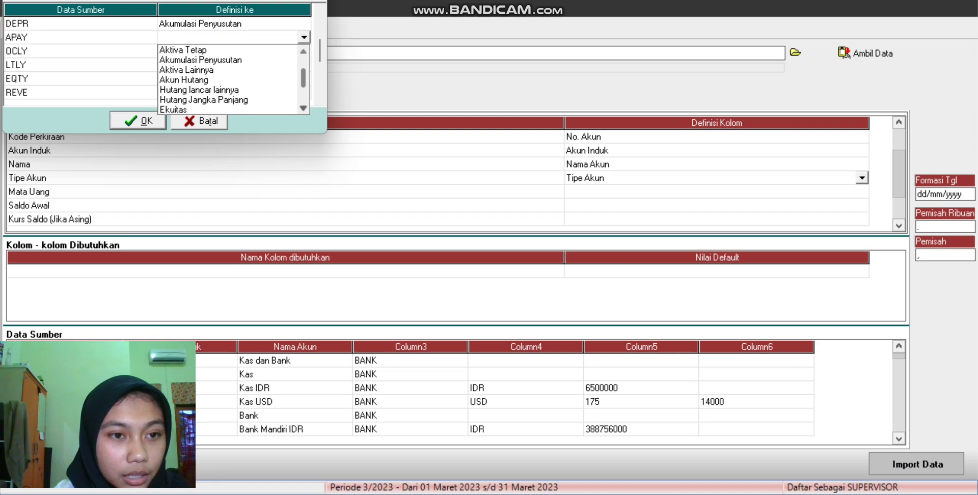
key("Return")
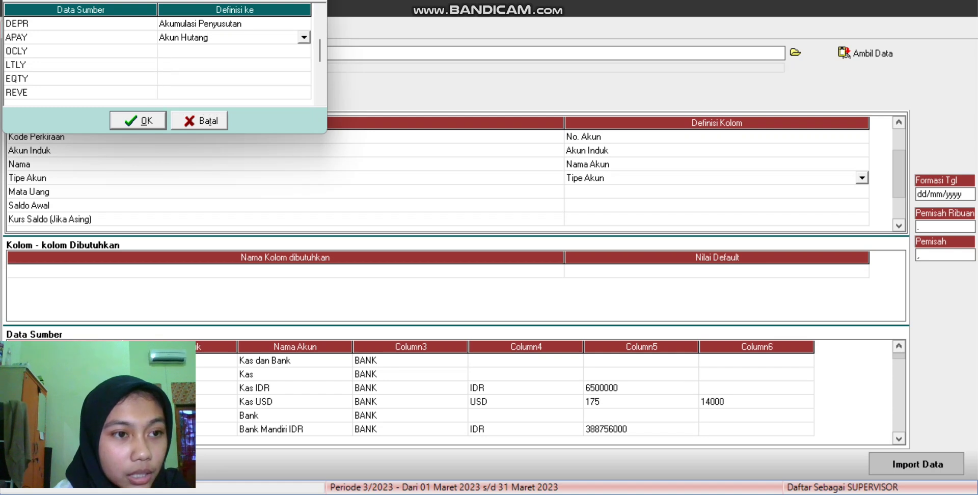
left_click(234, 51)
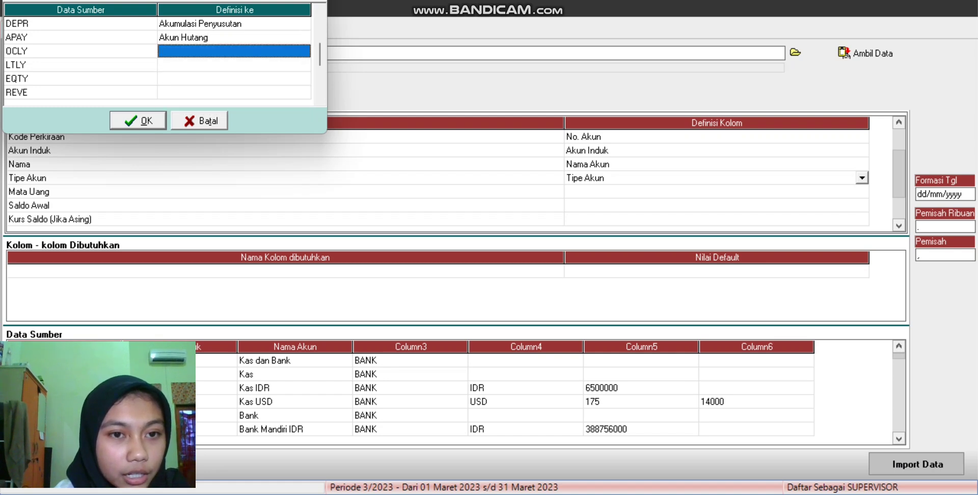
key("Return")
key("alt+Down")
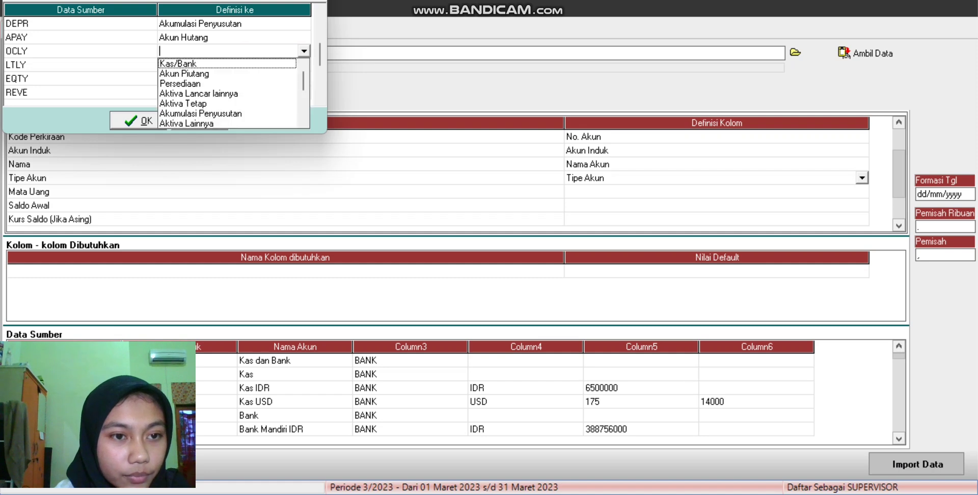
scroll(229, 93, "down", 3)
scroll(229, 93, "down", 1)
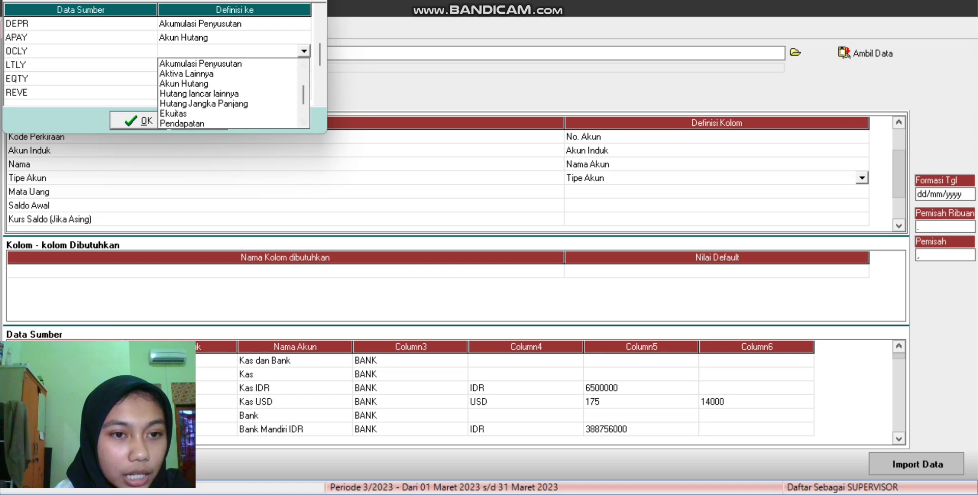
left_click(200, 94)
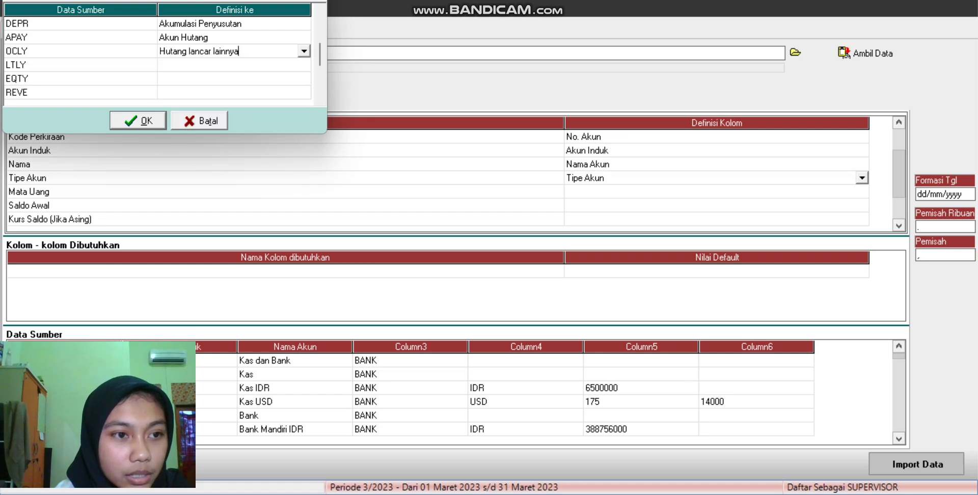
Step: Match LTLY to Hutang Jangka Panjang and EQTY to Ekuitas
left_click(233, 64)
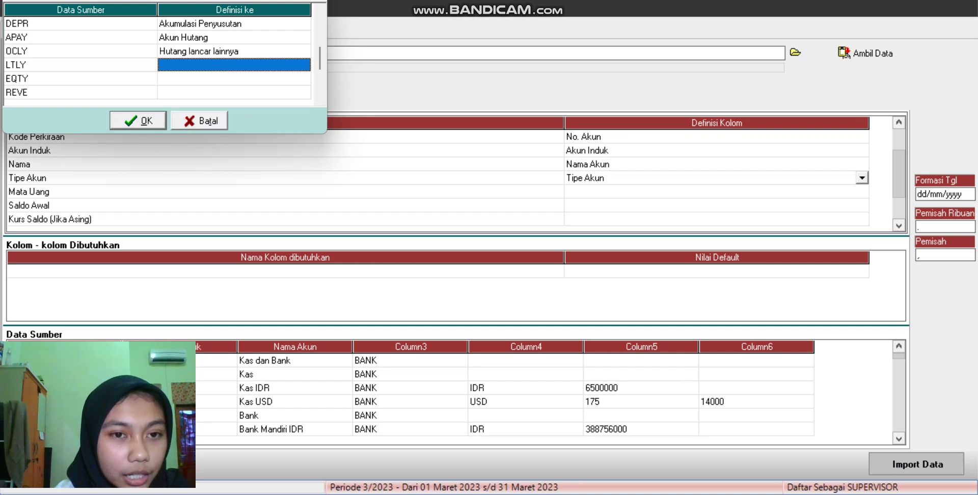
left_click(234, 65)
key("alt+Down")
scroll(229, 107, "down", 2)
scroll(229, 107, "down", 2)
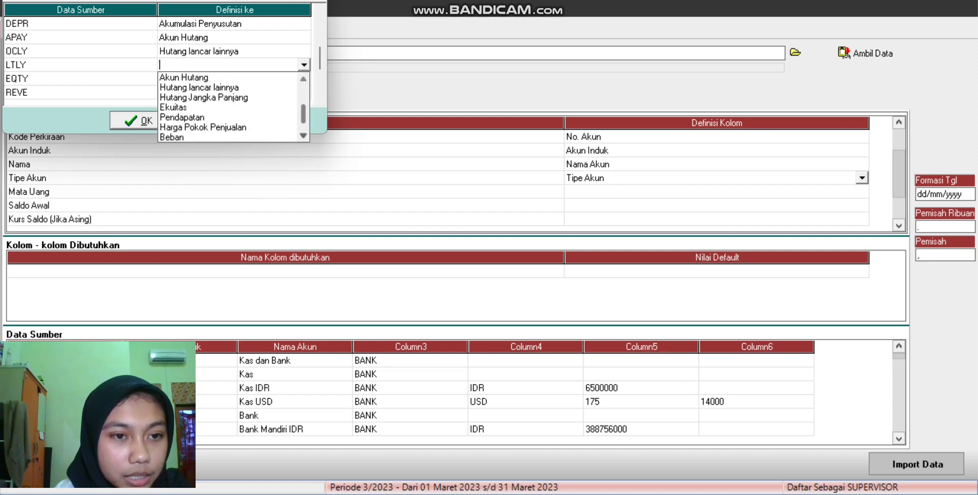
left_click(204, 97)
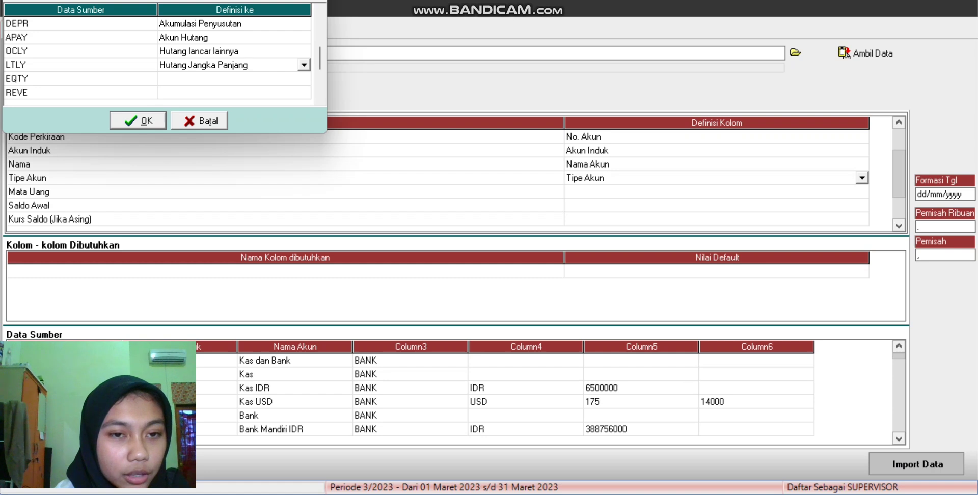
left_click(234, 79)
left_click(234, 79)
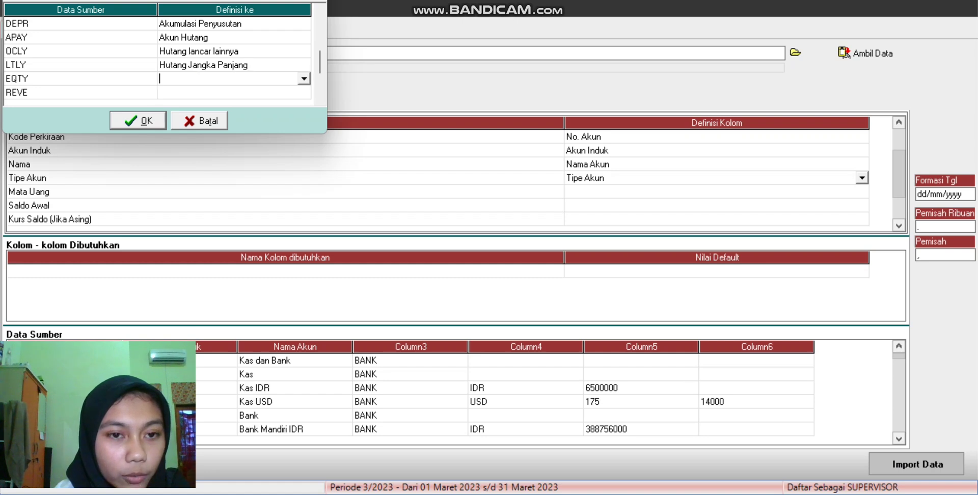
left_click(303, 78)
scroll(229, 120, "down", 2)
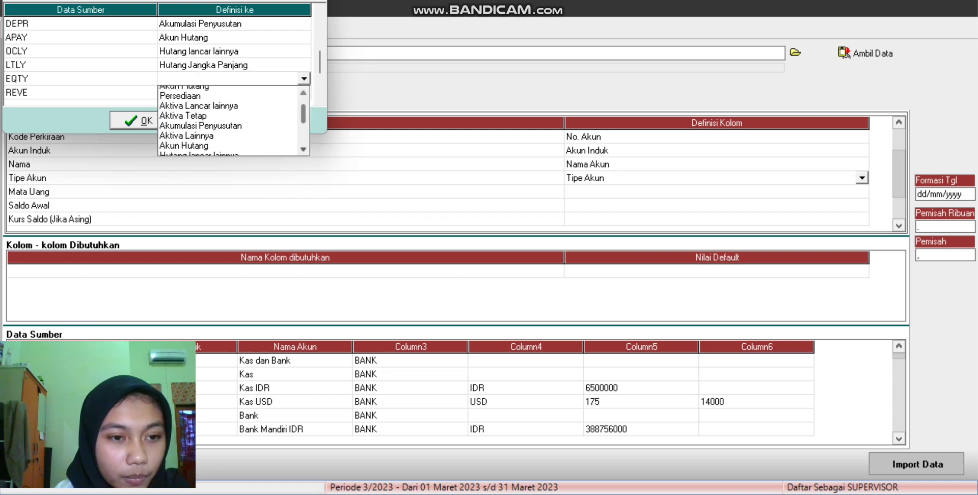
scroll(229, 120, "down", 4)
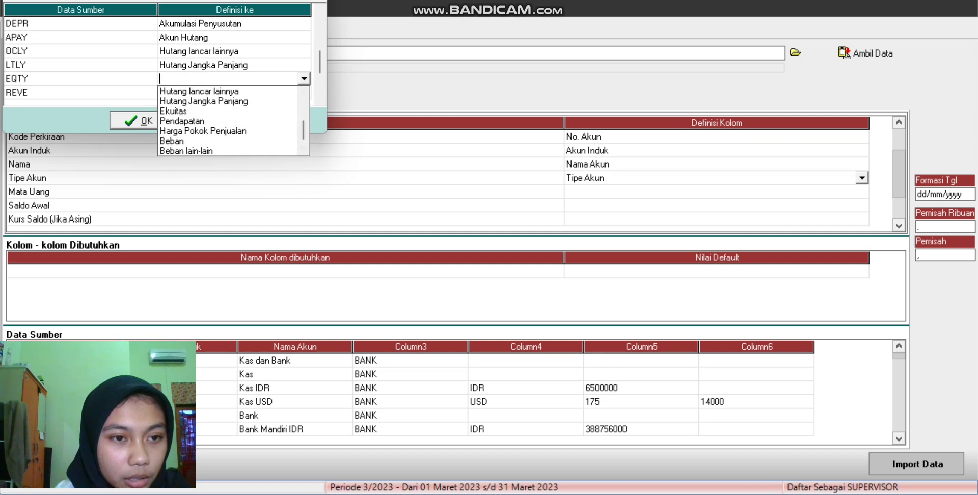
left_click(203, 110)
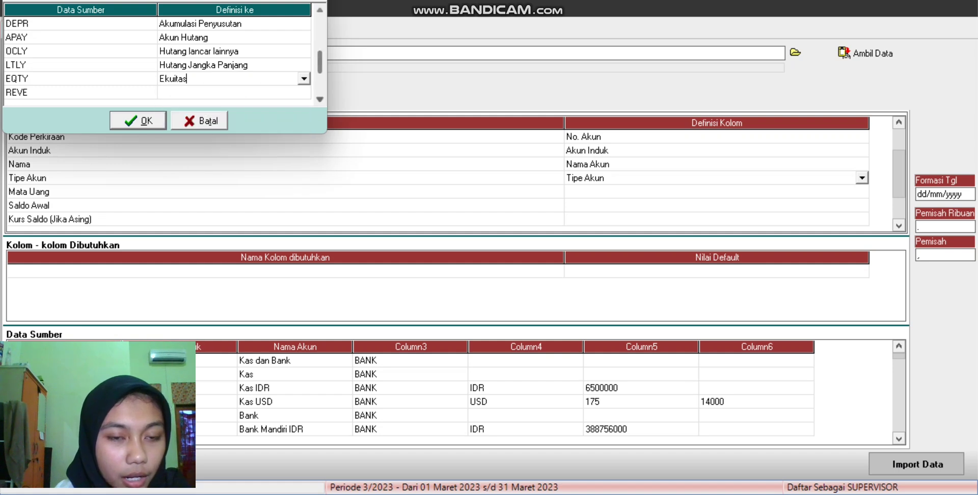
Step: Match REVE to Pendapatan and COGS to Harga Pokok Penjualan
left_click(234, 92)
left_click(234, 92)
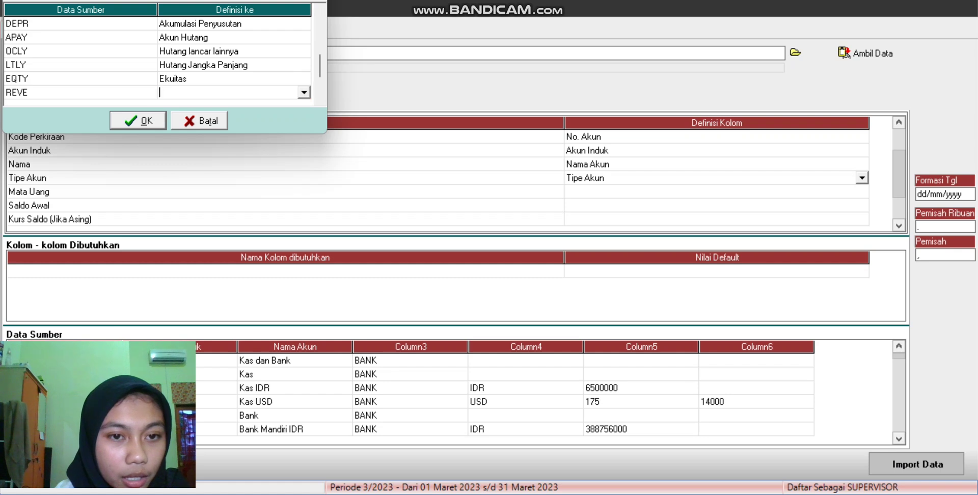
key("alt+Down")
scroll(229, 135, "down", 2)
scroll(229, 135, "down", 1)
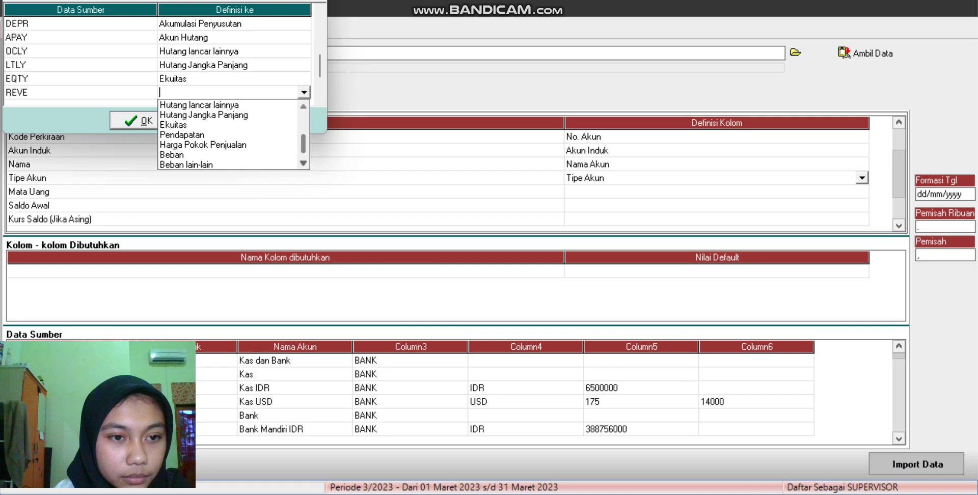
left_click(229, 134)
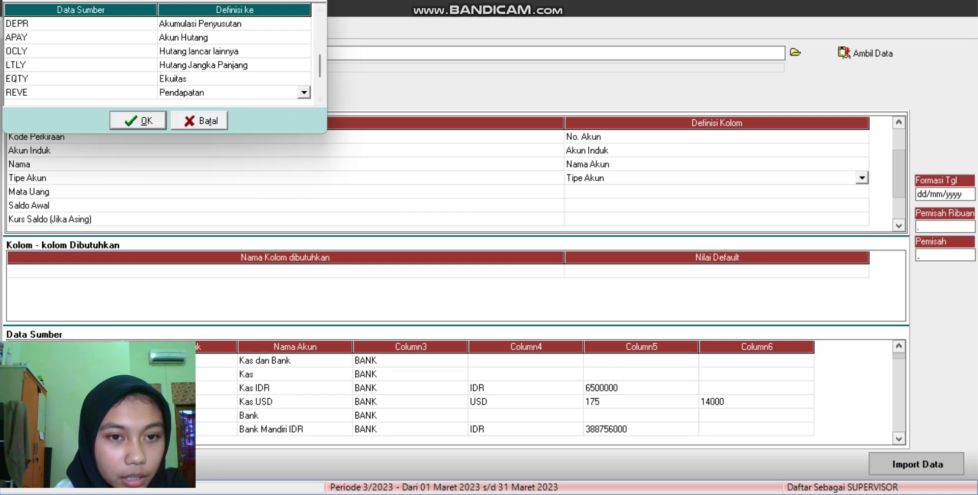
key("Down")
key("Down")
key("Down")
key("Down")
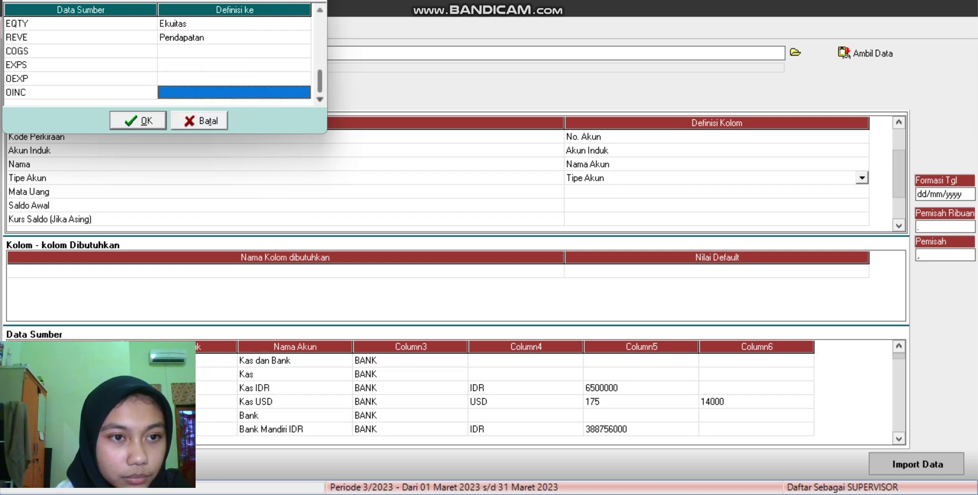
left_click(234, 51)
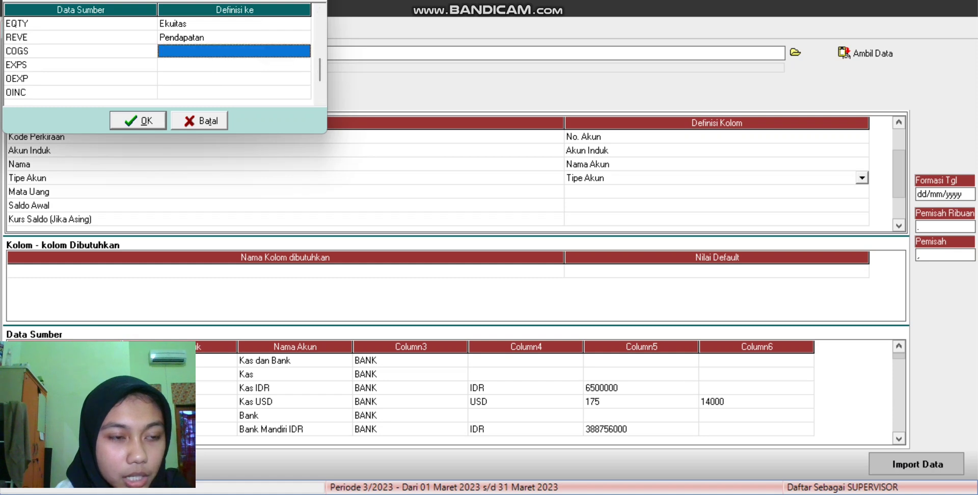
left_click(234, 50)
key("alt+Down")
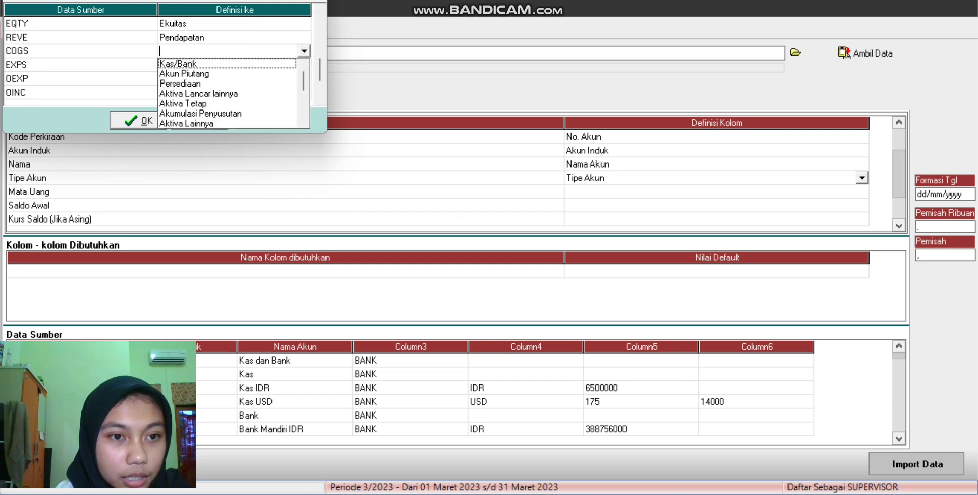
scroll(229, 93, "down", 3)
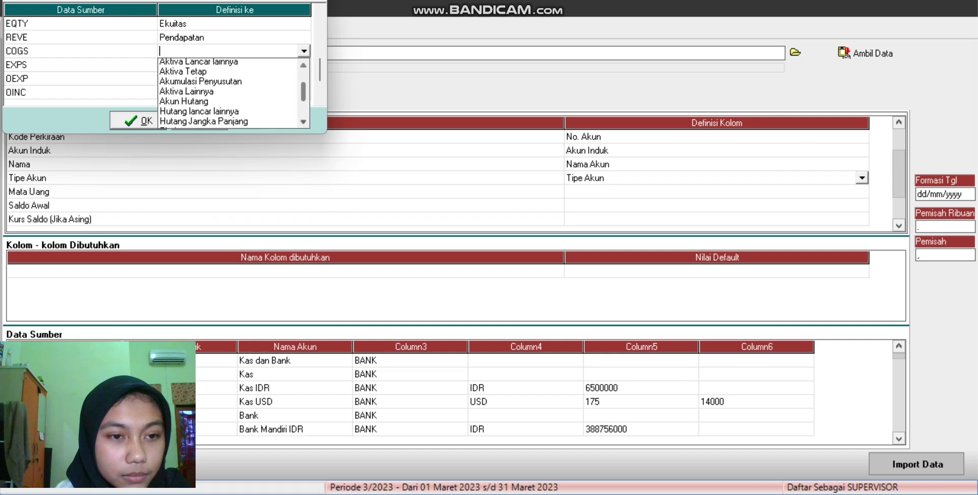
scroll(229, 93, "down", 2)
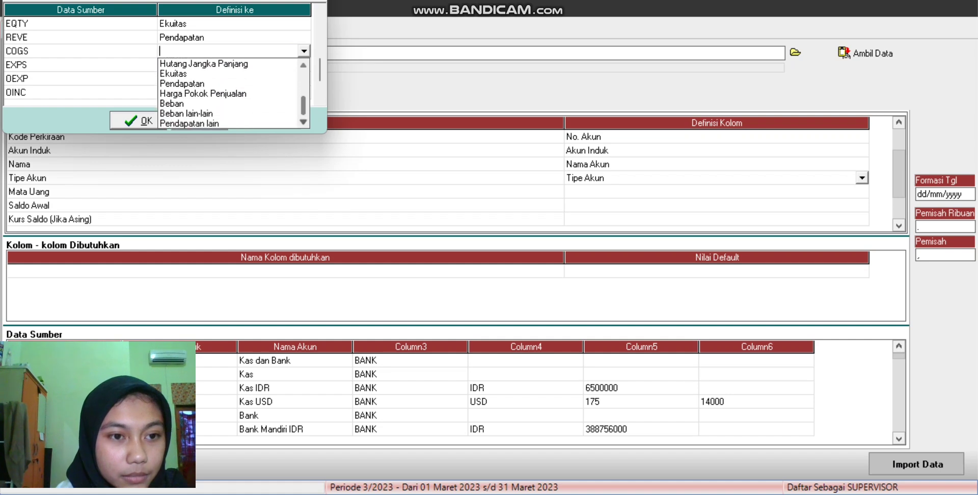
left_click(229, 93)
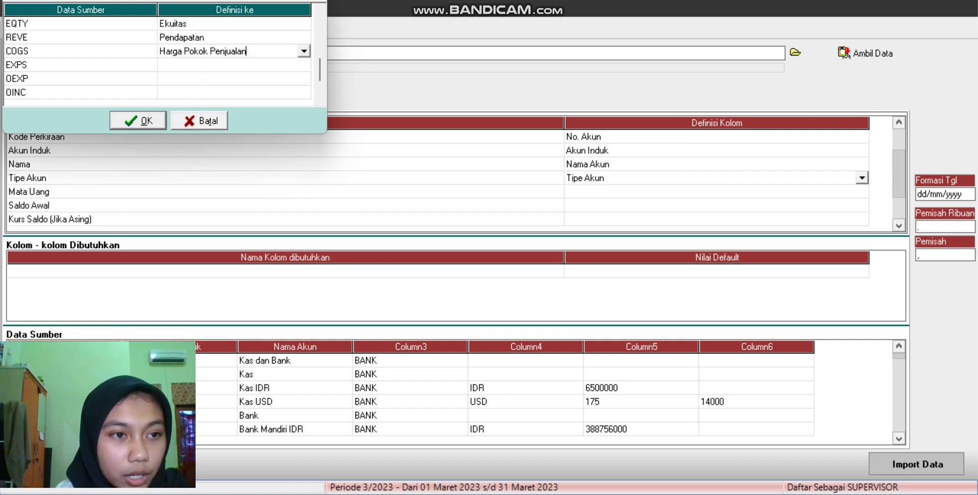
Step: Match EXPS to Beban and OEXP to Beban lain-lain
left_click(235, 64)
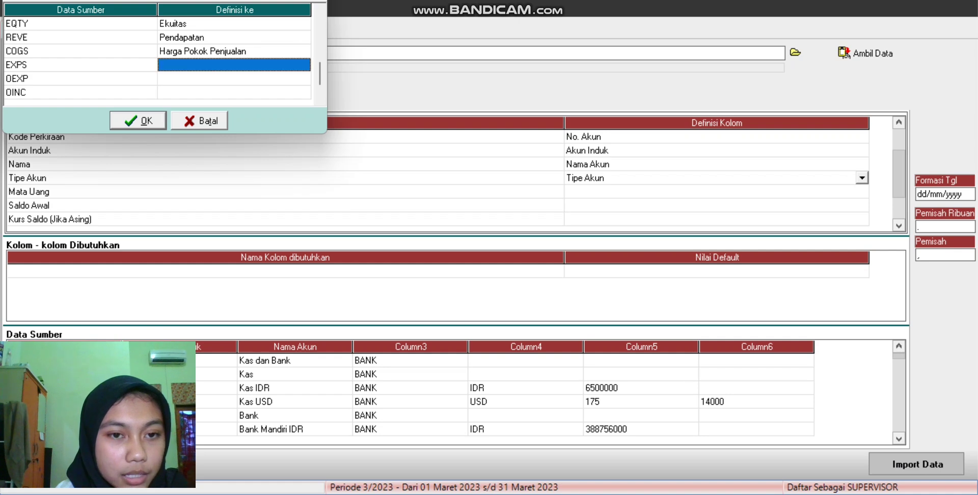
left_click(235, 65)
key("alt+Down")
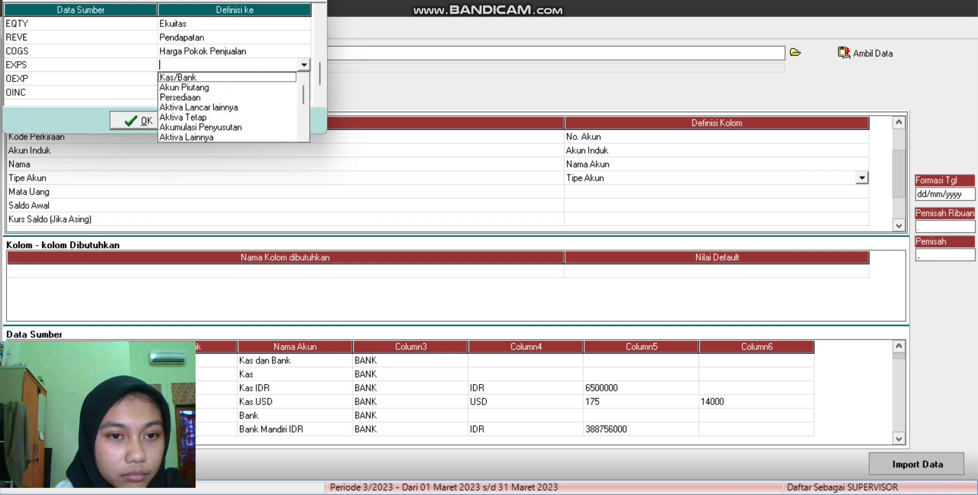
scroll(229, 107, "down", 2)
scroll(229, 107, "down", 5)
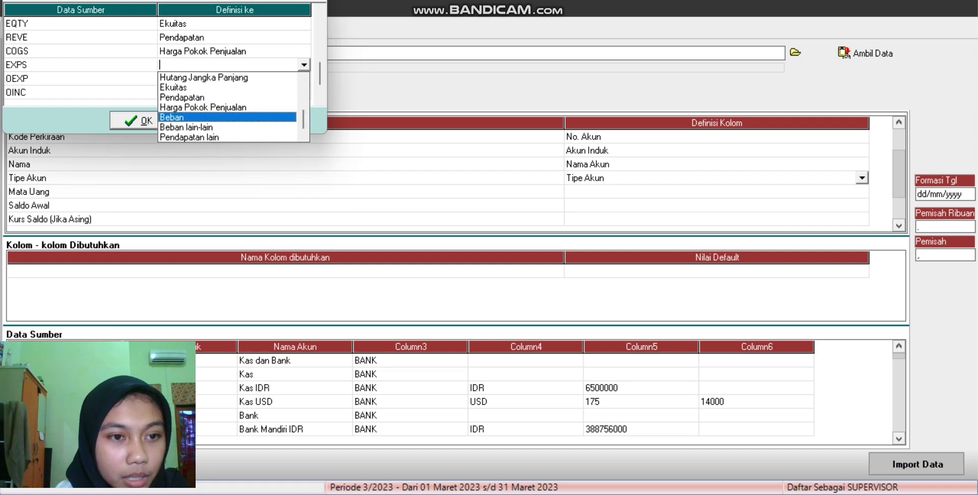
left_click(204, 117)
left_click(234, 79)
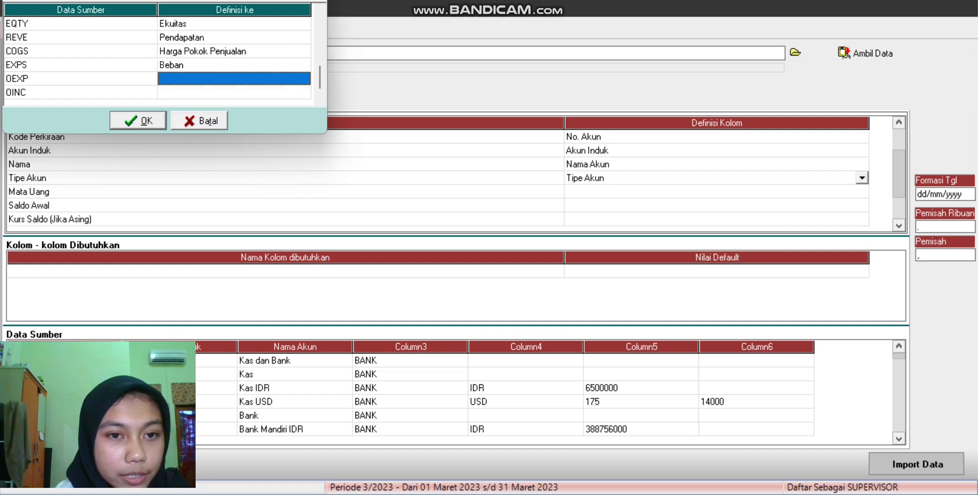
left_click(233, 78)
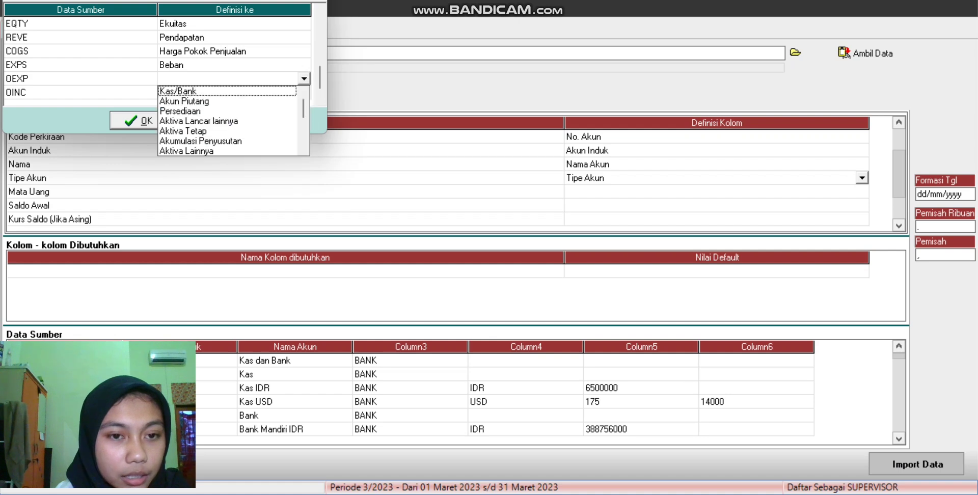
scroll(229, 121, "down", 5)
scroll(229, 121, "down", 2)
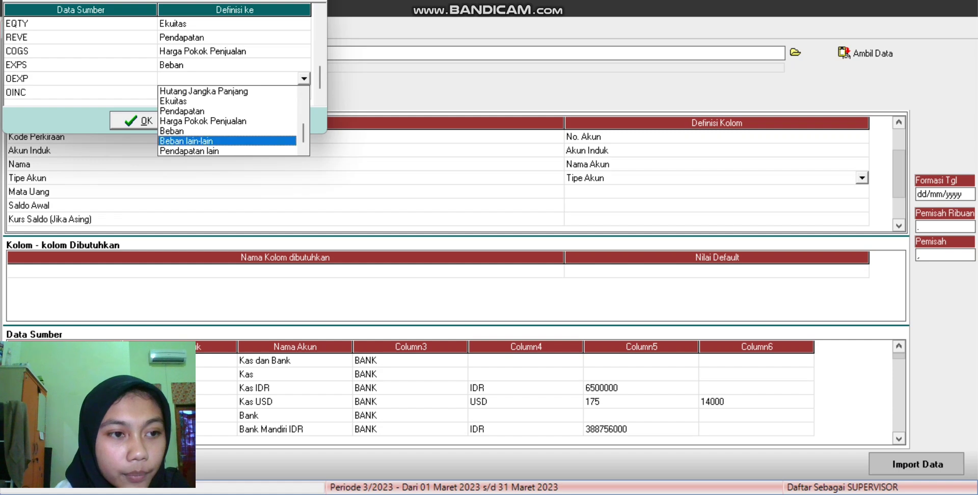
left_click(189, 141)
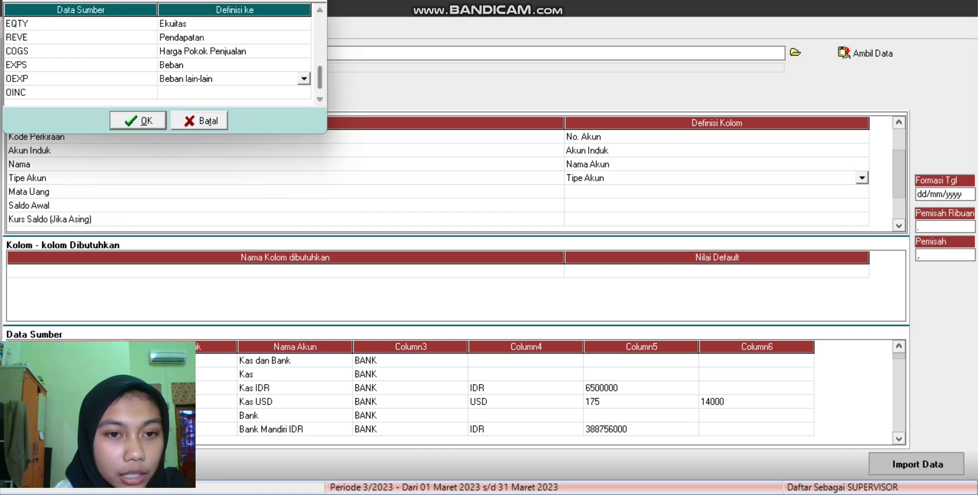
Step: Match OINC to Pendapatan lain and confirm the account type mapping
left_click(234, 93)
left_click(234, 92)
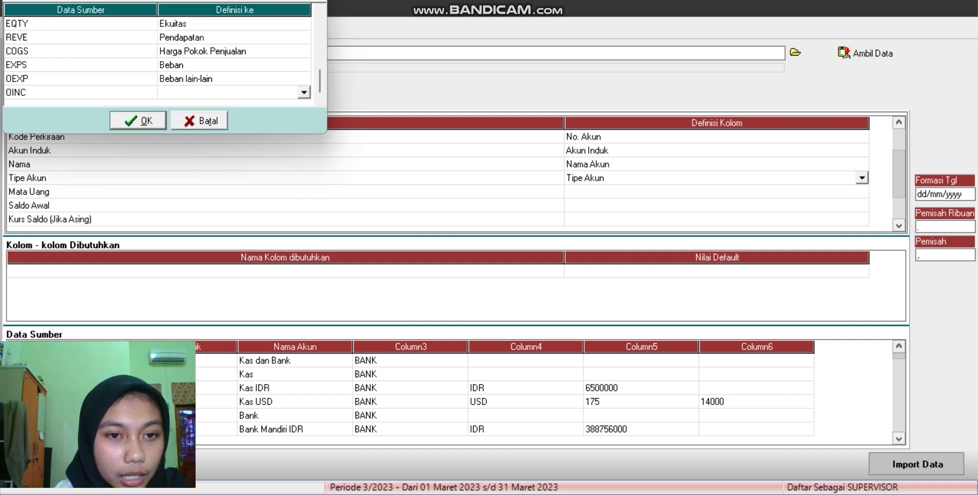
left_click(303, 92)
scroll(229, 135, "down", 2)
scroll(229, 135, "down", 3)
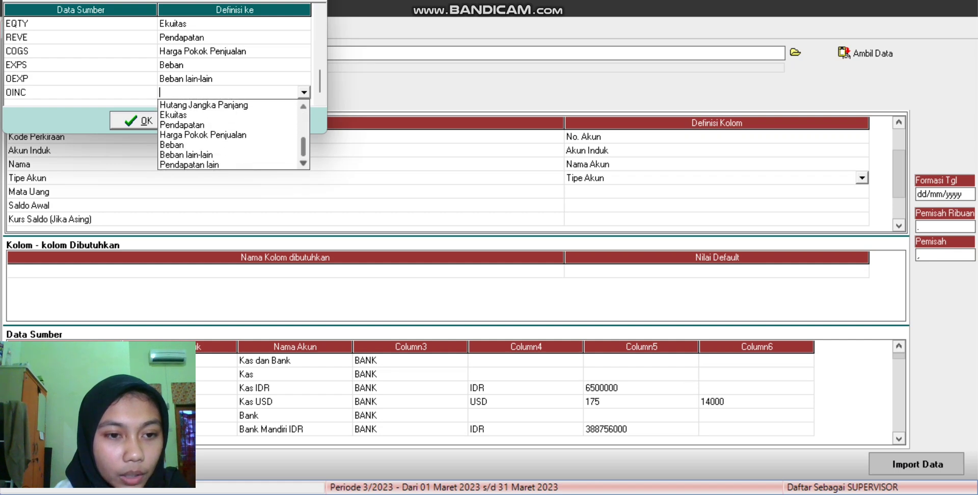
left_click(203, 164)
key("Return")
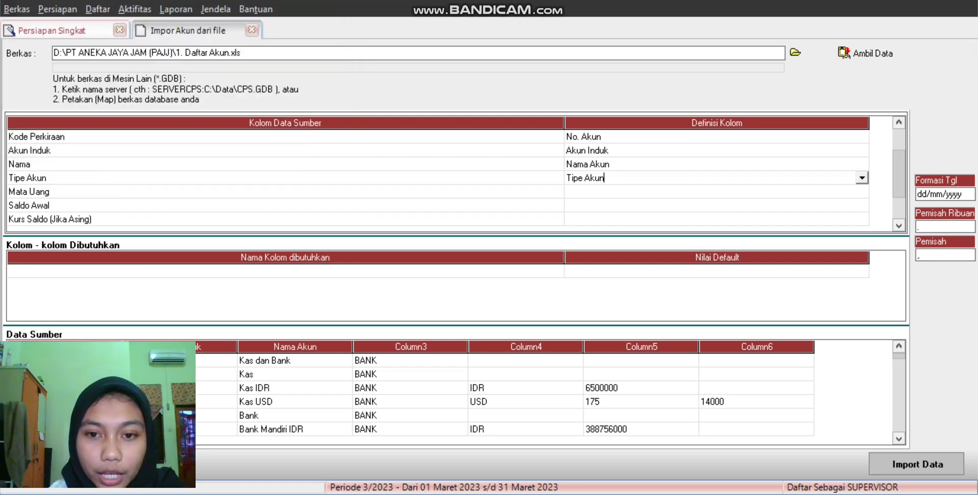
Step: Set the Mata Uang row's column definition to Mata Uang
left_click(716, 191)
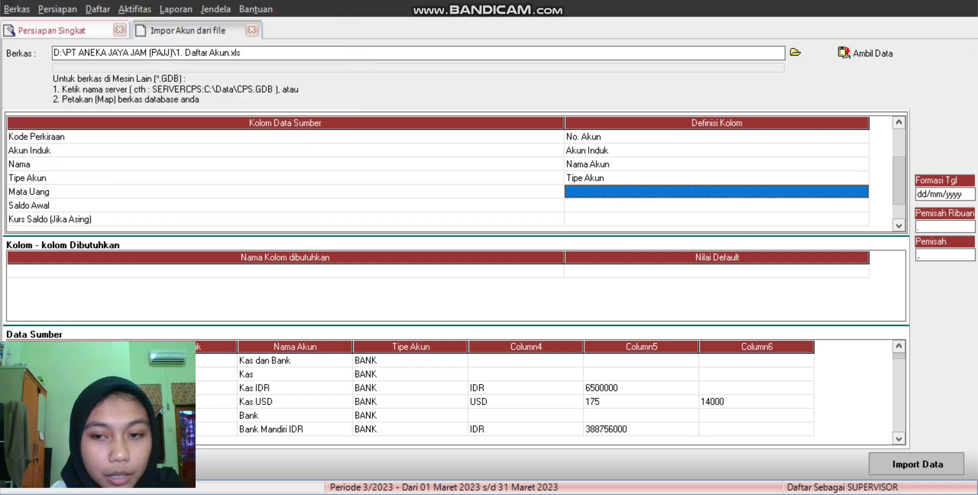
left_click(861, 191)
left_click(862, 191)
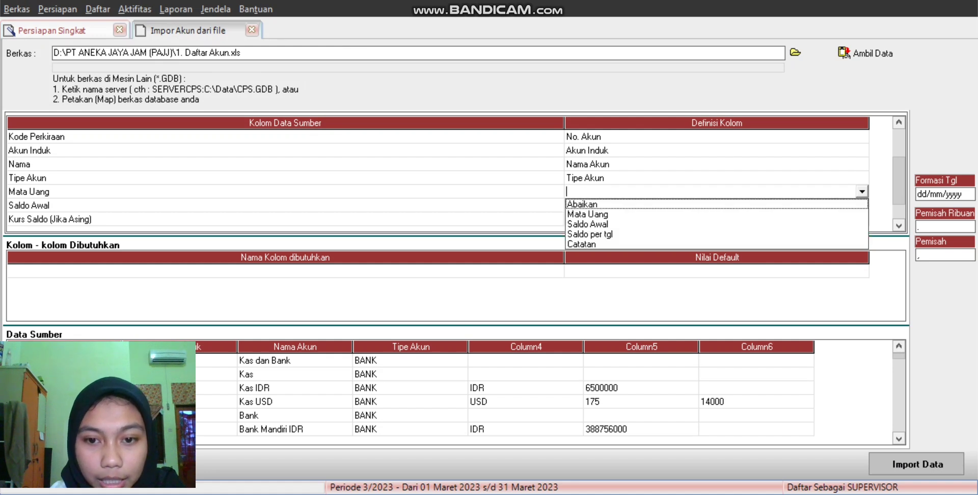
key("Down")
key("Return")
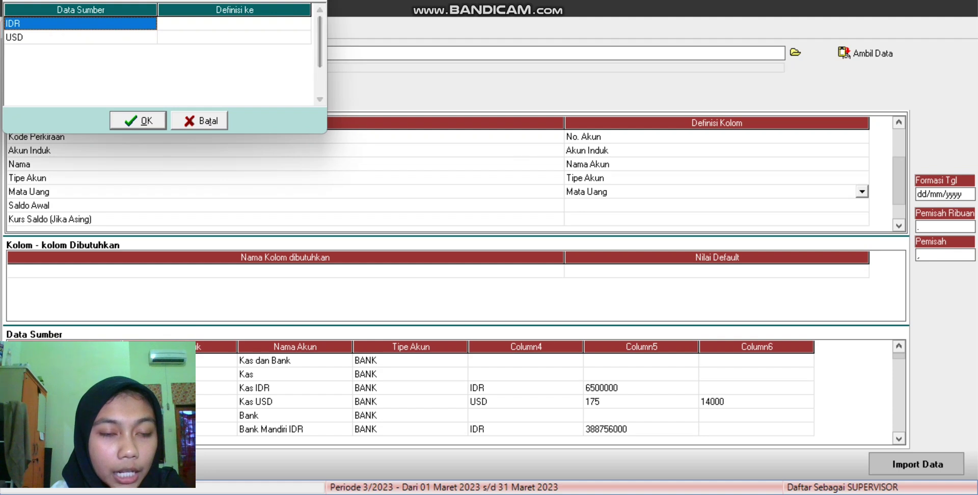
Step: Match source currency IDR to IDR and USD to USD, then confirm
left_click(234, 23)
left_click(235, 23)
left_click(303, 24)
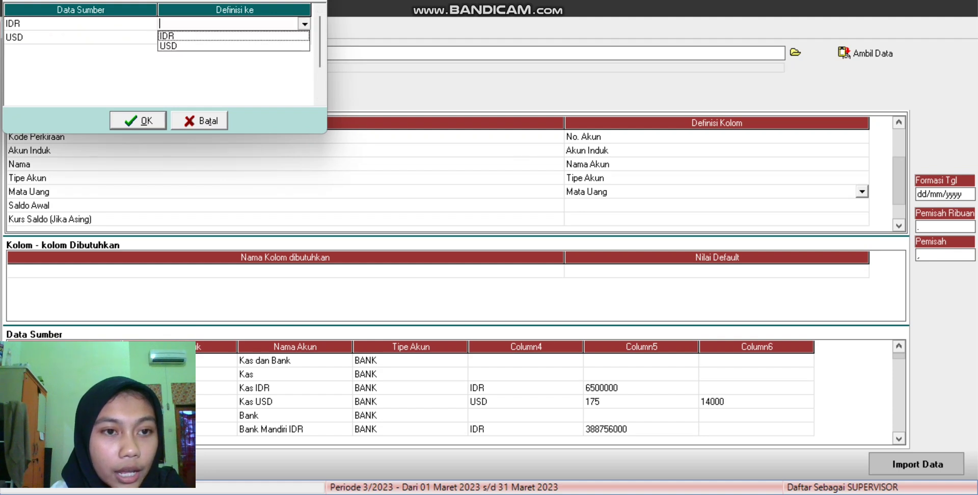
key("Return")
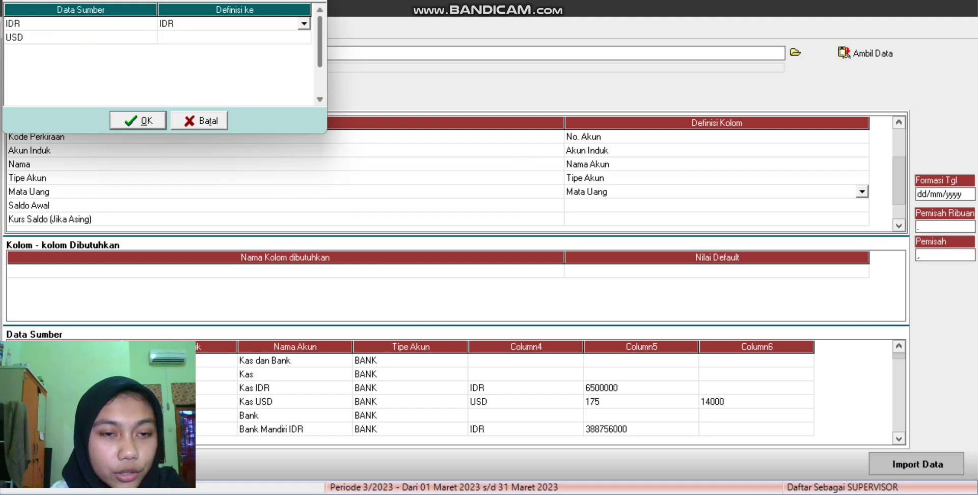
left_click(234, 37)
left_click(234, 37)
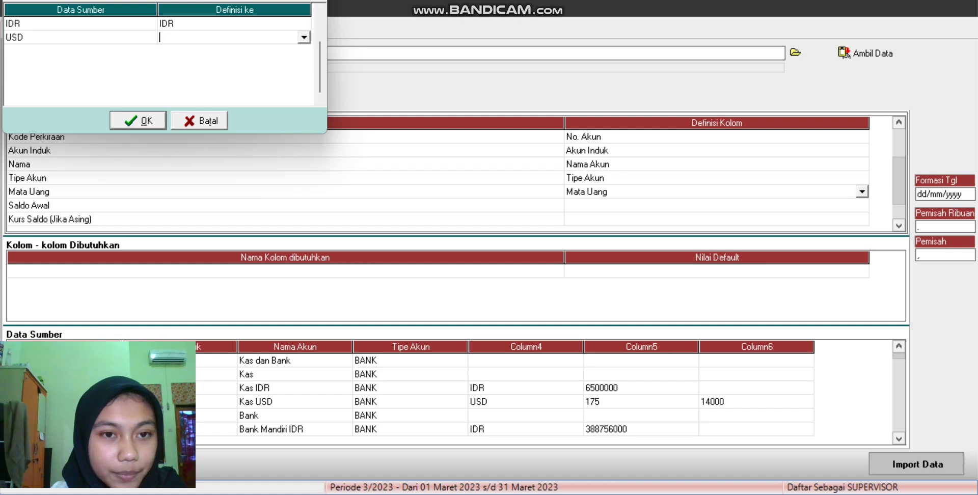
left_click(304, 37)
key("Down")
key("Return")
key("Return")
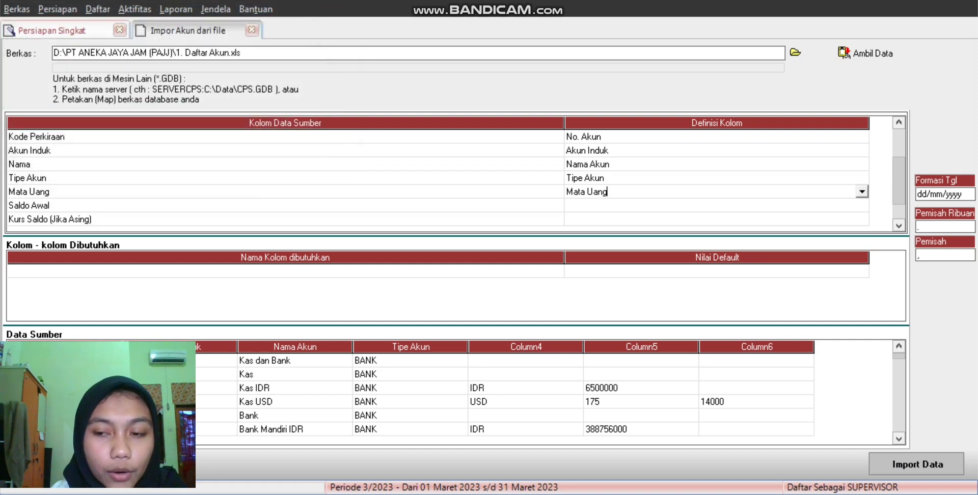
Step: Define Saldo Awal as Saldo Awal and set Kurs Saldo (Jika Asing) to Abaikan
left_click(716, 205)
key("F2")
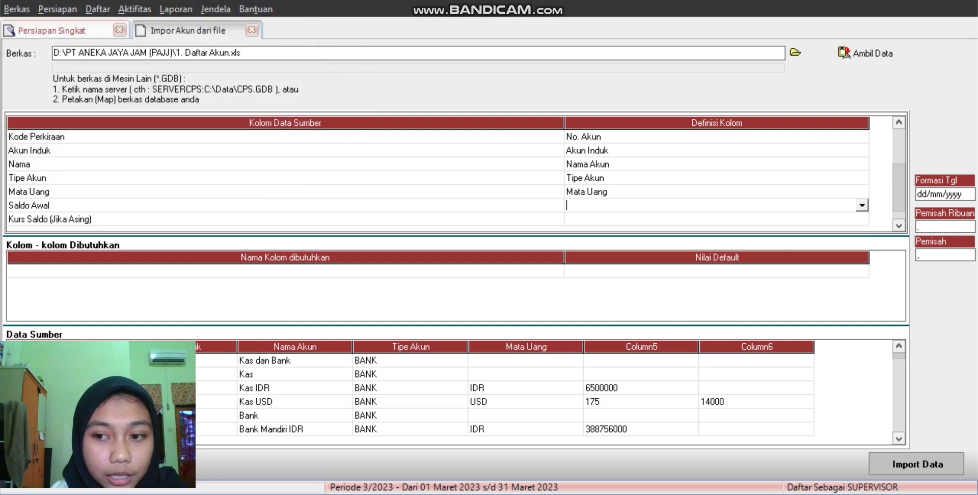
key("alt+Down")
key("Down")
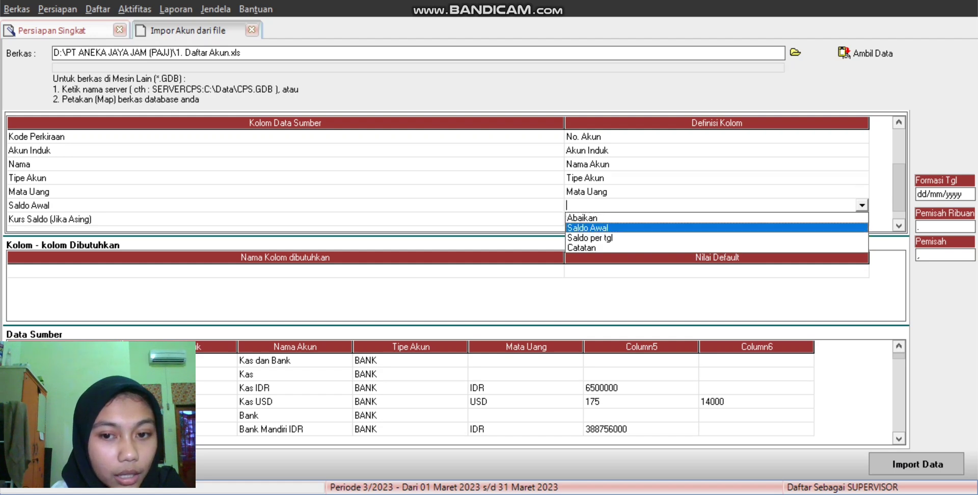
key("Return")
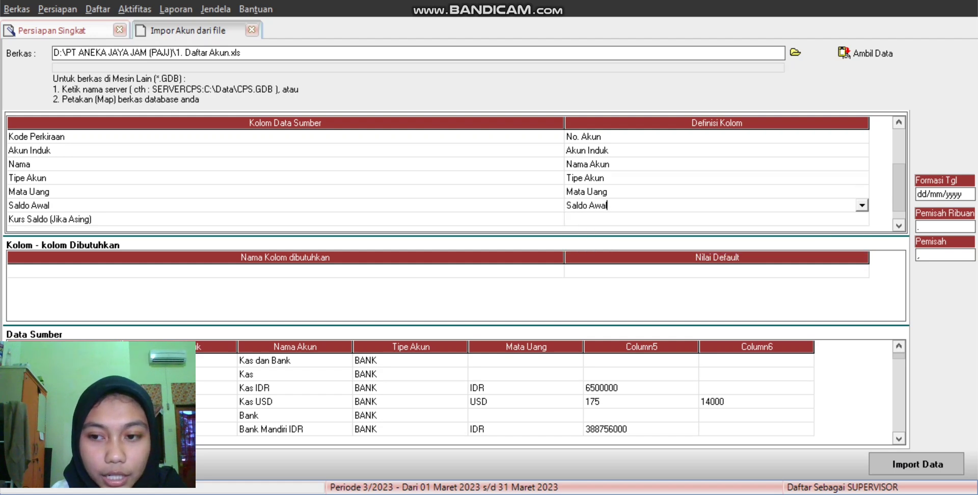
key("Down")
key("F2")
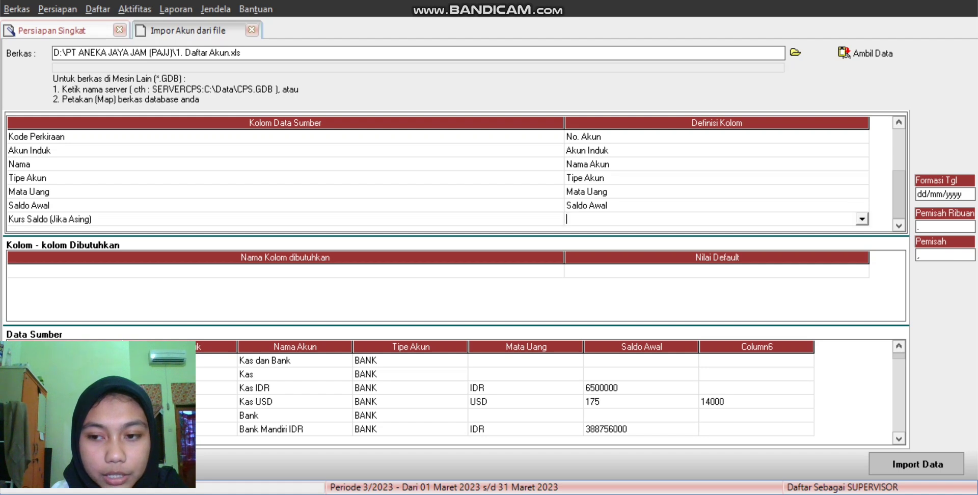
key("alt+Down")
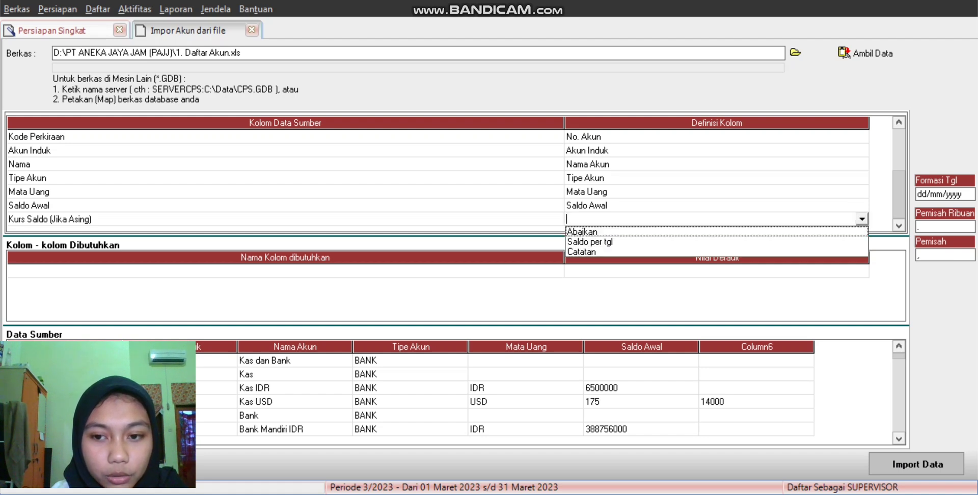
key("Down")
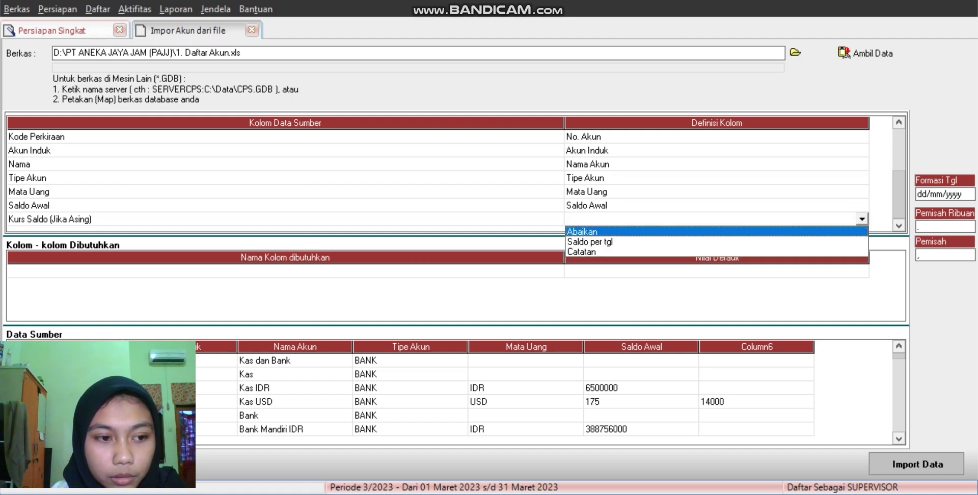
key("Return")
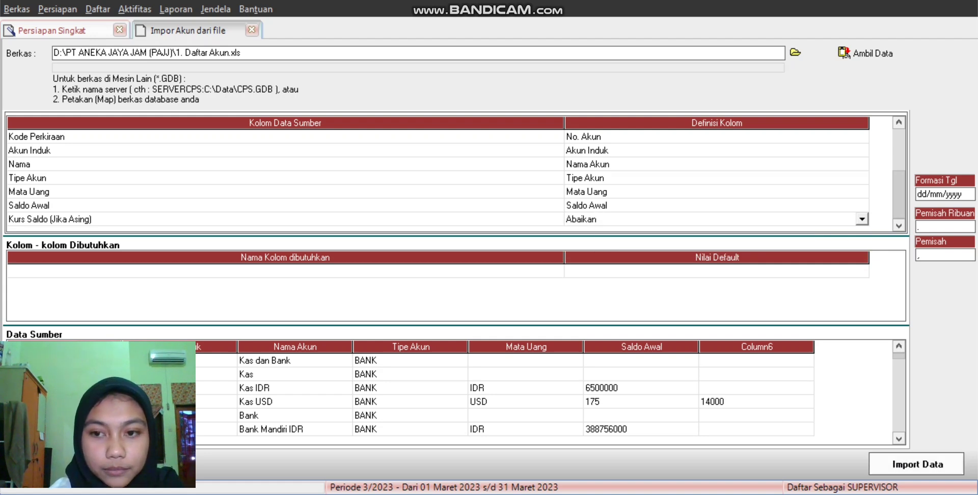
Step: Run Import Data for all 73 accounts and dismiss the result message
left_click(916, 463)
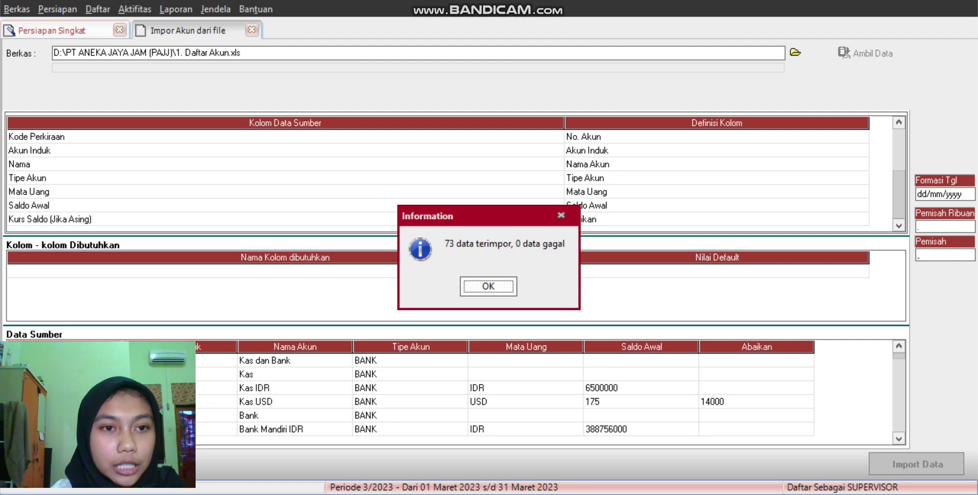
key("Return")
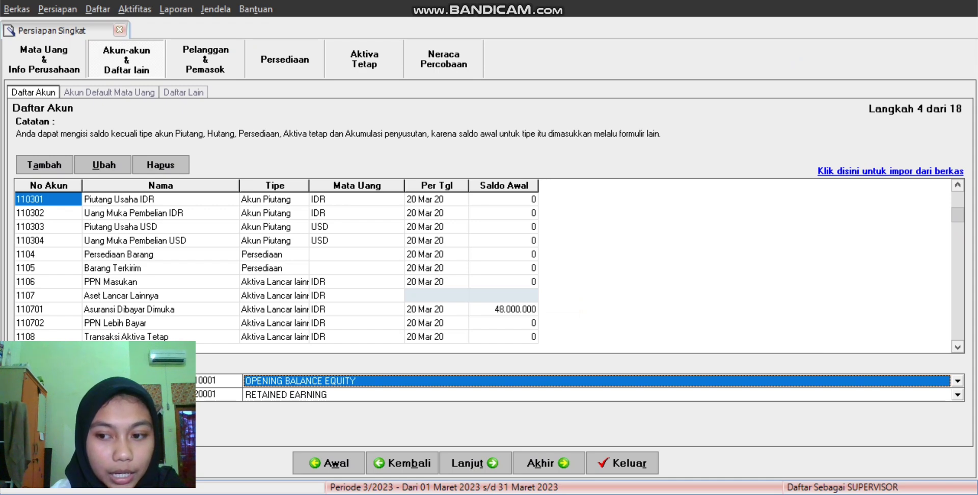
Step: Enter 445.880.000 as the Saldo Awal of account 320001 RETAINED EARNING
left_click(958, 347)
left_click(957, 347)
left_click(958, 347)
left_click(958, 347)
left_click(957, 347)
left_click(957, 346)
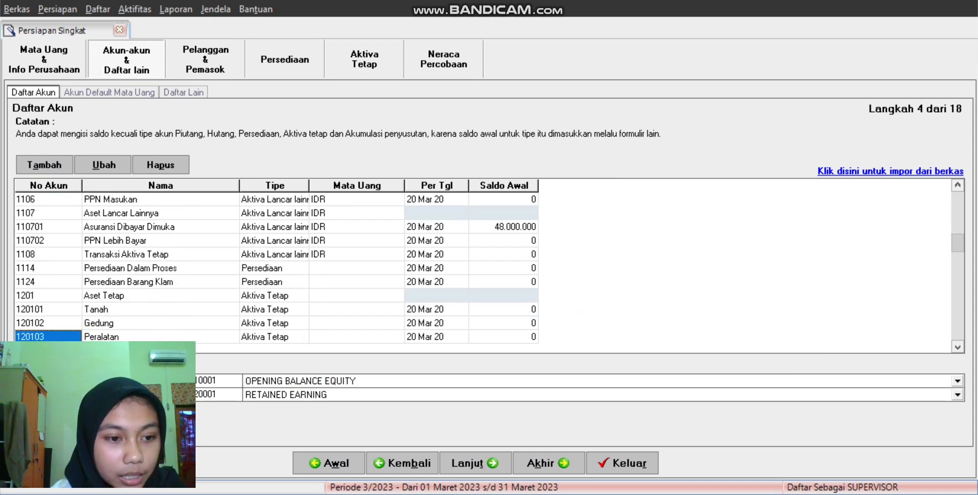
key("Down")
key("Down")
key("Down")
key("Down")
key("Down")
key("Down")
key("Down")
key("Down")
key("Down")
key("Down")
key("Down")
key("Down")
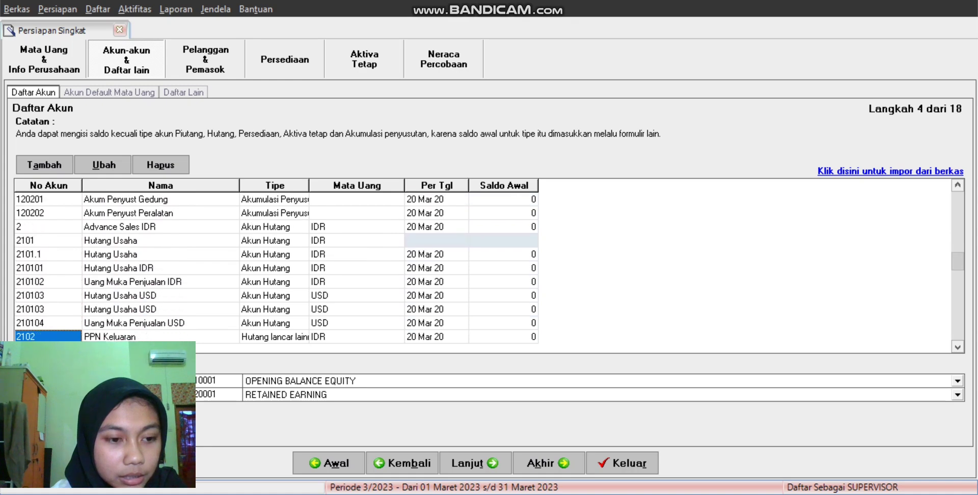
key("Down")
key("Down")
key("Down")
key("Right")
key("Right")
key("Right")
key("Right")
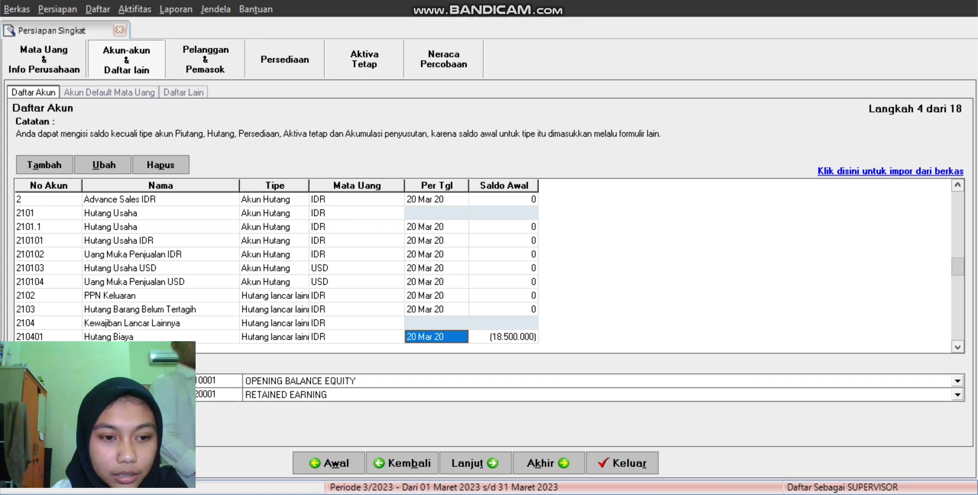
key("Down")
key("Down")
key("Down")
key("Down")
key("Down")
key("Down")
key("Down")
key("Down")
key("Down")
key("Down")
key("Down")
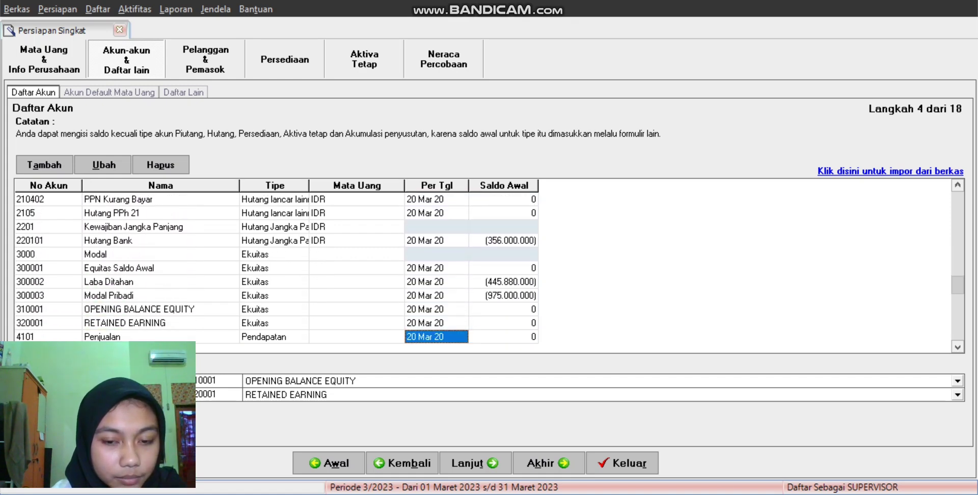
left_click(504, 323)
type("4")
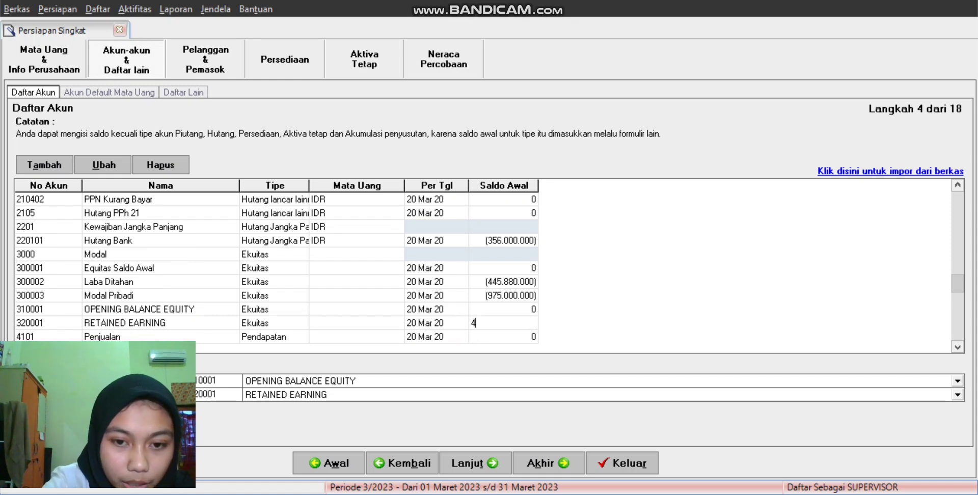
type("45")
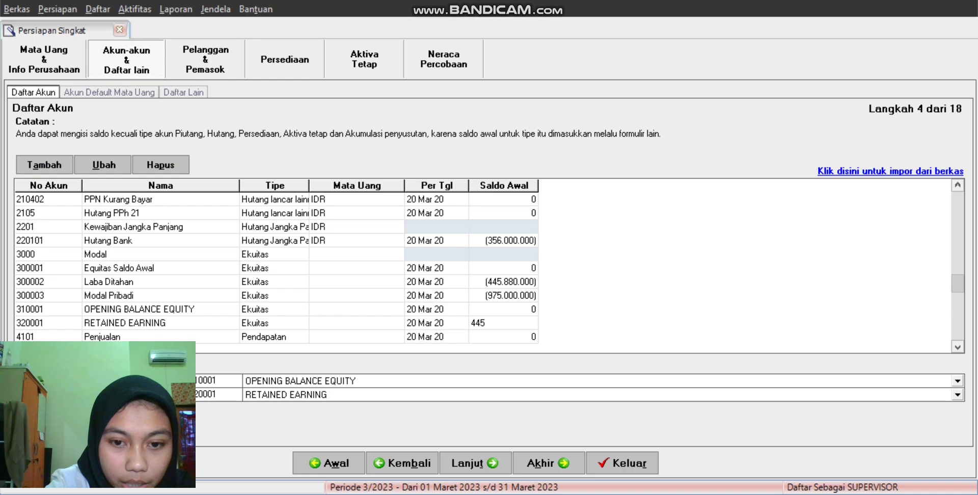
type(".88")
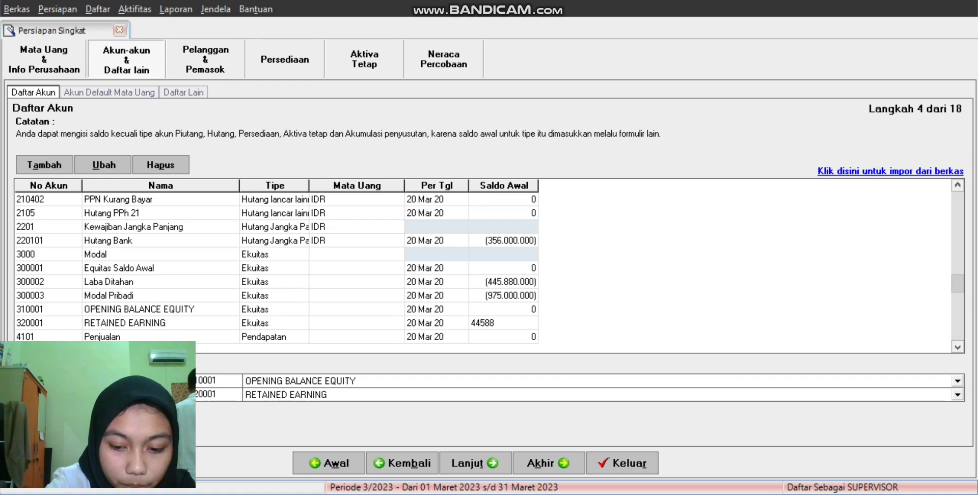
type("0.00000")
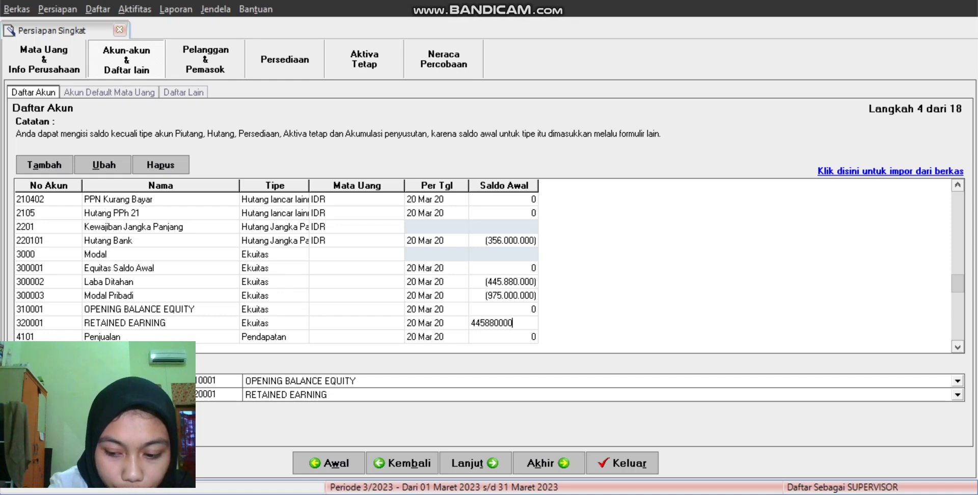
key("Return")
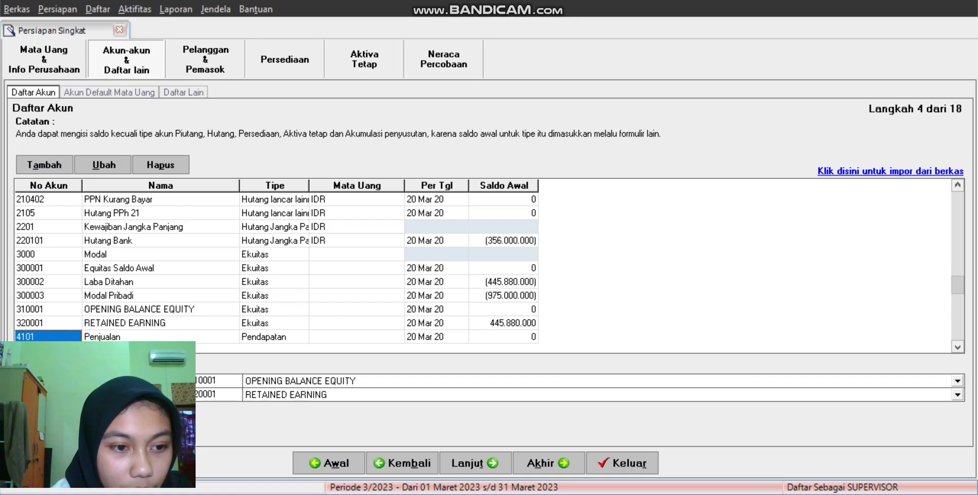
Step: Delete the Laba Ditahan account 300002
left_click(76, 284)
right_click(77, 285)
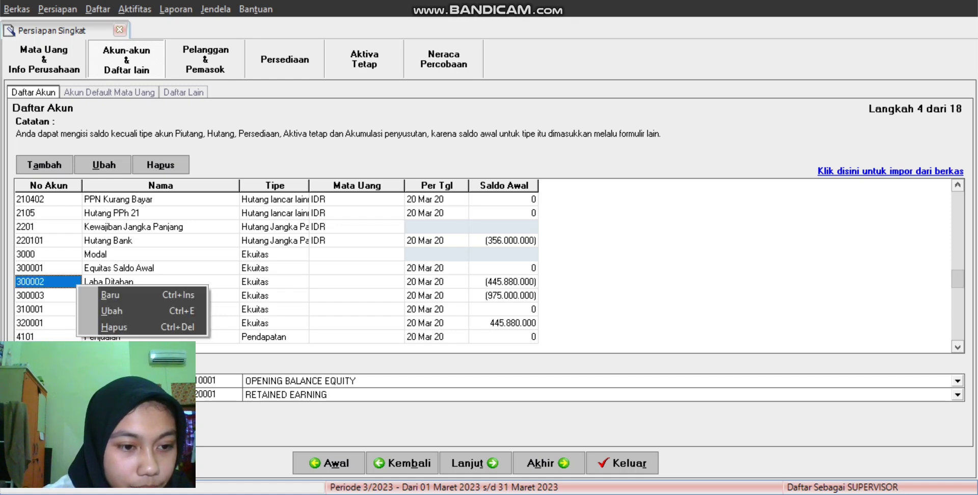
left_click(114, 327)
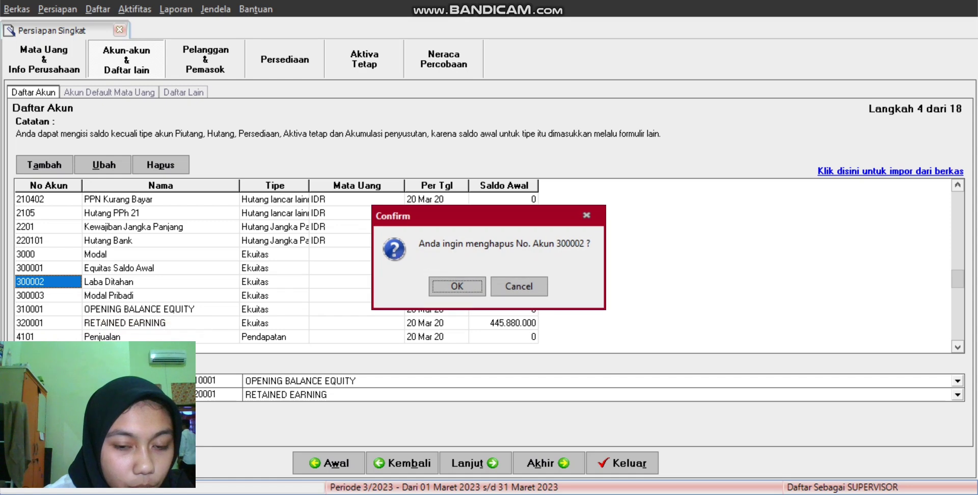
key("Return")
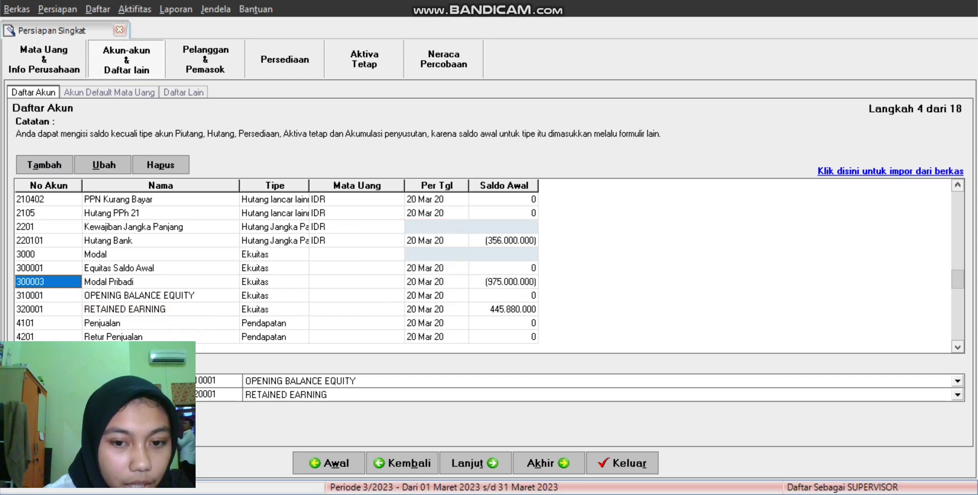
Step: Set the OPENING BALANCE EQUITY opening balance to 975.000.000
left_click(504, 295)
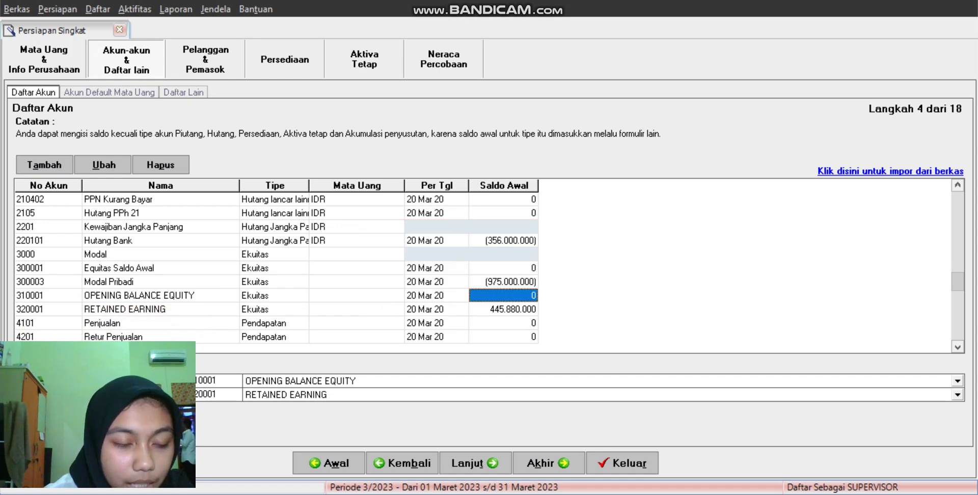
key("BackSpace")
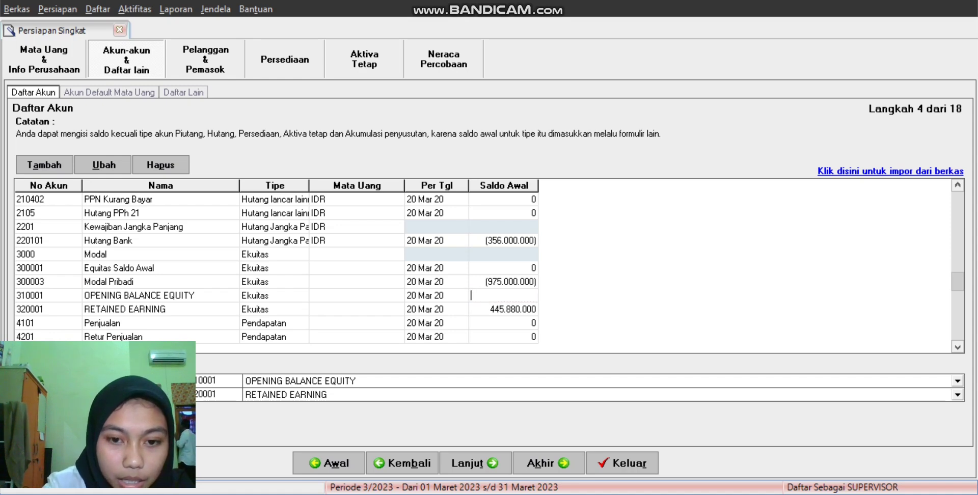
type("97")
type("5.000.")
type("000000")
key("Return")
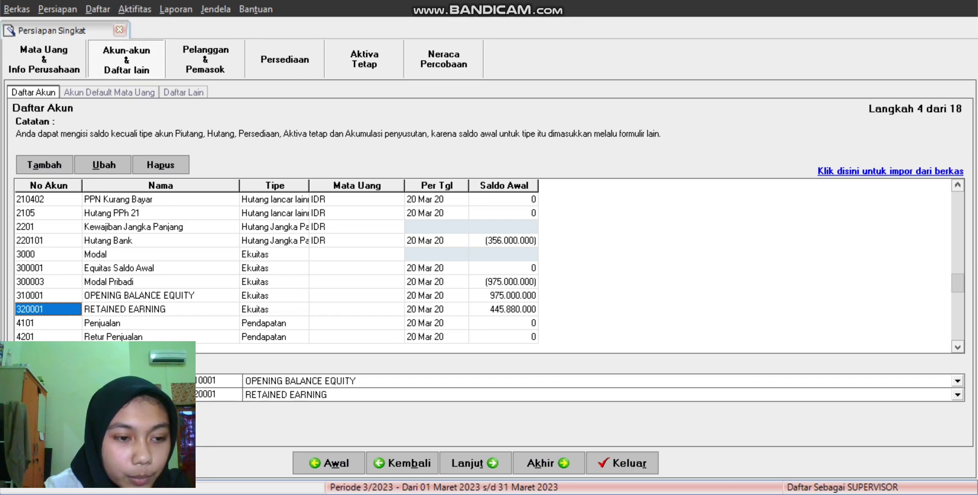
Step: Delete Modal Pribadi account 300003 and continue to the default accounts per currency step
left_click(49, 282)
right_click(50, 282)
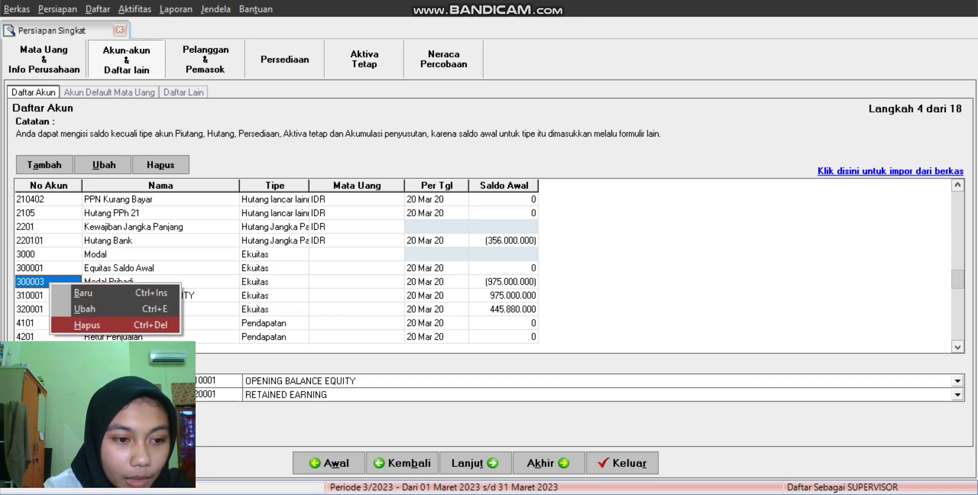
key("Return")
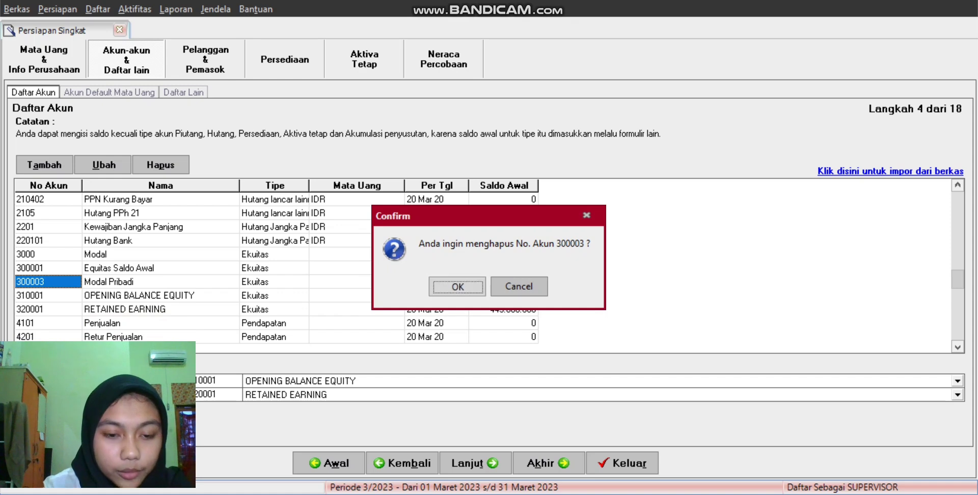
key("Return")
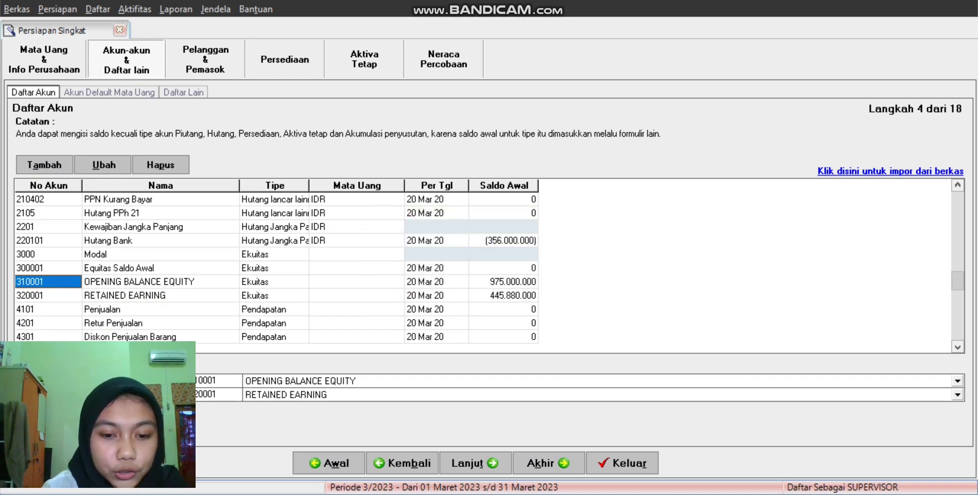
left_click(475, 463)
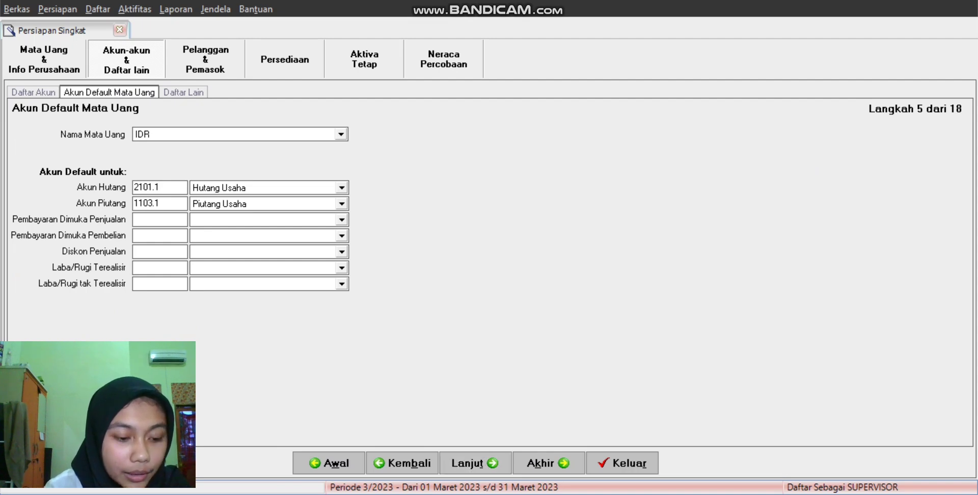
Step: Set the IDR sales and purchase prepayment accounts to Uang Muka Penjualan IDR and Uang Muka Pembelian IDR
key("Tab")
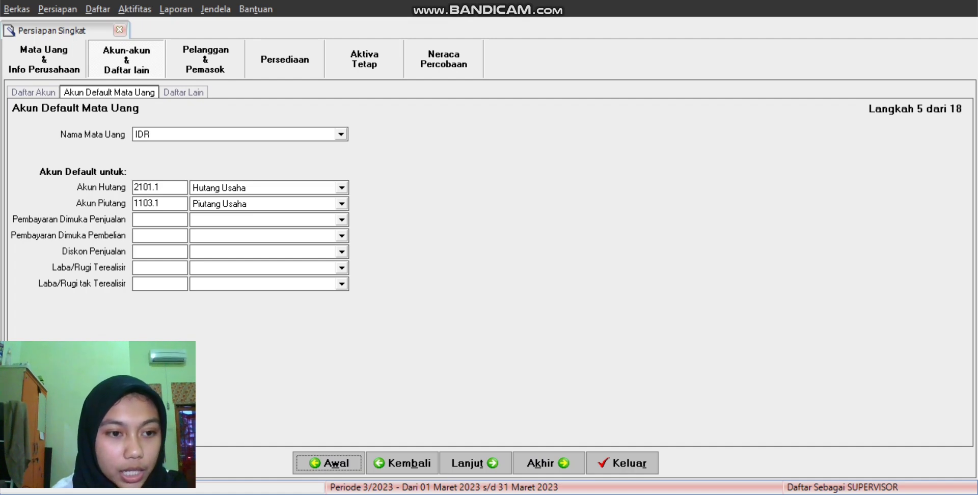
left_click(340, 219)
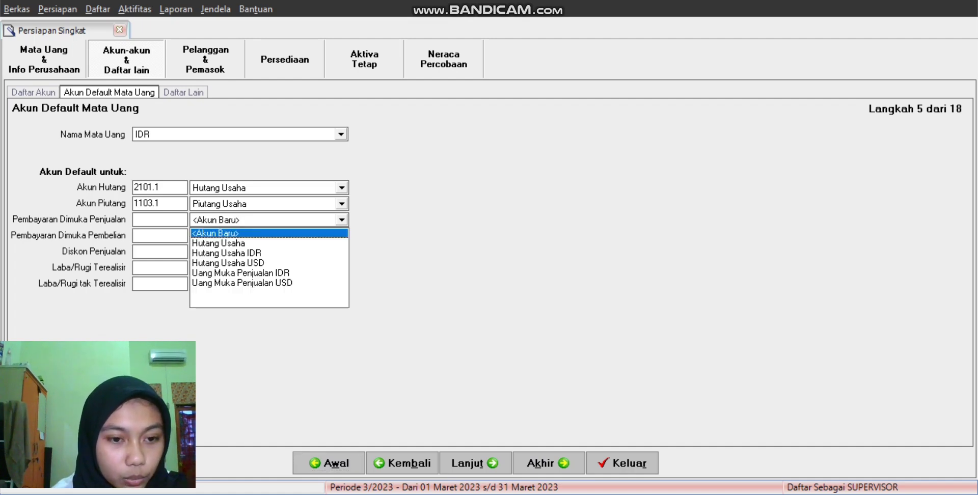
key("Down")
key("Down")
key("Down")
key("Down")
key("Return")
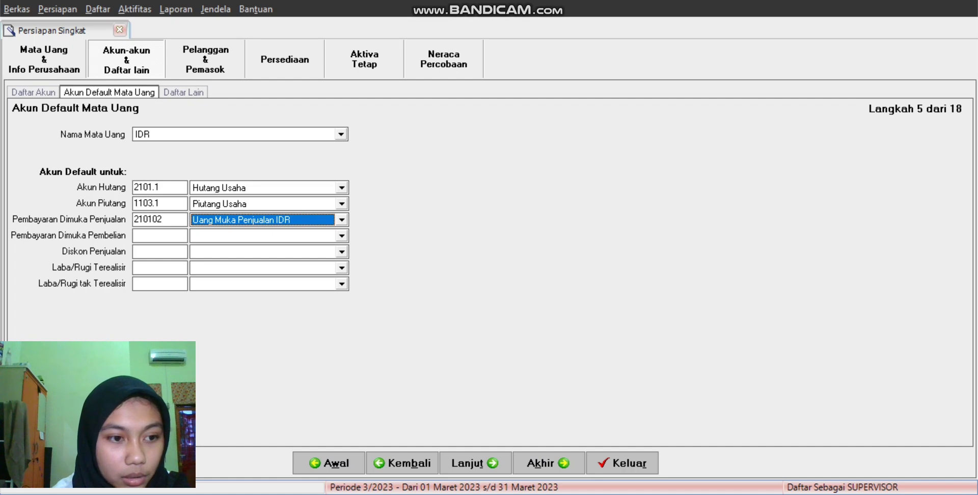
left_click(341, 235)
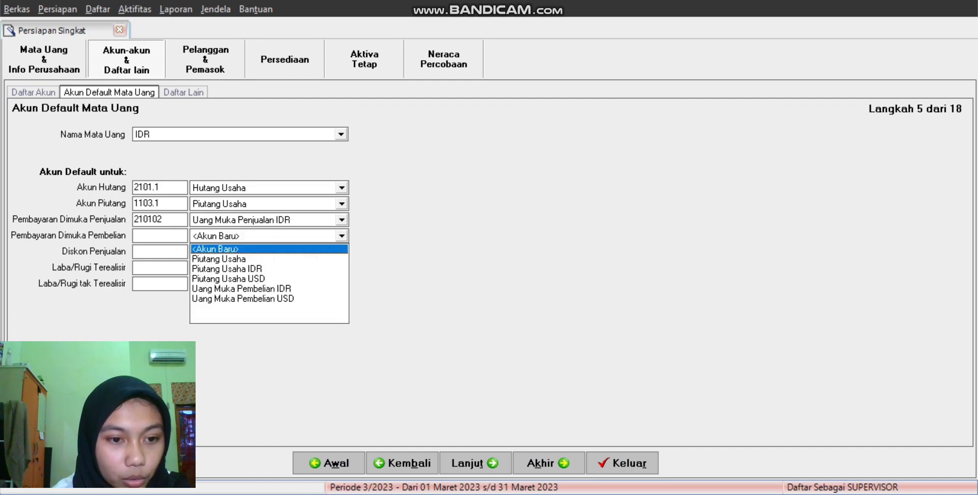
key("Down")
key("Down")
key("Down")
key("Down")
key("Return")
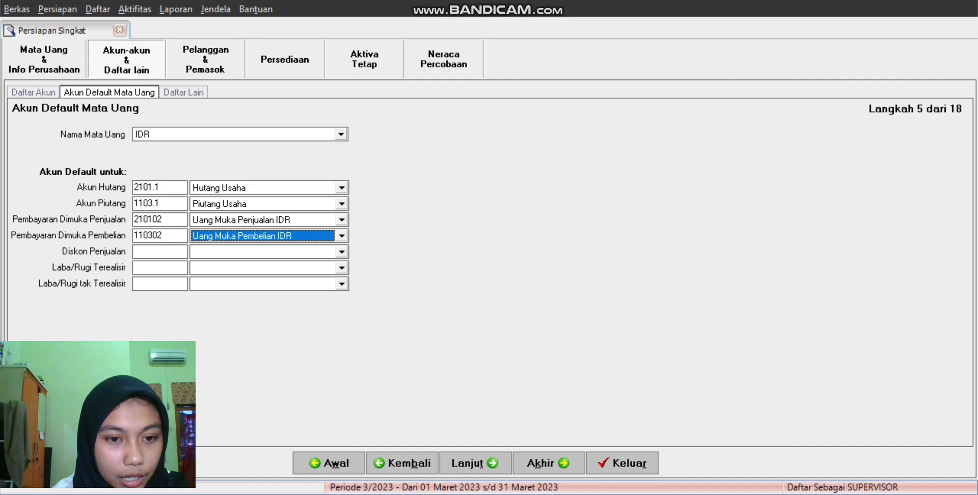
Step: Set the IDR sales discount to 440101 and realized/unrealized gain/loss to 720101 and 720201
left_click(342, 251)
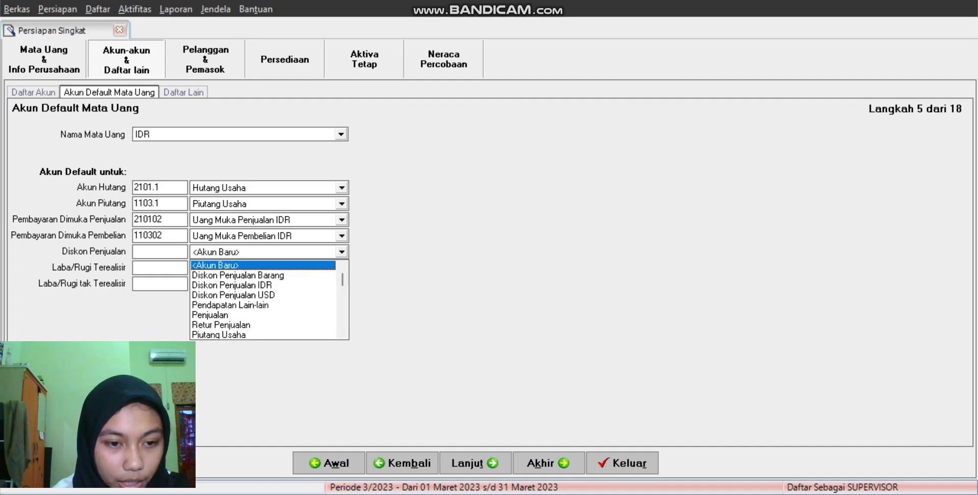
left_click_drag(342, 280, 342, 321)
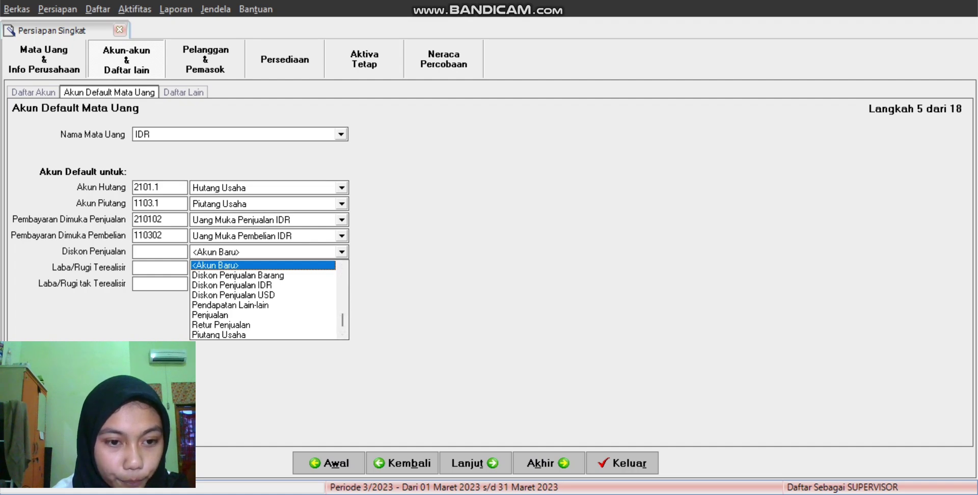
left_click(232, 284)
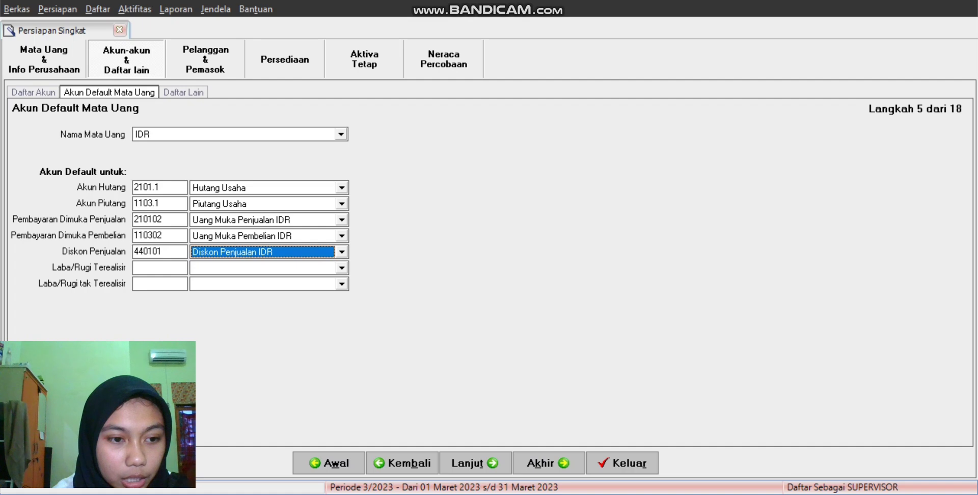
left_click(341, 267)
scroll(264, 315, "down", 3)
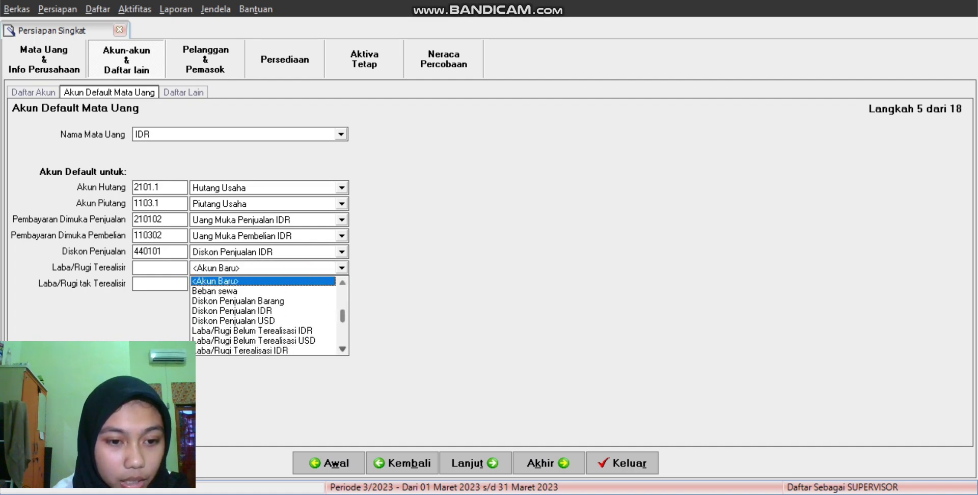
scroll(264, 316, "down", 1)
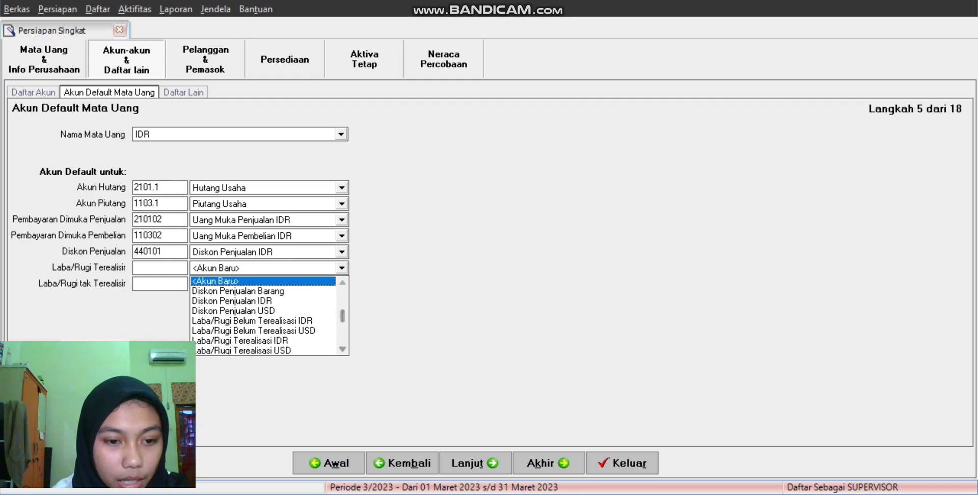
left_click(239, 340)
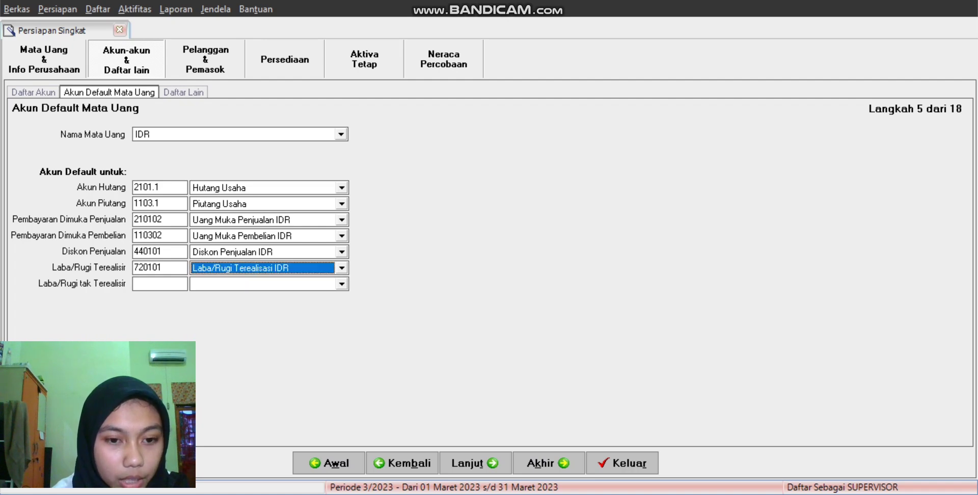
left_click(341, 283)
scroll(264, 331, "down", 1)
scroll(264, 331, "down", 7)
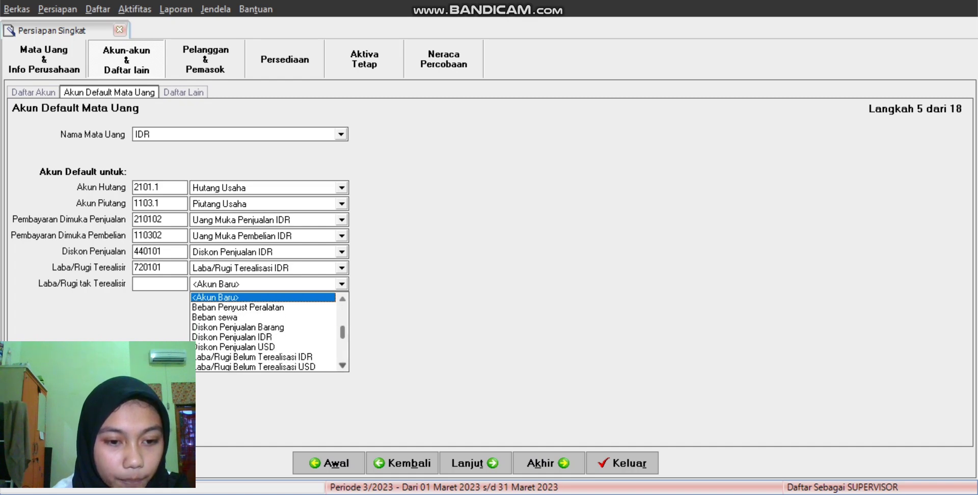
left_click(254, 356)
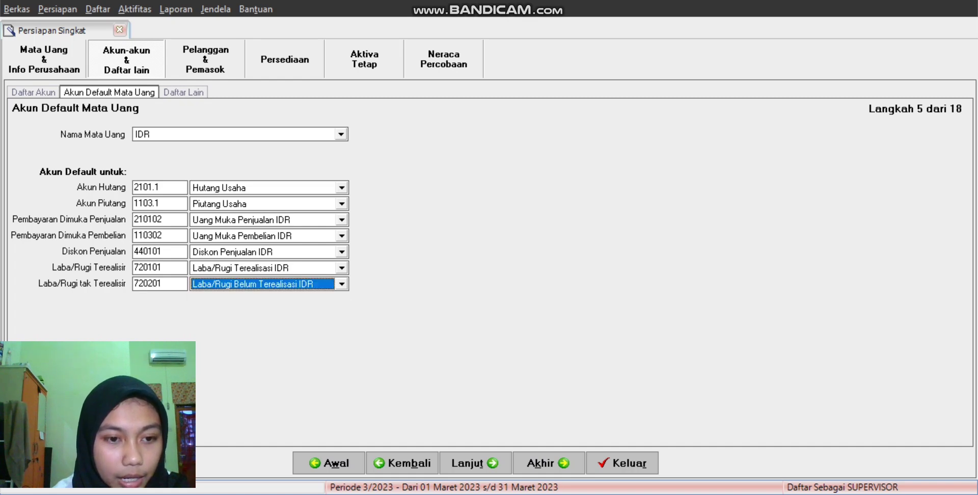
Step: Switch to USD and set its prepayments to Uang Muka Penjualan USD and Uang Muka Pembelian USD
left_click(341, 134)
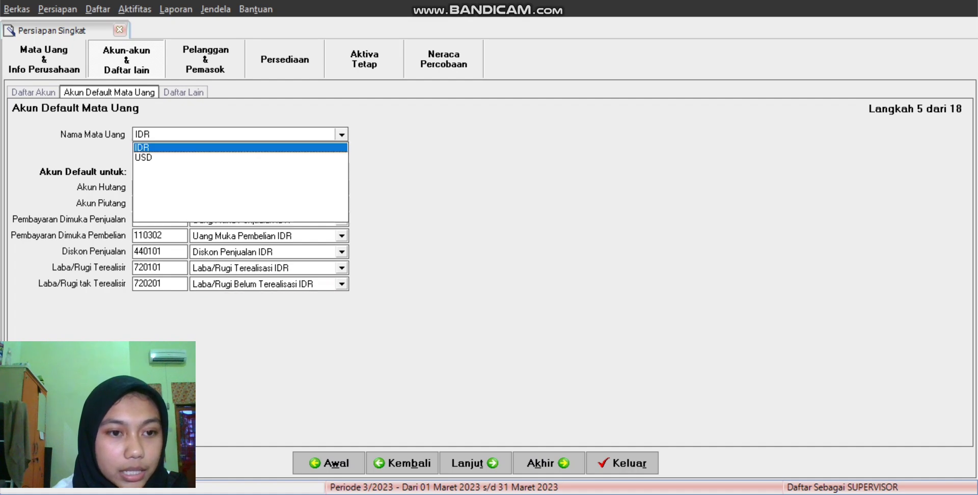
key("Down")
key("Return")
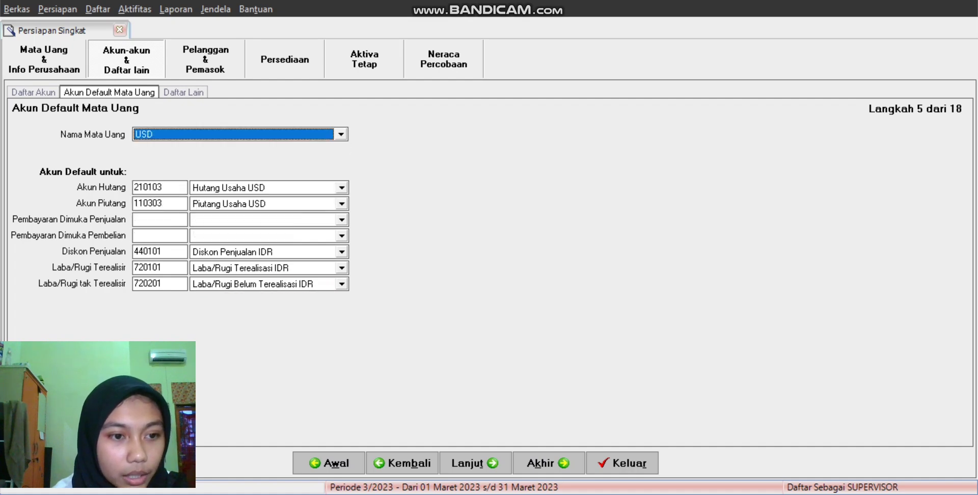
left_click(341, 220)
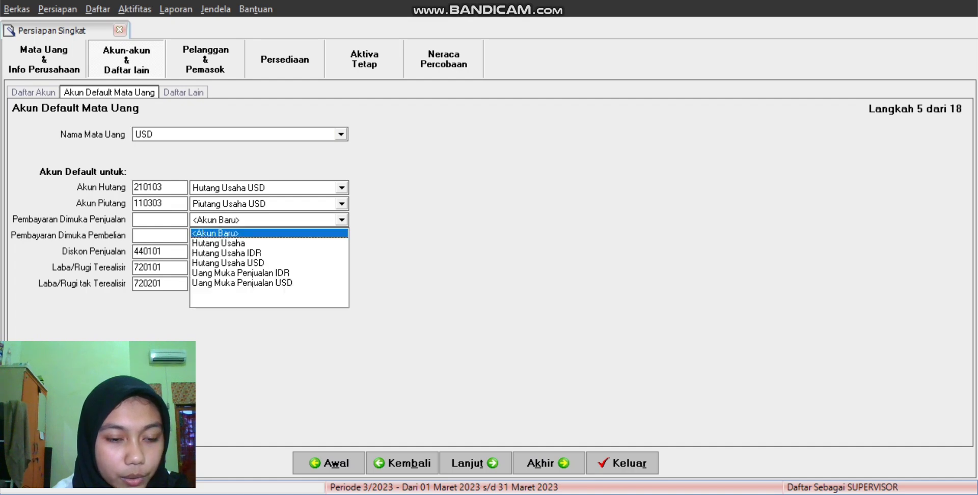
key("Down")
key("Down")
key("Down")
key("Down")
key("Down")
key("Return")
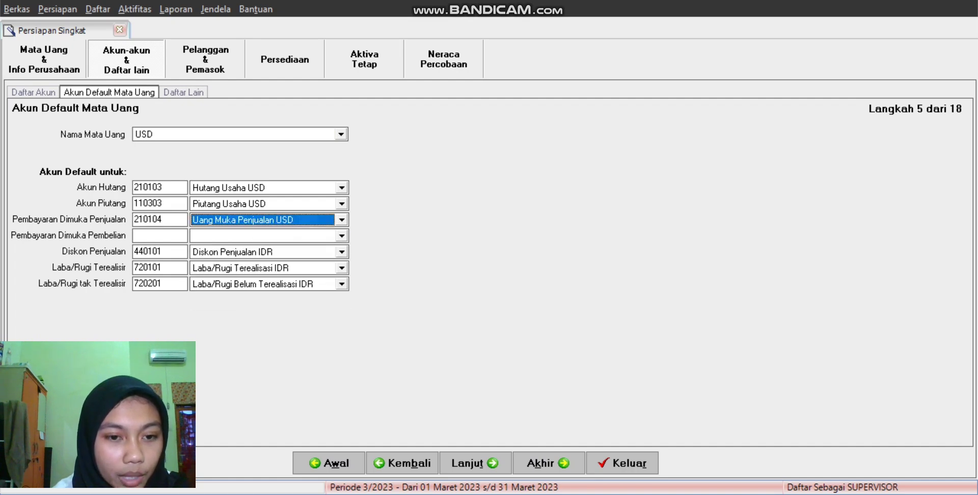
left_click(342, 236)
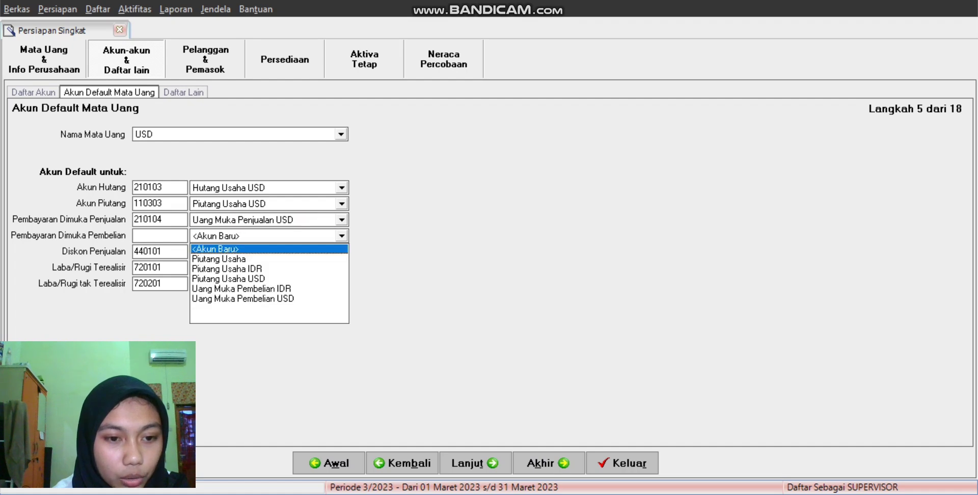
key("Down")
key("Down")
key("Down")
key("Down")
key("Down")
key("Return")
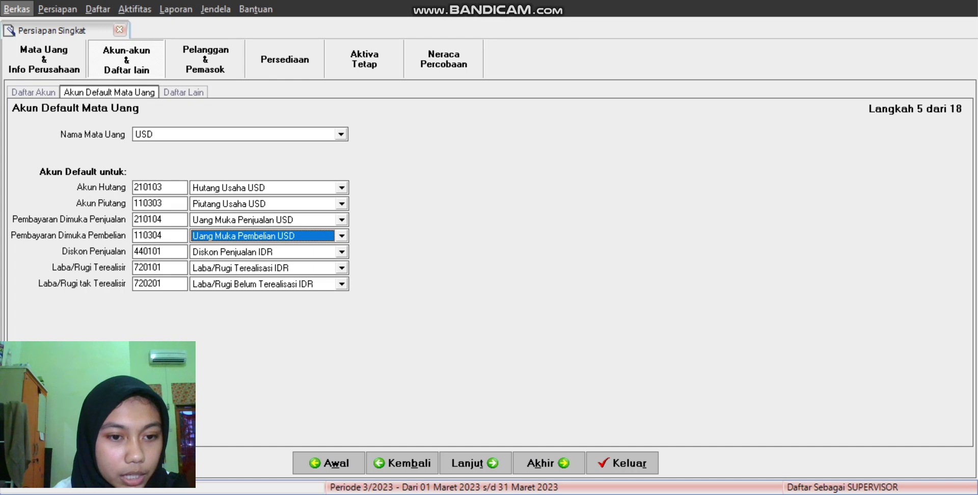
key("Escape")
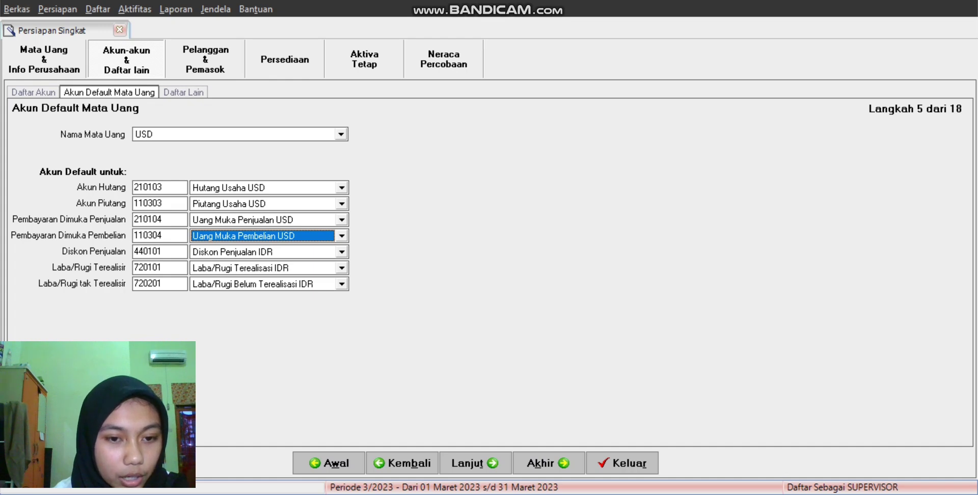
Step: Set the USD sales discount and gain/loss accounts (720102, 720202), then advance to Daftar Lain
left_click(342, 251)
key("Down")
key("Return")
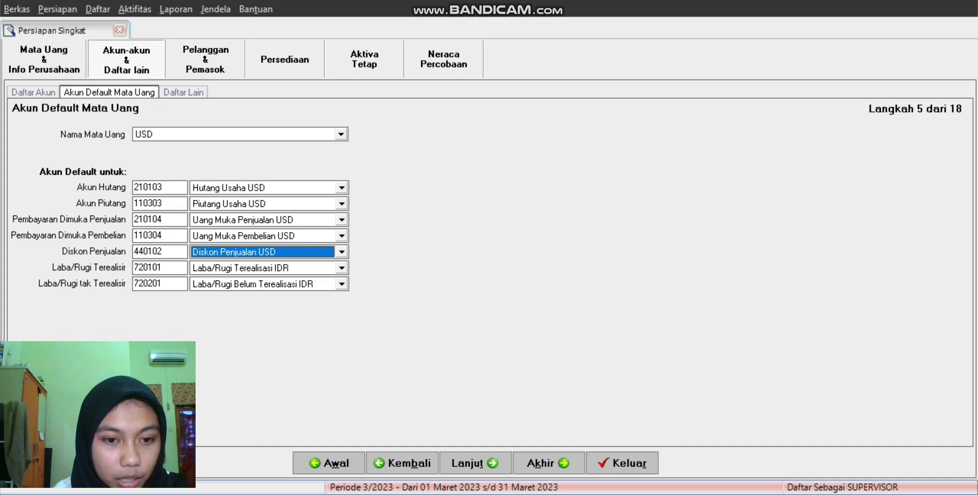
left_click(342, 268)
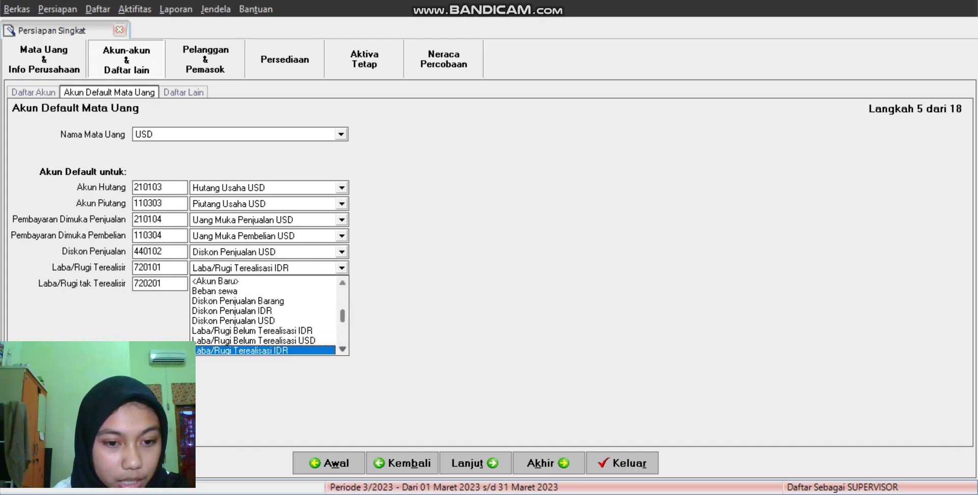
key("Down")
key("Return")
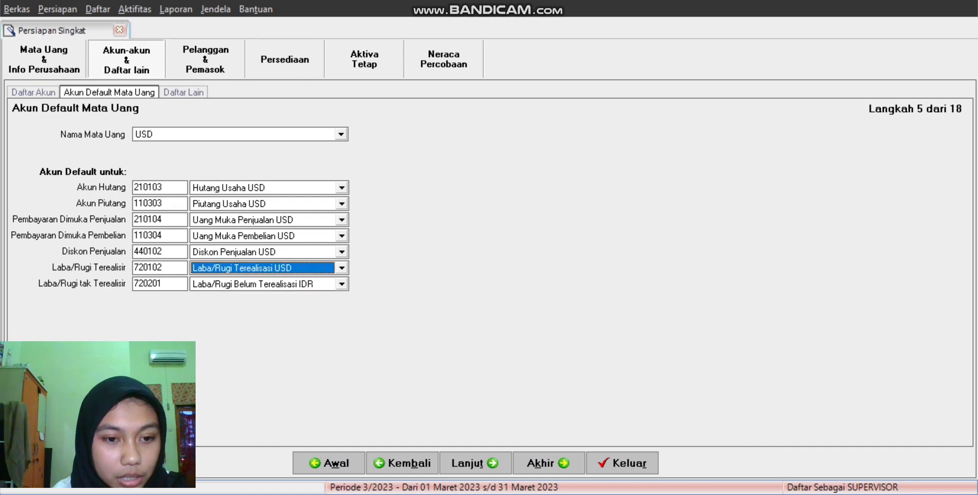
left_click(342, 283)
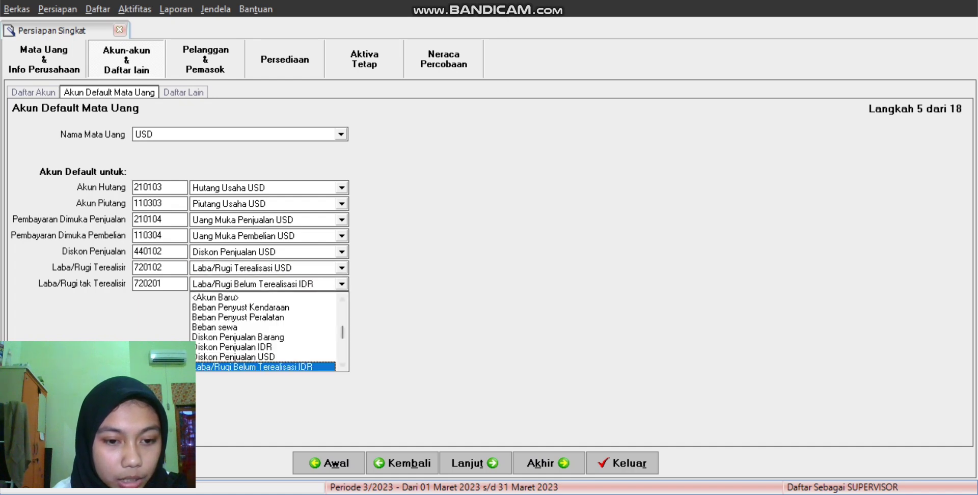
scroll(265, 336, "down", 1)
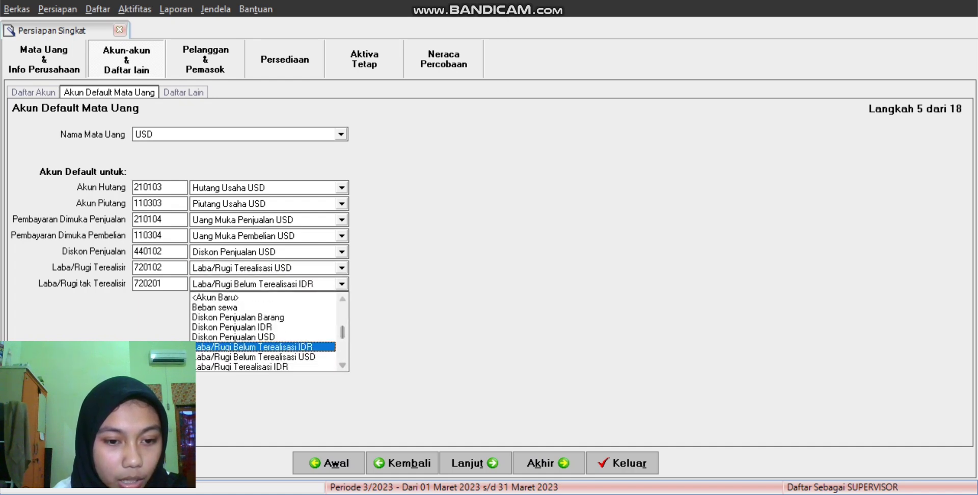
key("Down")
key("Return")
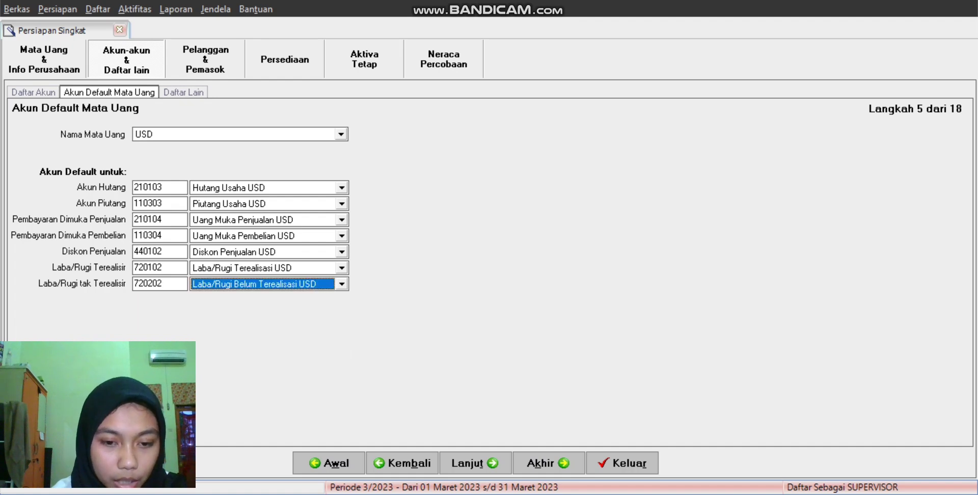
left_click(474, 463)
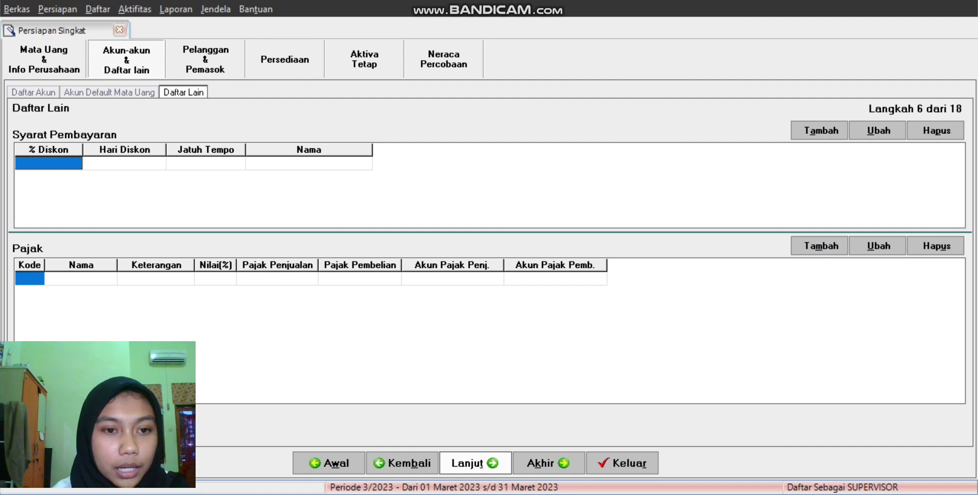
left_click(819, 131)
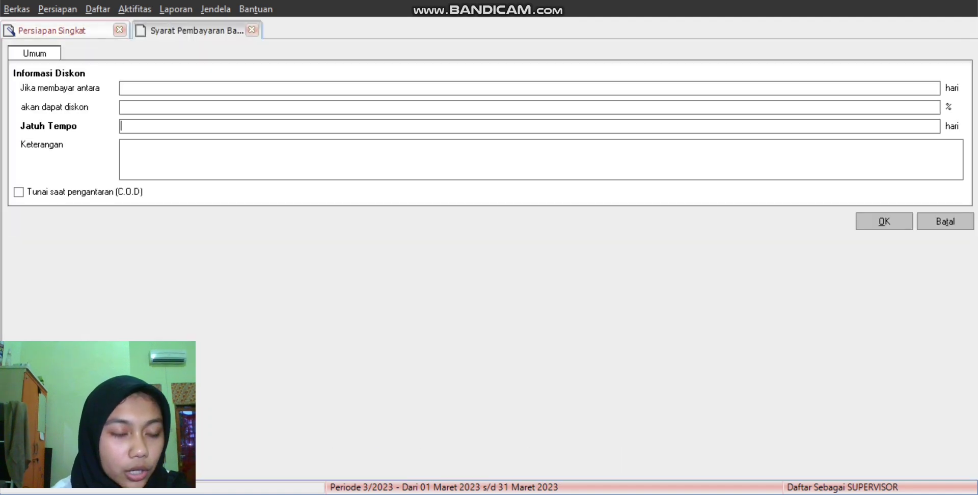
left_click(19, 192)
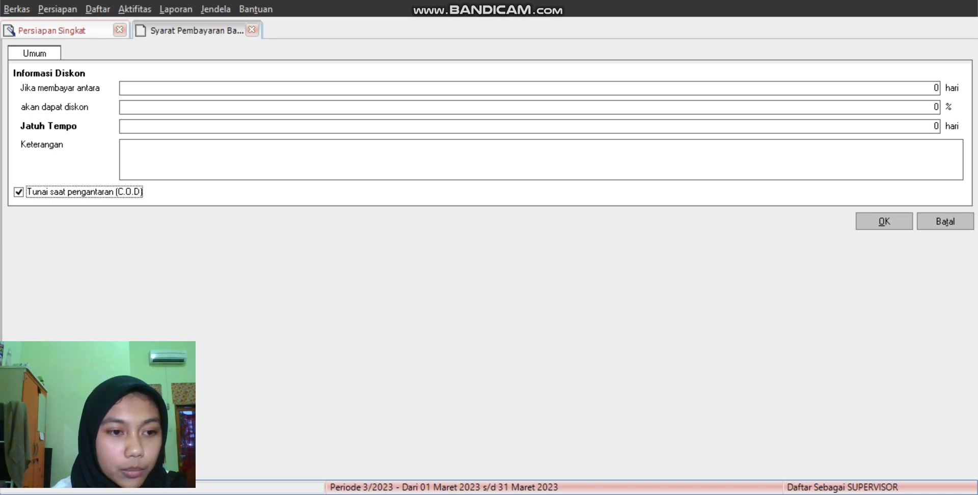
left_click(883, 221)
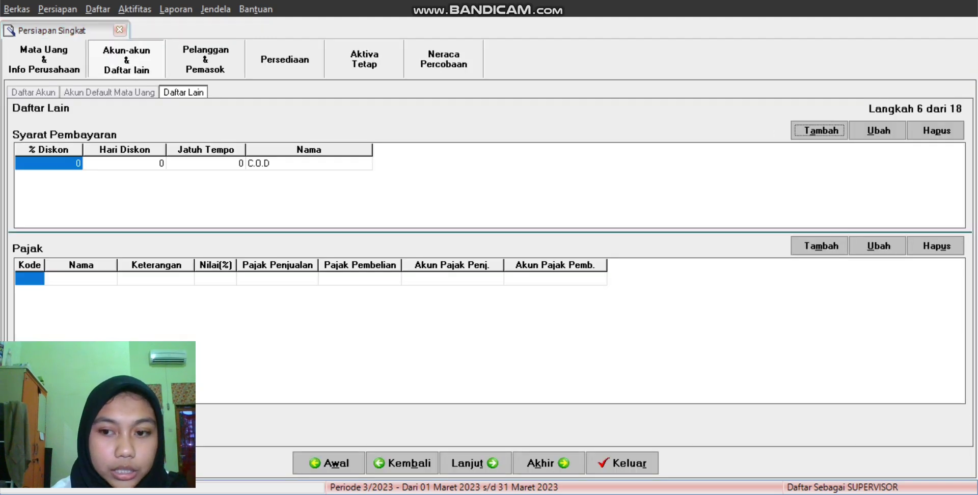
Step: Add a new tax named PPN at 10%, code T, with description PPN
left_click(820, 246)
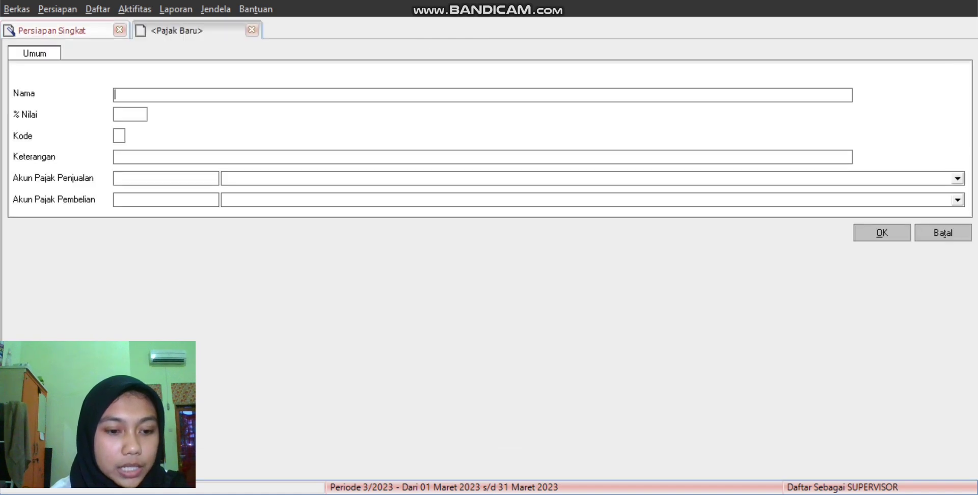
type("PPN")
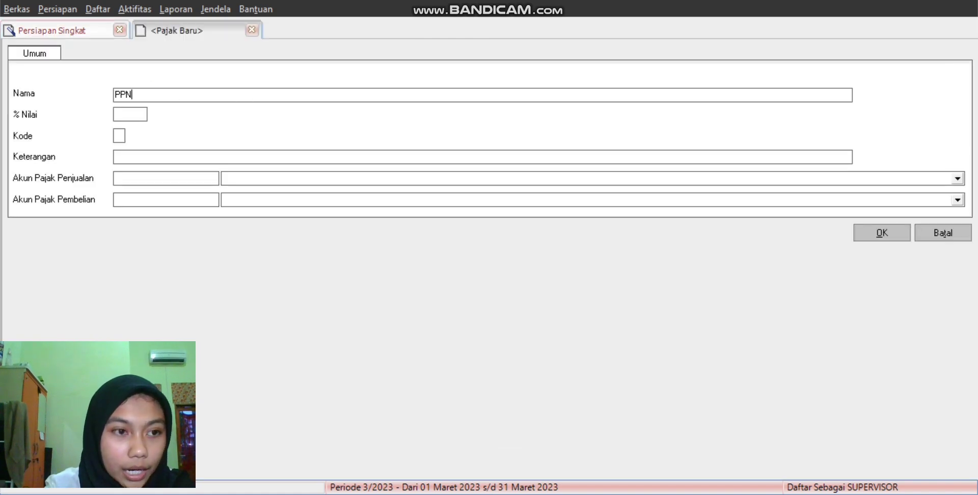
key("Tab")
type("10")
key("Tab")
type("T")
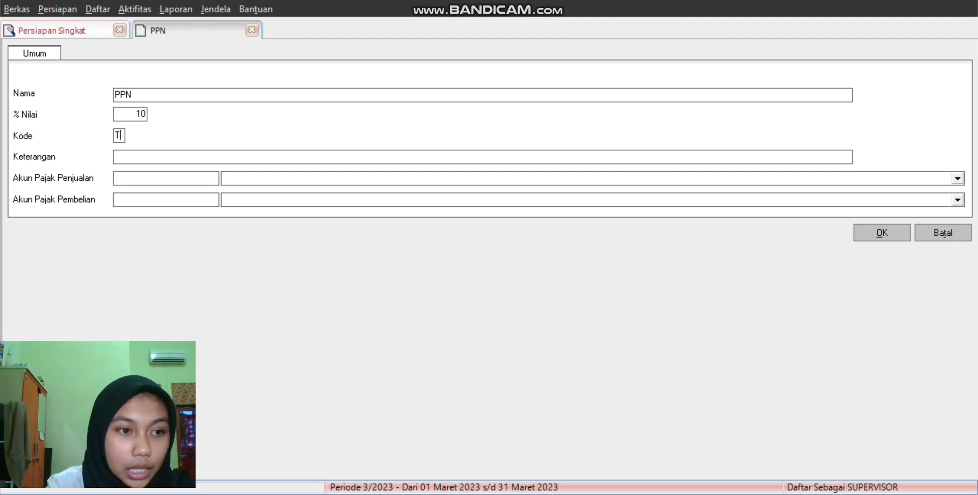
key("Tab")
type("PP")
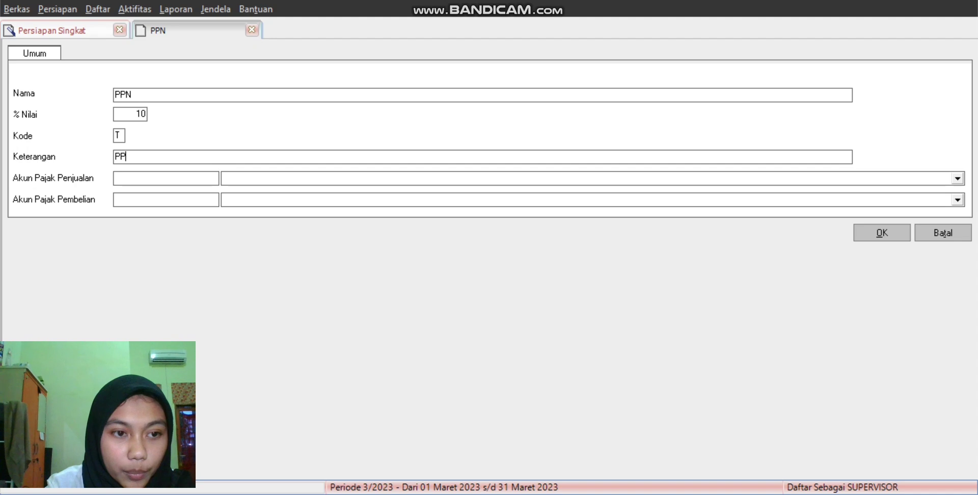
type("N")
Step: Post sales tax to PPN Keluaran and purchase tax to PPN Masukan, then save the tax
left_click(116, 178)
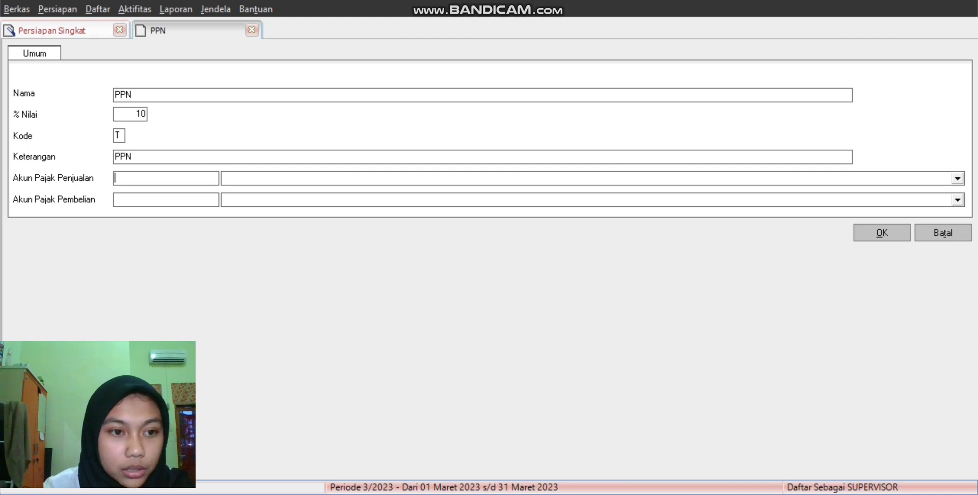
key("alt+Down")
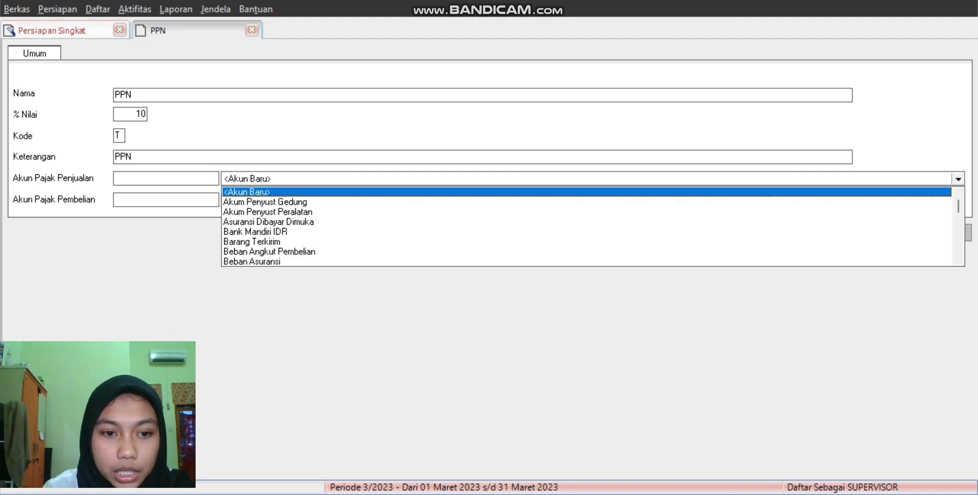
scroll(585, 227, "down", 4)
scroll(585, 227, "down", 4)
scroll(585, 227, "down", 4)
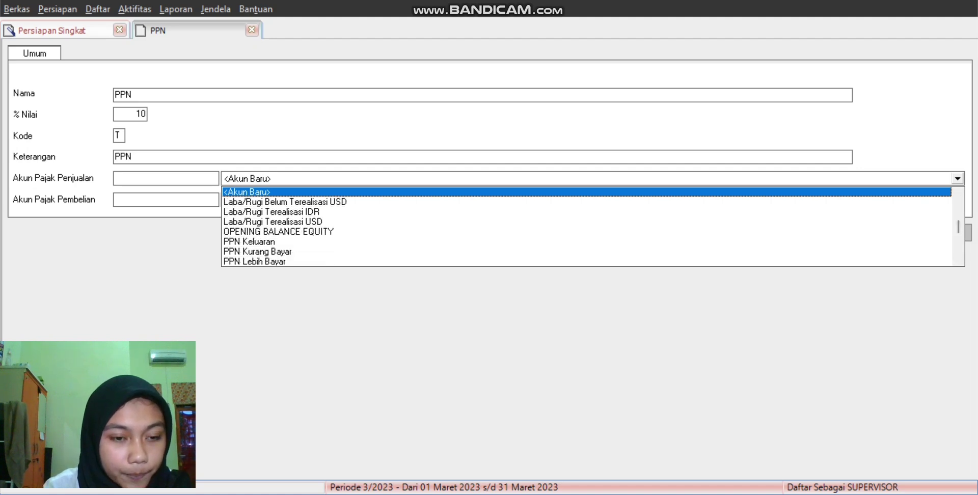
left_click(250, 242)
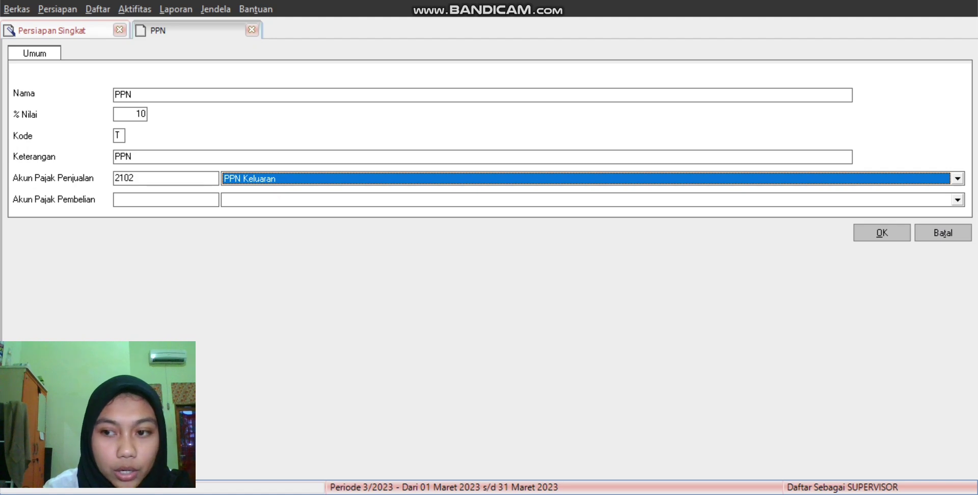
left_click(957, 200)
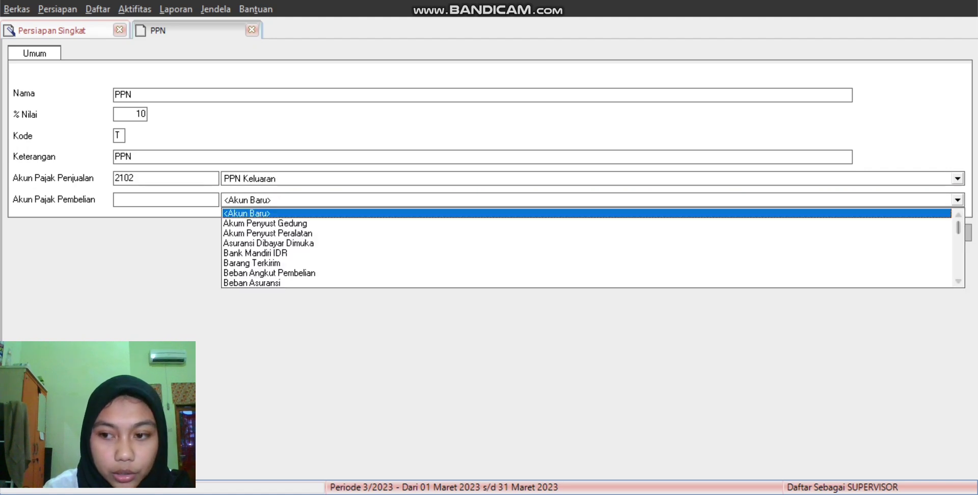
scroll(586, 249, "down", 2)
scroll(585, 250, "down", 4)
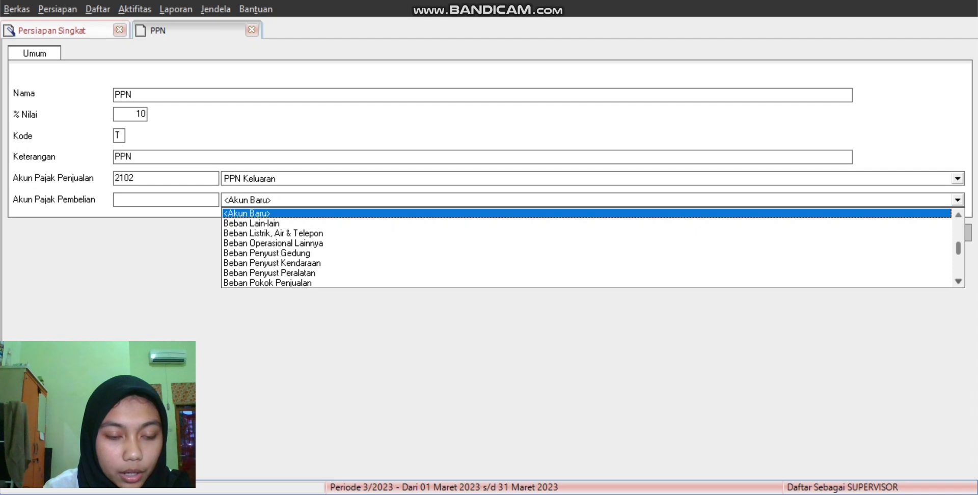
scroll(586, 249, "down", 4)
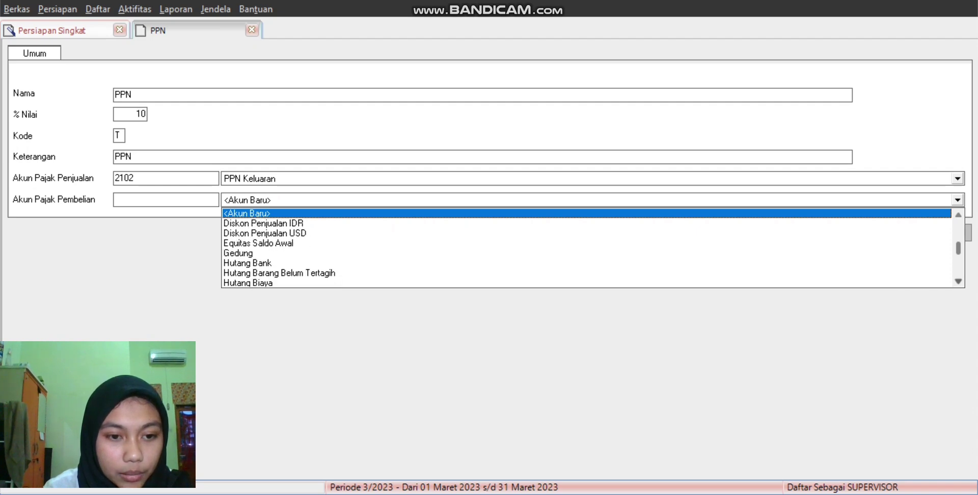
scroll(585, 250, "down", 3)
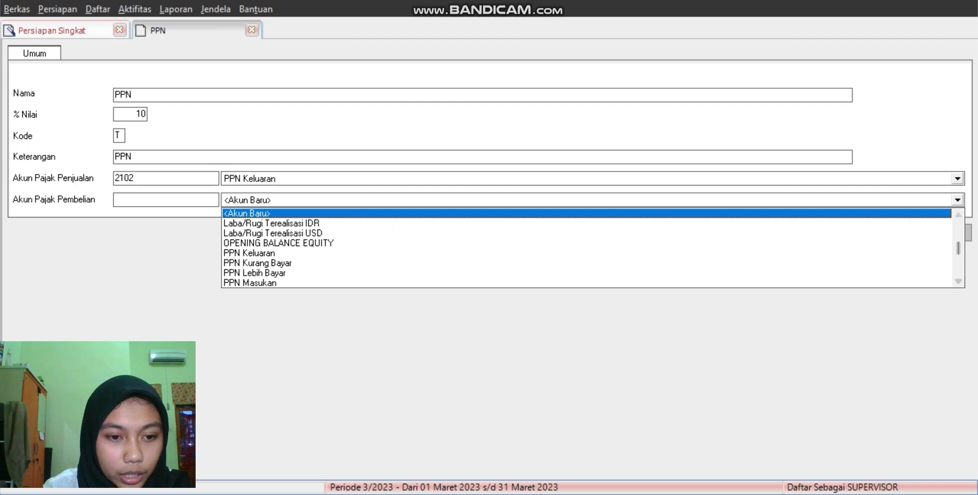
left_click(250, 282)
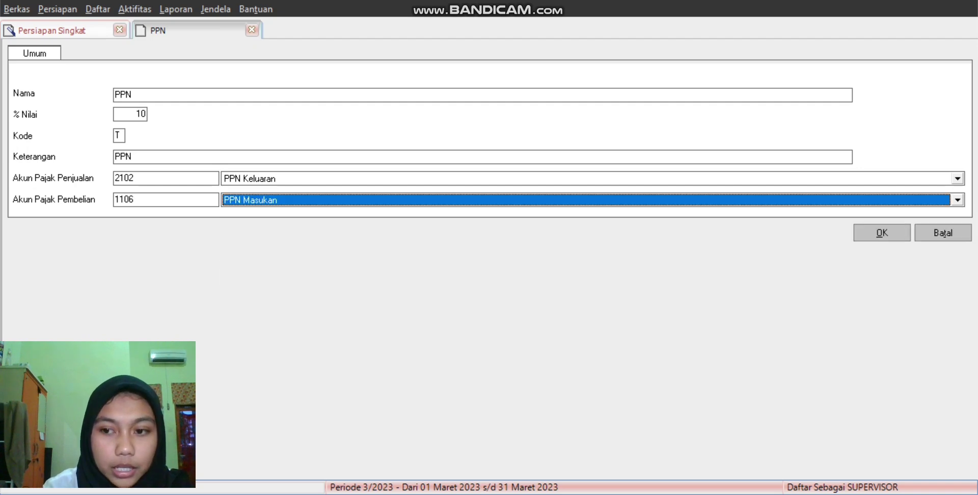
key("Return")
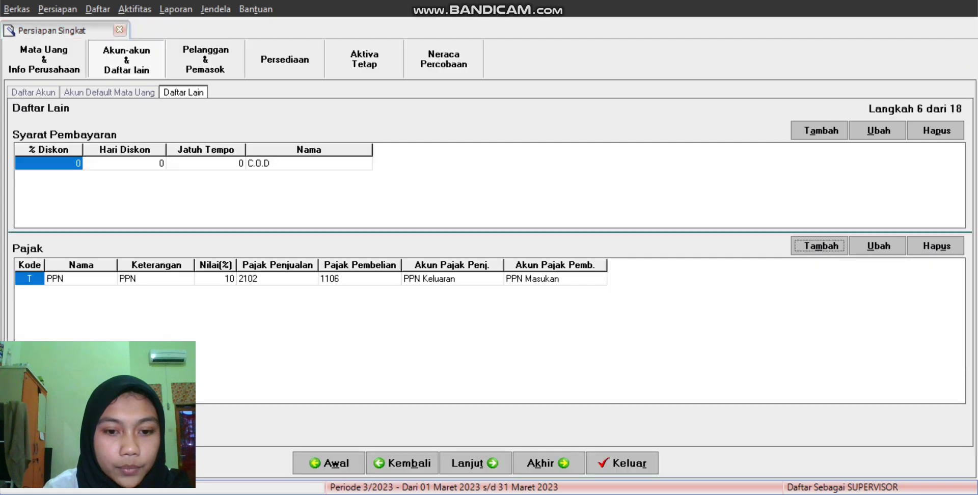
Step: Advance past the customer types and shipping methods page to the Pelanggan customer list
left_click(474, 463)
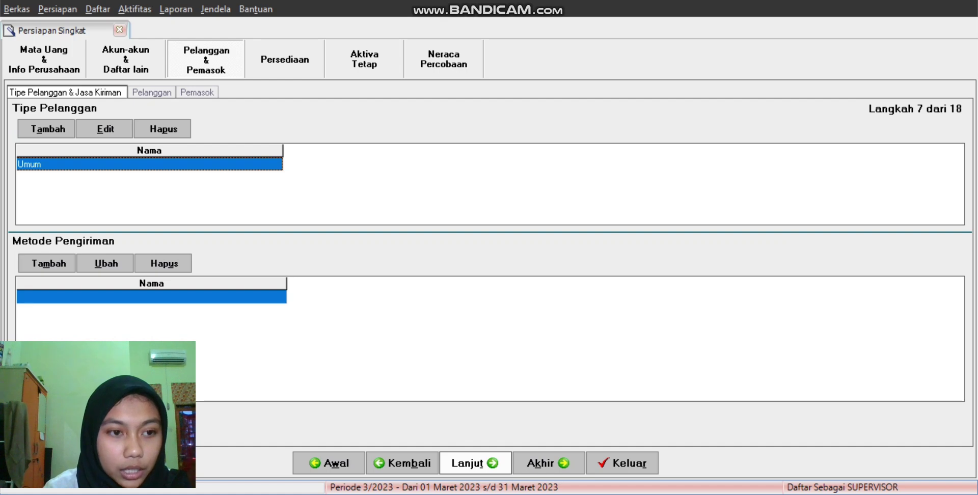
left_click(475, 463)
left_click(442, 186)
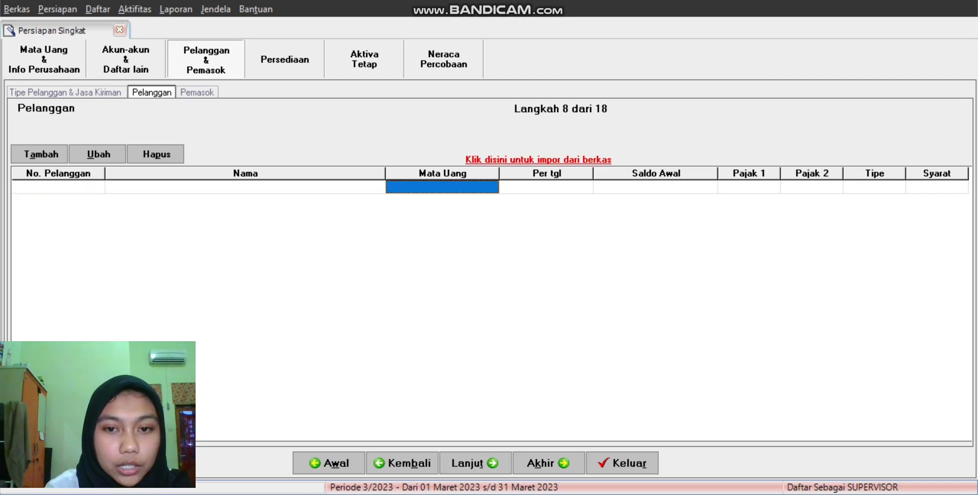
Step: Import 3.Daftar Pelanggan.xls into the customer import form, filtering the browser to Excel (*.xls) files
left_click(538, 159)
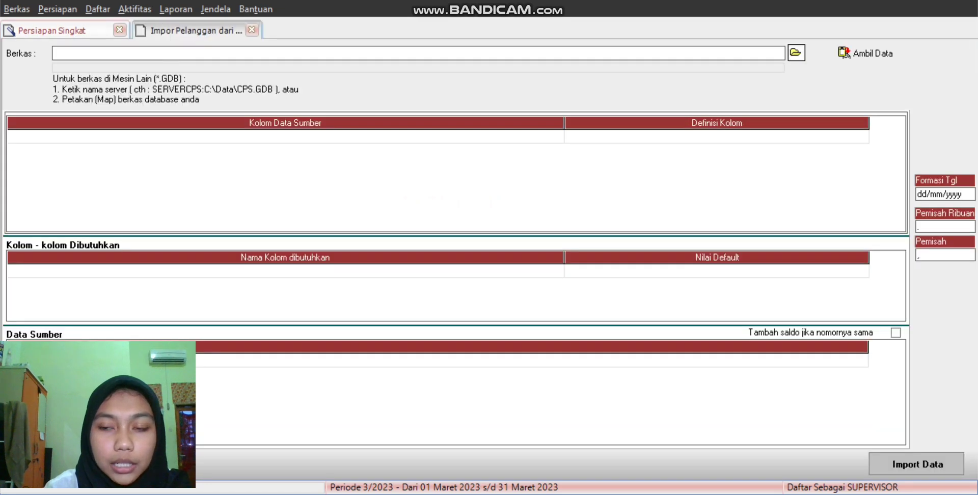
left_click(796, 52)
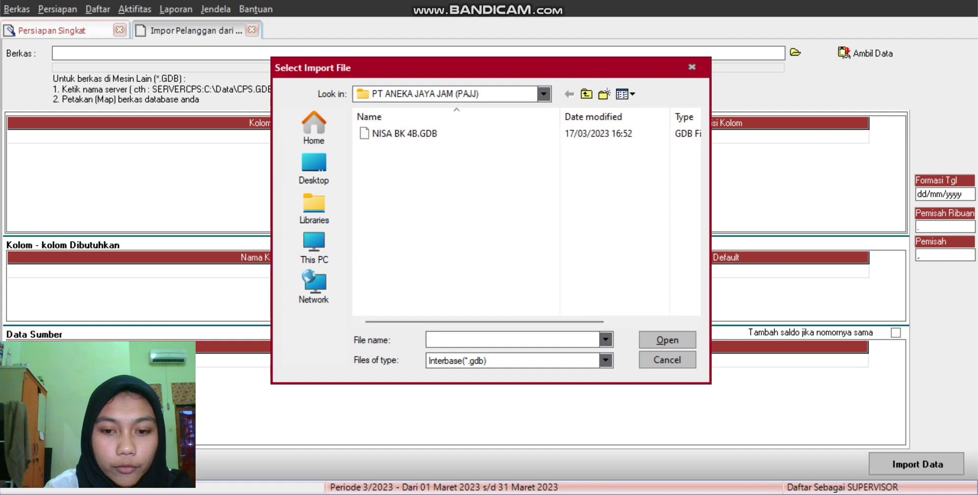
left_click(605, 361)
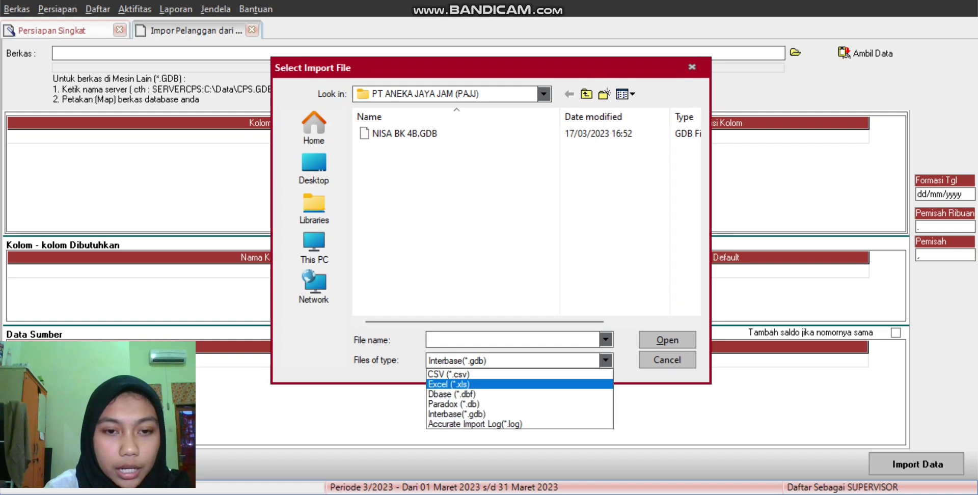
left_click(449, 384)
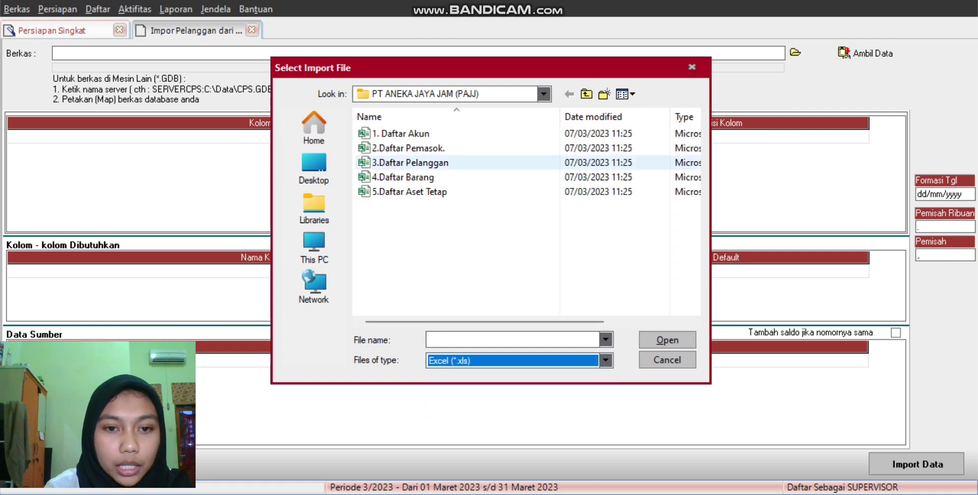
left_click(420, 163)
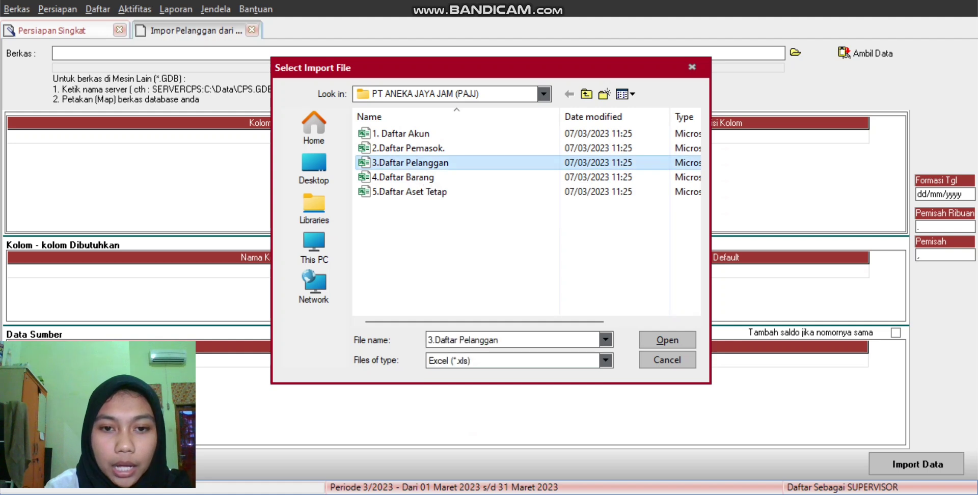
key("Return")
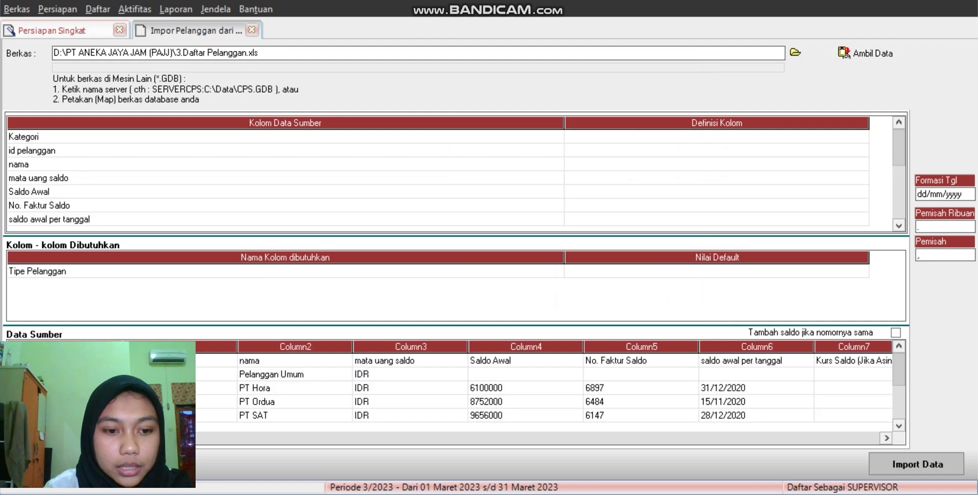
Step: Delete the header row from the imported customer data, confirming the deletion
right_click(255, 360)
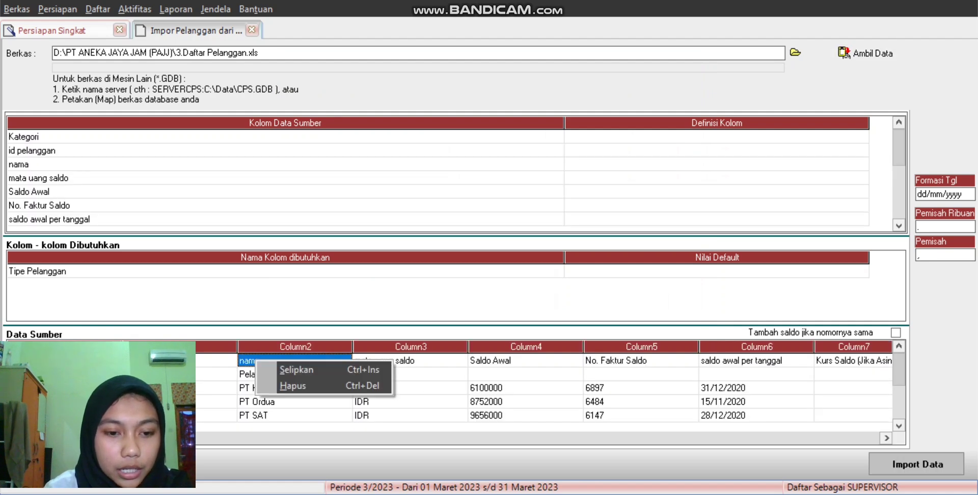
left_click(285, 385)
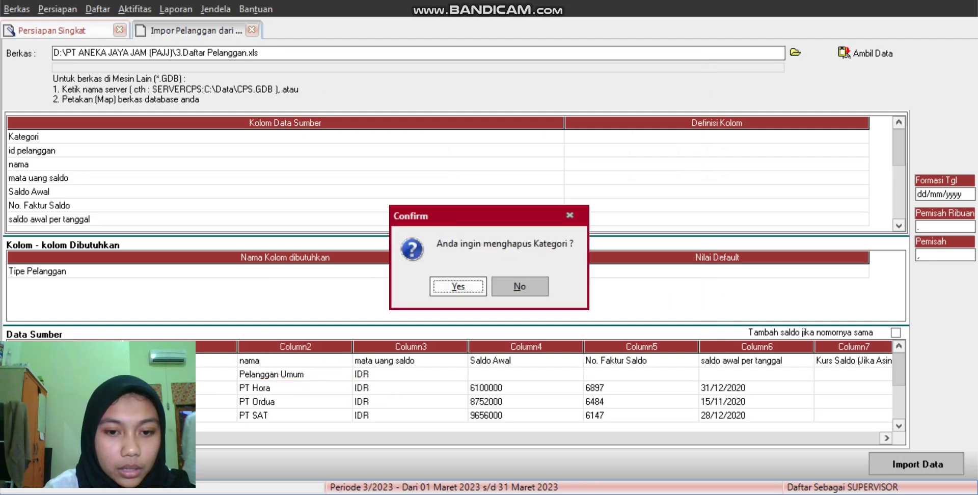
key("Return")
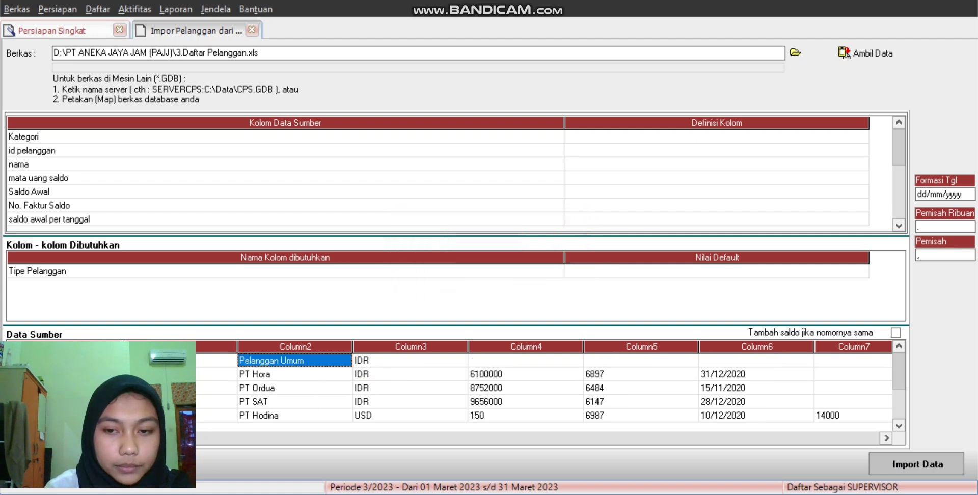
left_click(717, 136)
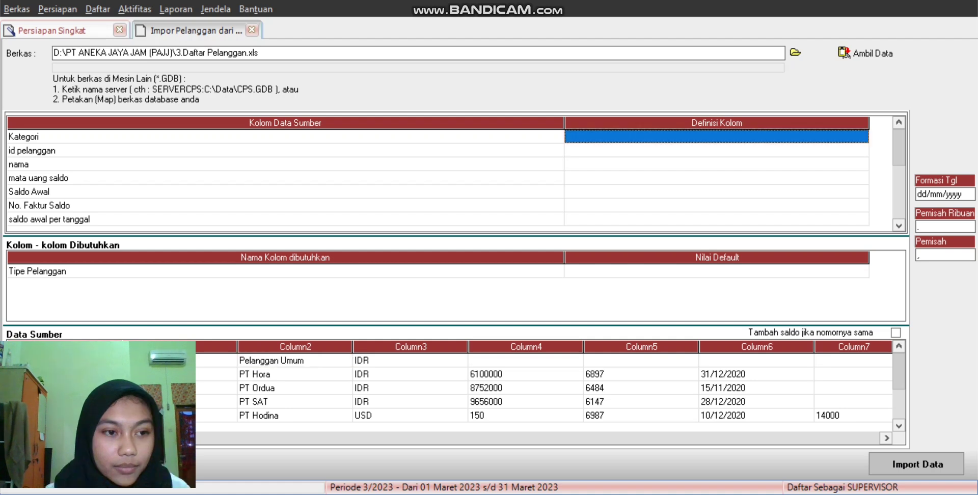
Step: Ignore the Kategori column and map id pelanggan to No. Pelanggan and nama to Nama Pelanggan
left_click(717, 164)
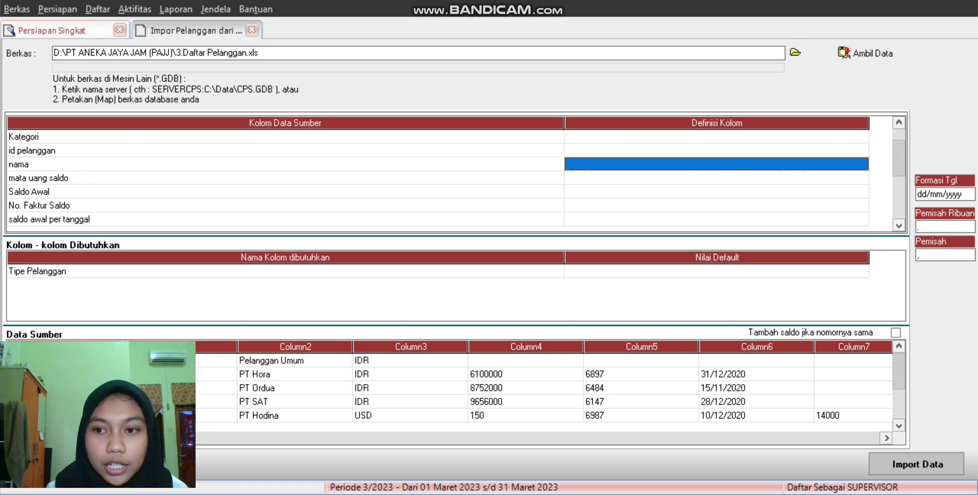
left_click(717, 137)
left_click(717, 137)
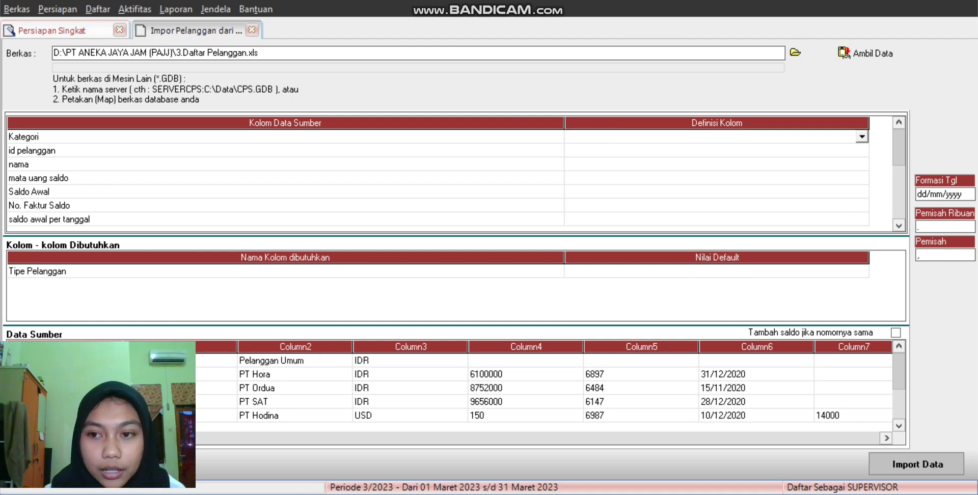
key("alt+Down")
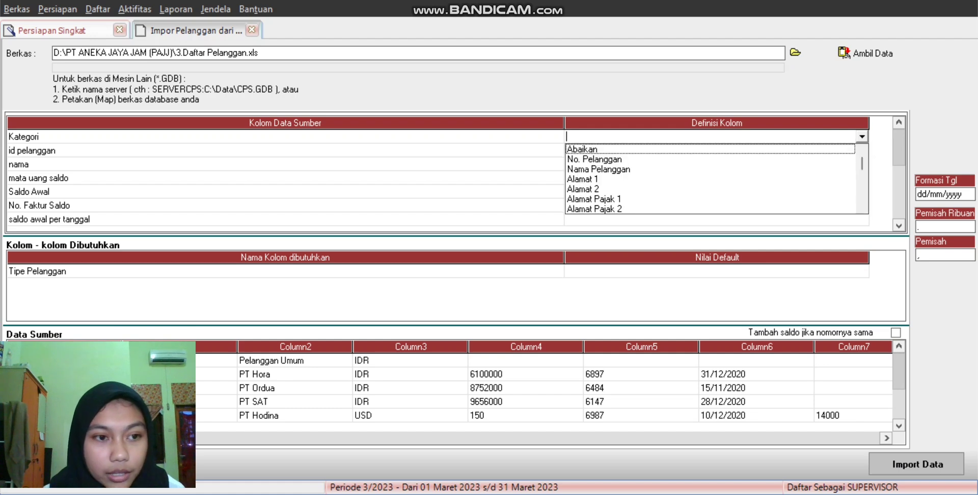
key("Return")
left_click(717, 150)
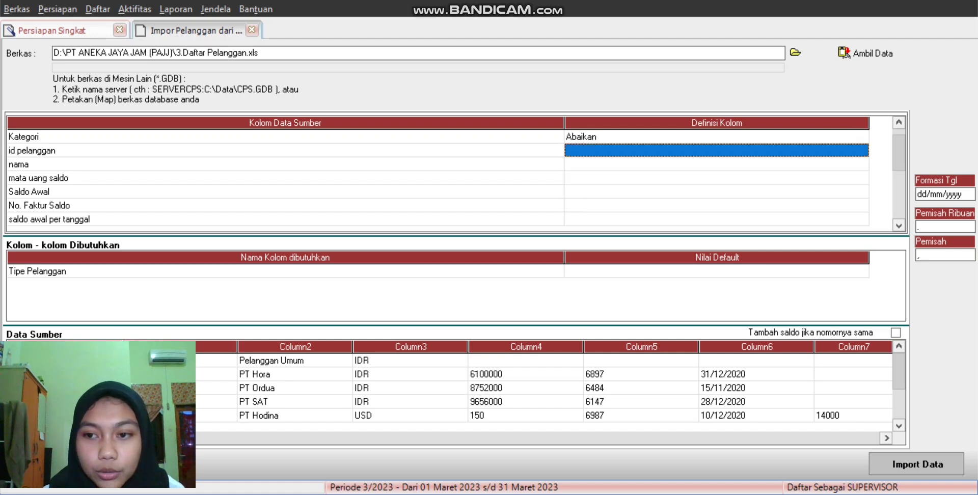
key("alt+Down")
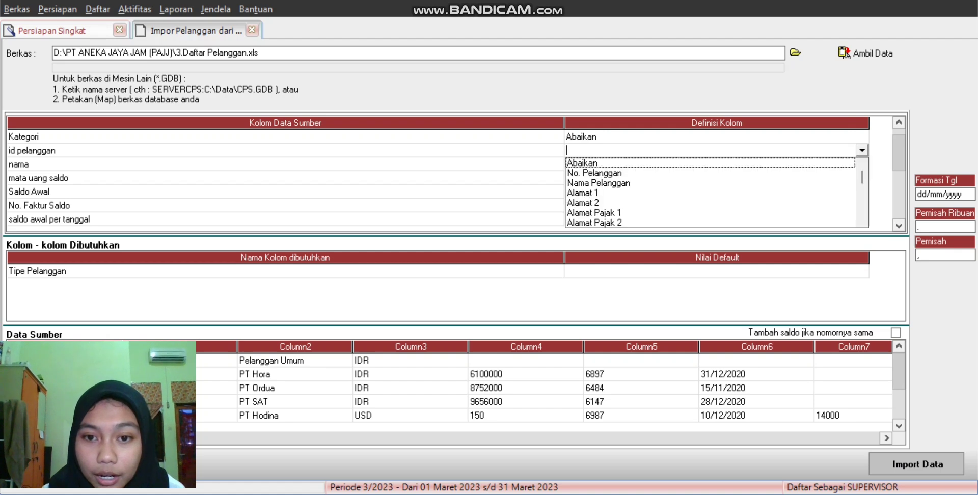
key("Down")
key("Return")
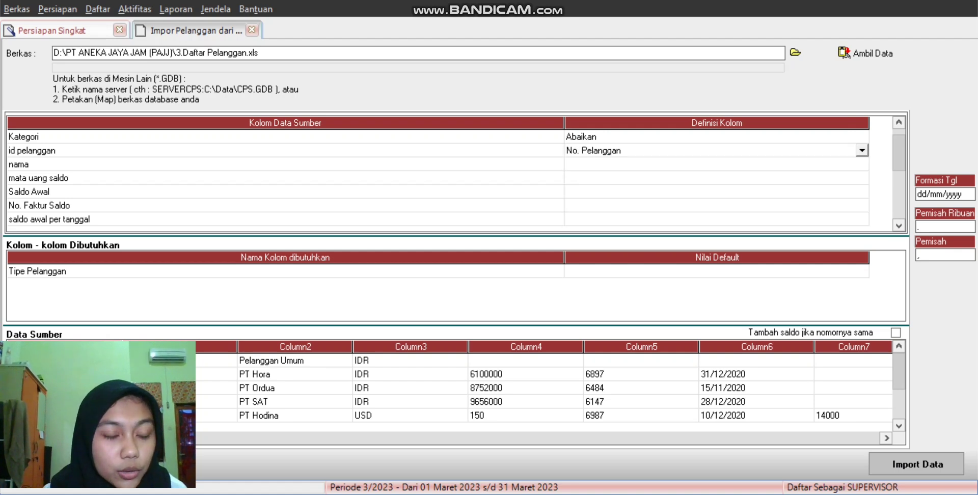
left_click(717, 164)
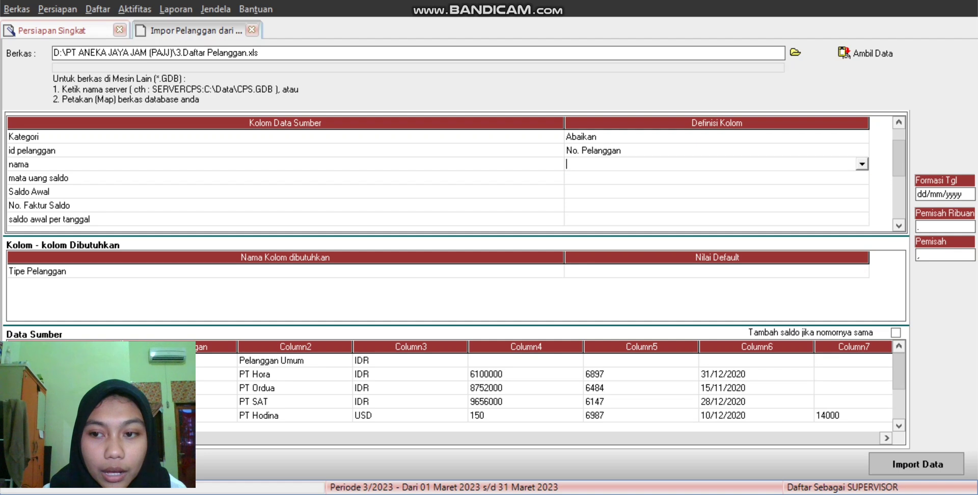
key("alt+Down")
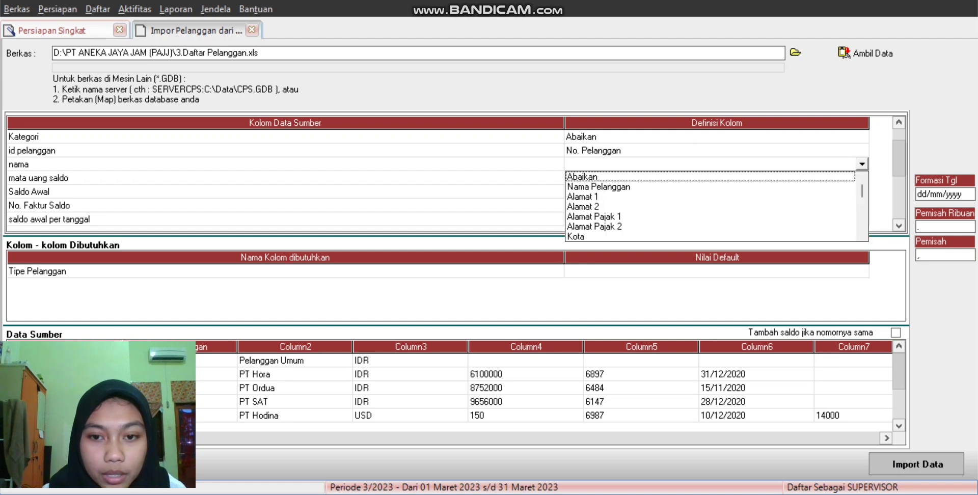
key("Down")
key("Return")
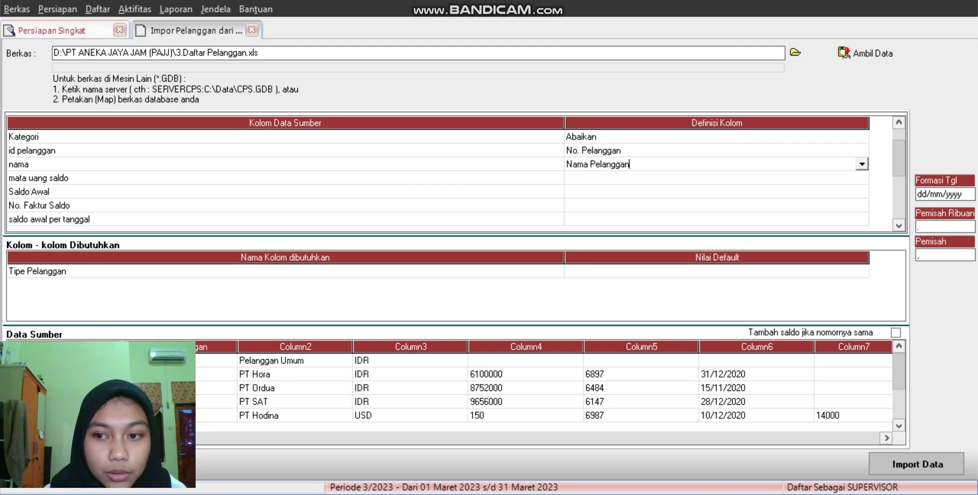
Step: Map mata uang saldo to Mata Uang, with IDR mapped to IDR and USD to USD
left_click(717, 177)
left_click(717, 178)
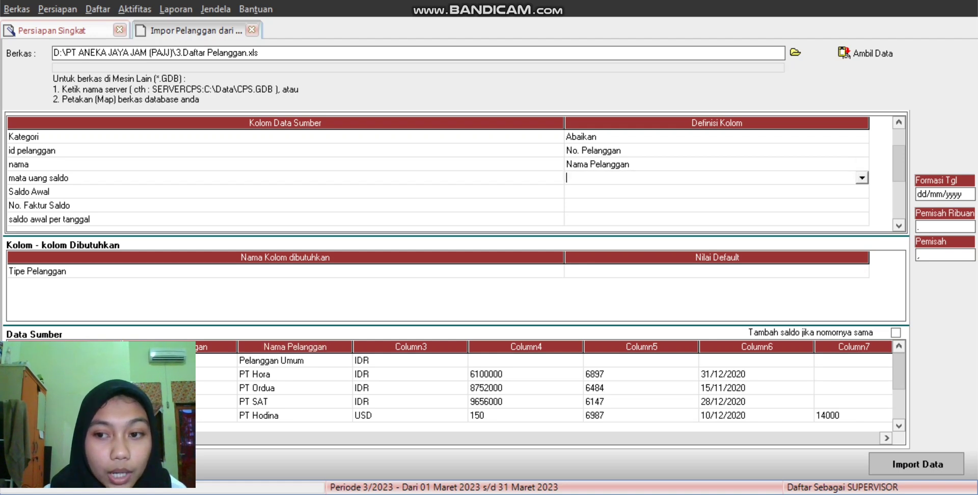
key("alt+Down")
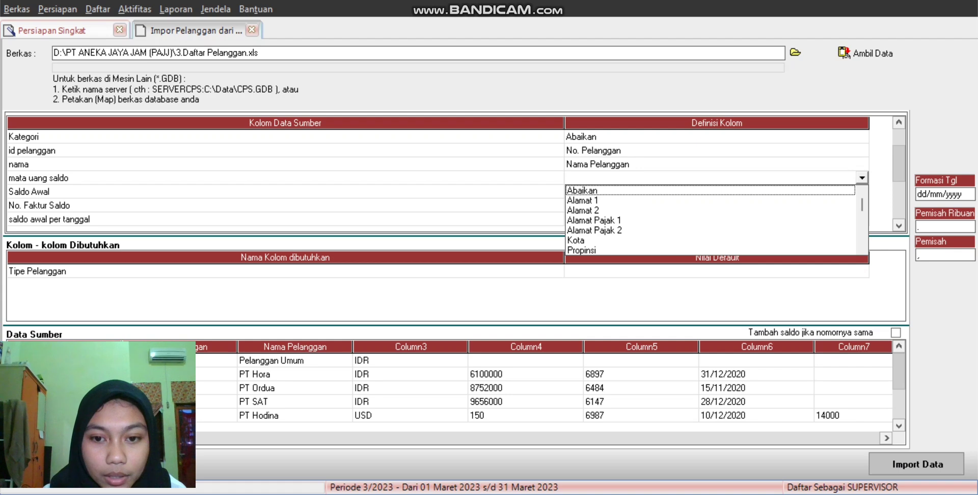
scroll(713, 220, "down", 5)
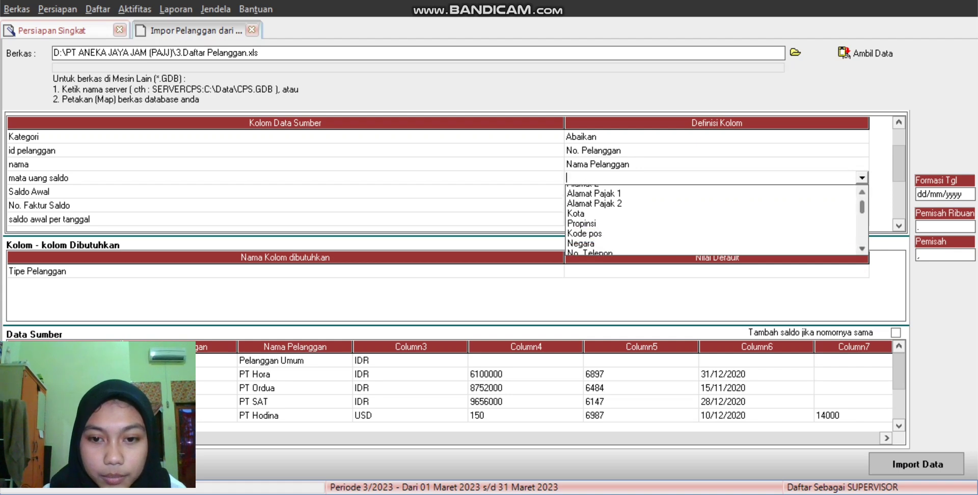
scroll(713, 220, "down", 7)
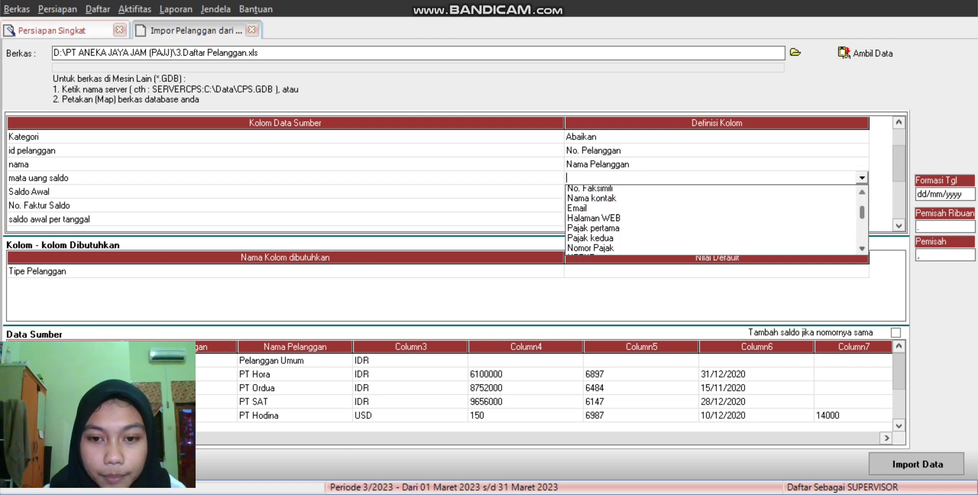
scroll(713, 220, "down", 9)
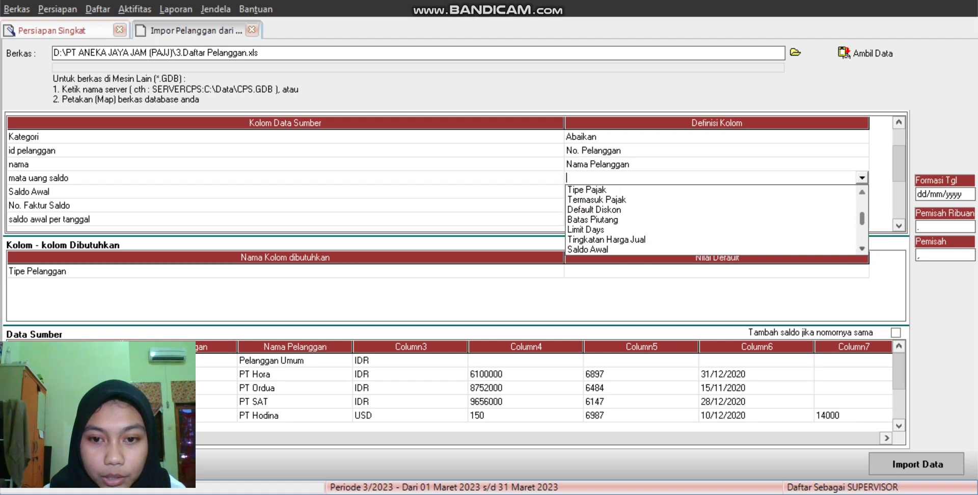
scroll(713, 220, "down", 3)
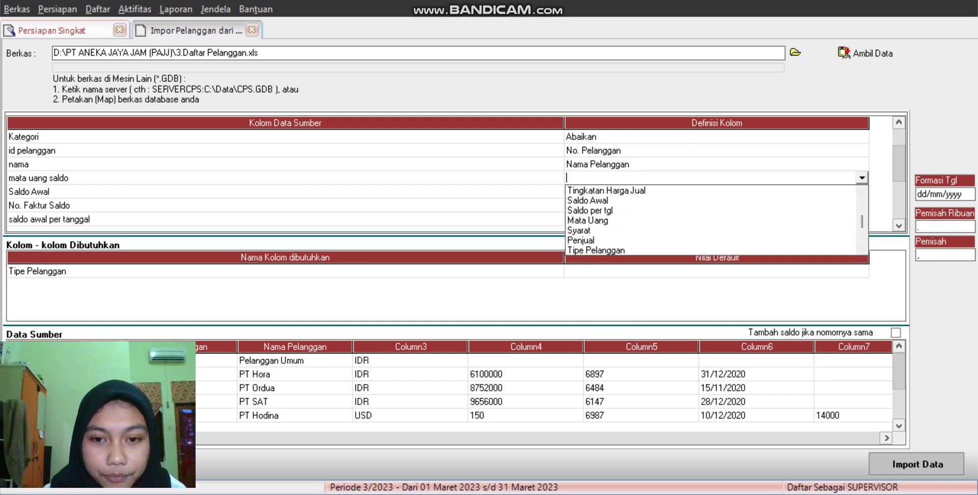
key("Escape")
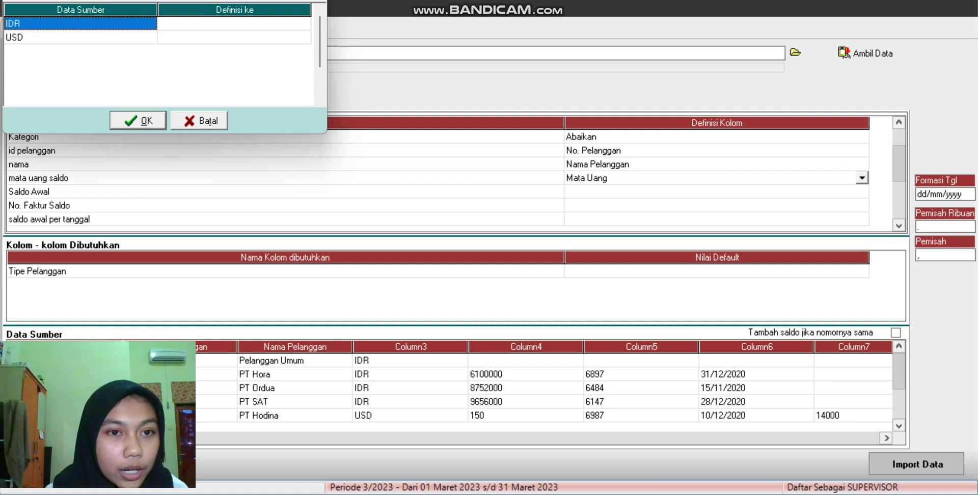
left_click(234, 24)
left_click(235, 23)
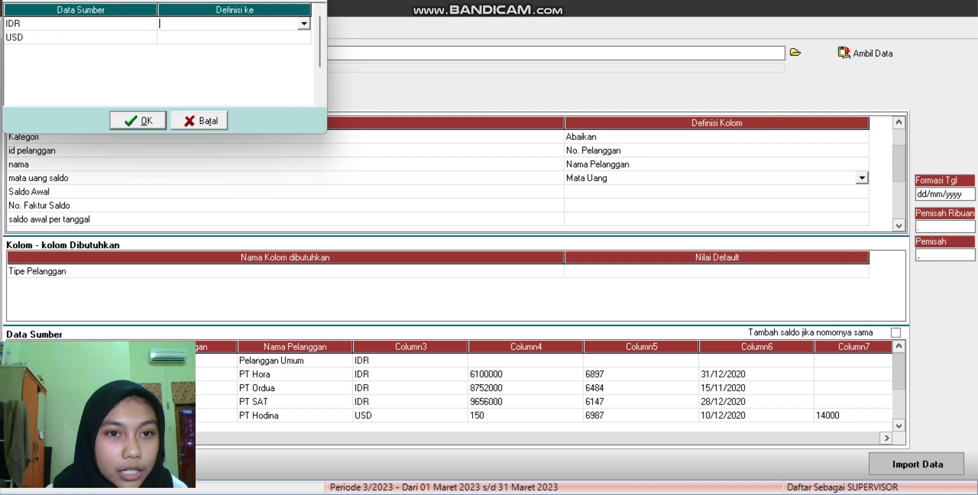
left_click(304, 24)
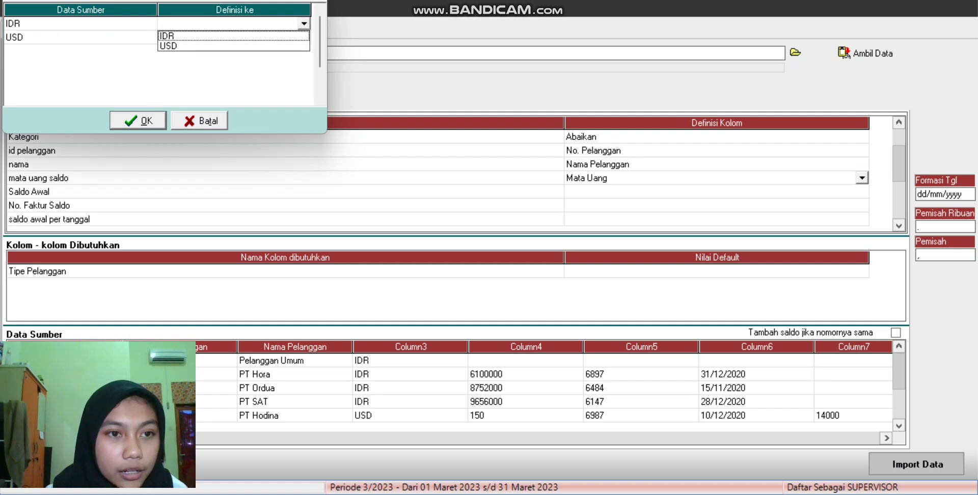
left_click(233, 35)
left_click(234, 38)
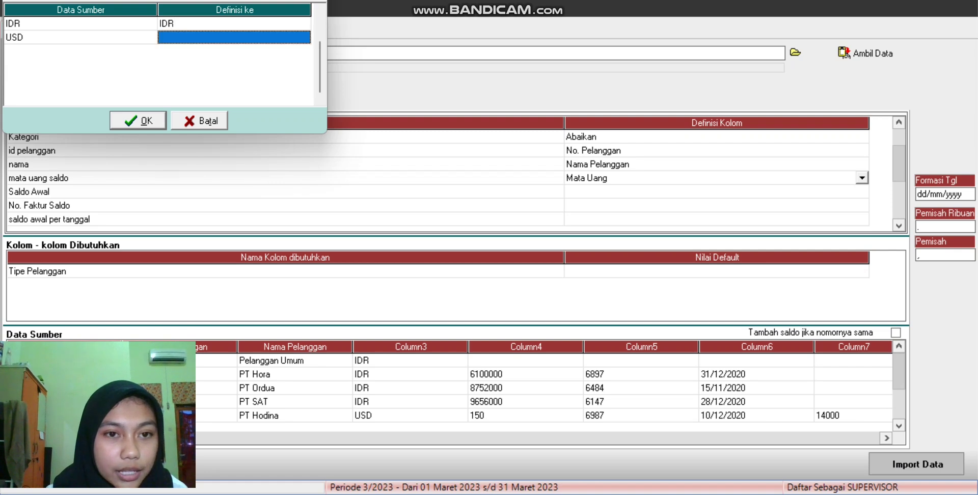
left_click(234, 37)
left_click(304, 38)
left_click(233, 60)
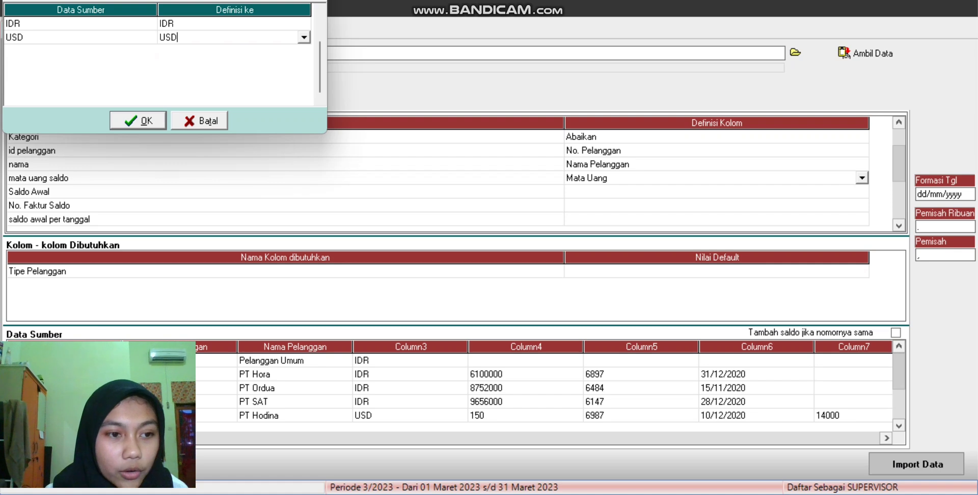
key("Return")
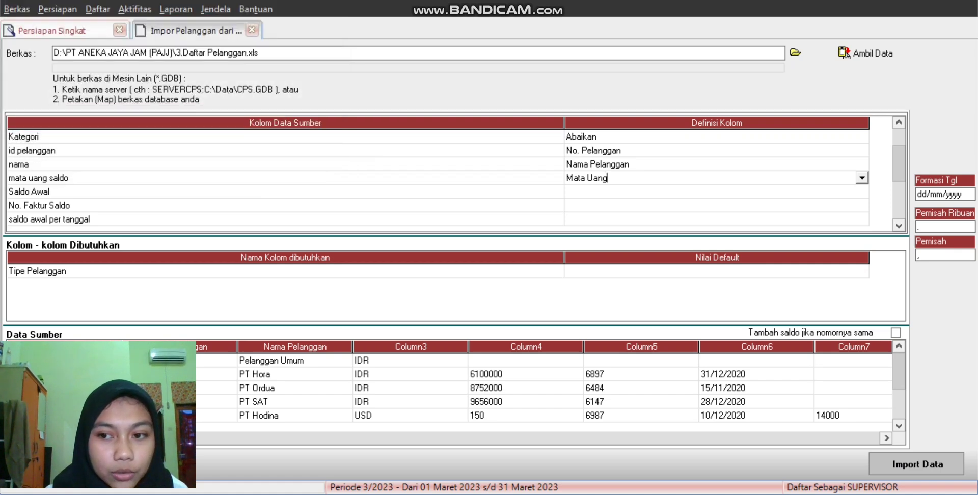
Step: Map the Saldo Awal column to Saldo Awal and No. Faktur Saldo to No. Faktur Saldo Awal
left_click(716, 192)
left_click(717, 192)
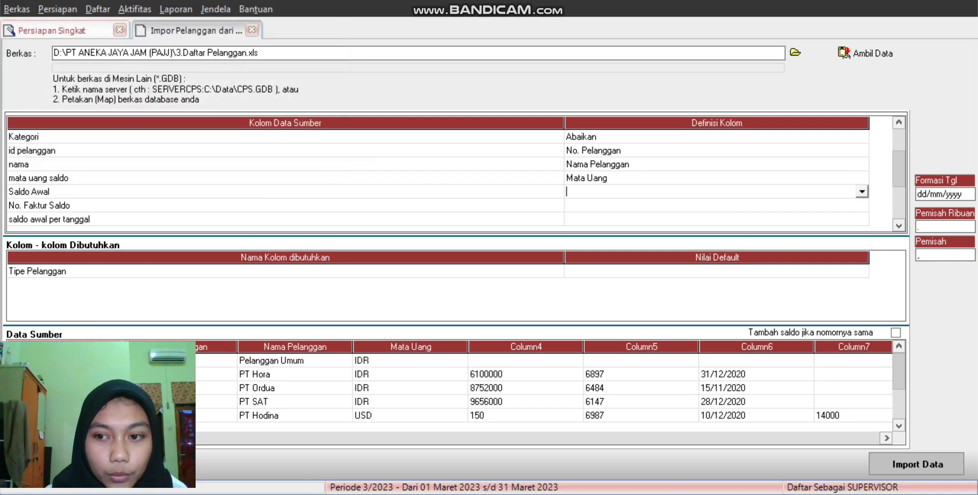
left_click(861, 192)
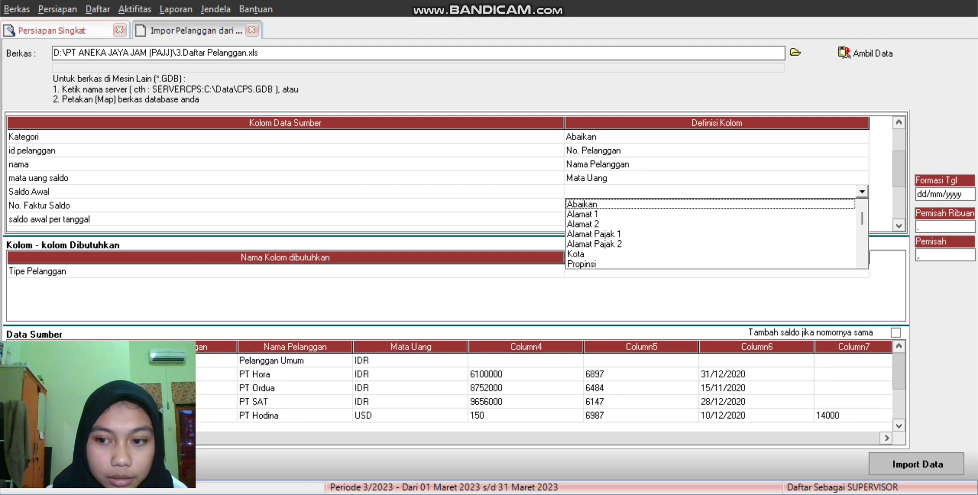
scroll(713, 234, "down", 1)
scroll(713, 234, "down", 3)
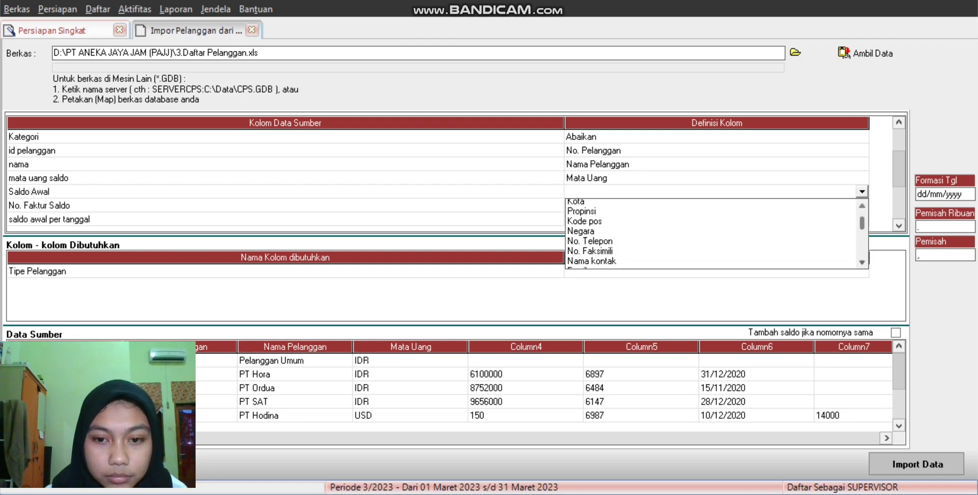
scroll(713, 234, "down", 3)
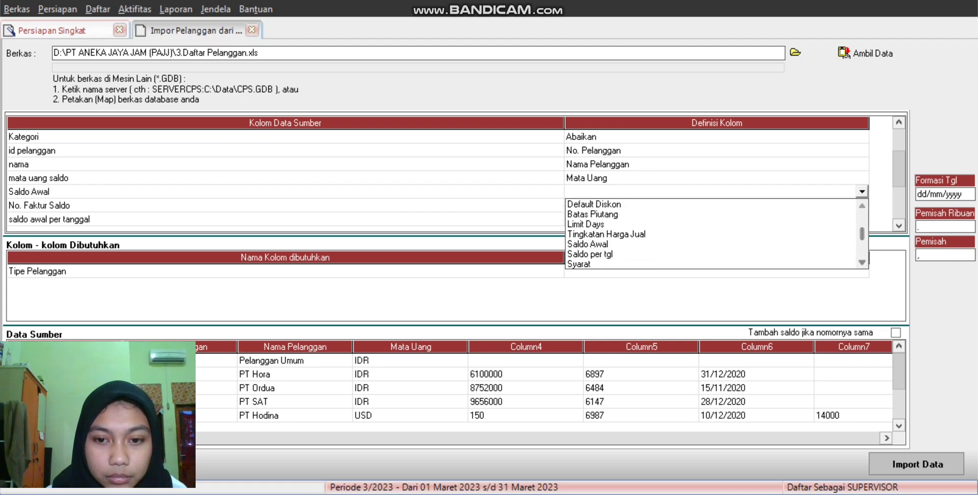
left_click(588, 244)
left_click(716, 219)
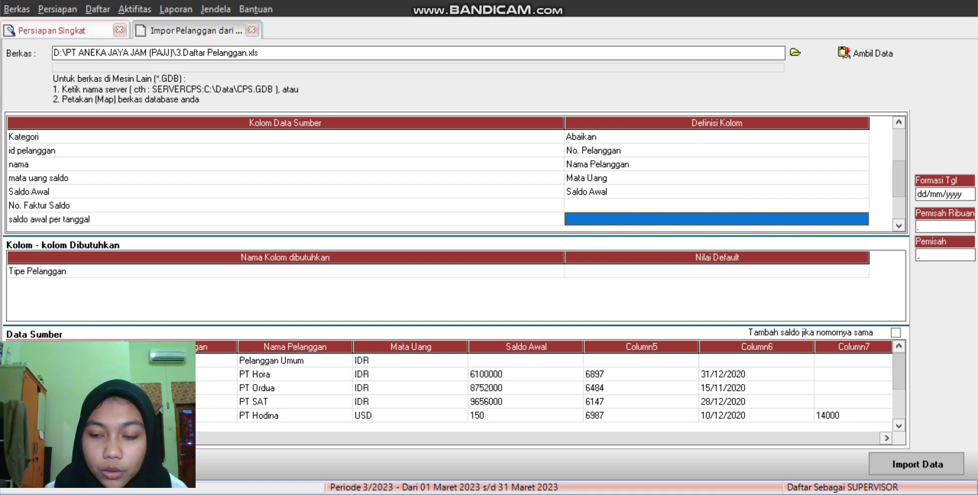
left_click(716, 206)
left_click(716, 205)
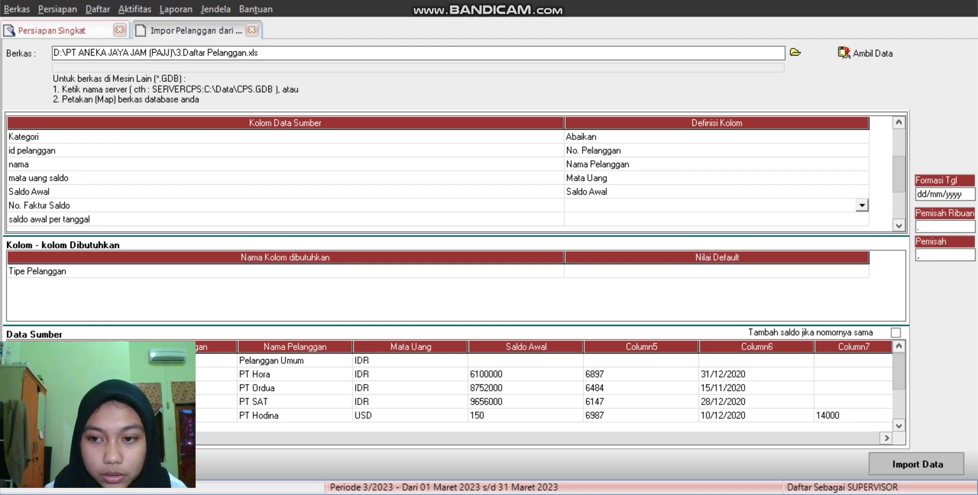
left_click(861, 205)
scroll(713, 247, "down", 1)
scroll(713, 247, "down", 3)
scroll(713, 247, "down", 4)
scroll(713, 247, "down", 5)
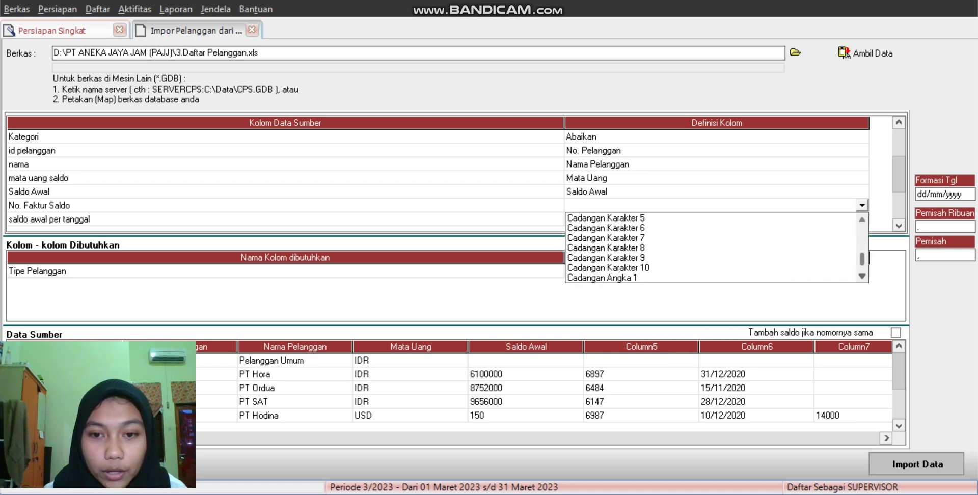
scroll(713, 247, "up", 2)
scroll(713, 247, "up", 3)
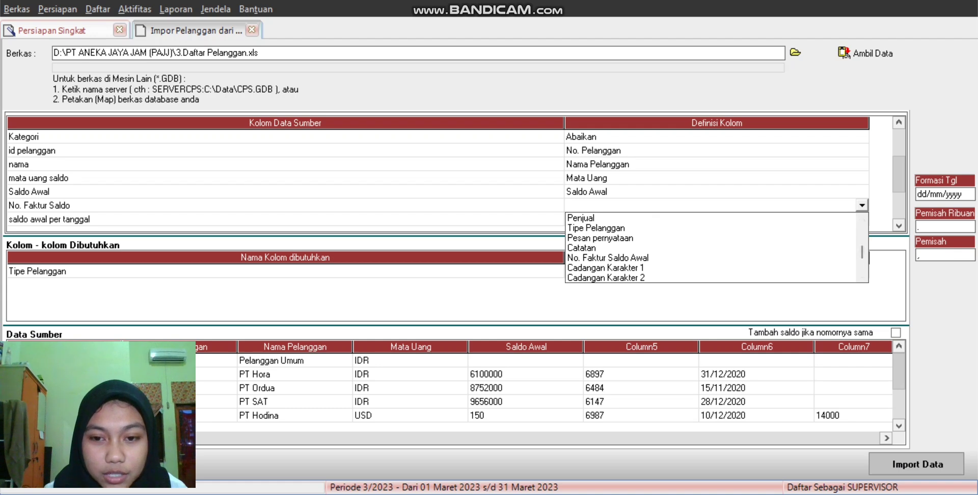
left_click(608, 258)
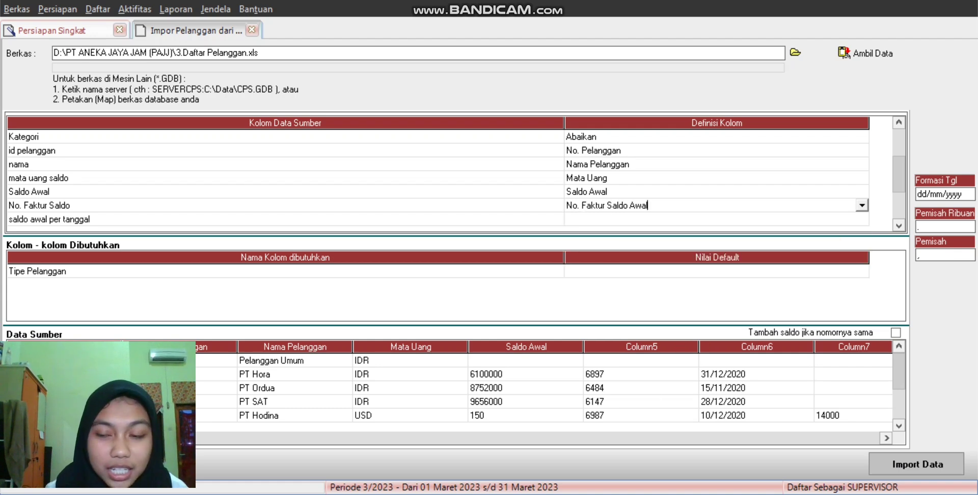
Step: Map the saldo awal per tanggal column to Saldo per tgl
left_click(716, 219)
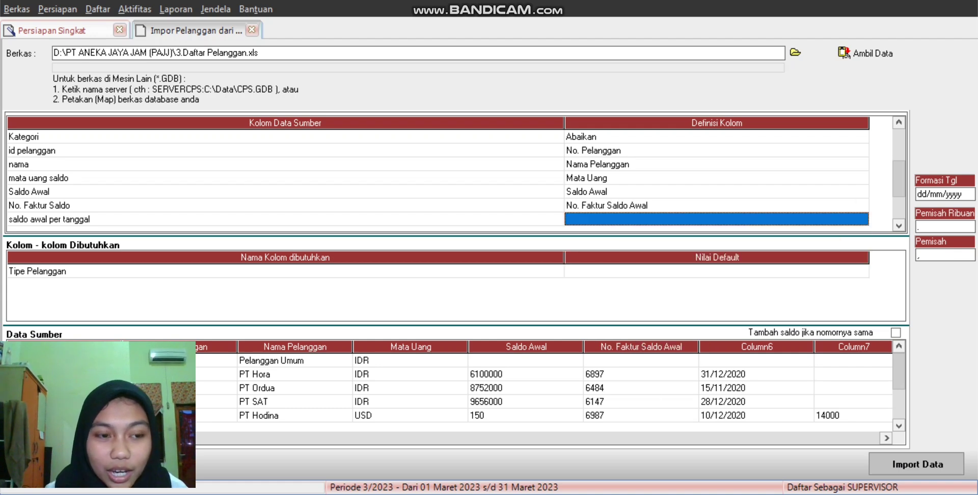
left_click(716, 219)
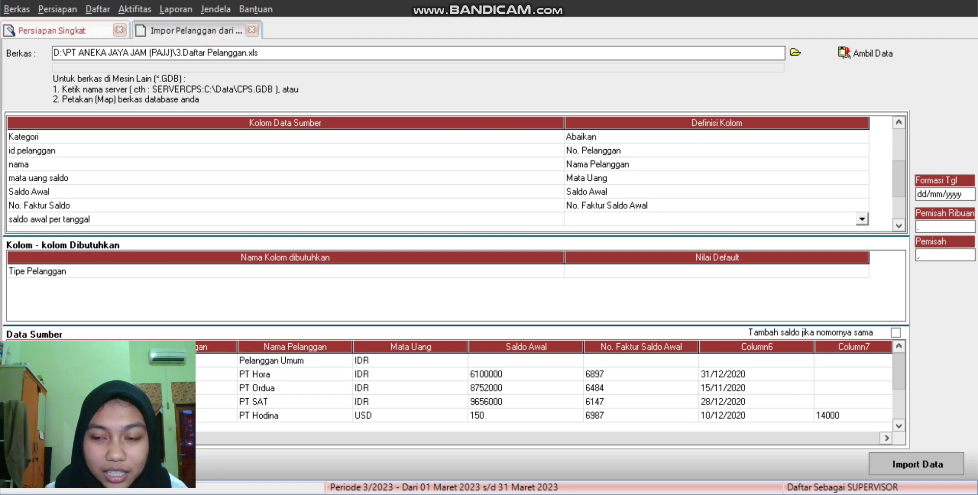
key("alt+Down")
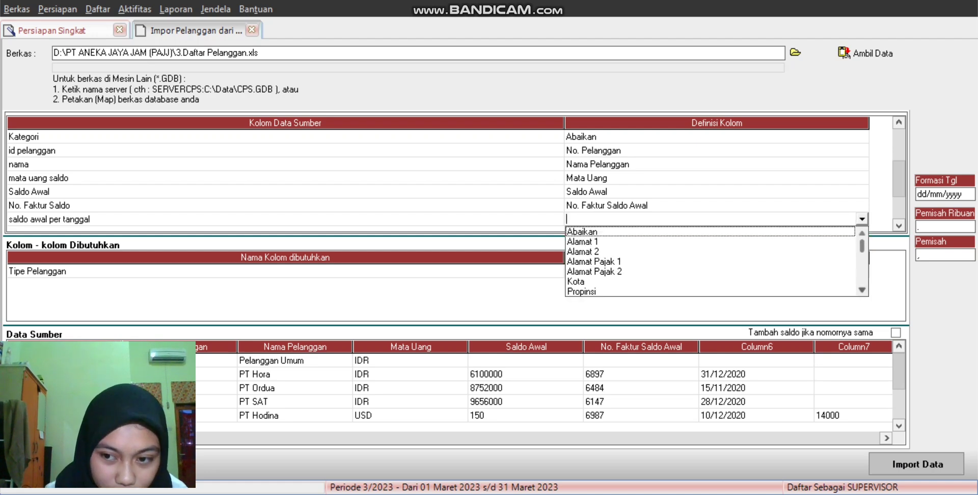
scroll(713, 261, "down", 3)
scroll(713, 261, "down", 3)
scroll(713, 261, "down", 2)
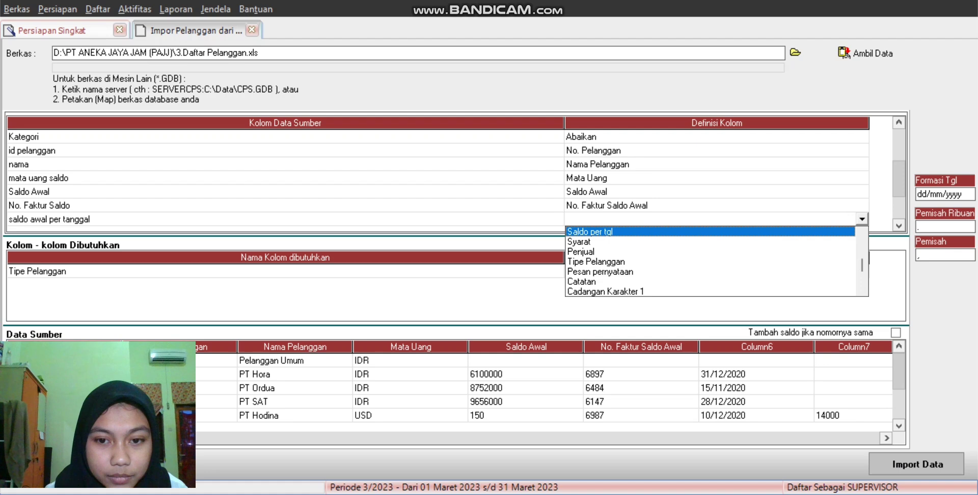
key("Return")
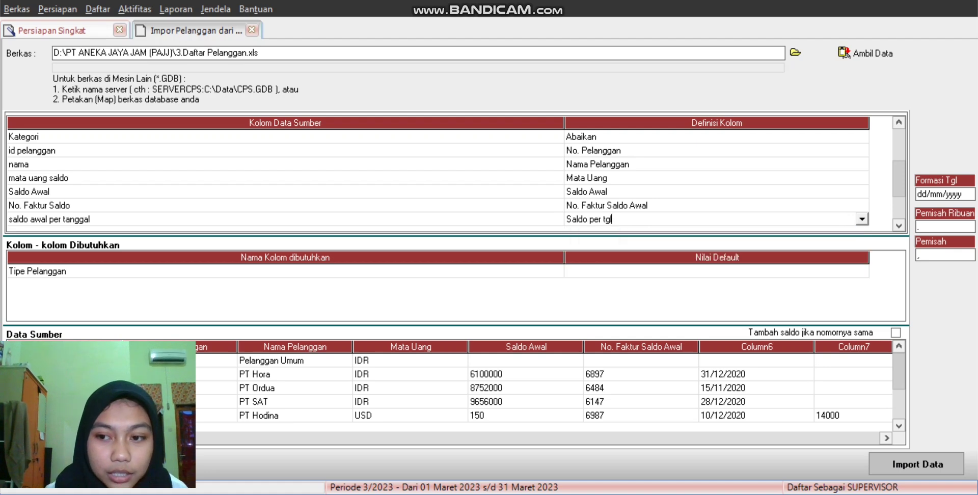
key("Down")
key("Down")
key("Down")
key("Down")
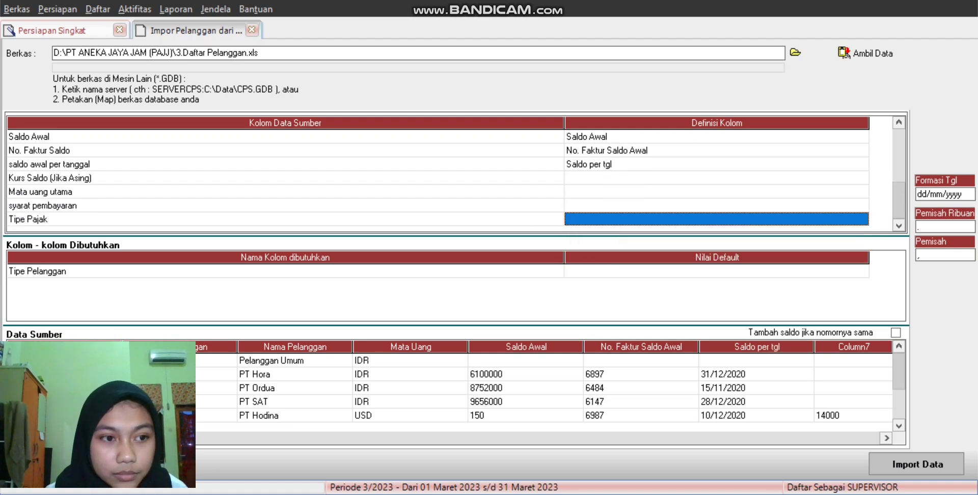
Step: Set the Kurs Saldo (Jika Asing) and Mata uang utama column definitions to Abaikan
left_click(717, 178)
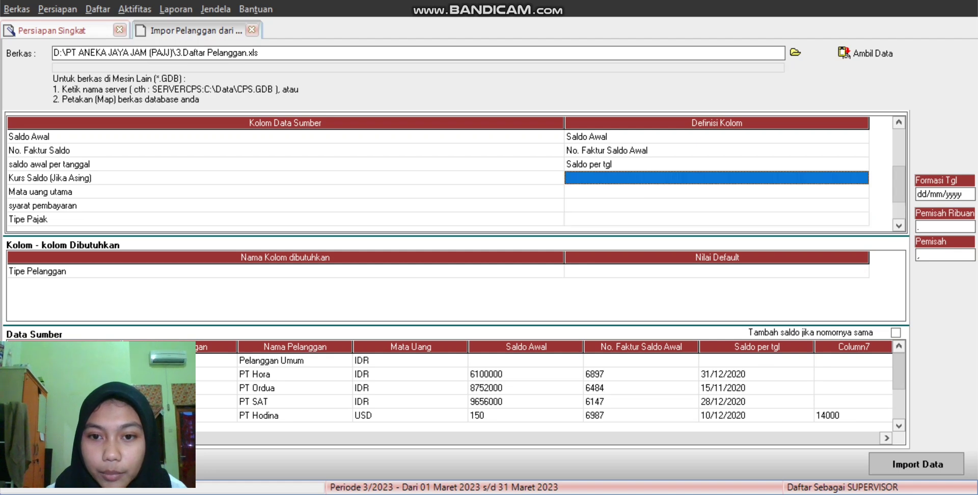
key("F2")
key("alt+Down")
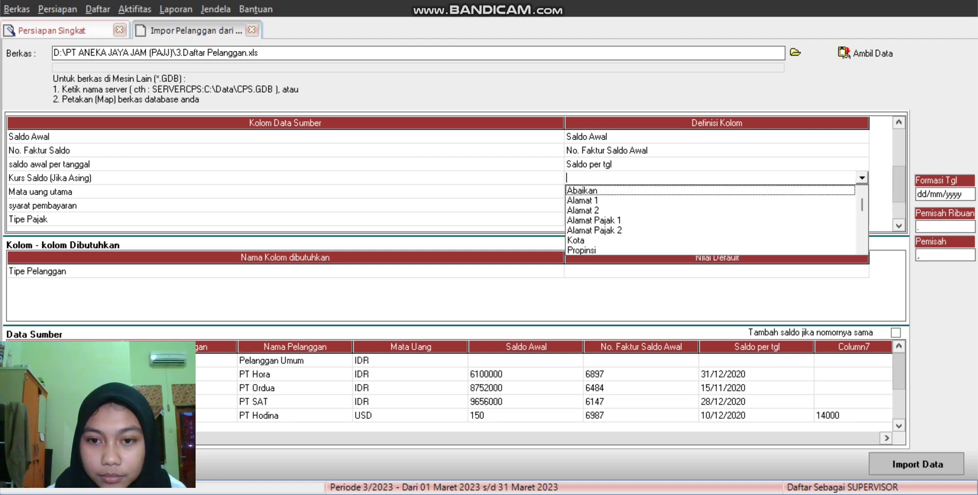
key("Down")
key("Return")
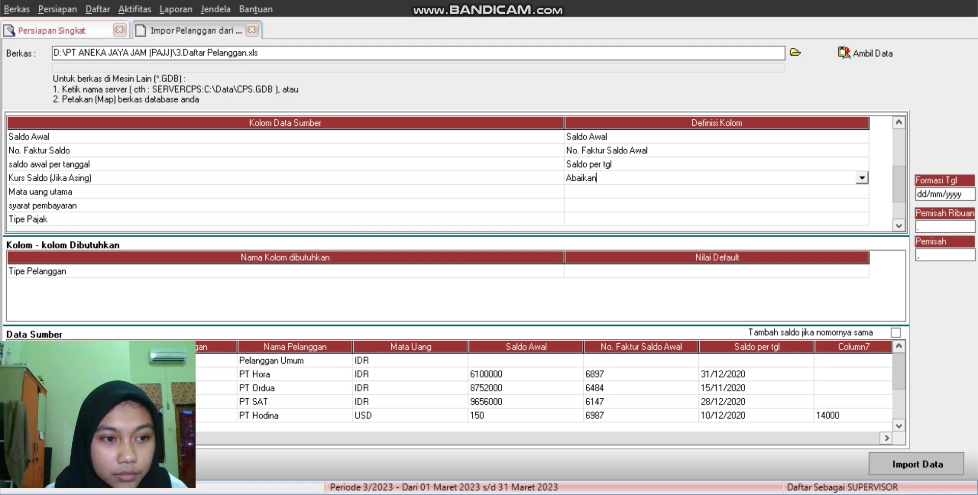
left_click(717, 191)
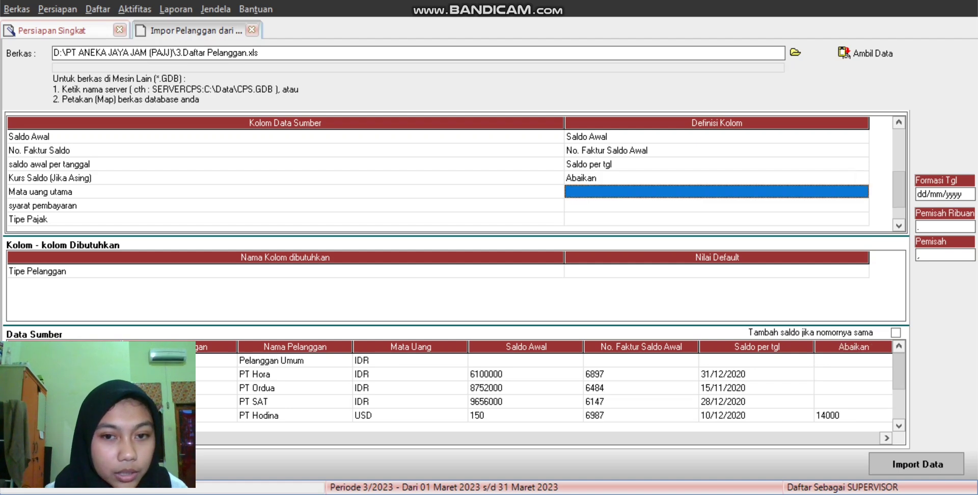
left_click(716, 191)
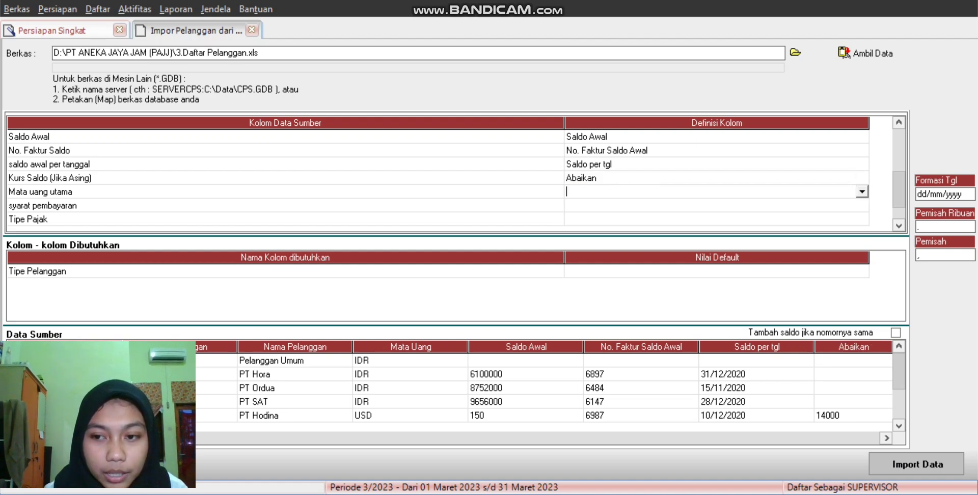
key("alt+Down")
key("Return")
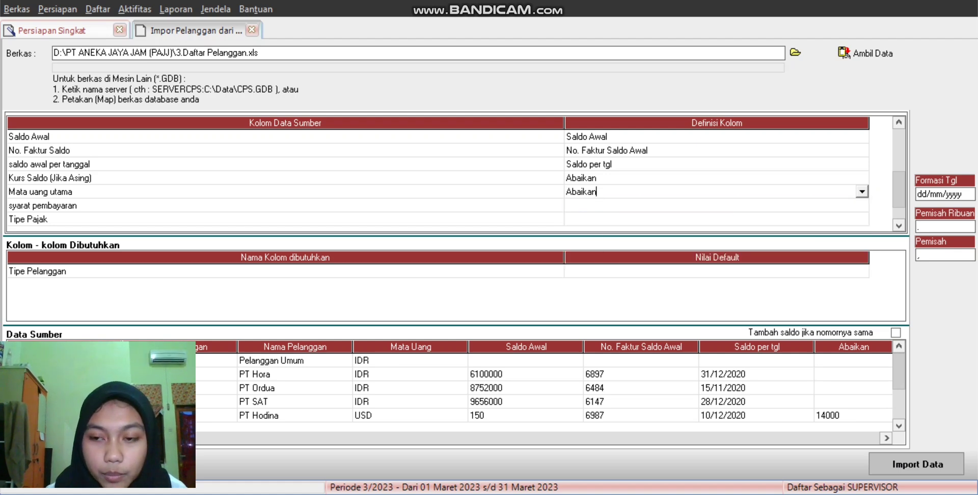
Step: Map the syarat pembayaran column to Syarat, with Net 30 mapped to C.O.D
left_click(716, 205)
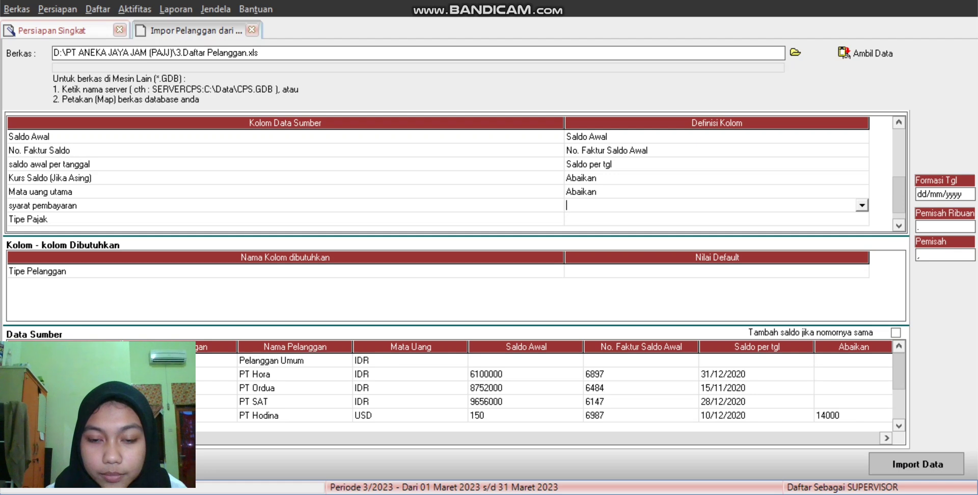
key("alt+Down")
scroll(711, 248, "down", 3)
scroll(711, 247, "down", 3)
scroll(710, 247, "down", 2)
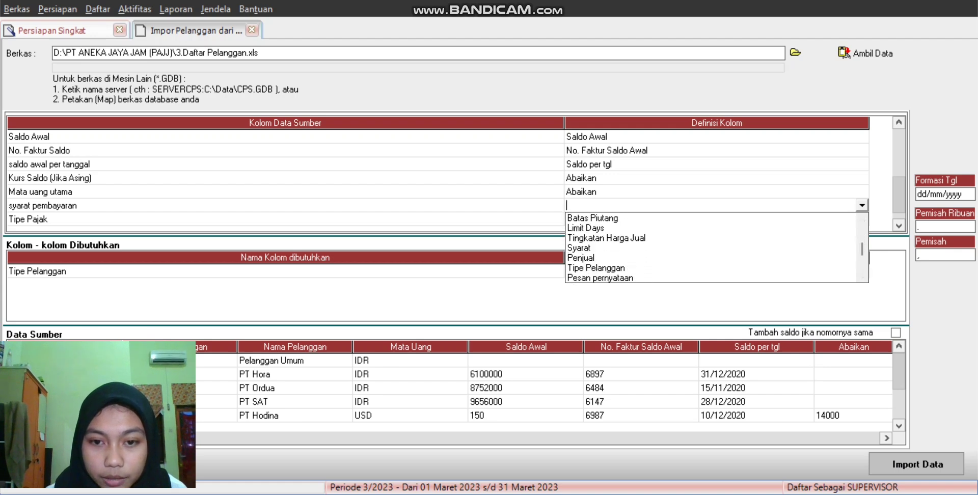
left_click(711, 248)
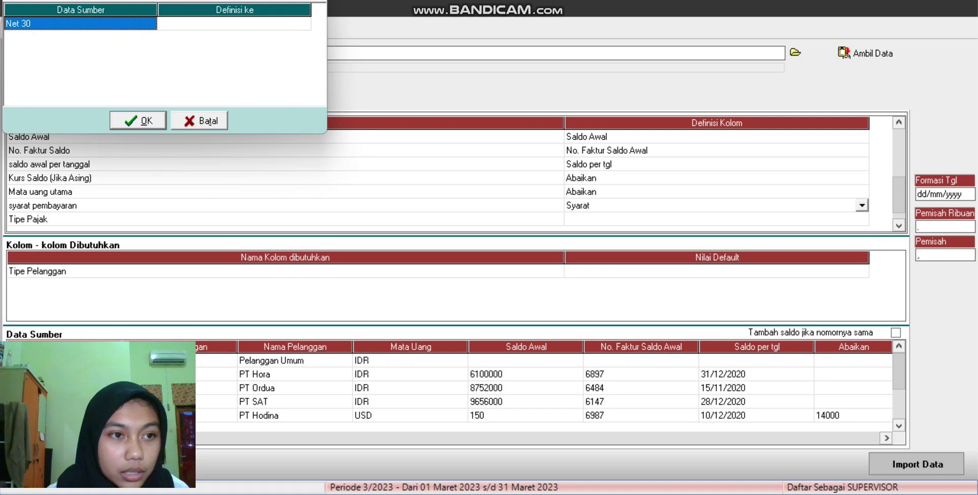
left_click(235, 23)
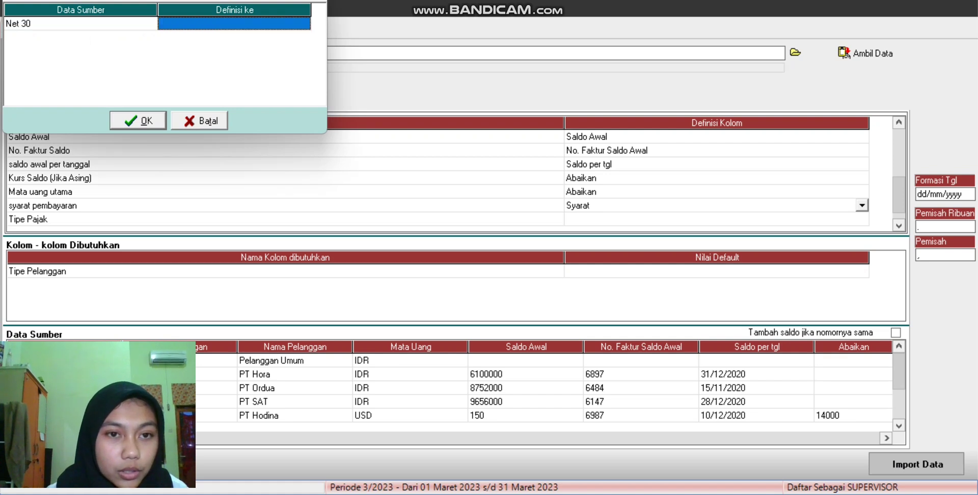
left_click(234, 23)
key("Down")
key("Return")
key("Return")
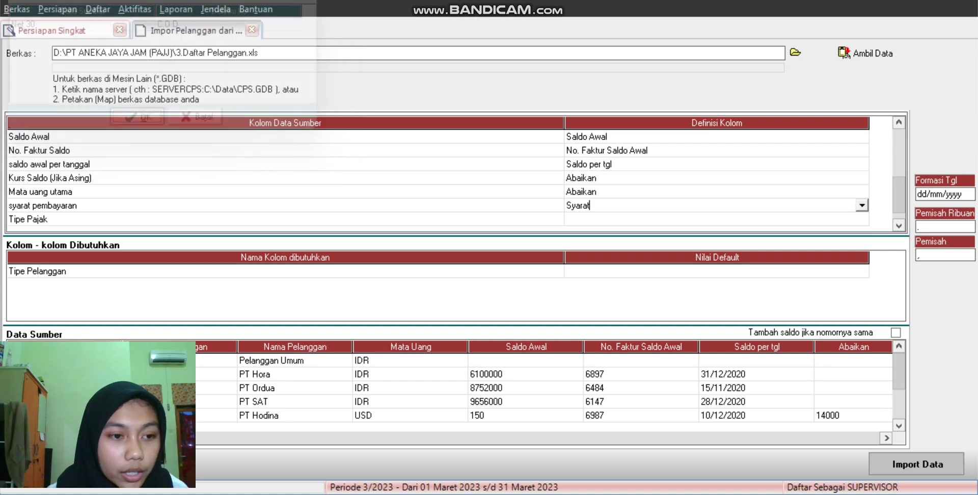
Step: Map the Tipe Pajak column to Tipe Pajak, with PEMUNGUT_PPN mapped to Pemungut PPN
left_click(717, 219)
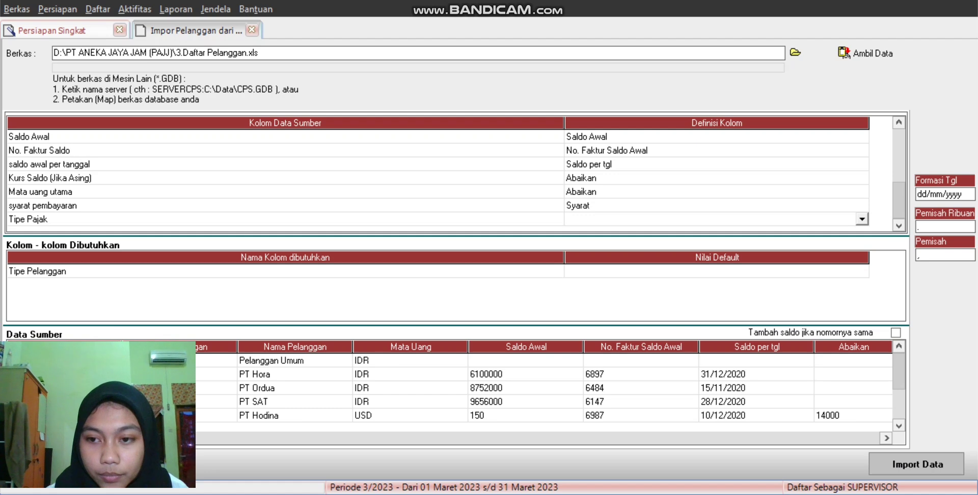
key("alt+Down")
scroll(710, 261, "down", 1)
scroll(711, 262, "down", 4)
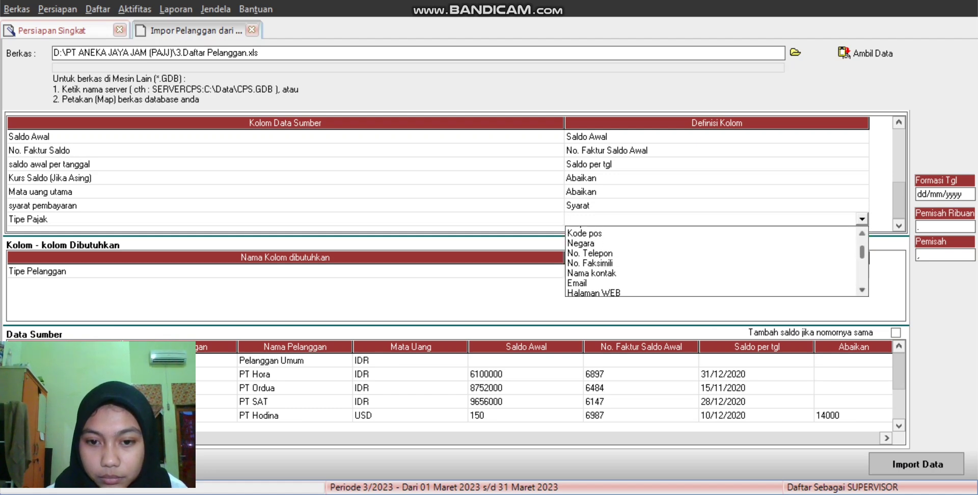
scroll(710, 261, "down", 2)
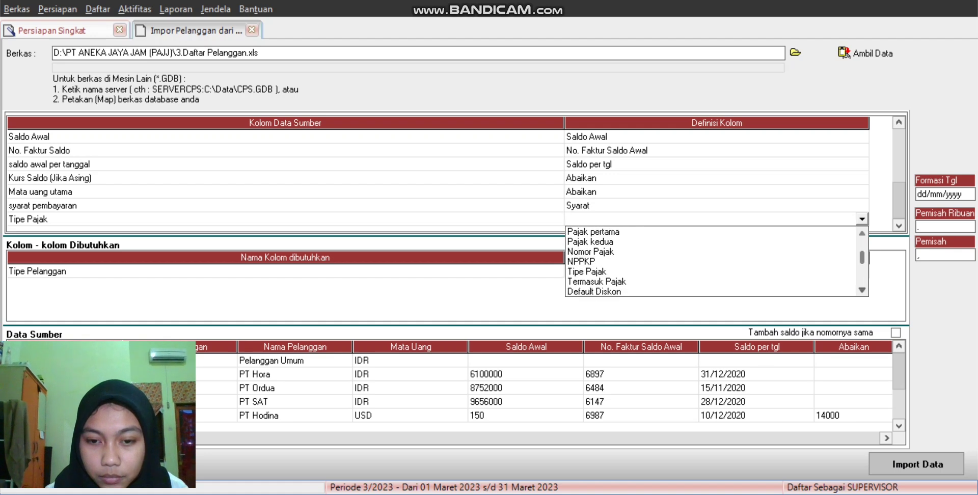
left_click(711, 272)
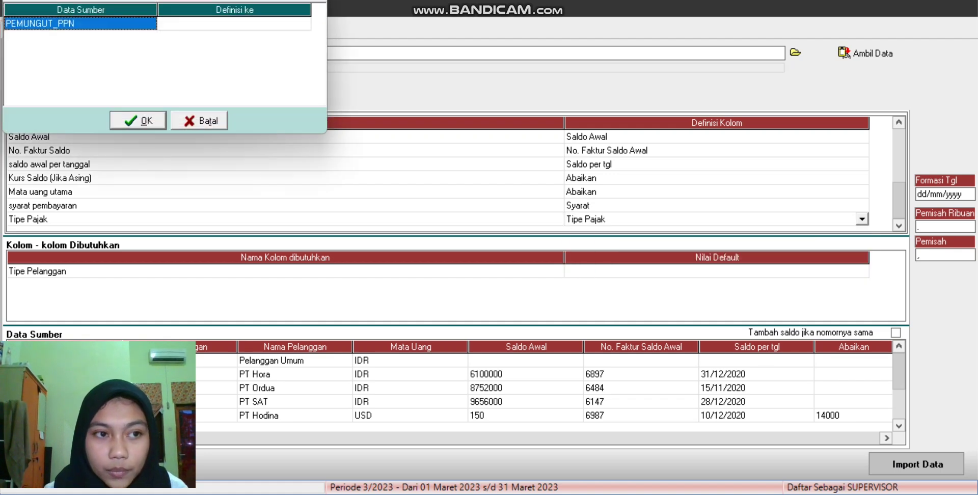
left_click(234, 23)
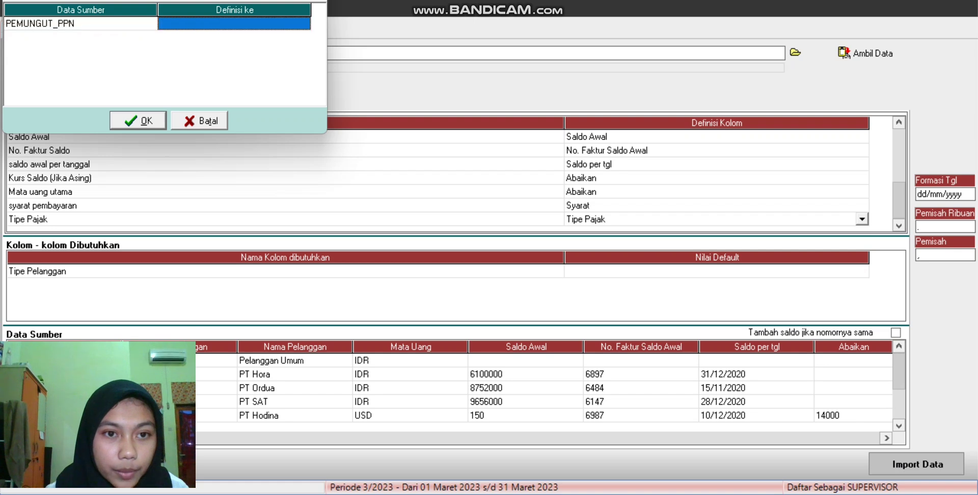
left_click(235, 24)
left_click(303, 24)
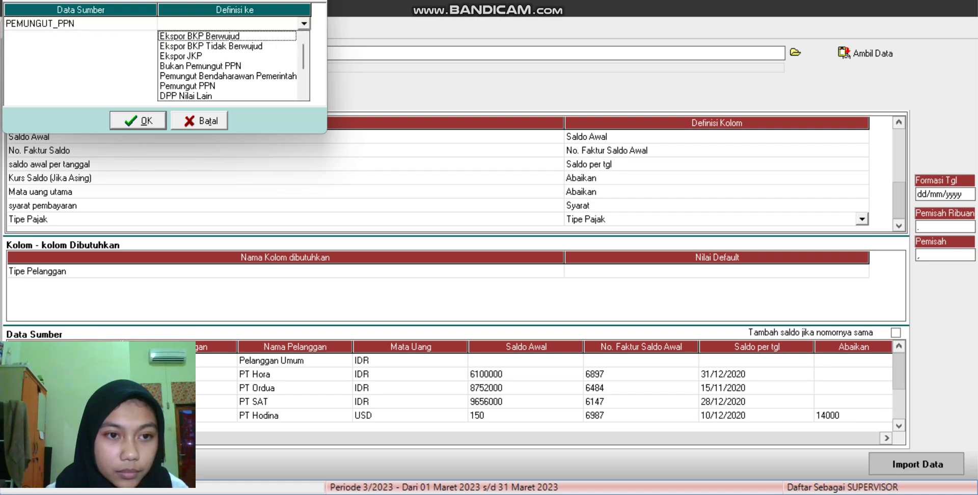
left_click(187, 85)
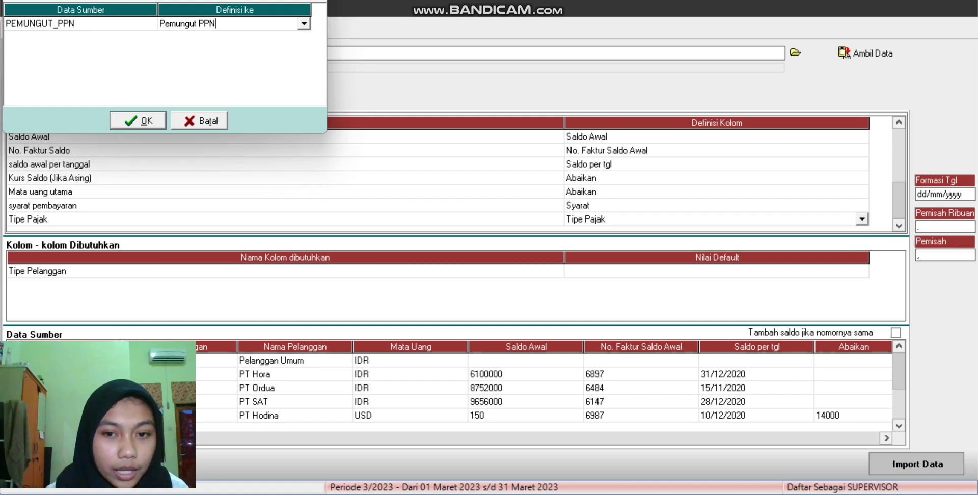
key("Return")
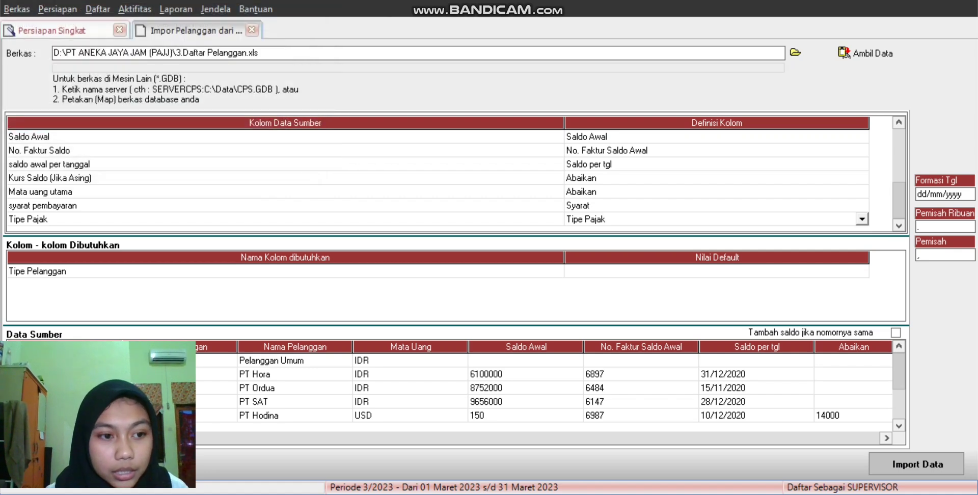
Step: Set the Tipe Pelanggan default value to Umum
left_click(717, 271)
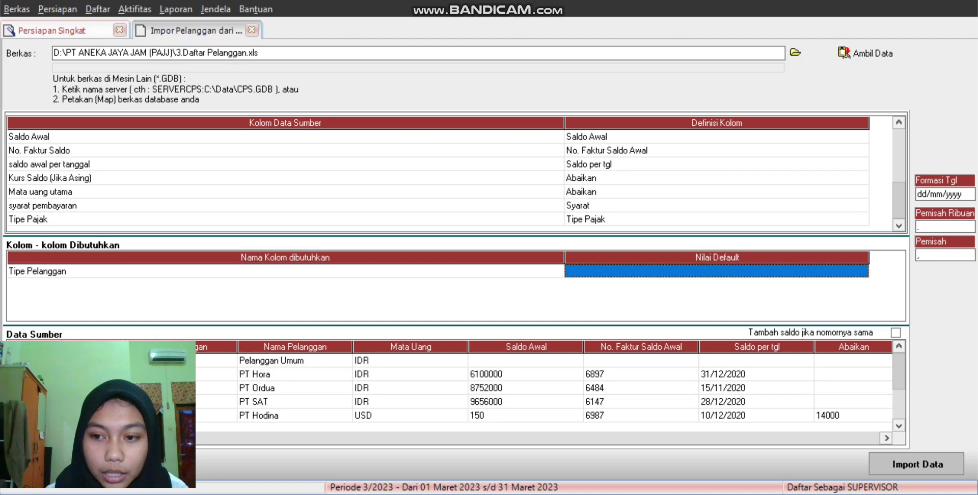
left_click(716, 271)
key("alt+Down")
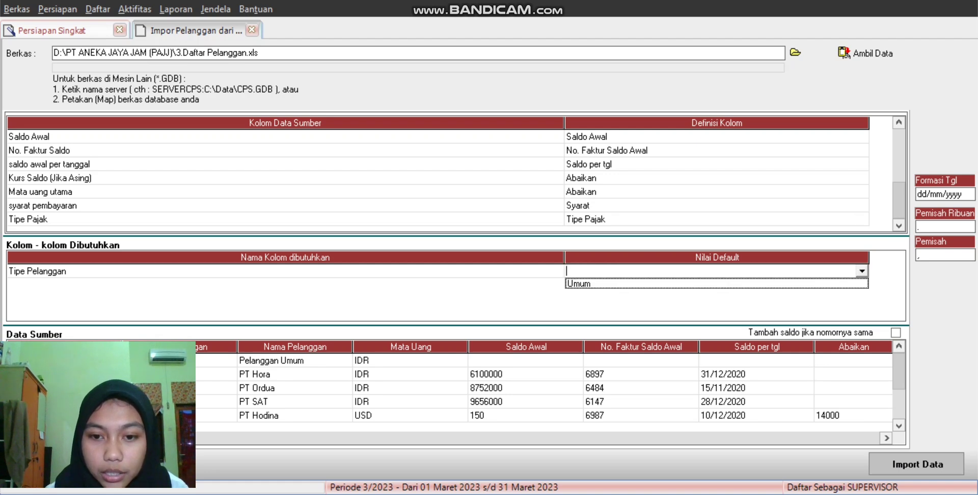
key("Down")
key("Return")
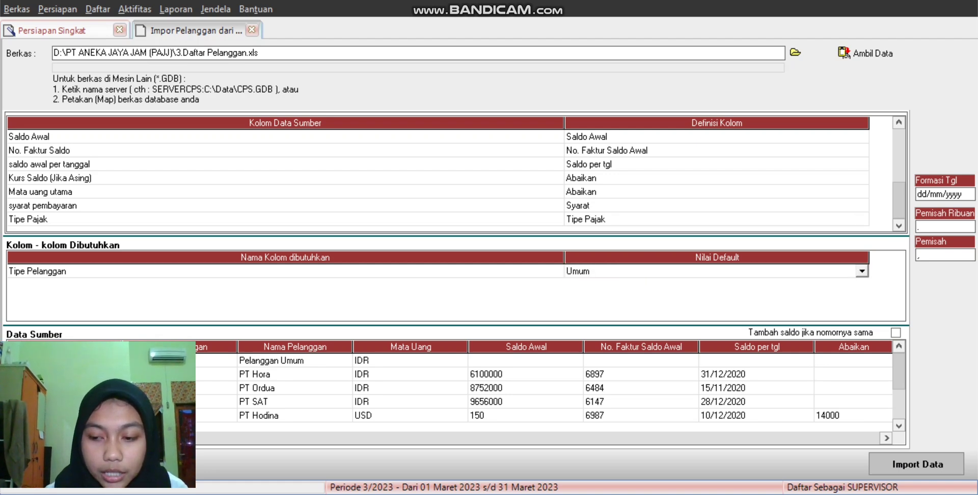
Step: Import customers C.0001–C.0005 from the spreadsheet and advance to the Pemasok step
left_click(916, 464)
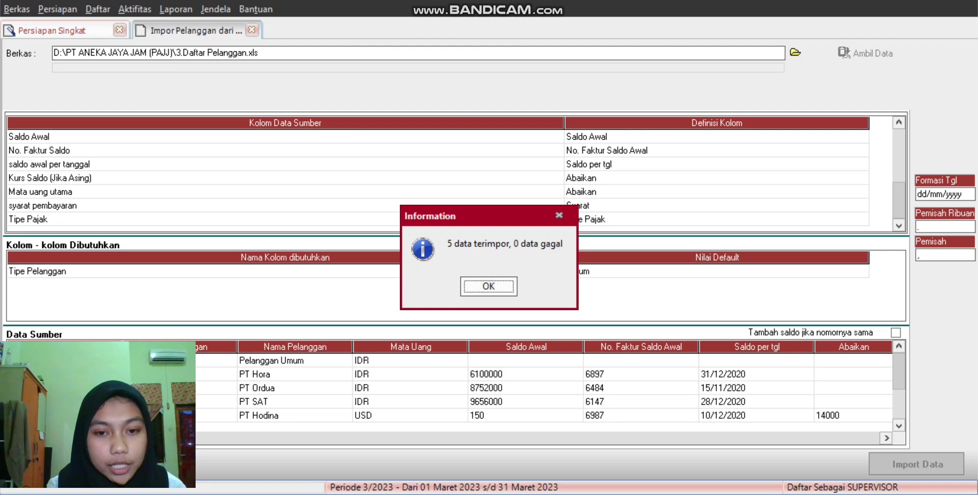
key("Return")
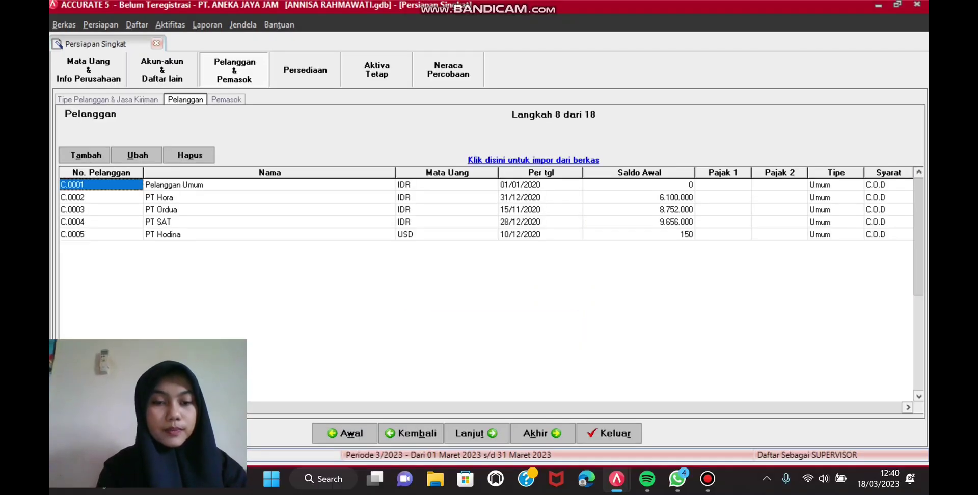
left_click(447, 185)
key("alt+t")
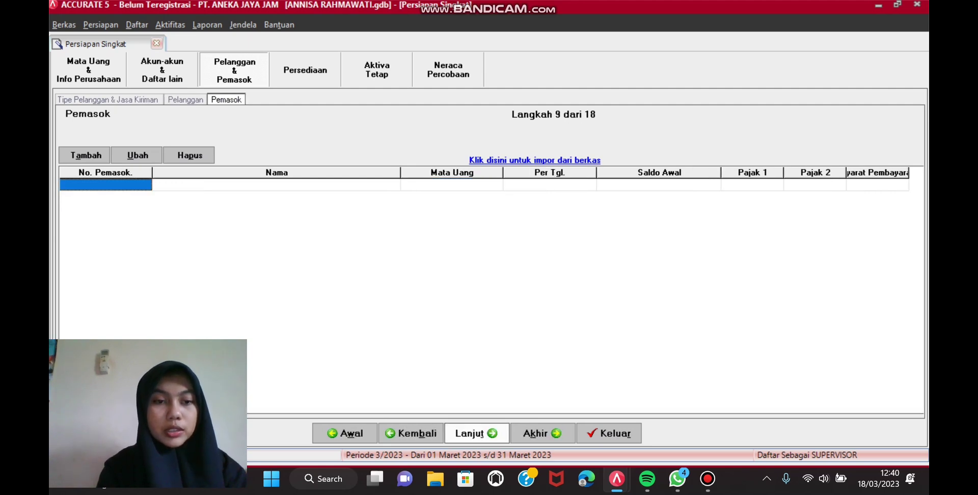
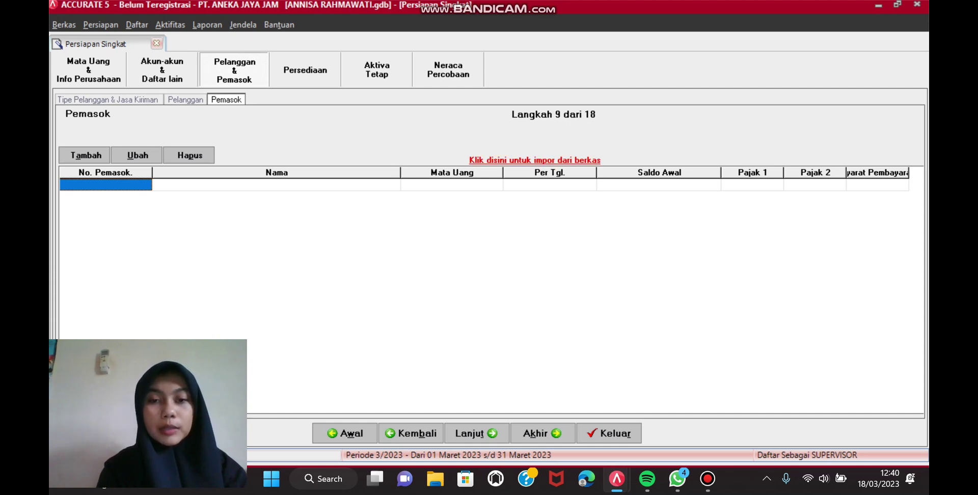
Step: Load the Excel file 2.Daftar Pemasok..xls as the supplier import source
left_click(535, 160)
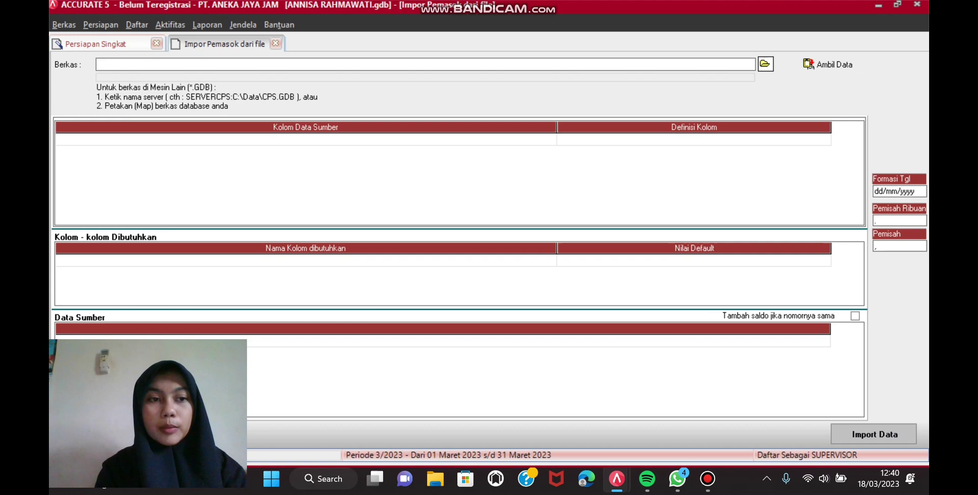
left_click(765, 63)
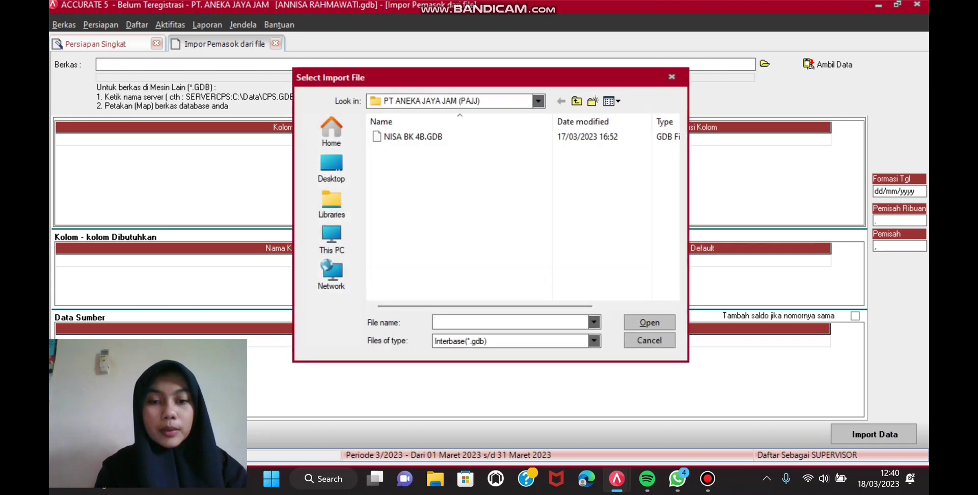
left_click(594, 340)
left_click(459, 361)
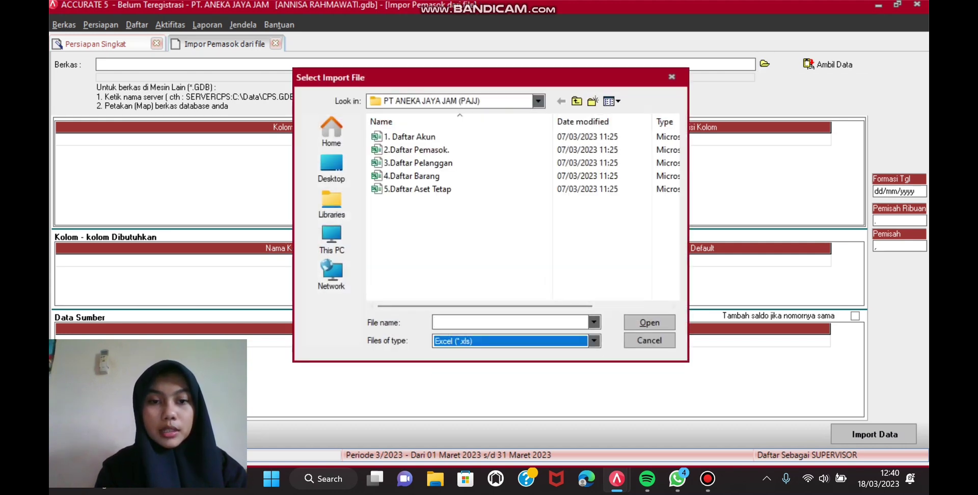
left_click(414, 150)
left_click(649, 322)
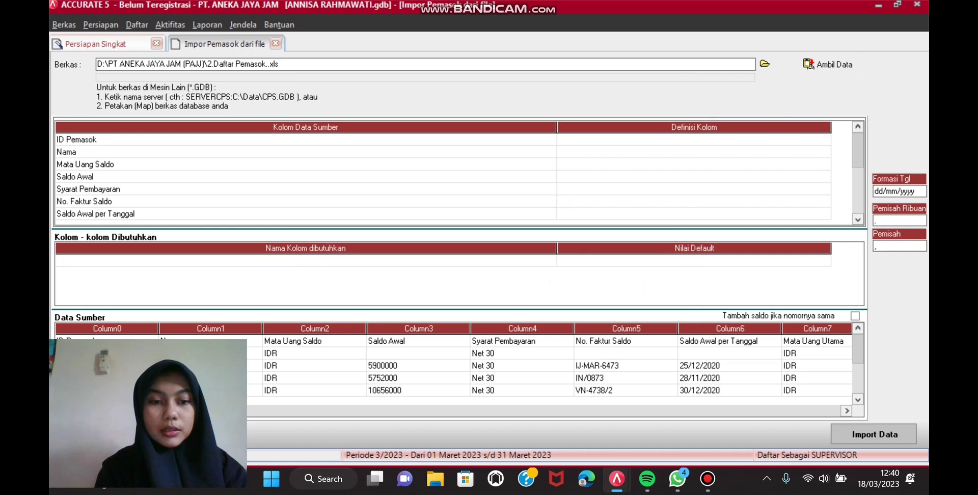
Step: Delete the heading row from the supplier source data
left_click(305, 341)
right_click(319, 337)
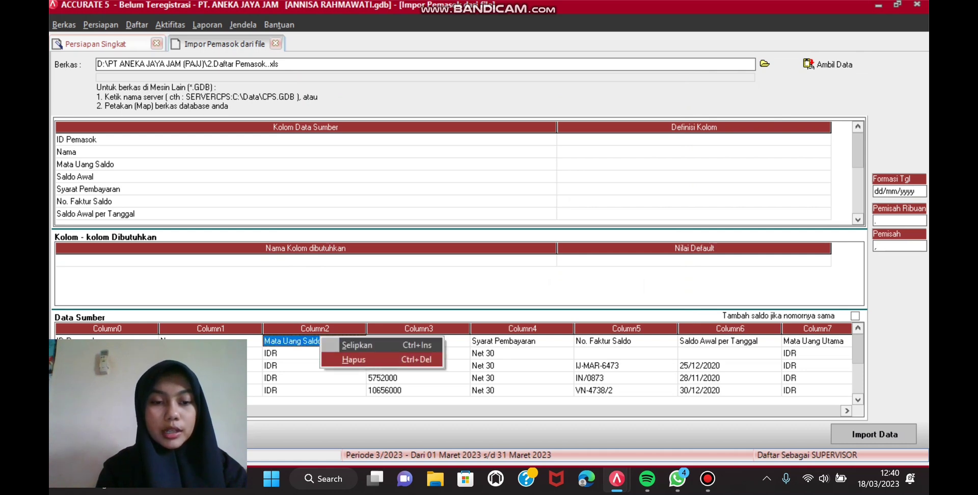
left_click(354, 359)
left_click(462, 274)
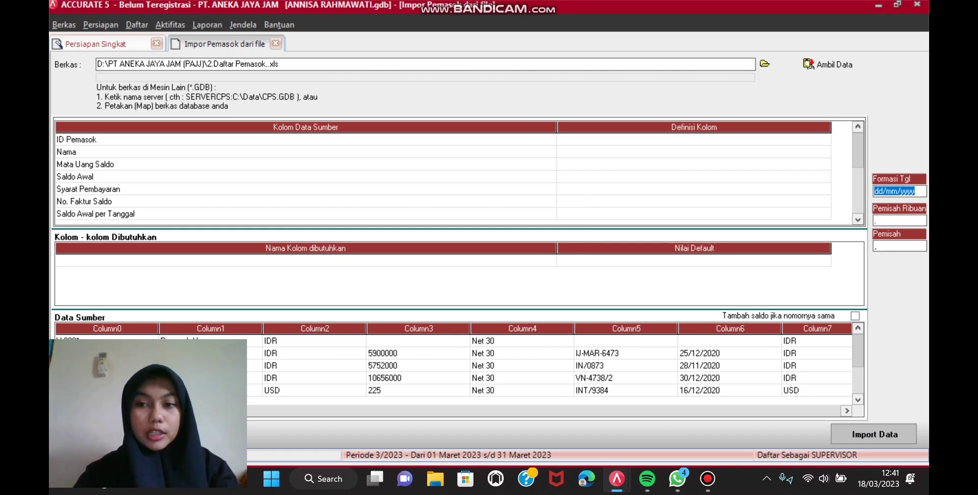
Step: Map ID Pemasok to No Pemasok and Nama to Nama Pemasok
left_click(694, 139)
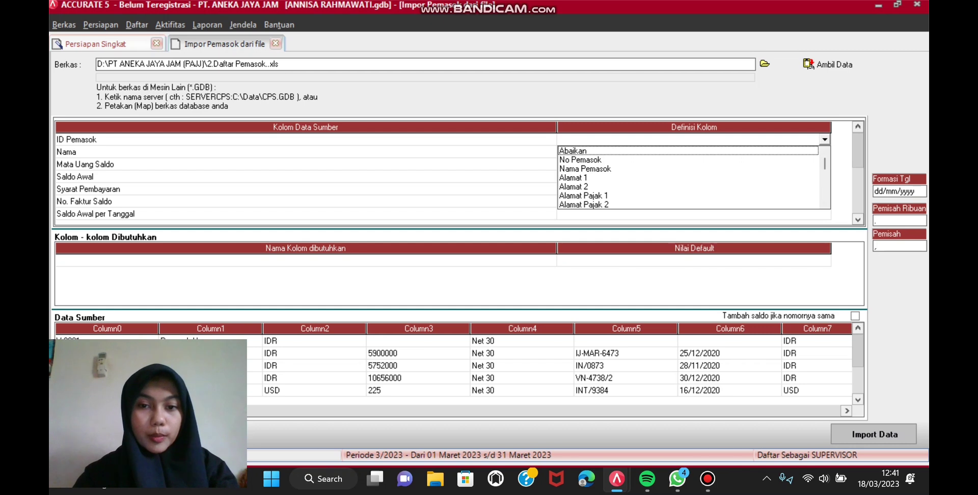
key("Down")
key("Return")
left_click(694, 151)
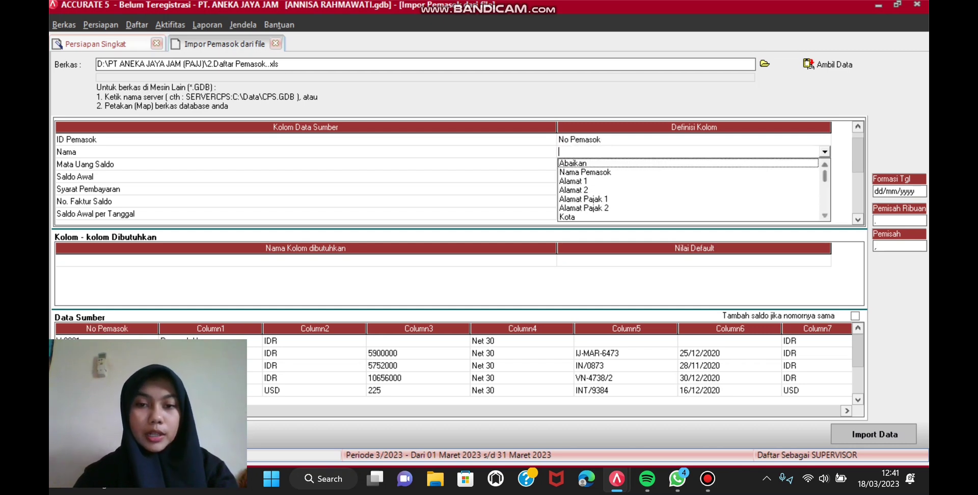
key("Down")
key("Return")
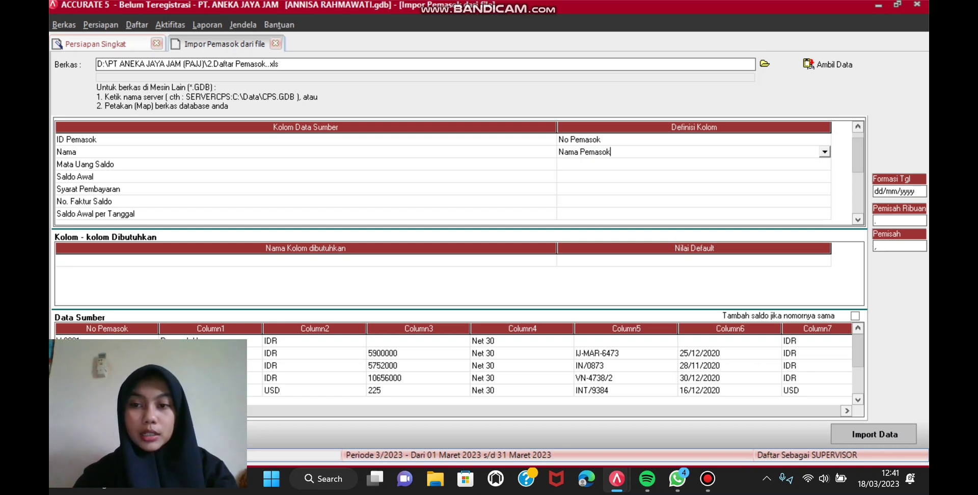
Step: Map Mata Uang Saldo to Mata Uang, pairing IDR with IDR and USD with USD
left_click(694, 163)
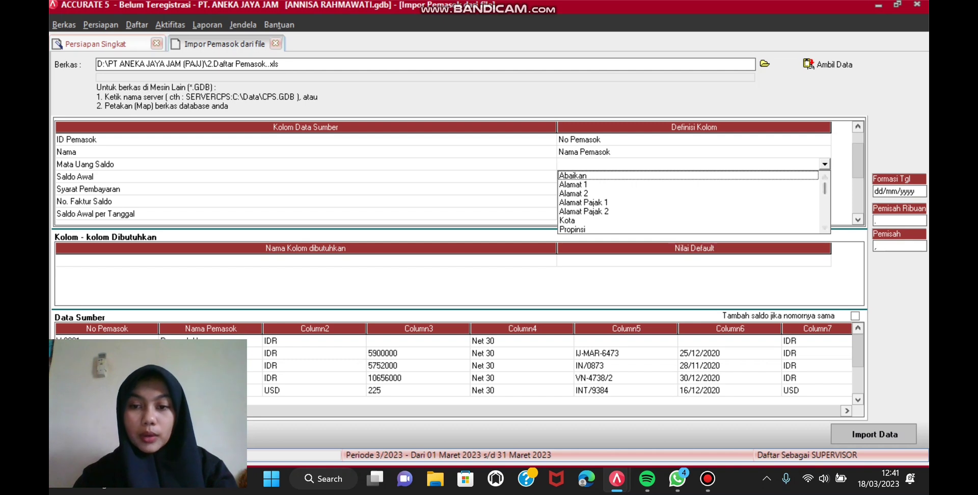
scroll(693, 202, "down", 2)
scroll(693, 203, "down", 4)
scroll(693, 202, "down", 2)
left_click(693, 192)
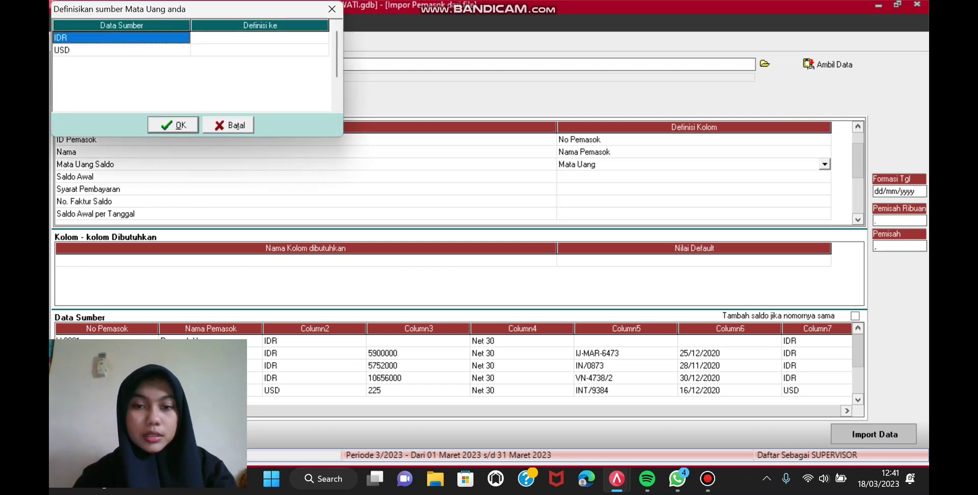
left_click(260, 38)
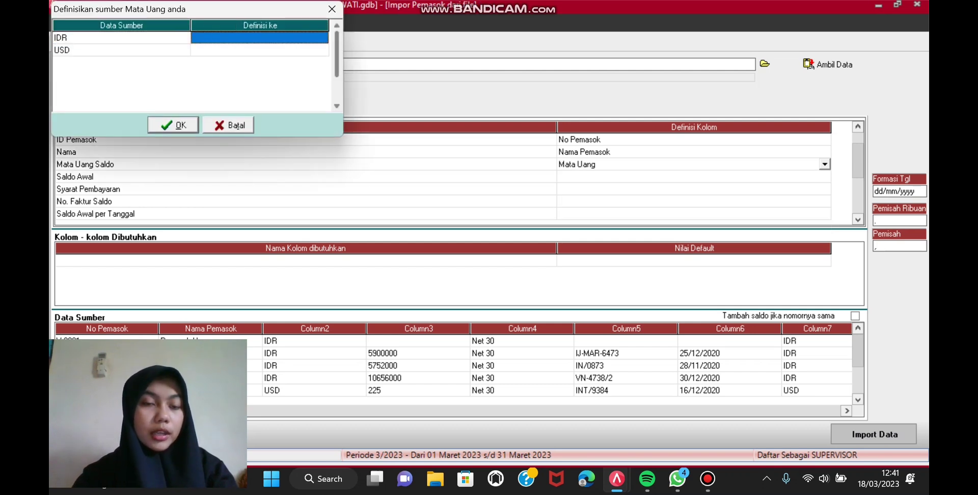
left_click(305, 38)
left_click(323, 37)
left_click(259, 48)
left_click(259, 50)
left_click(305, 50)
left_click(323, 50)
left_click(200, 70)
left_click(173, 125)
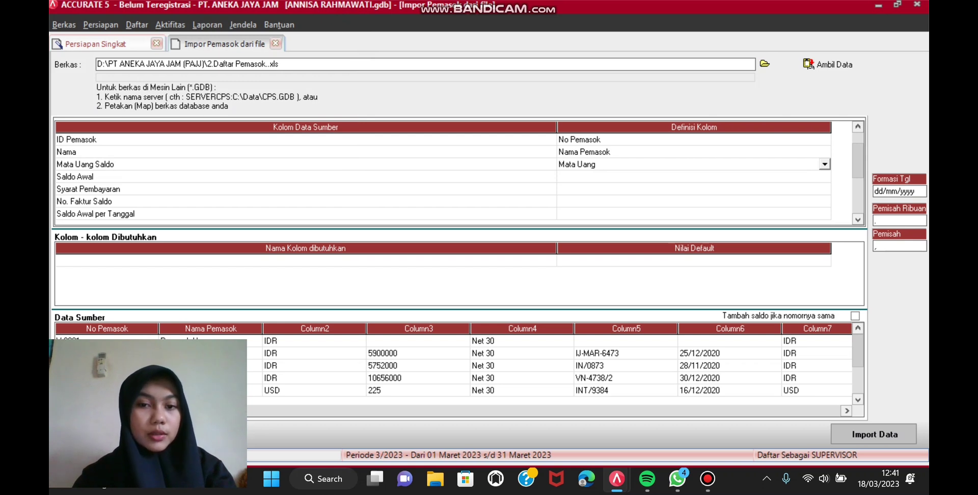
Step: Map the Saldo Awal column to Saldo Awal and Syarat Pembayaran to Syarat
left_click(693, 176)
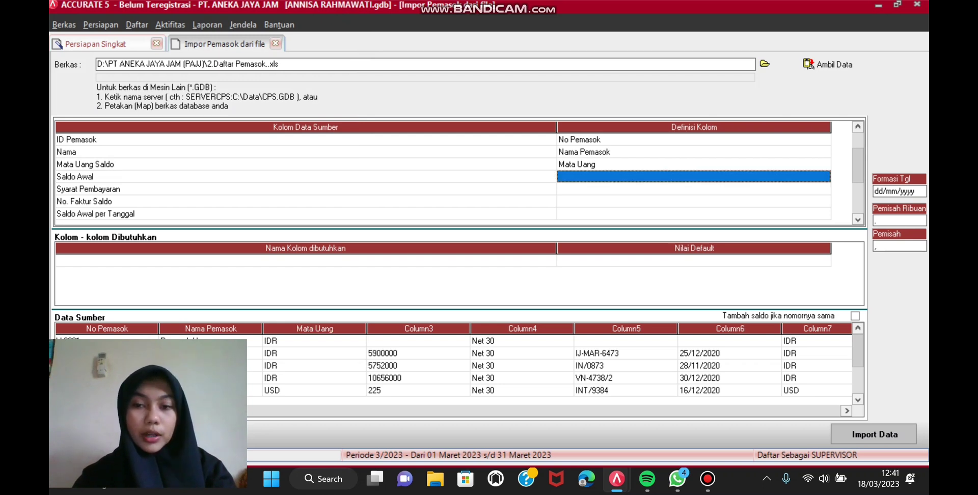
left_click(824, 176)
left_click(825, 177)
scroll(690, 214, "down", 3)
scroll(690, 214, "down", 3)
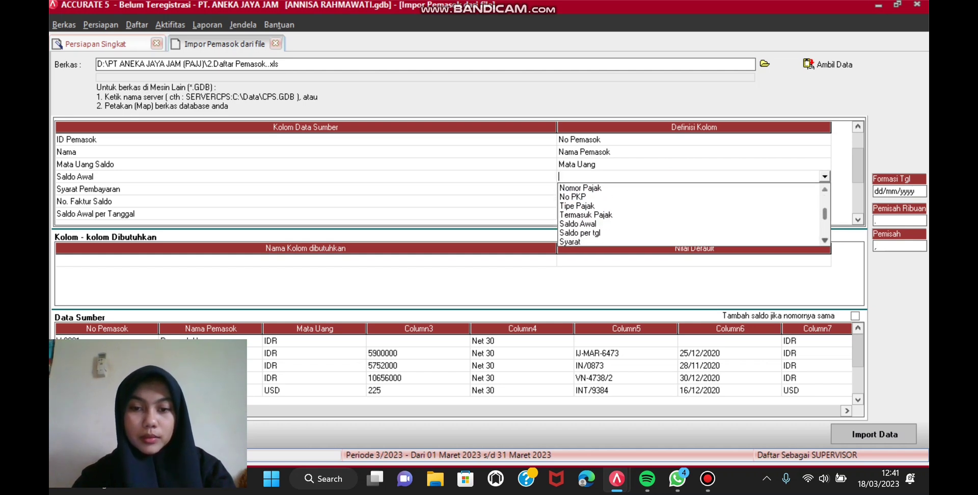
left_click(578, 223)
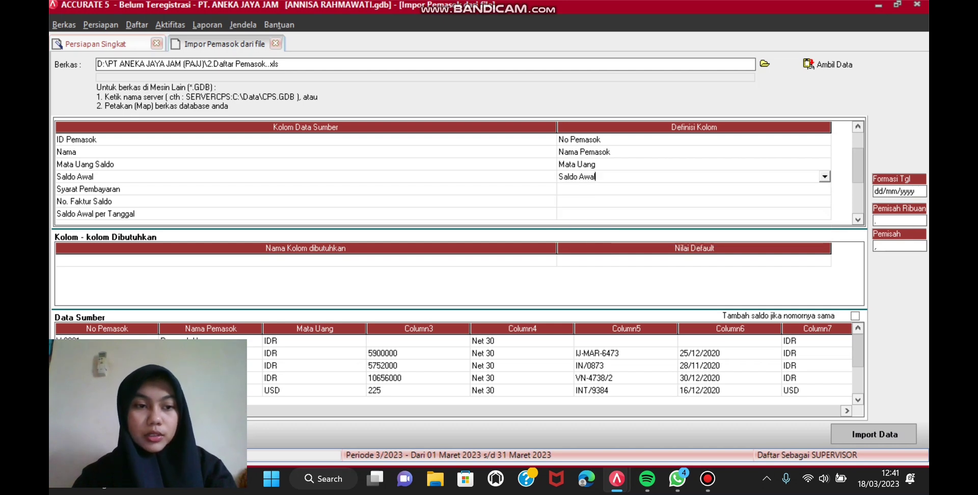
left_click(824, 189)
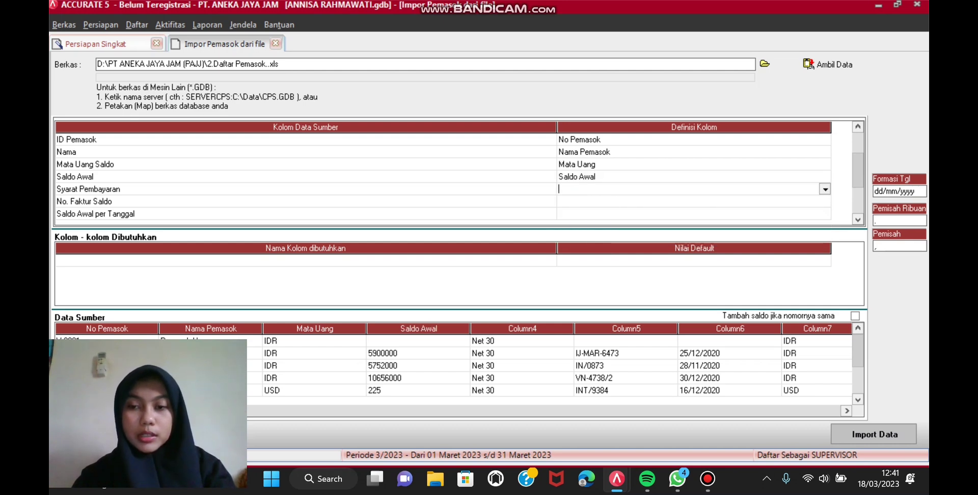
left_click(824, 189)
scroll(690, 226, "down", 2)
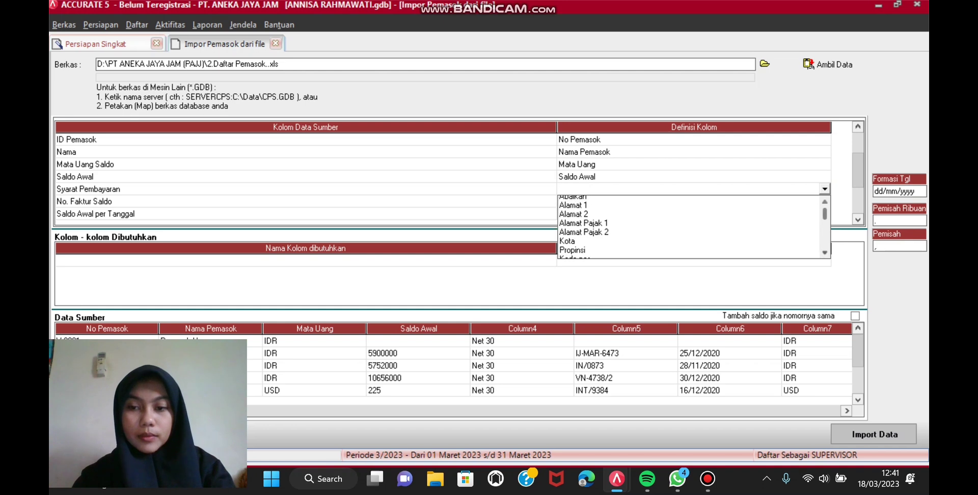
scroll(690, 226, "down", 4)
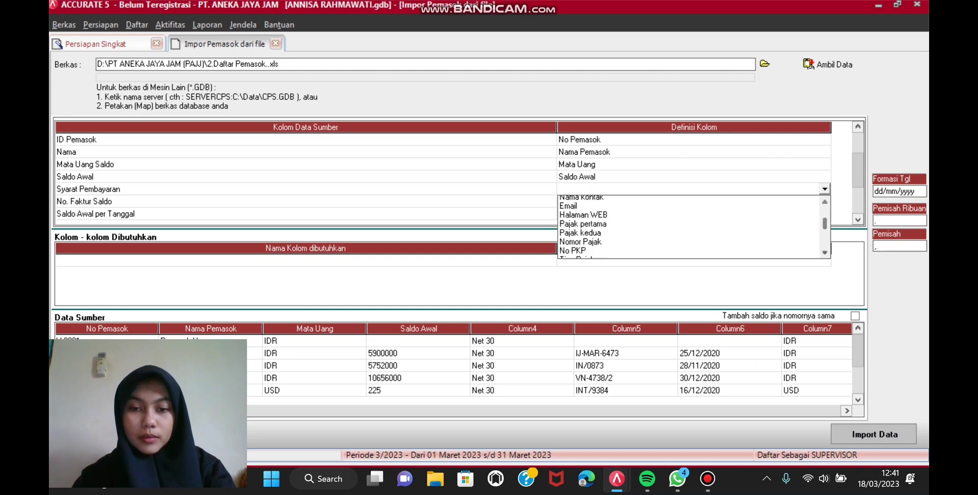
left_click(569, 245)
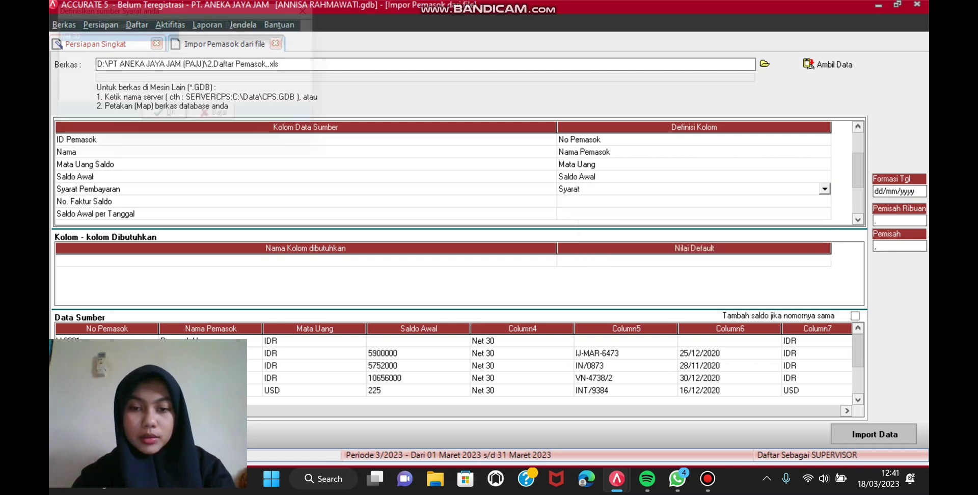
Step: Match the Net 30 payment term to C.O.D
left_click(260, 38)
left_click(260, 38)
left_click(322, 39)
key("Down")
key("Return")
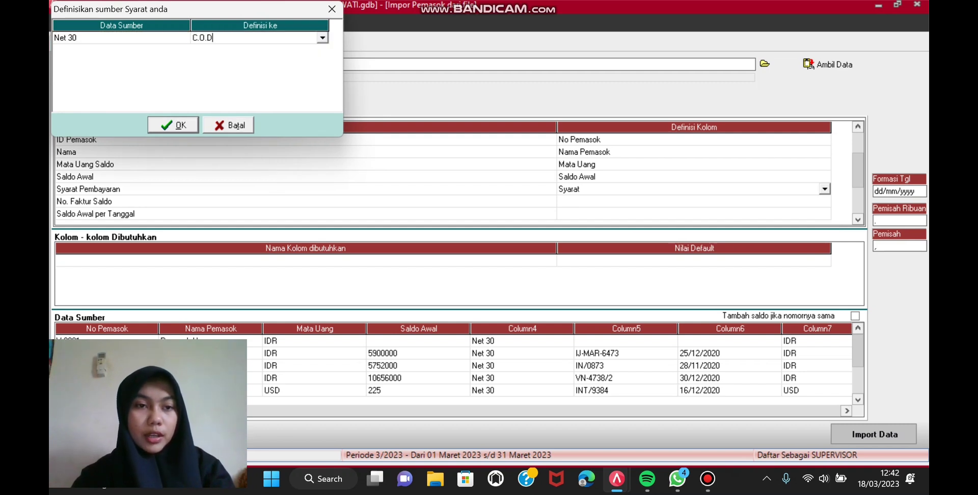
key("Return")
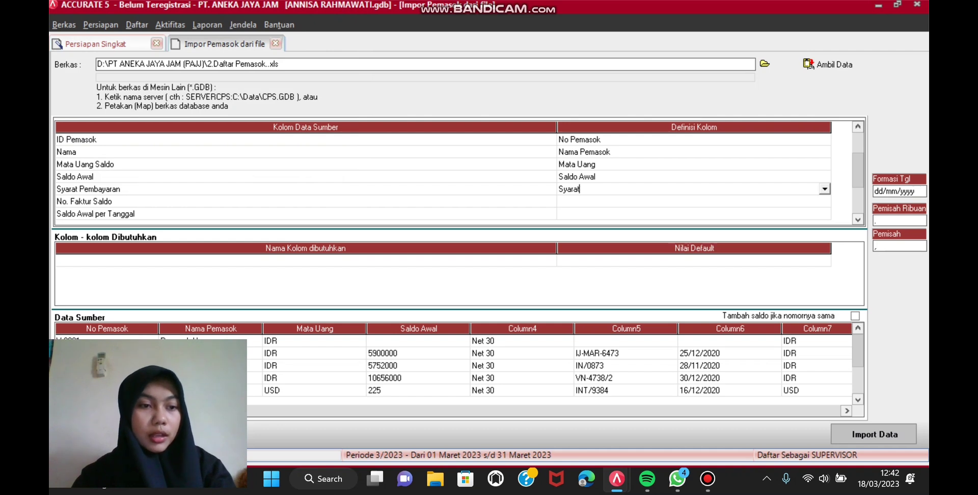
Step: Map No. Faktur Saldo to No. Faktur Saldo Awal and Saldo Awal per Tanggal to Saldo per tgl
left_click(687, 201)
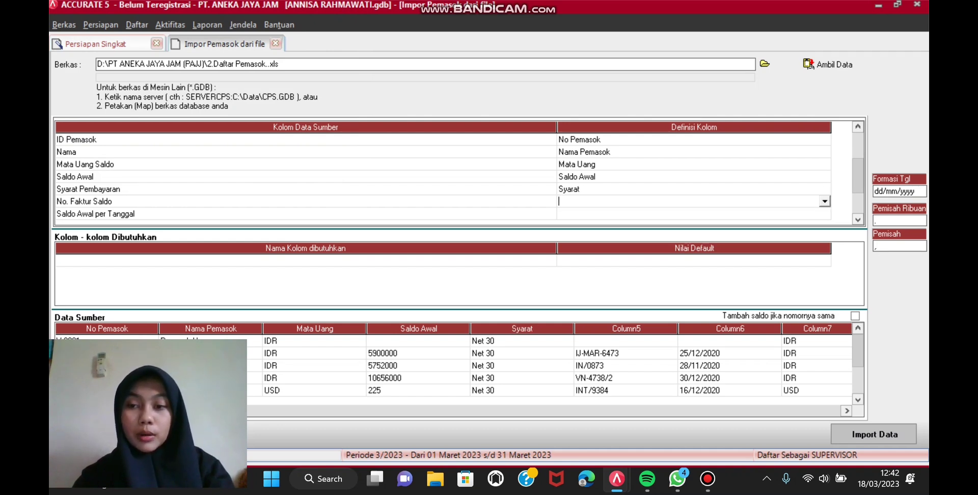
key("alt+Down")
scroll(688, 240, "down", 3)
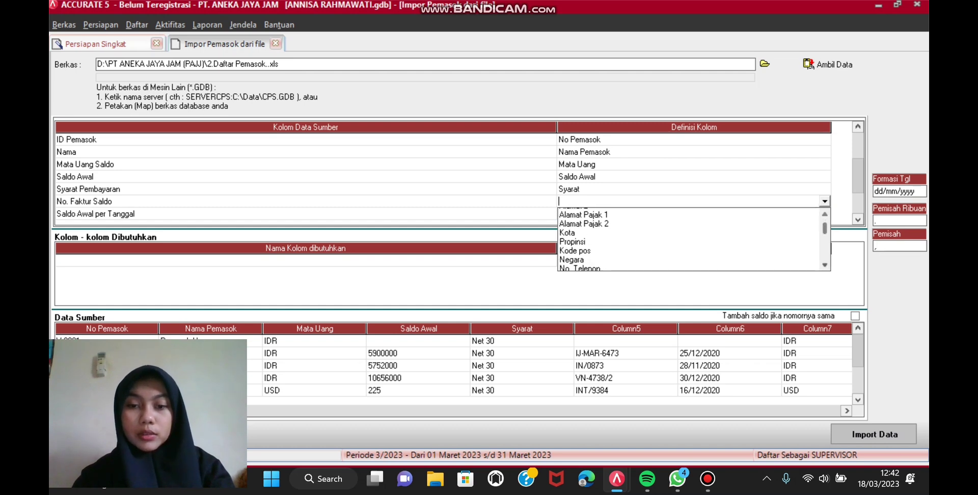
scroll(693, 239, "down", 5)
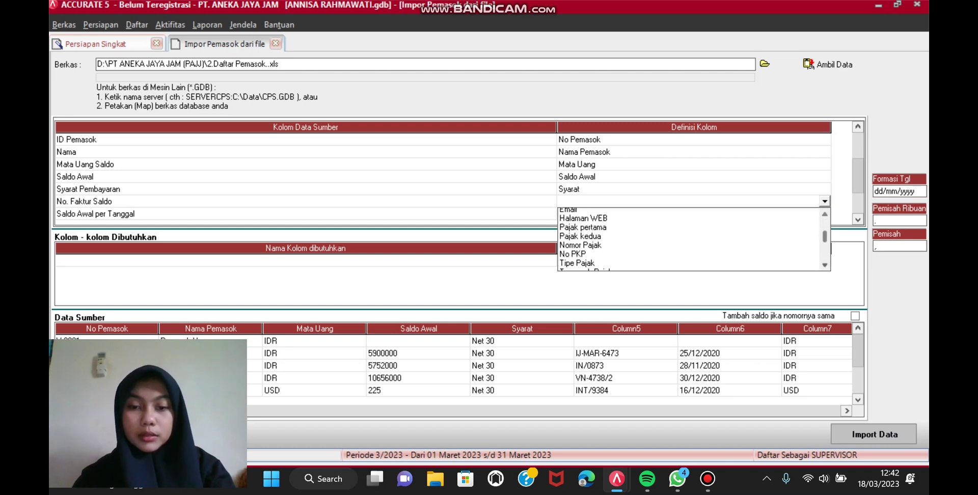
scroll(692, 240, "down", 1)
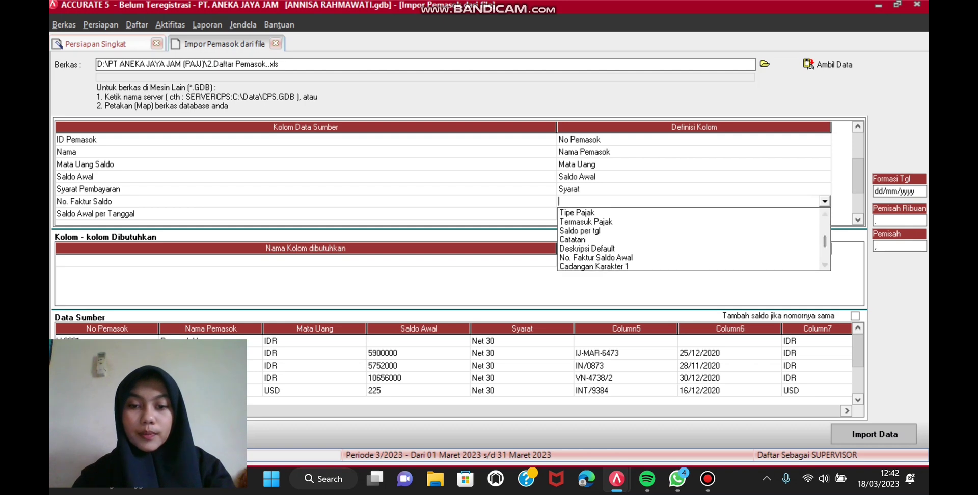
left_click(596, 257)
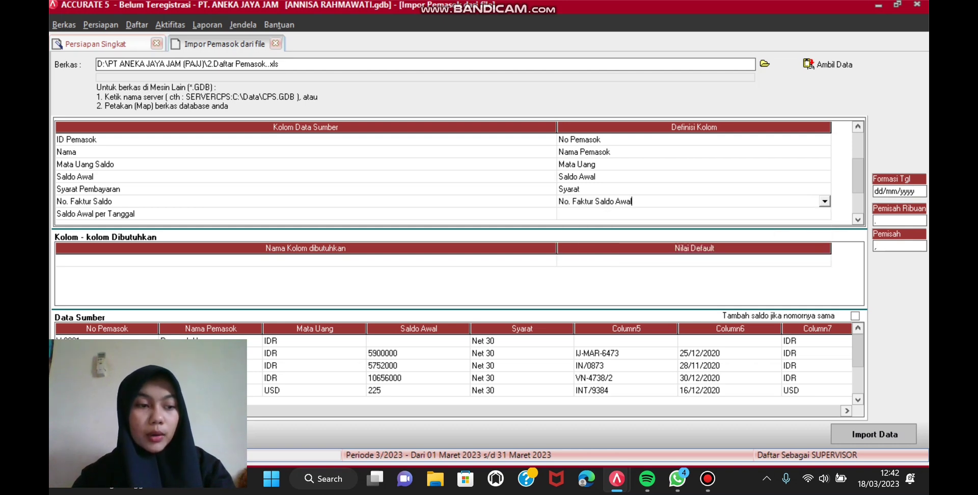
left_click(693, 214)
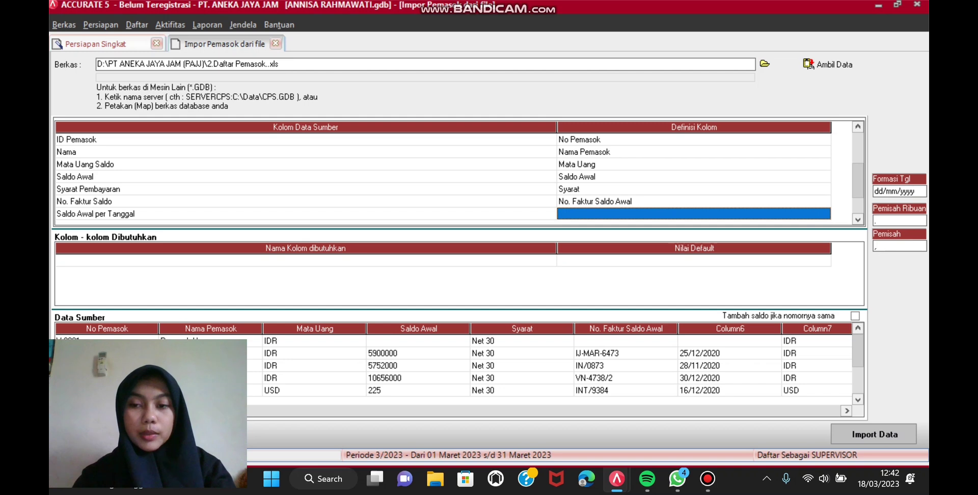
key("alt+Down")
scroll(693, 252, "down", 9)
scroll(693, 252, "down", 5)
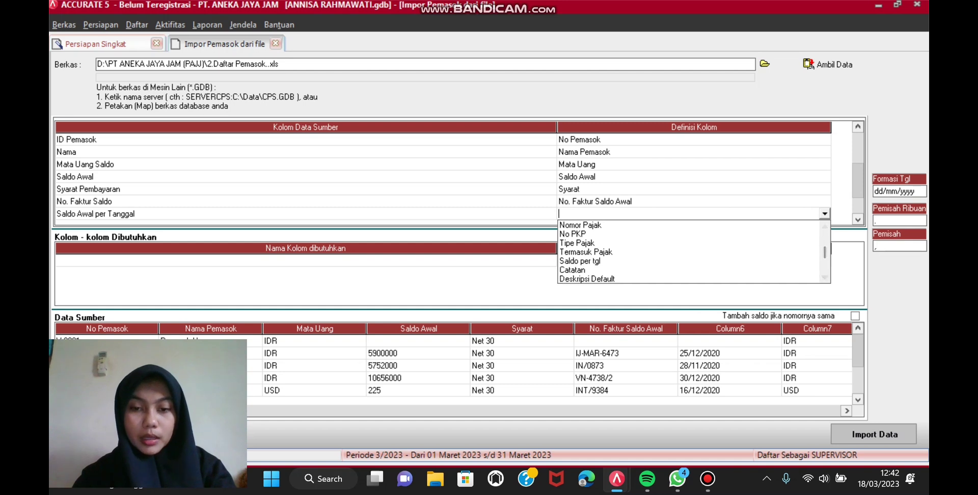
left_click(581, 261)
key("Down")
key("Down")
key("Down")
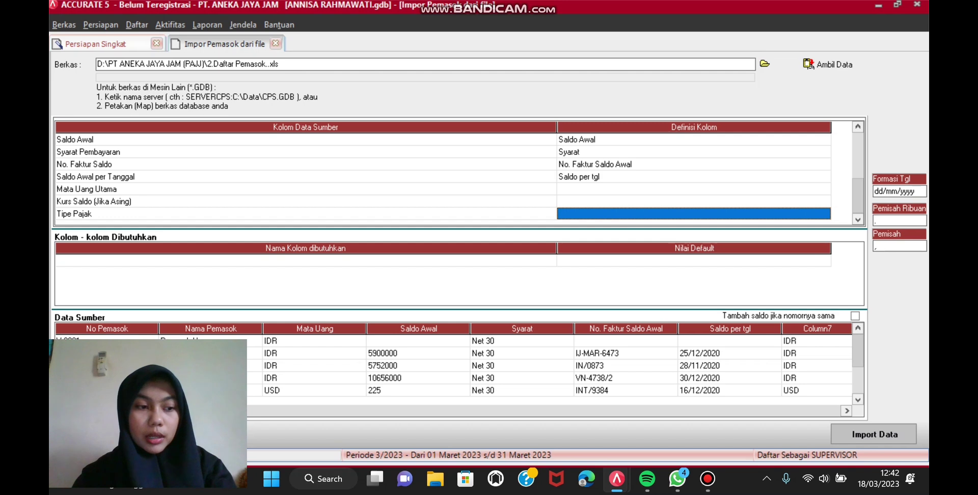
Step: Set the Mata Uang Utama and Kurs Saldo columns to Abaikan
left_click(694, 188)
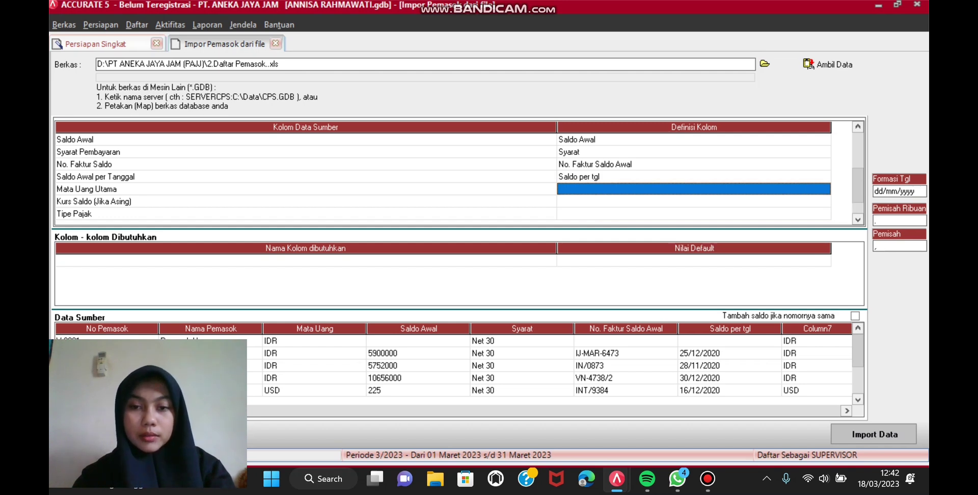
left_click(694, 189)
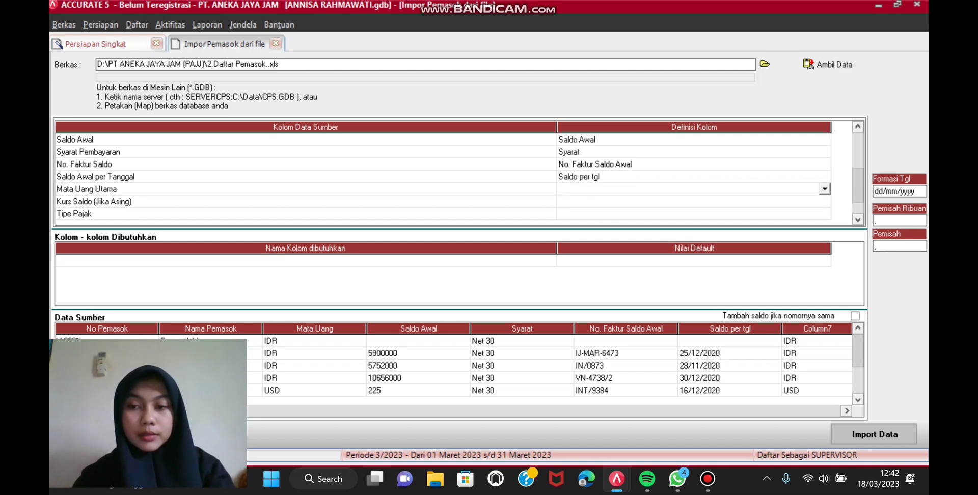
left_click(824, 189)
left_click(687, 200)
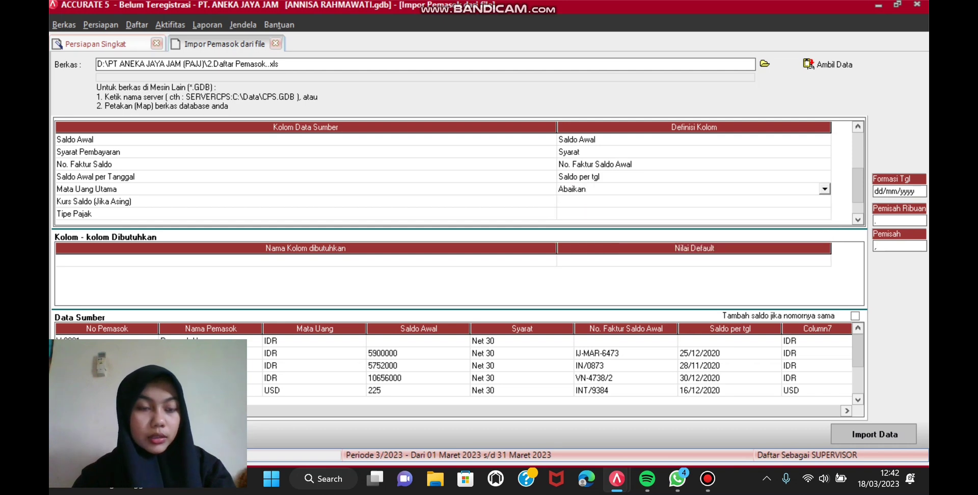
left_click(688, 201)
left_click(687, 201)
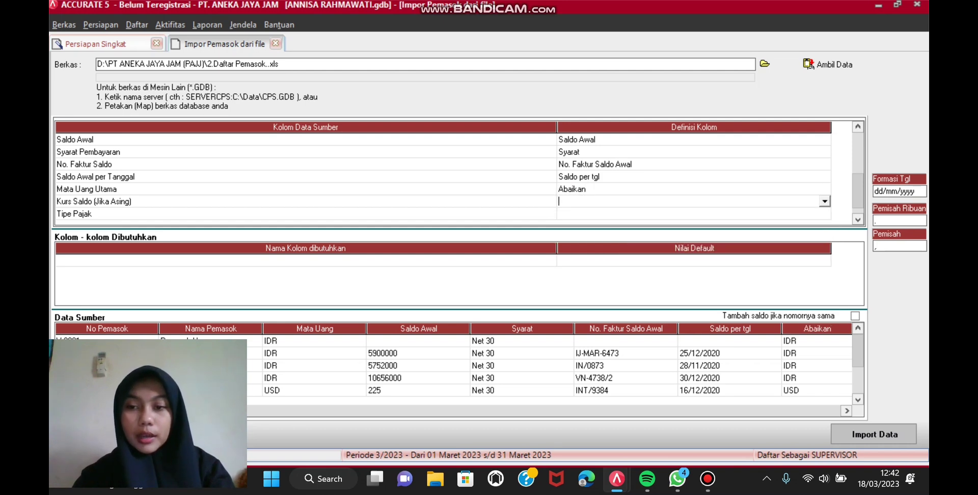
left_click(825, 201)
key("Return")
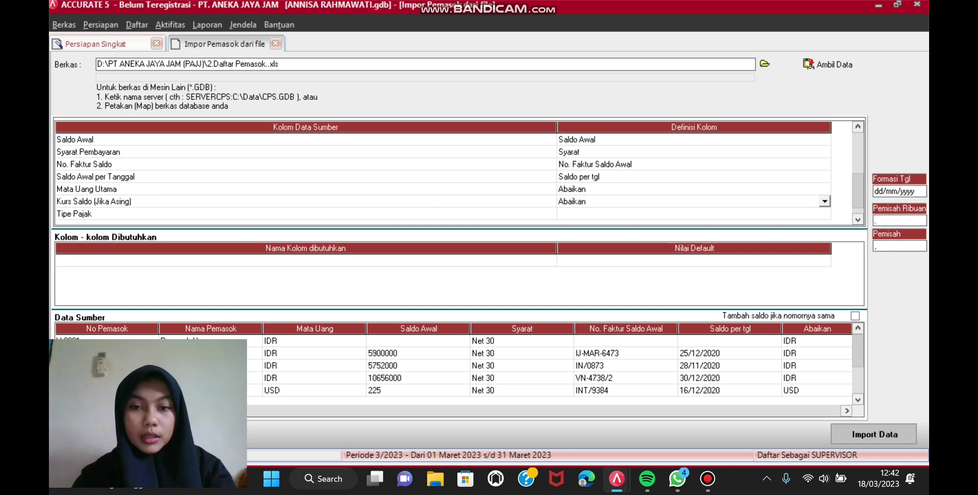
Step: Map Tipe Pajak with PRLHNDLMNEGERI_PPN to Perolehan dalam negeri - Pemungut PPN, then import the five suppliers
left_click(688, 213)
left_click(824, 214)
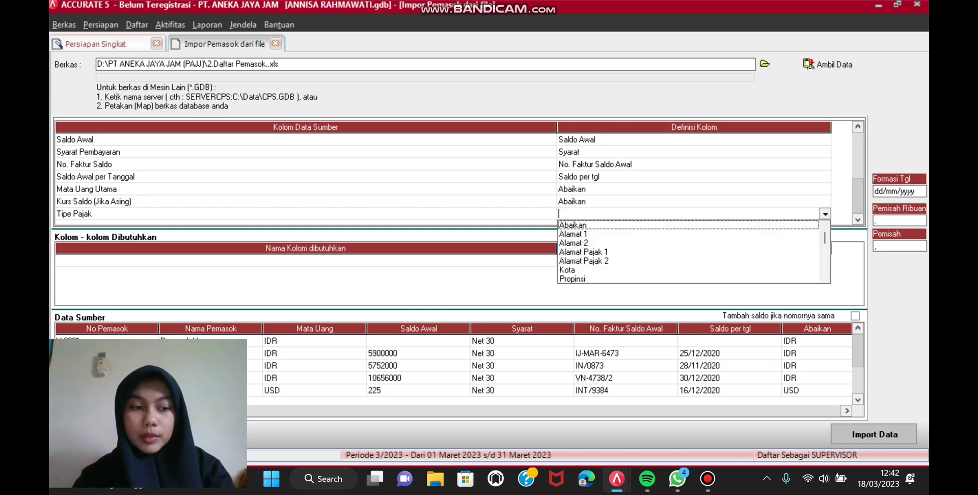
scroll(688, 251, "down", 2)
scroll(687, 252, "down", 5)
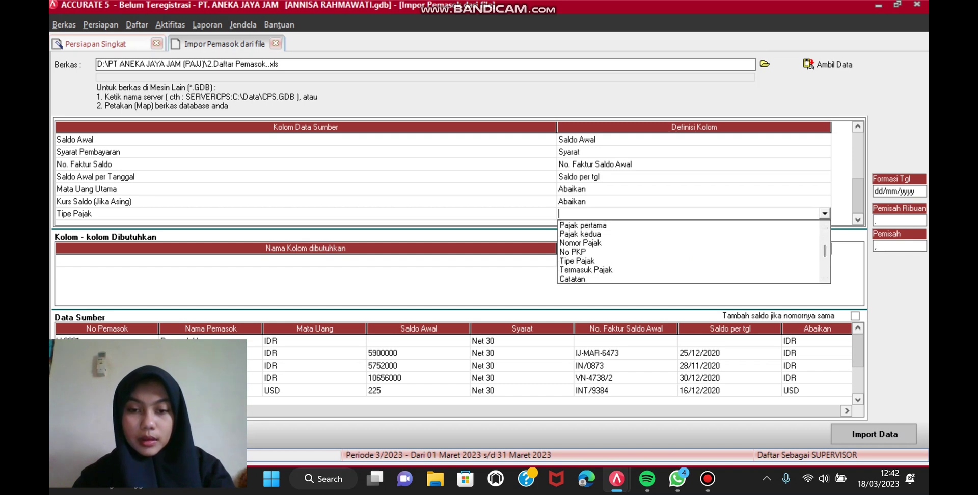
left_click(577, 260)
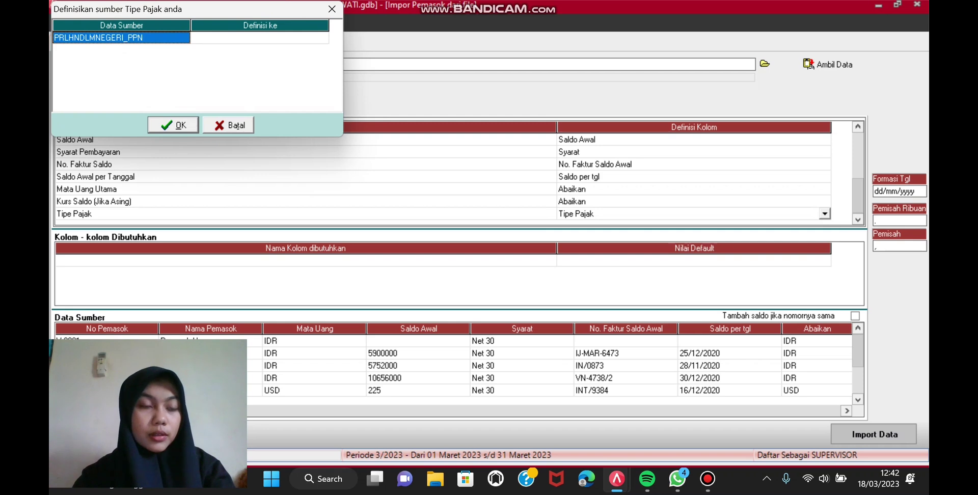
left_click(260, 37)
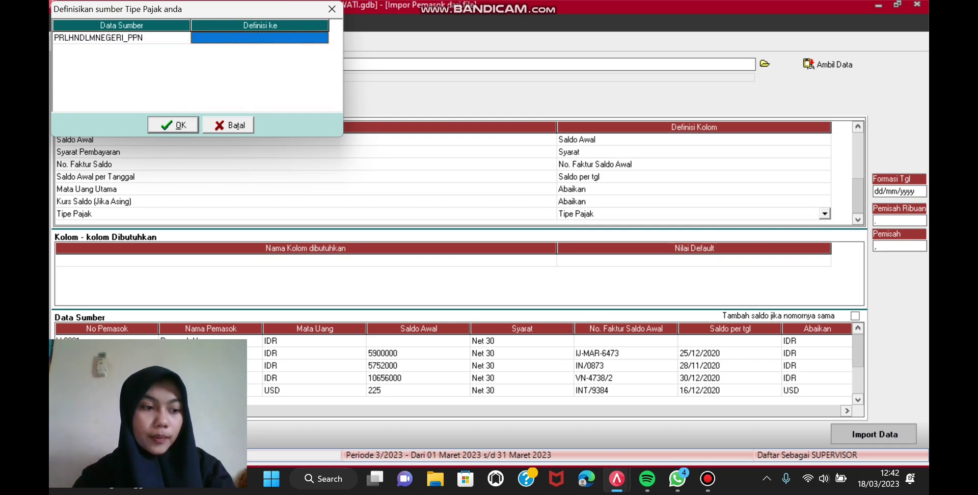
left_click(260, 37)
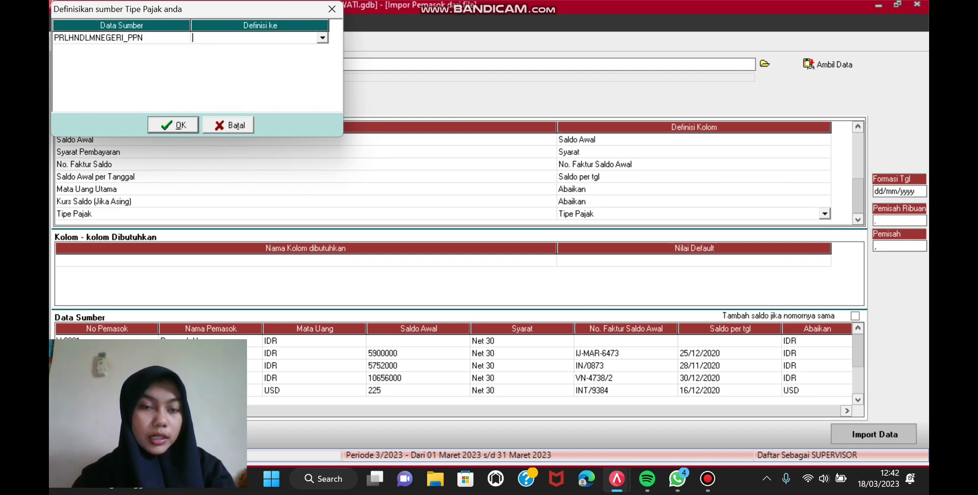
key("alt+Down")
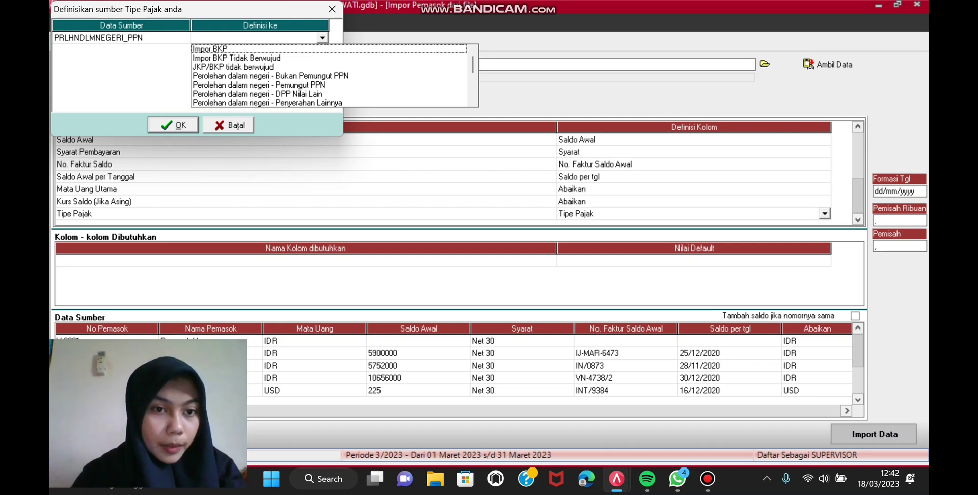
left_click(259, 85)
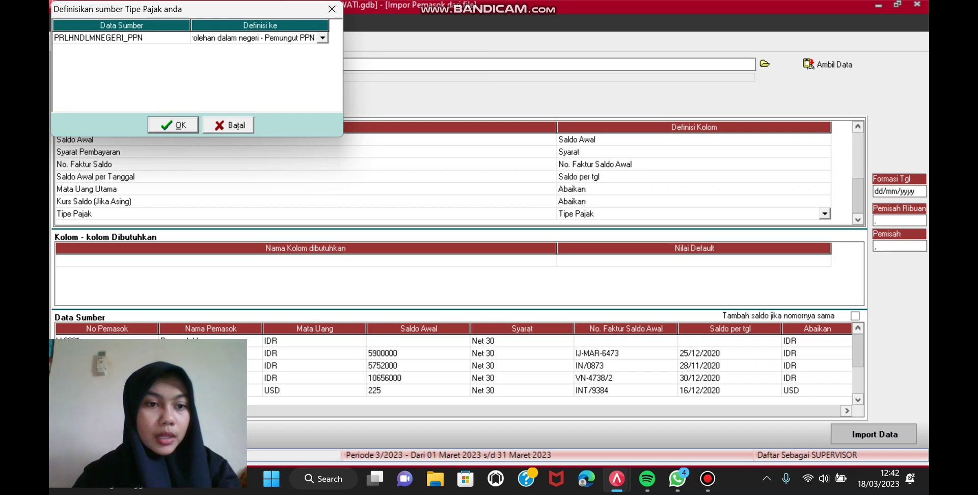
key("Return")
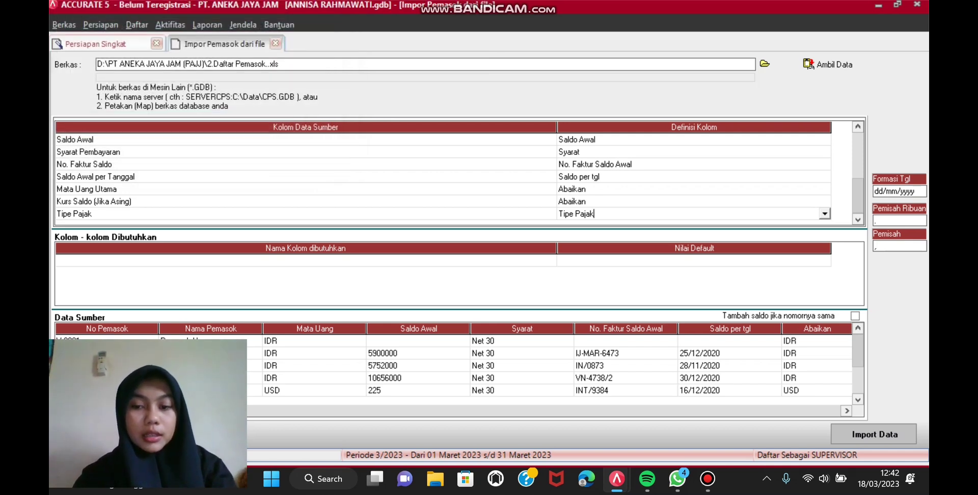
key("Return")
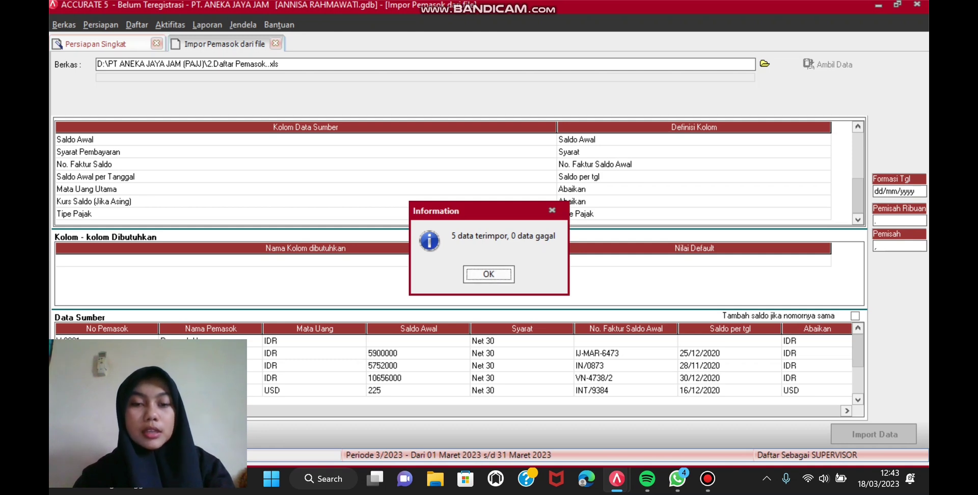
key("Return")
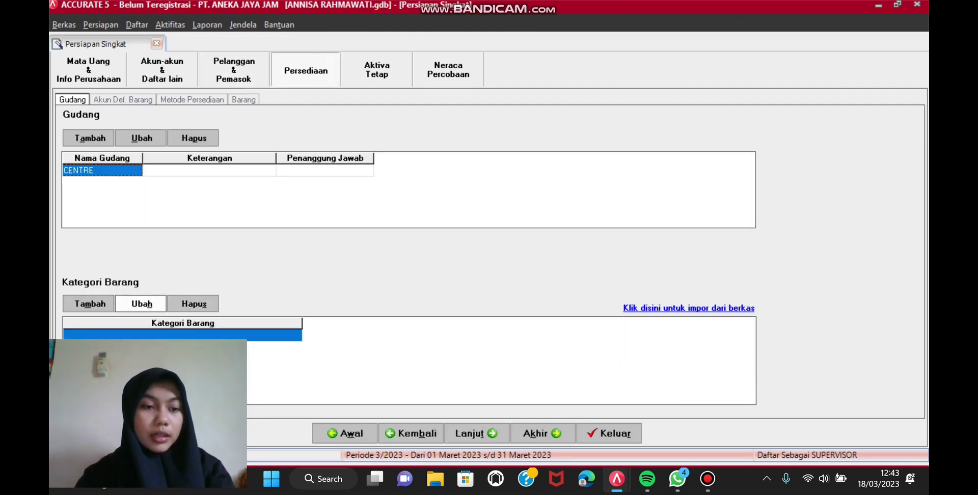
Step: Add warehouse DEPAN with address MEDAN
left_click(324, 170)
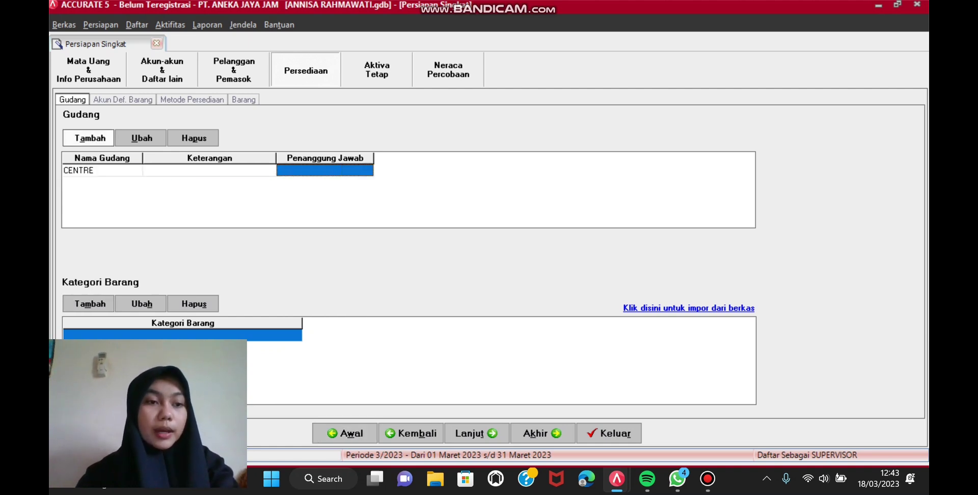
left_click(90, 137)
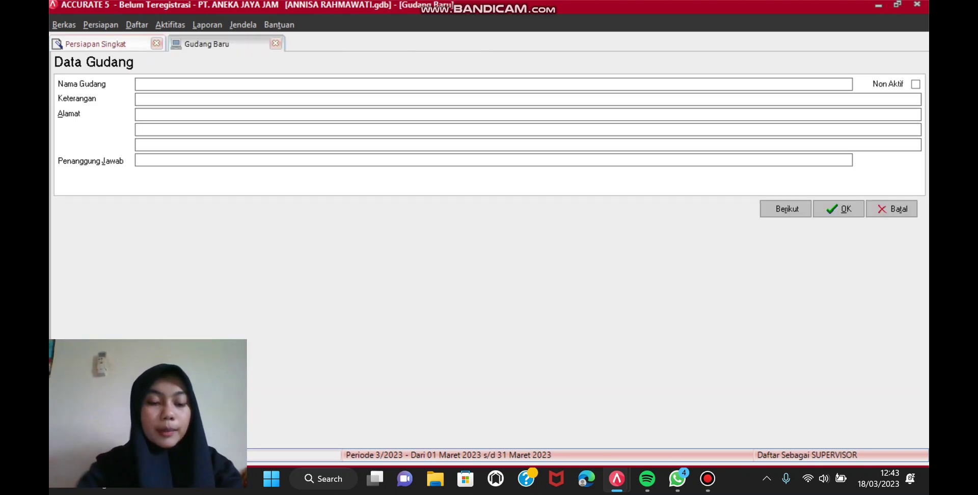
type("DEPAN")
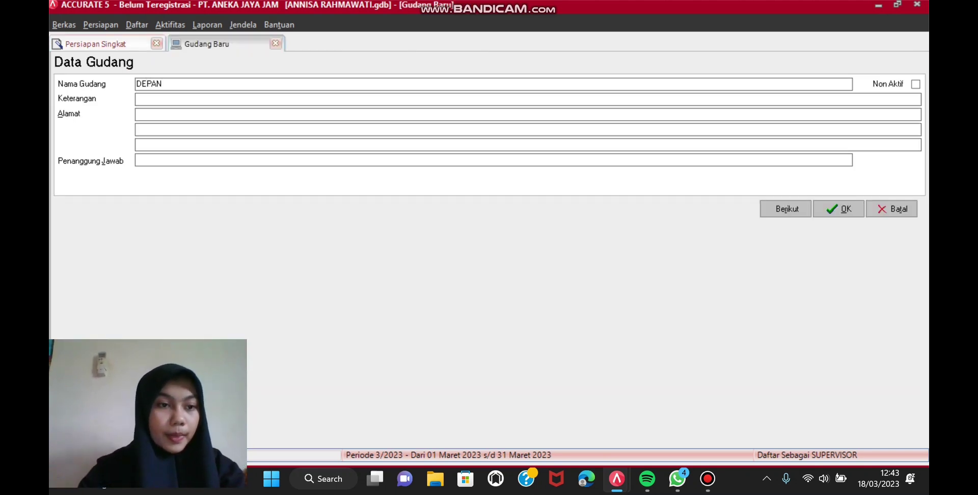
left_click(136, 99)
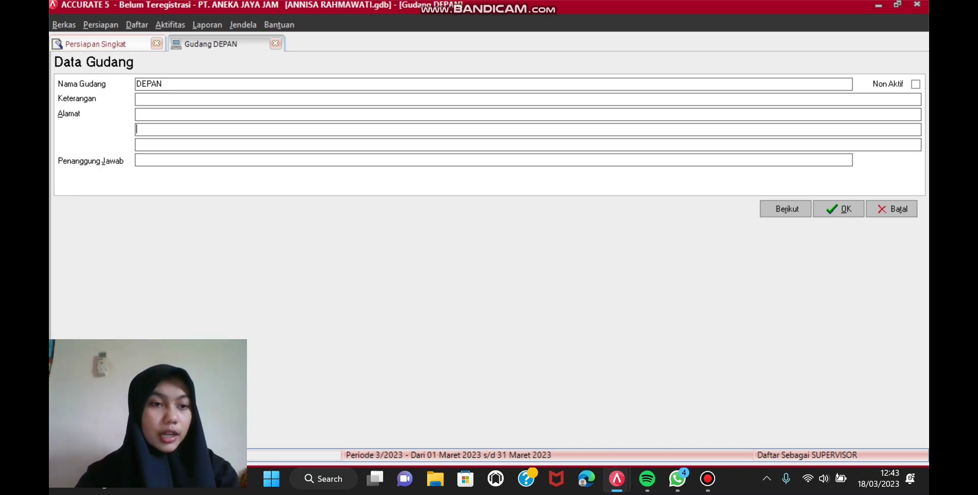
type("MEDAN")
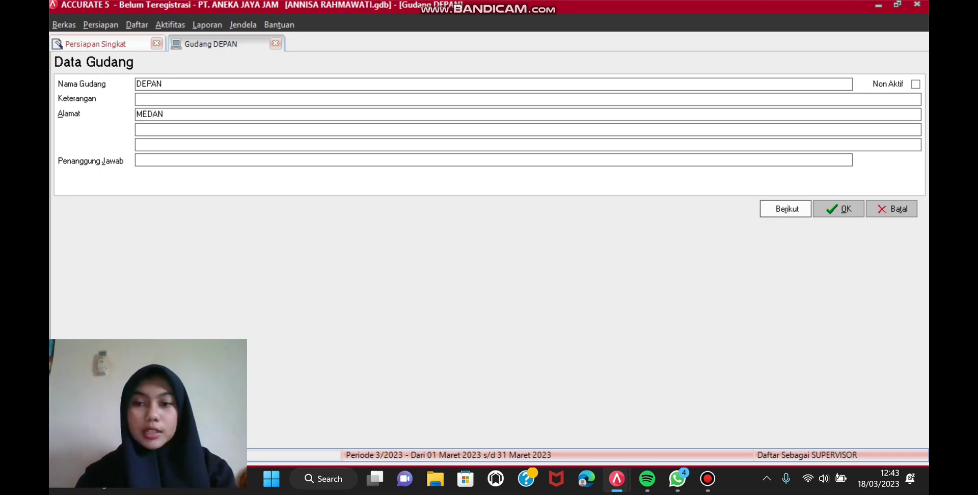
key("Return")
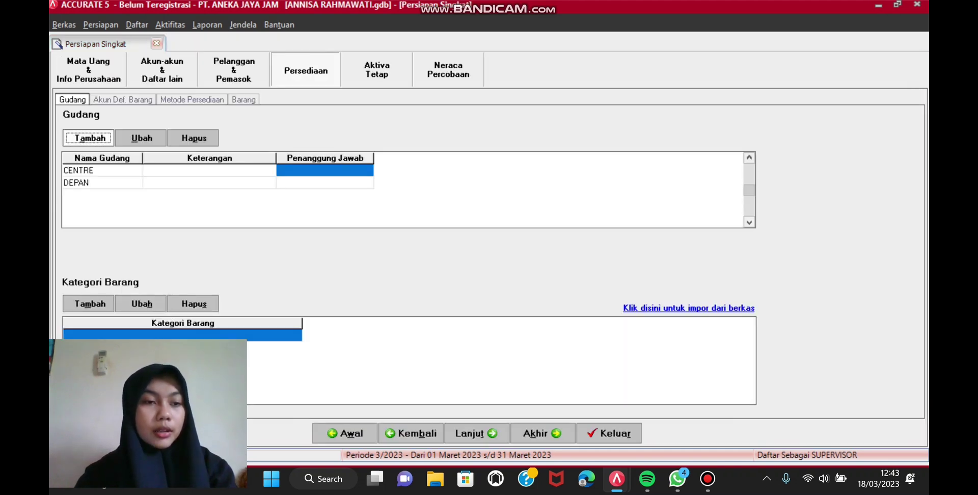
Step: Add warehouse BELAKANG with address MEDAN
key("Return")
type("BELK")
key("BackSpace")
type("AKANG")
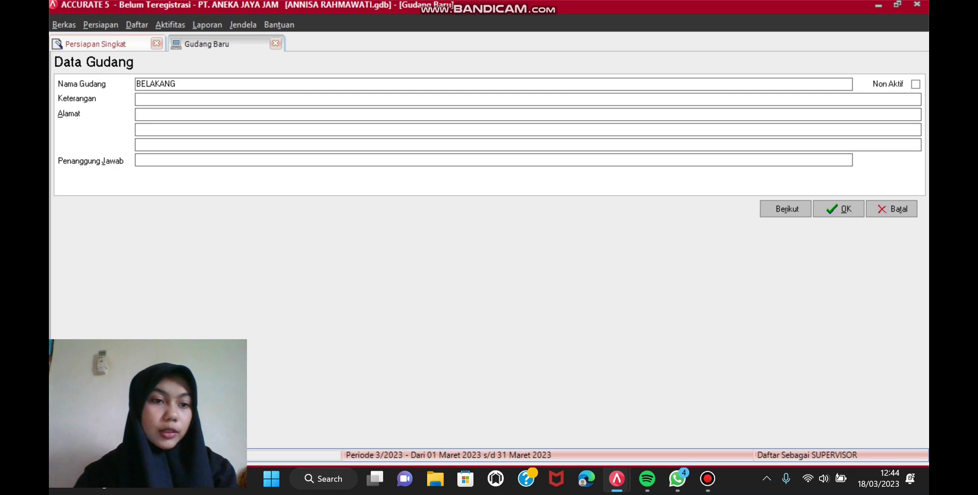
key("Tab")
type("MEDAN")
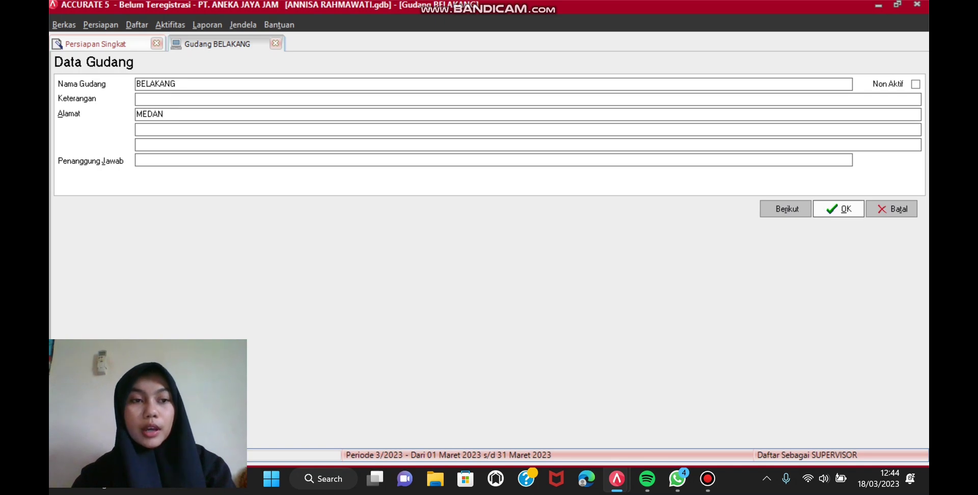
key("Return")
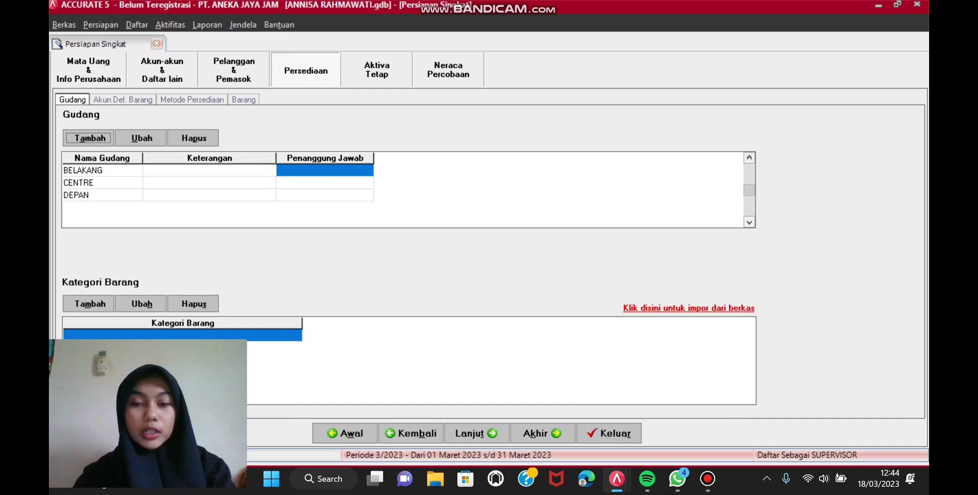
Step: Load the Excel file 4.Daftar Barang as the item category import source
left_click(689, 307)
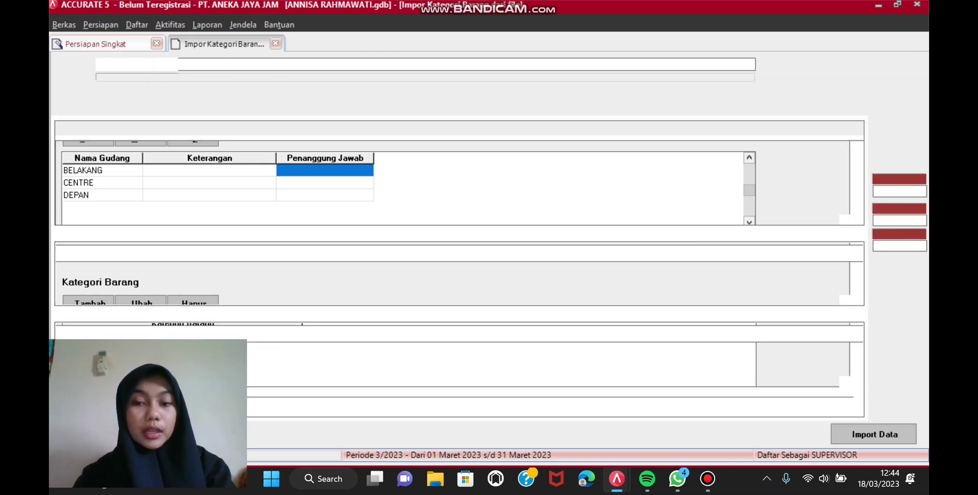
left_click(766, 64)
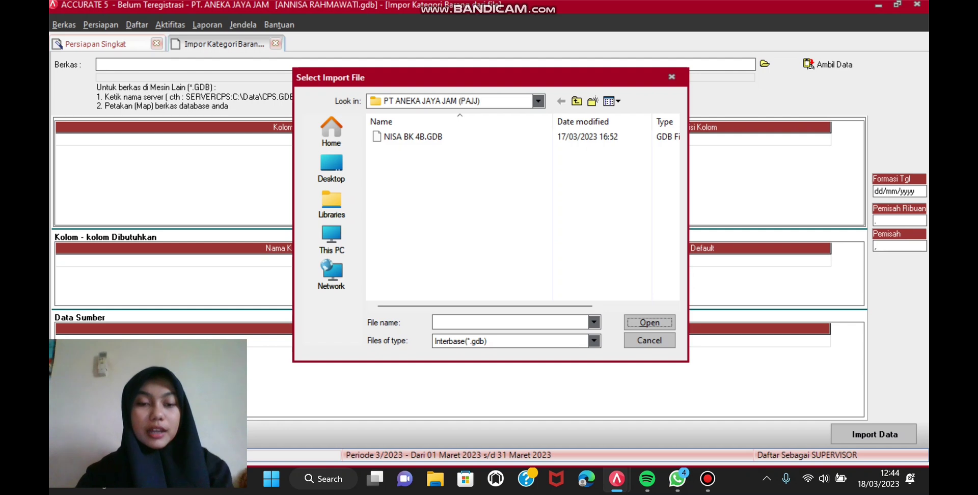
left_click(593, 341)
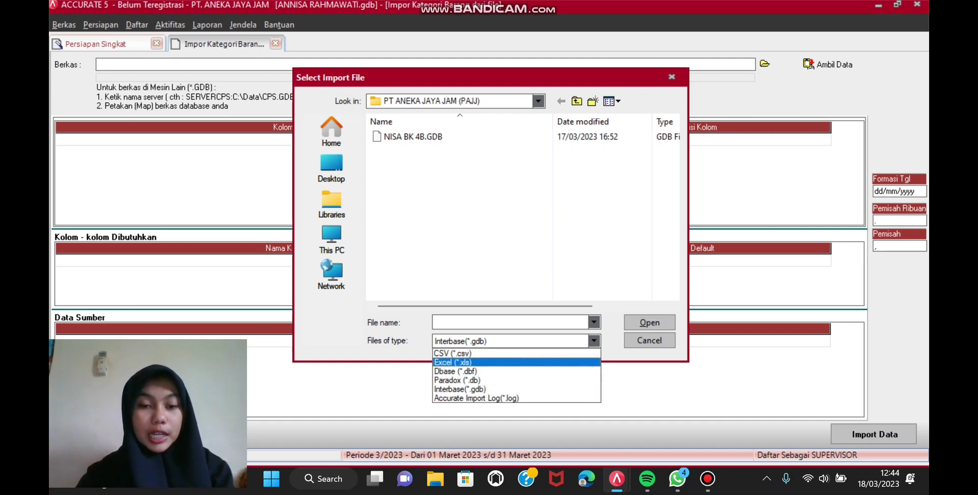
left_click(453, 362)
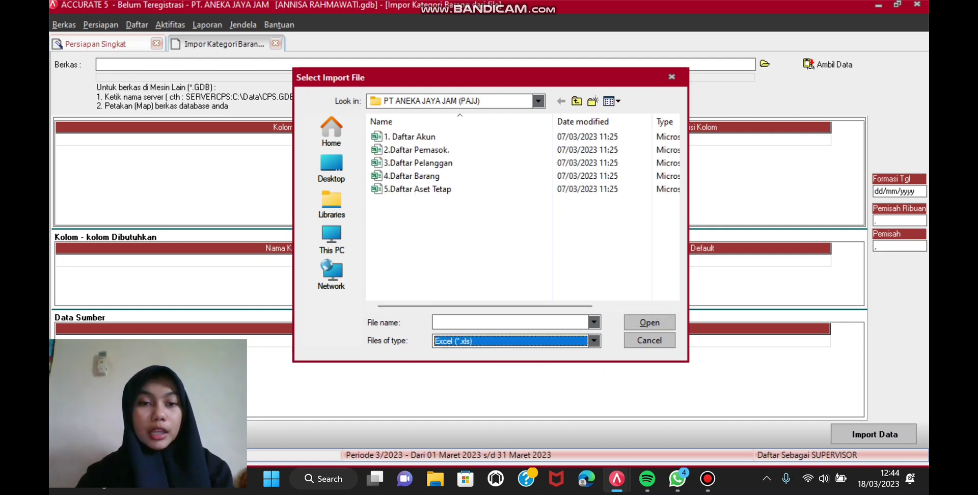
left_click(411, 176)
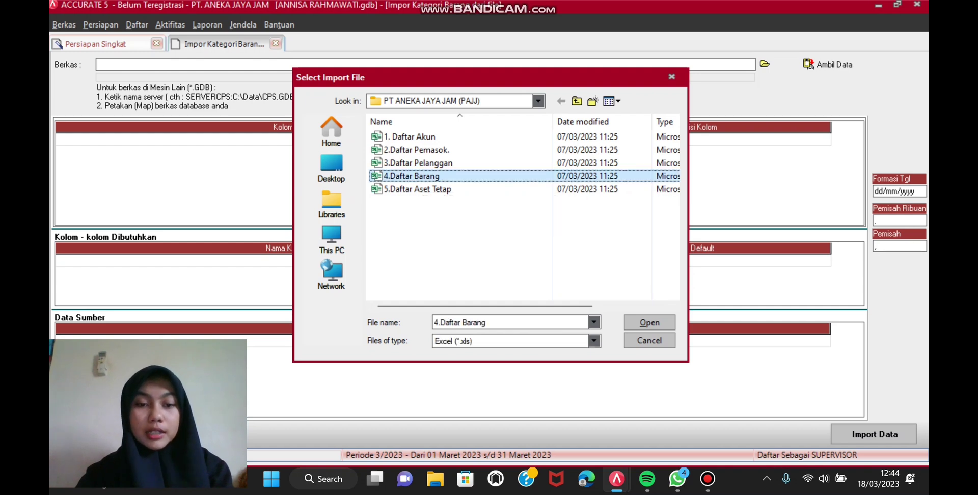
key("Return")
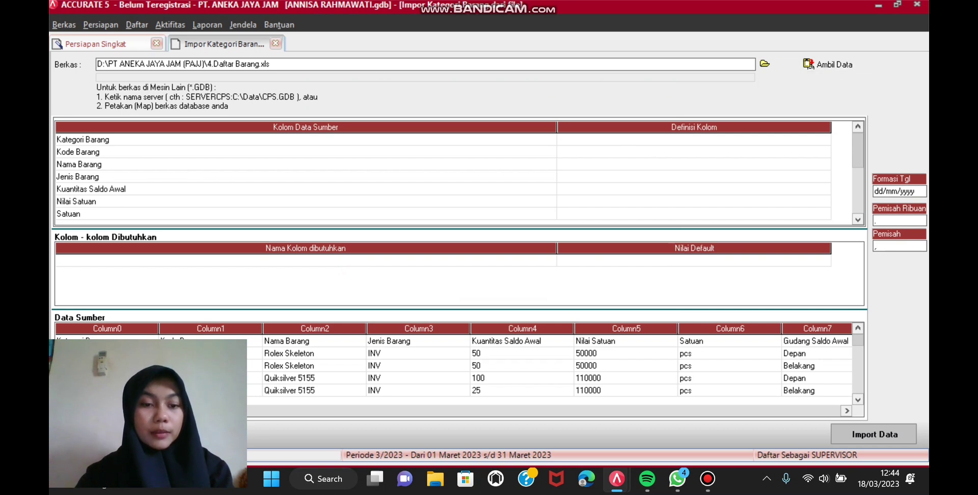
Step: Delete the header row from the item category source data
right_click(283, 341)
left_click(311, 362)
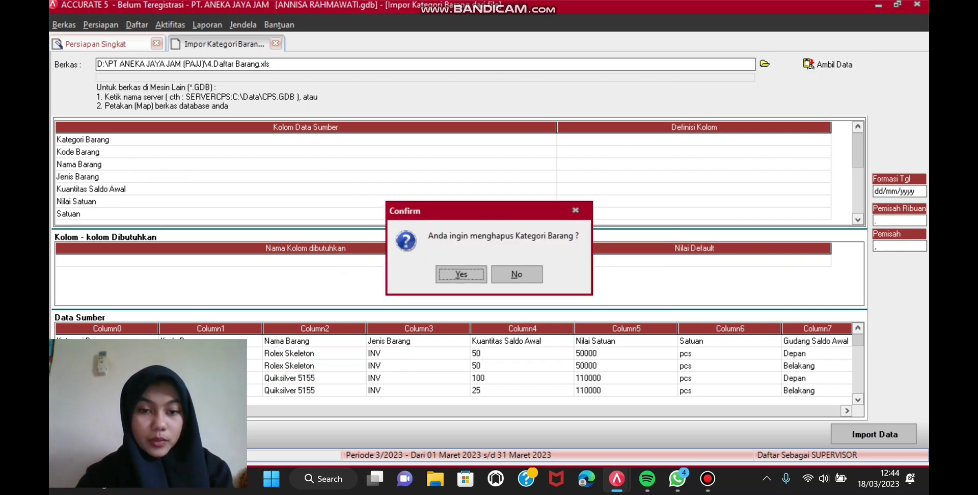
key("Return")
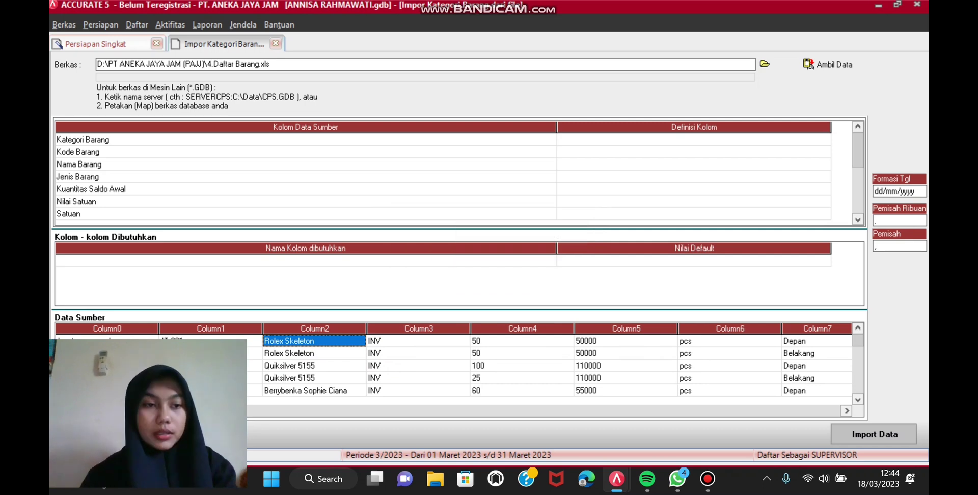
Step: Map Kategori Barang to Nama Kategori and set Kode Barang, Nama Barang and Jenis Barang to Abaikan
left_click(693, 140)
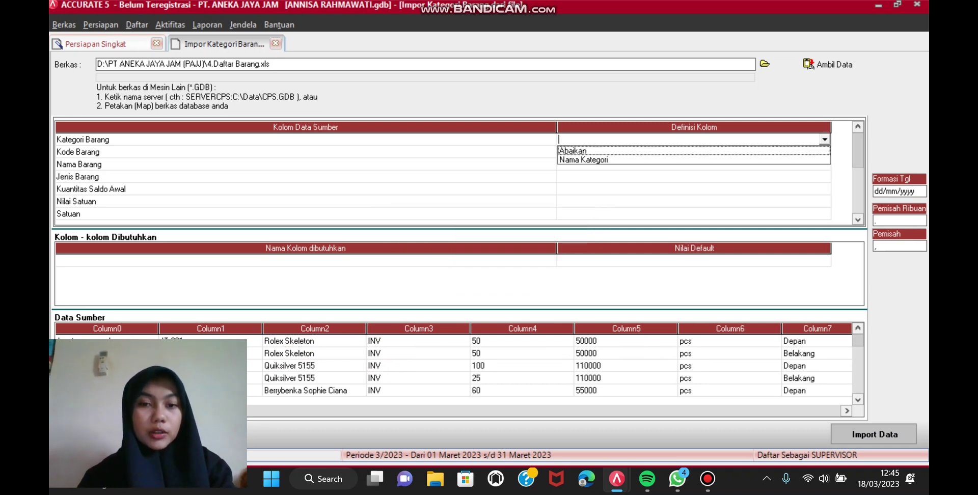
key("Down")
key("Return")
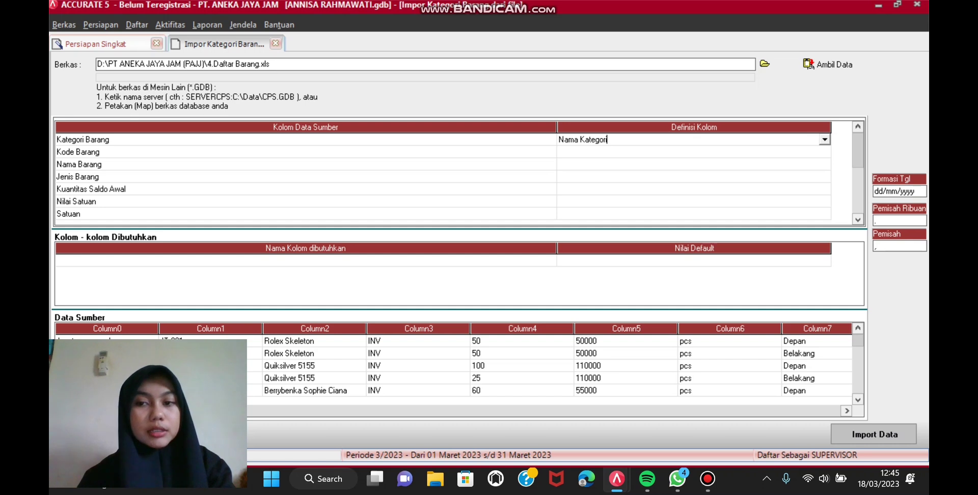
key("Down")
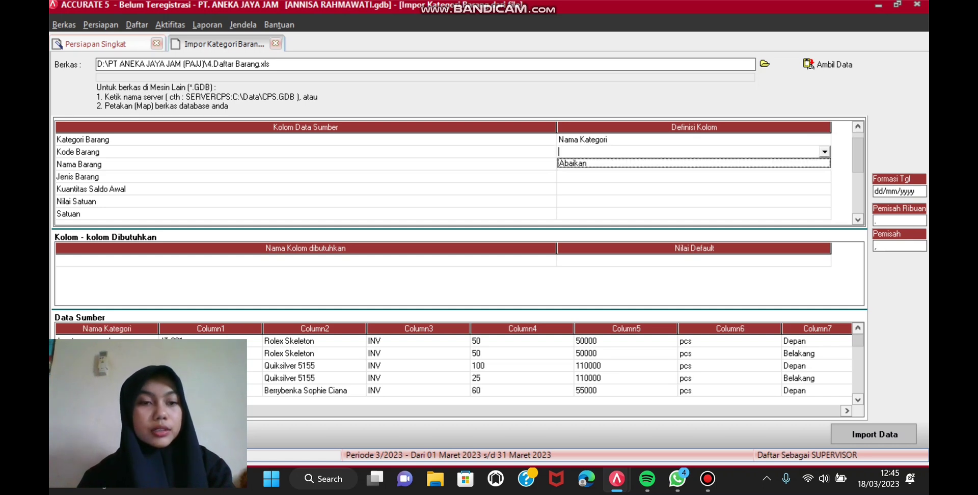
key("Return")
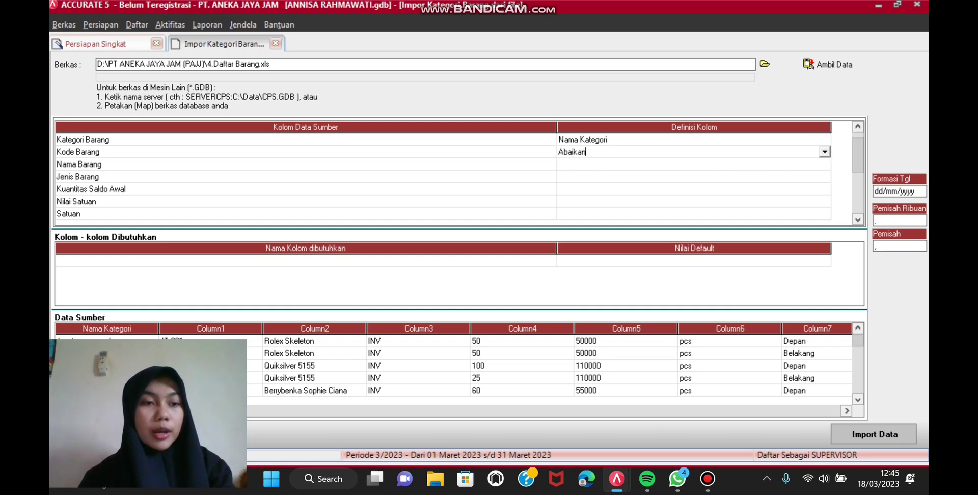
key("Down")
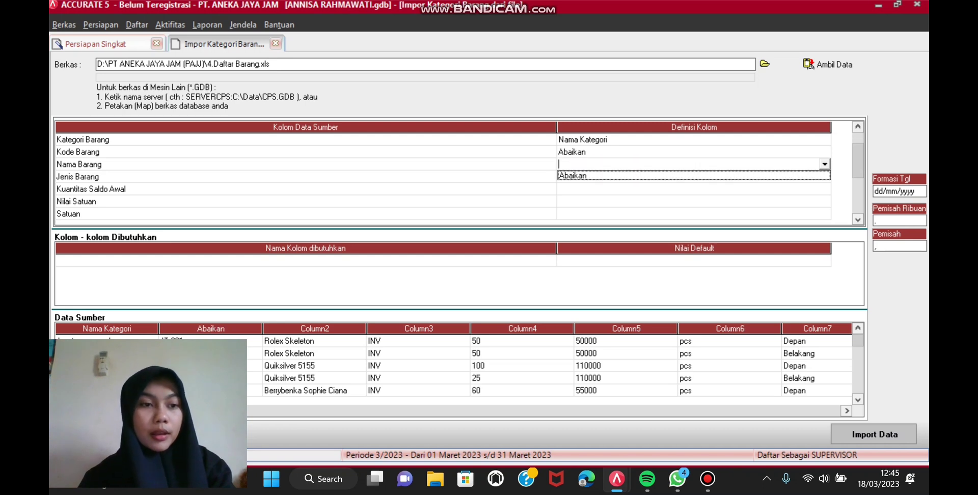
key("Return")
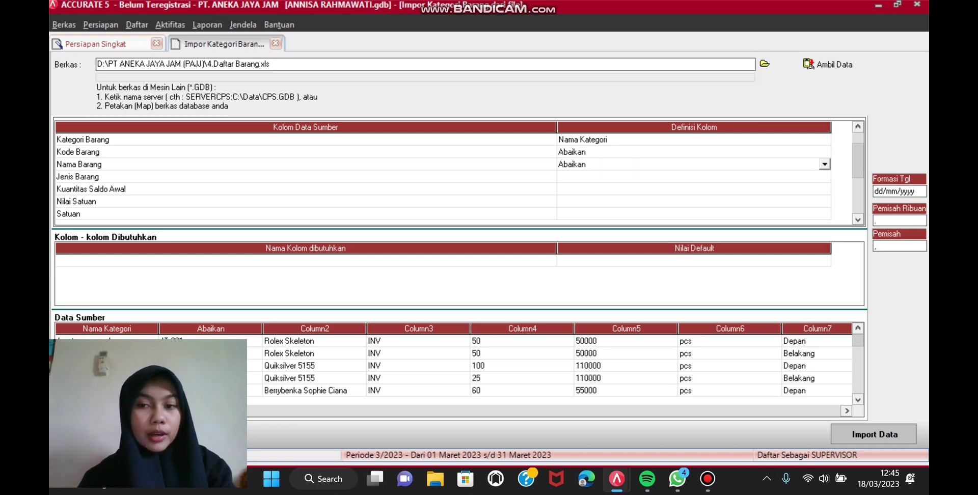
key("Down")
key("Return")
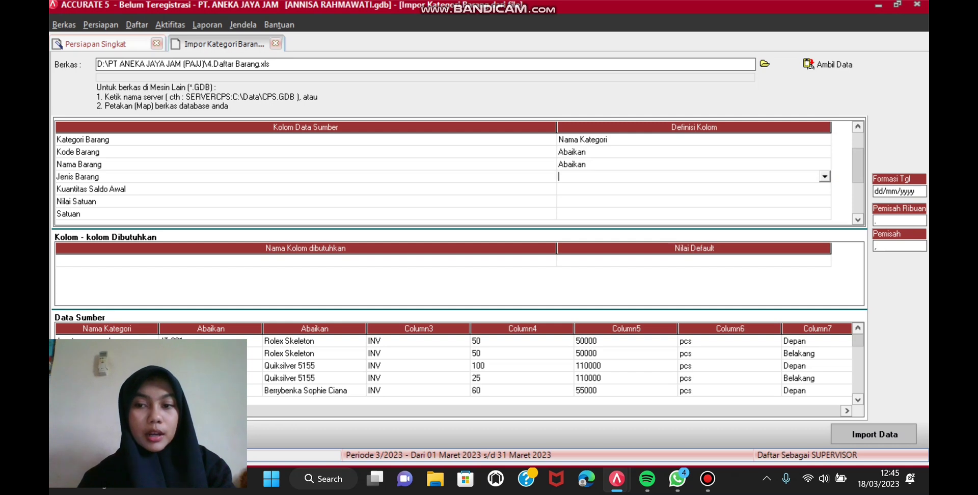
key("alt+Down")
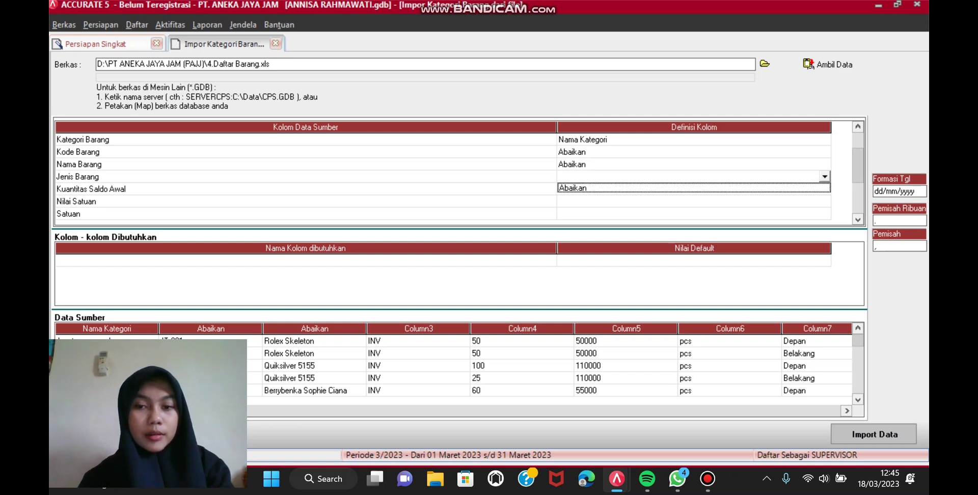
key("Return")
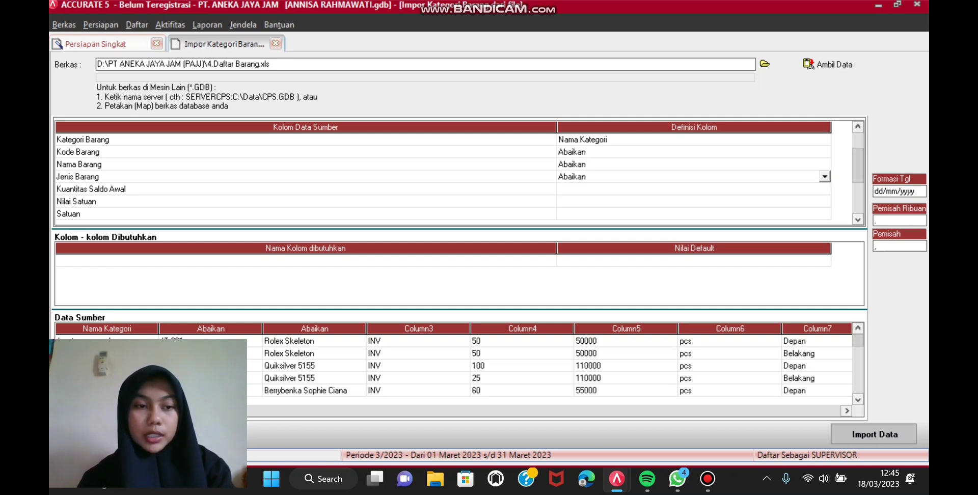
Step: Set Kuantitas Saldo Awal, Nilai Satuan and Satuan to Abaikan
key("Down")
key("Return")
key("alt+Down")
key("Return")
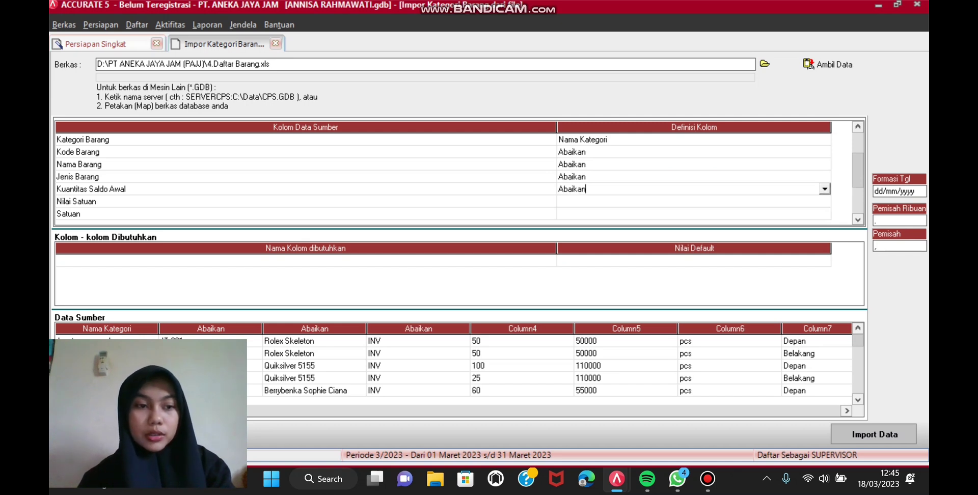
key("Down")
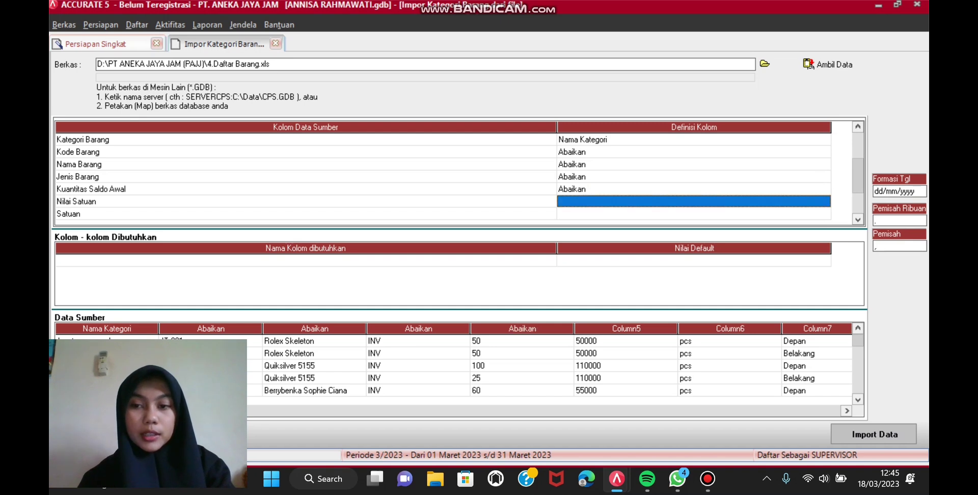
key("Return")
key("alt+Down")
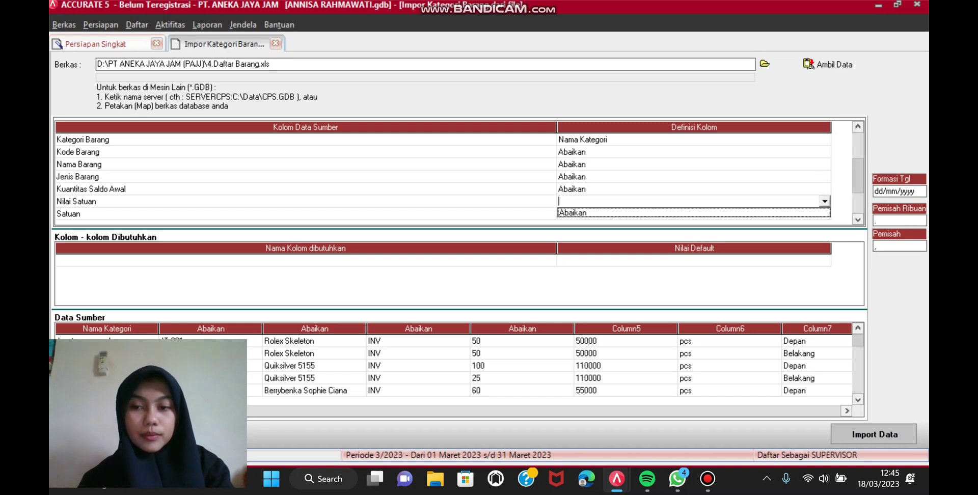
key("Return")
key("Down")
key("Return")
key("alt+Down")
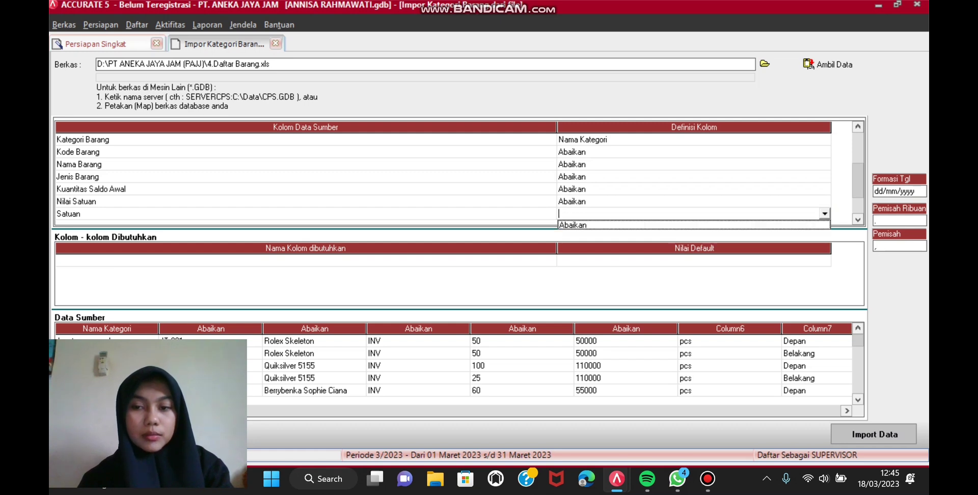
key("Return")
Step: Set Gudang Saldo Awal, Def. Hrg. Jual Satuan #1 and PPN to Abaikan
key("Down")
key("Down")
key("Down")
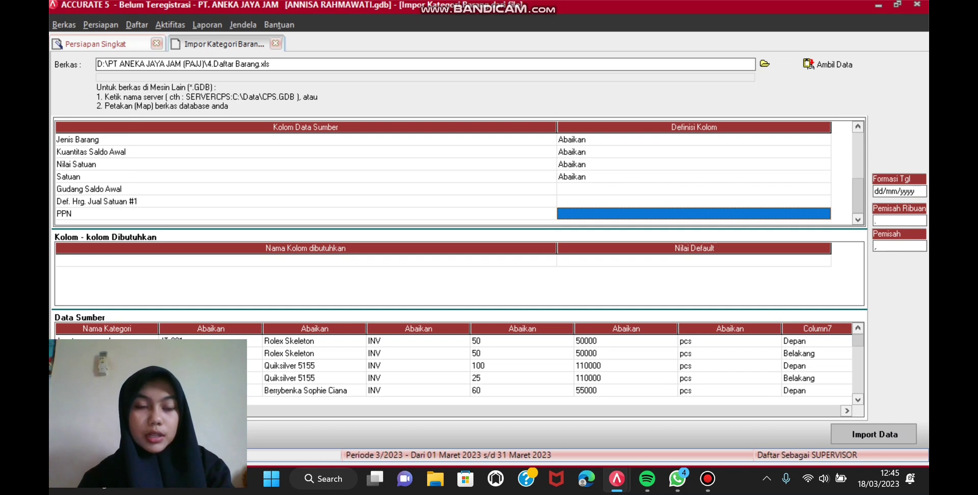
key("Up")
key("Up")
key("Return")
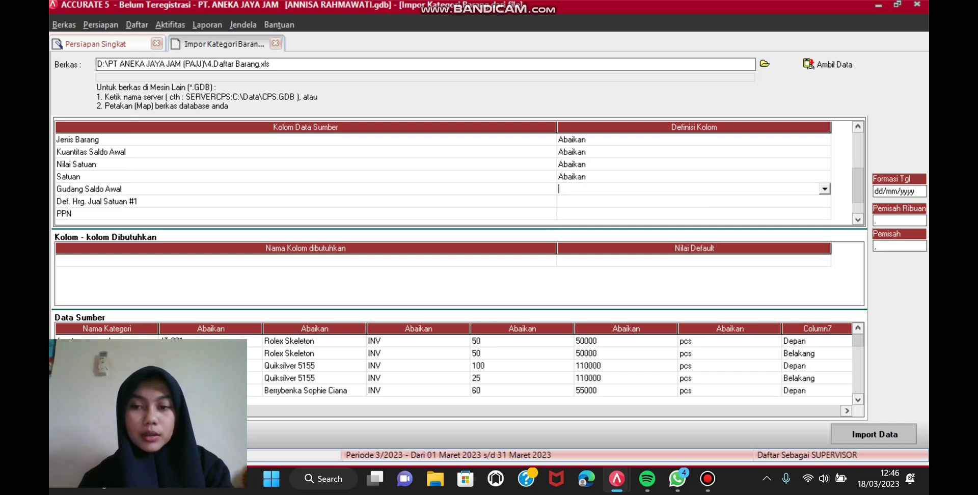
key("alt+Down")
key("Return")
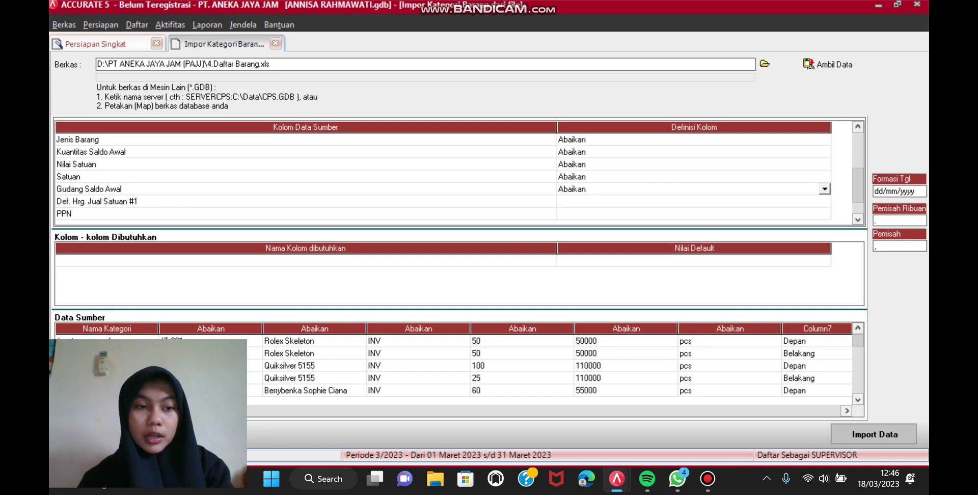
key("Down")
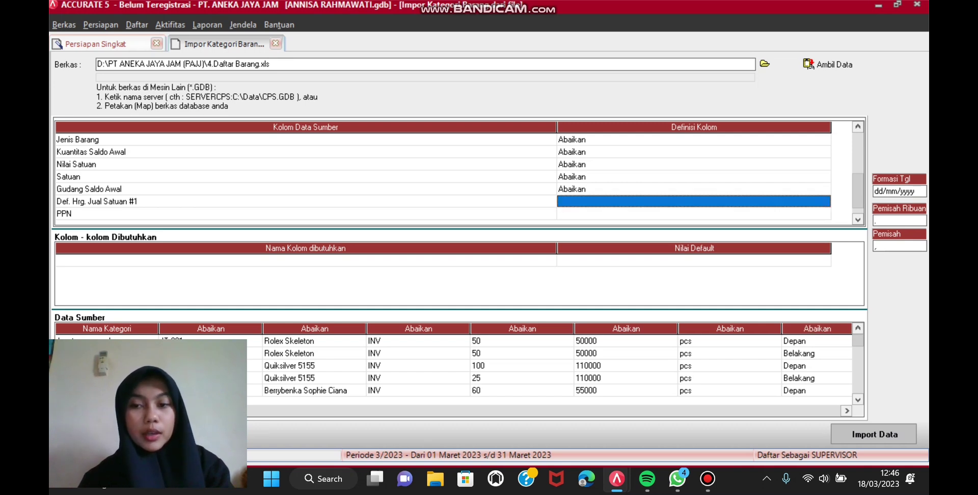
left_click(824, 201)
left_click(825, 202)
key("Return")
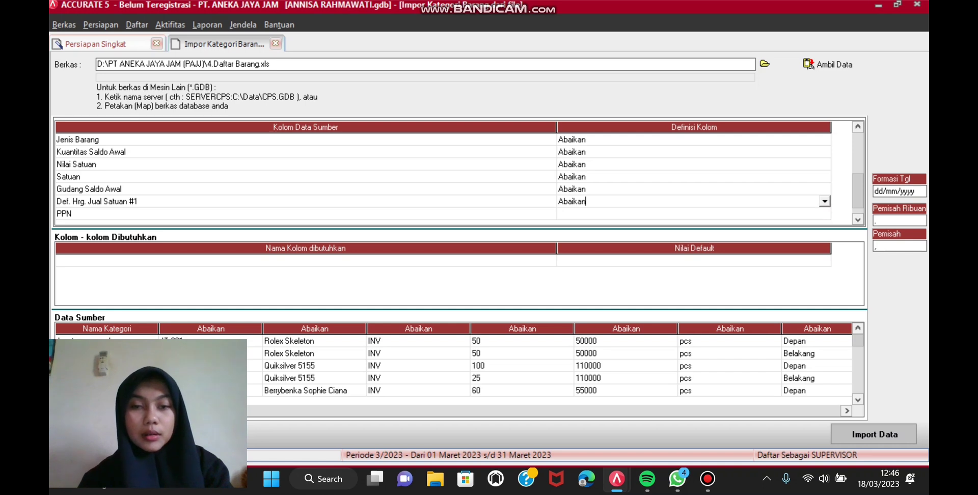
key("Down")
key("Return")
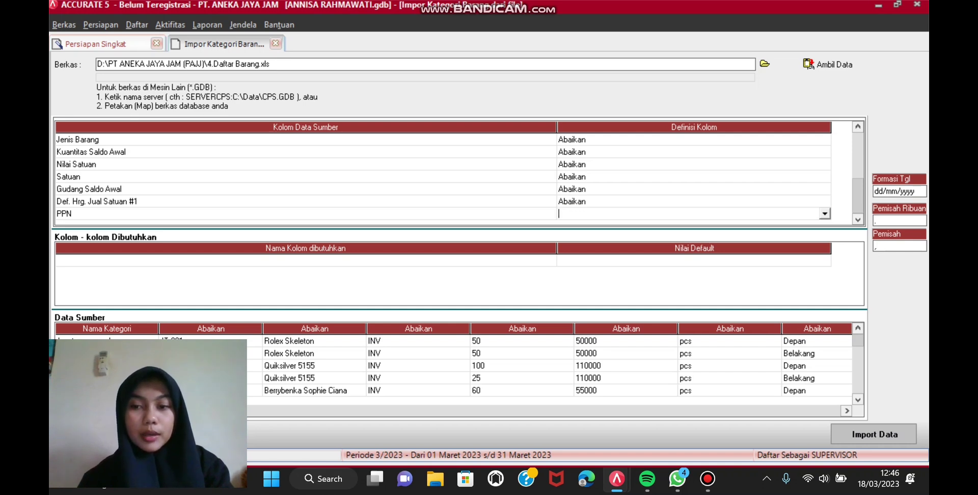
key("alt+Down")
key("Down")
key("Return")
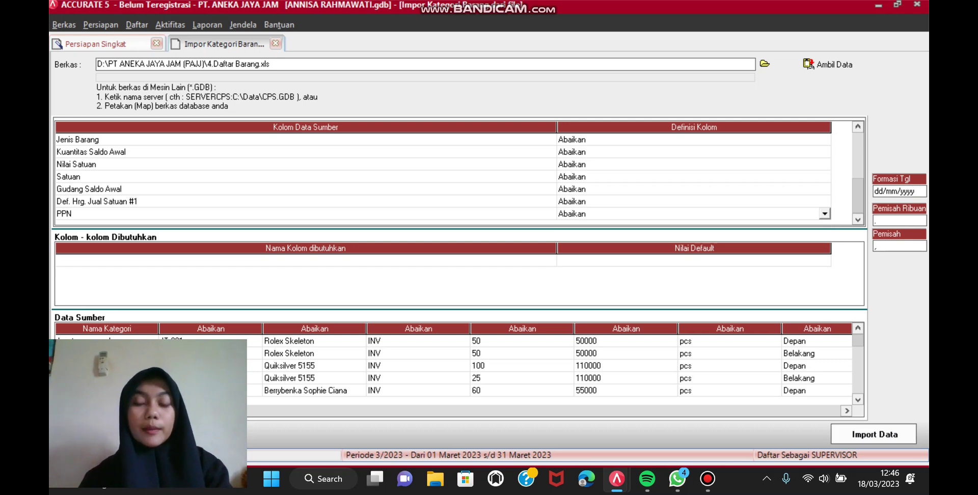
Step: Import the categories (3 succeeded, 17 failed) and continue to the Akun Default Barang step
key("Return")
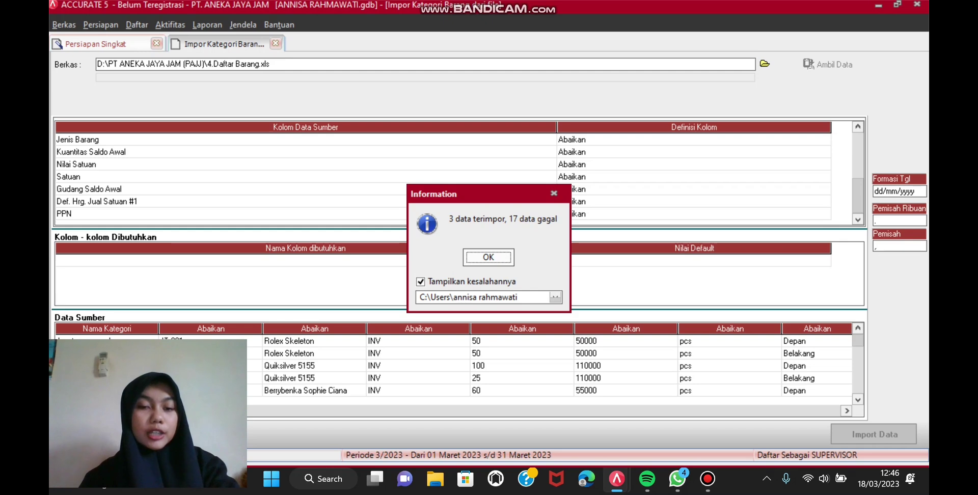
key("Return")
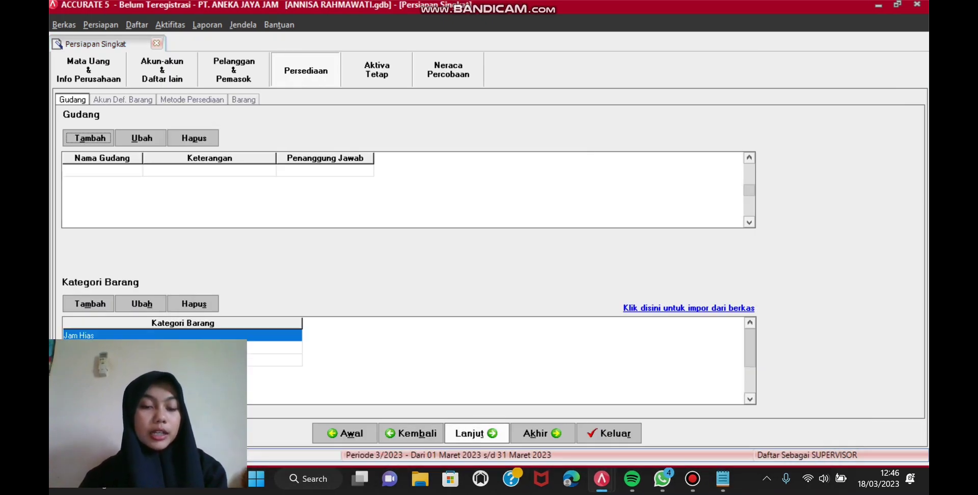
left_click(476, 433)
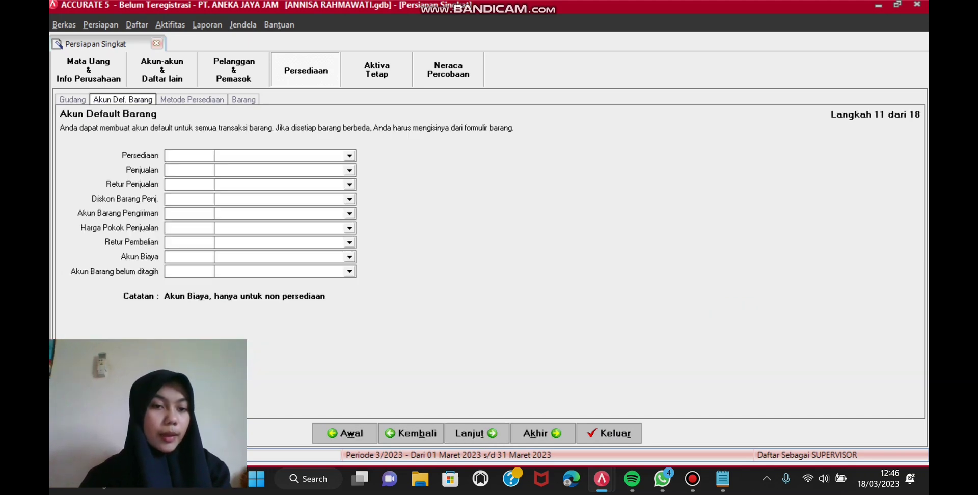
Step: Set Persediaan, Penjualan, Retur Penjualan, Diskon Penjualan IDR and Barang Terkirim as the first default accounts
left_click(349, 156)
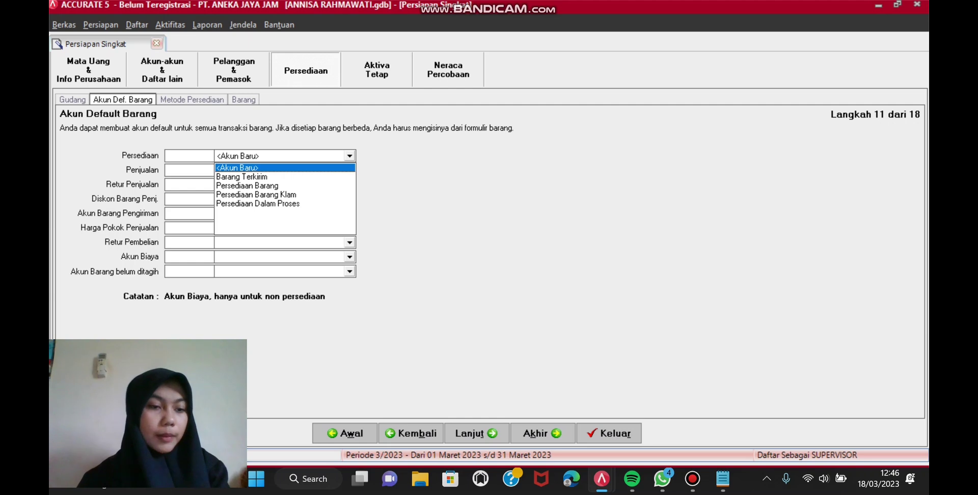
left_click(247, 185)
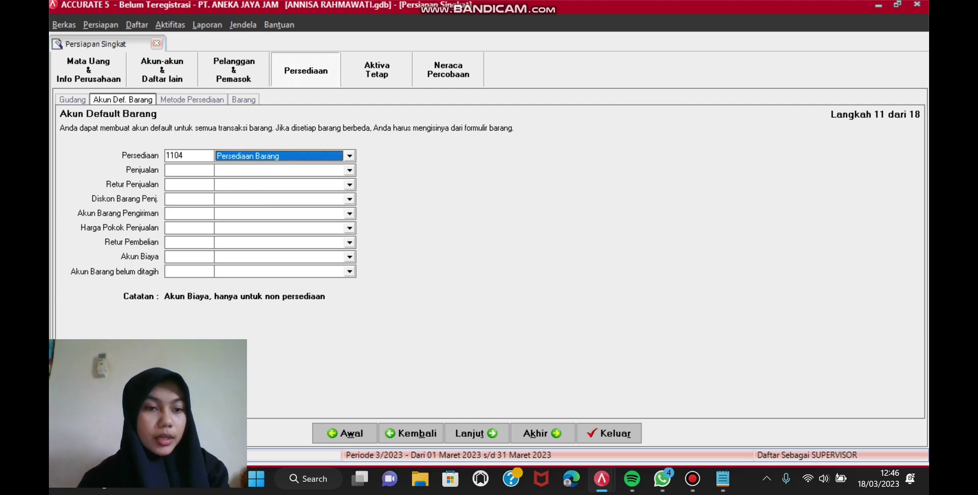
left_click(349, 170)
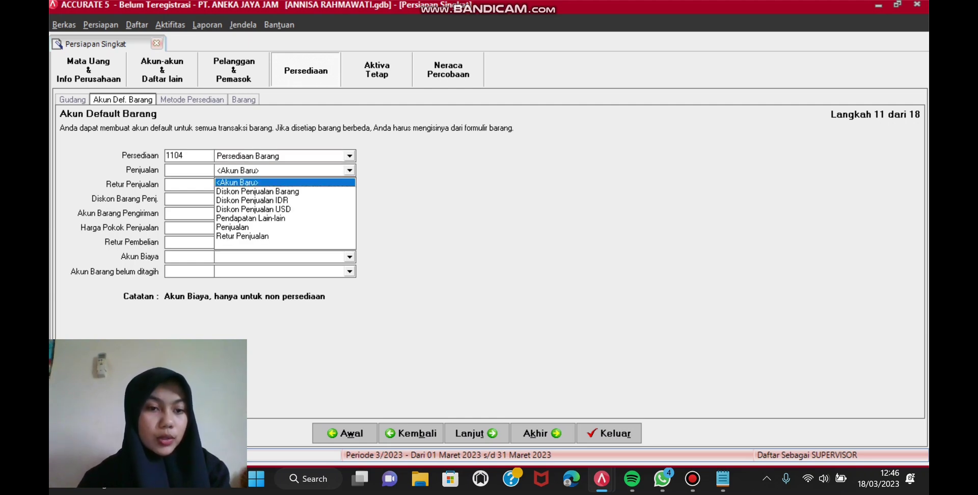
left_click(242, 227)
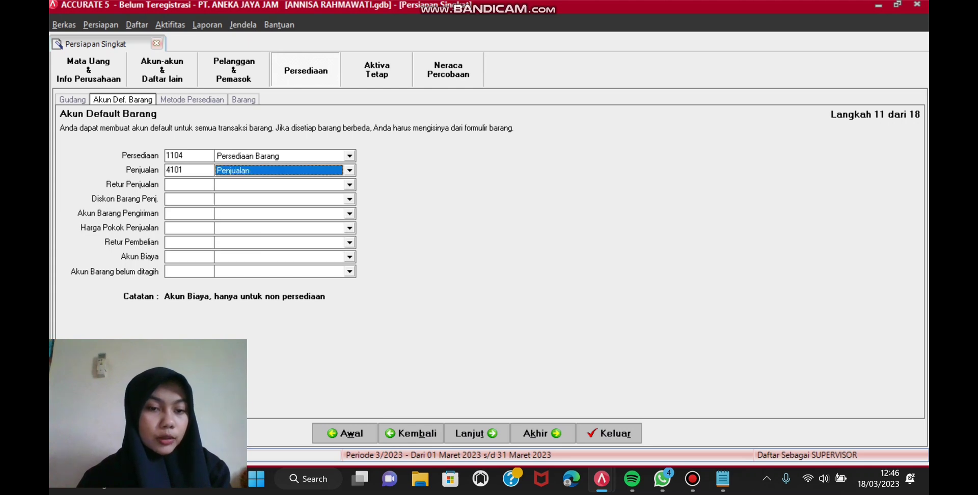
left_click(349, 184)
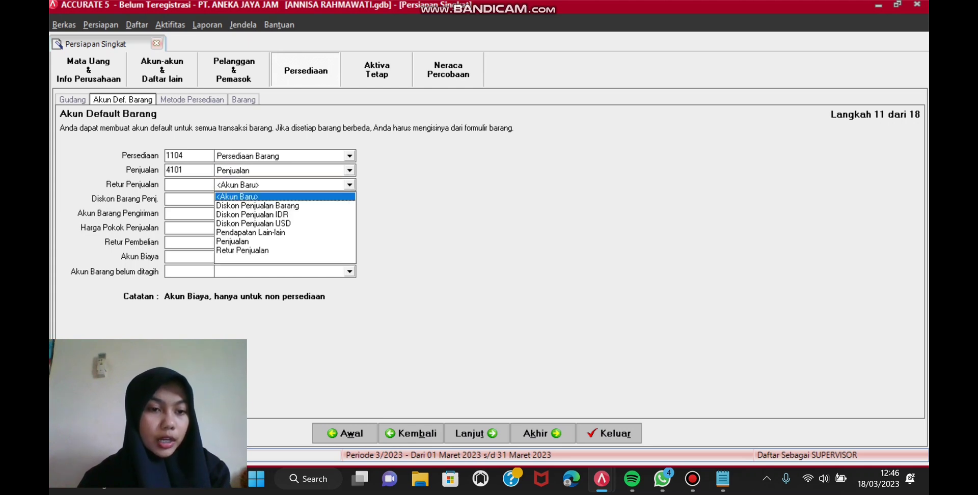
left_click(242, 250)
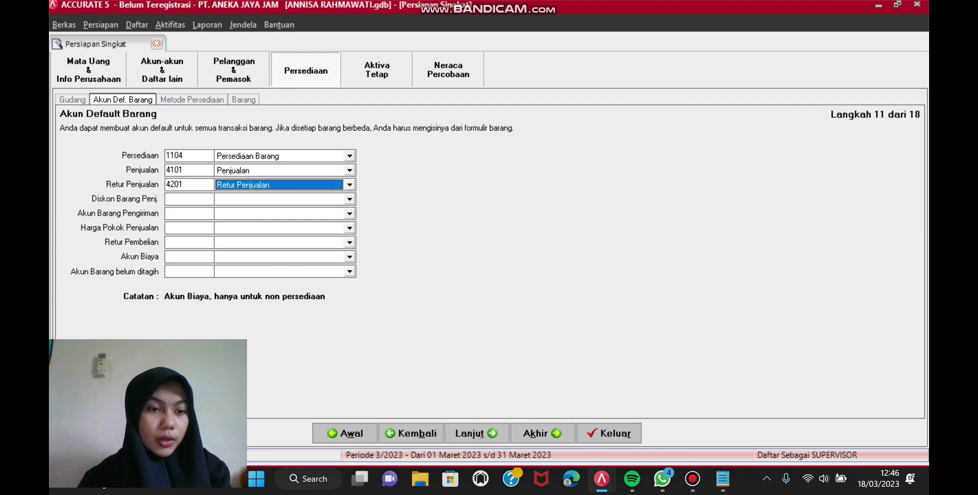
left_click(349, 199)
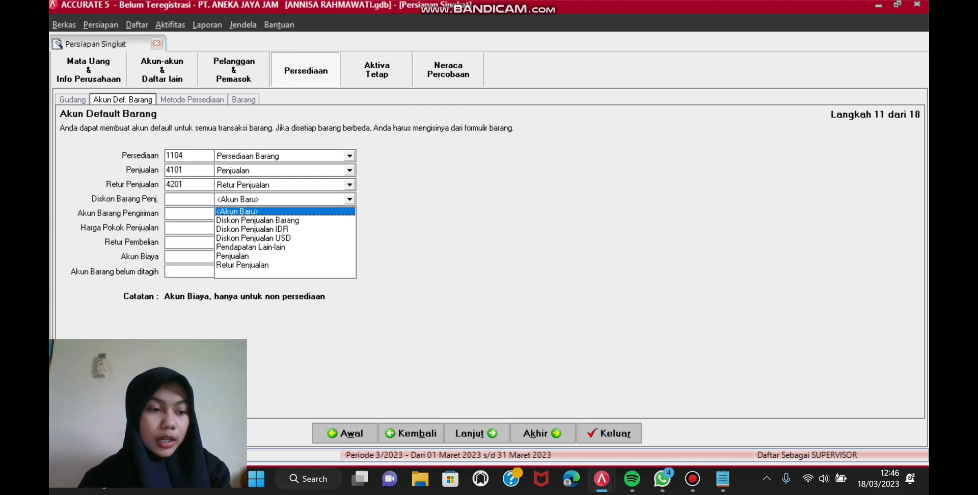
left_click(253, 229)
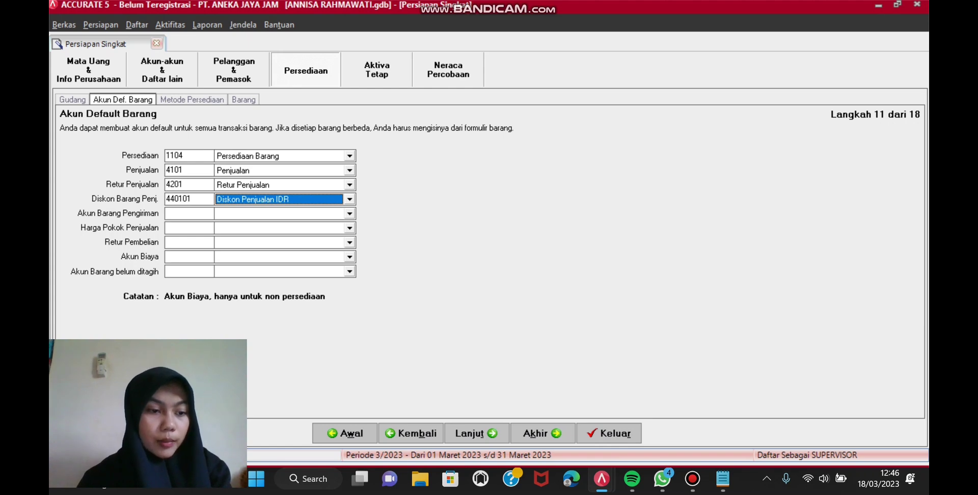
left_click(349, 214)
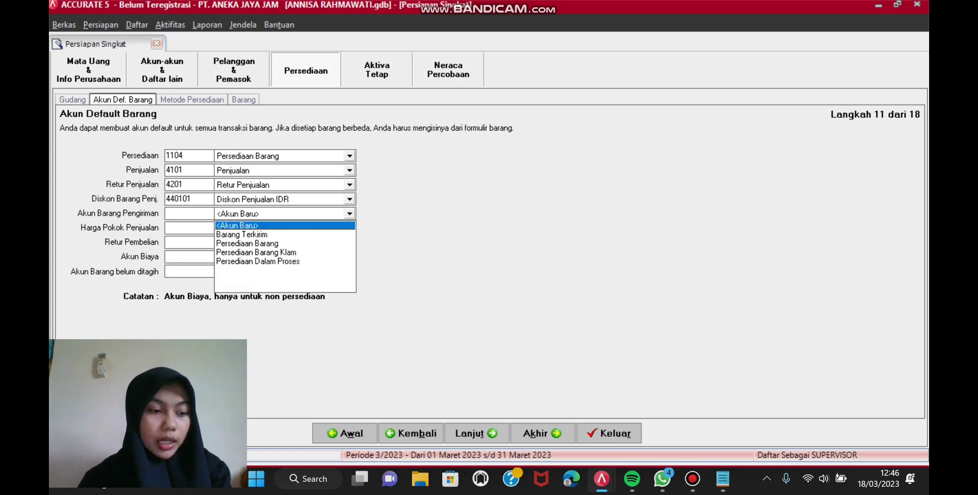
key("Down")
key("Return")
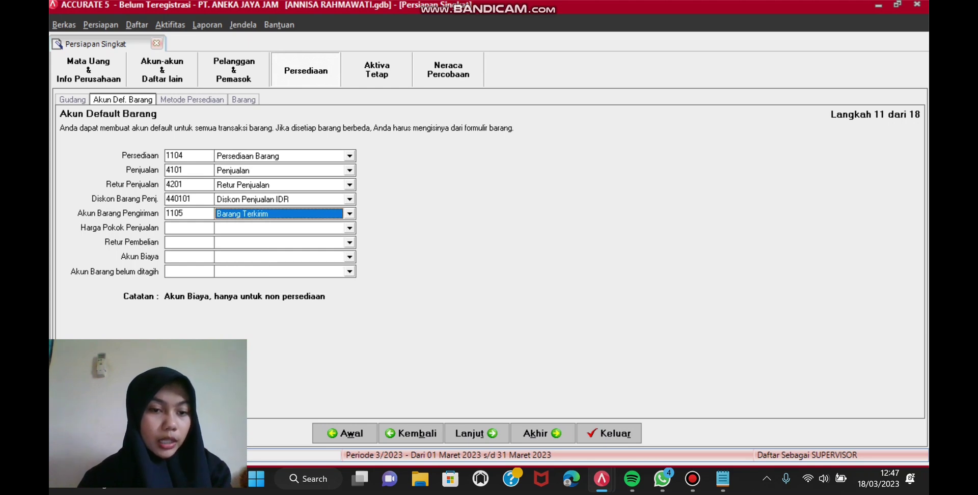
Step: Set Harga Pokok Penjualan 5101, Retur Pembelian 1124, Akun Biaya 6999, Akun Barang belum ditagih 2103
left_click(349, 227)
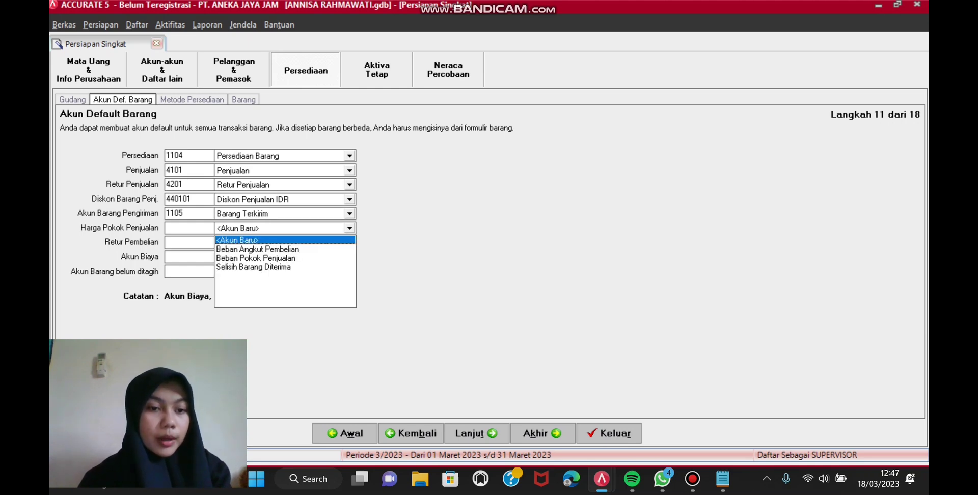
key("Down")
key("Down")
key("Return")
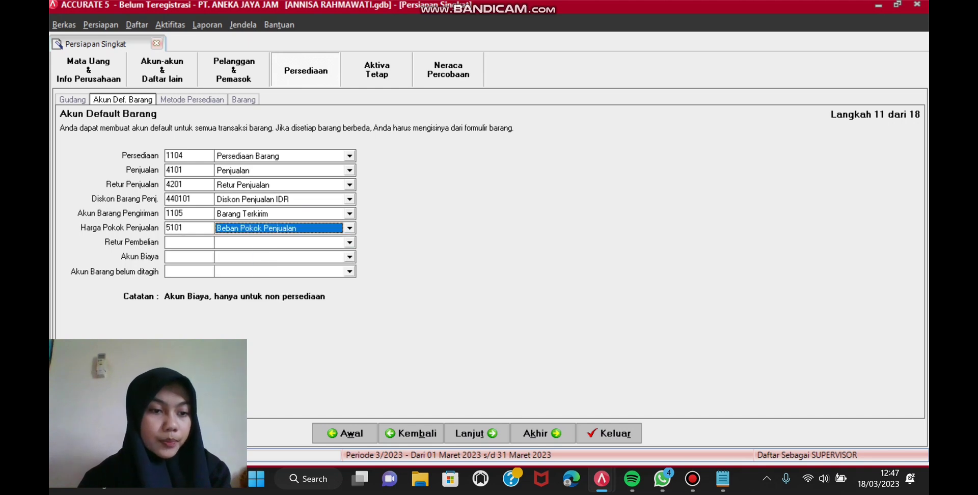
left_click(350, 242)
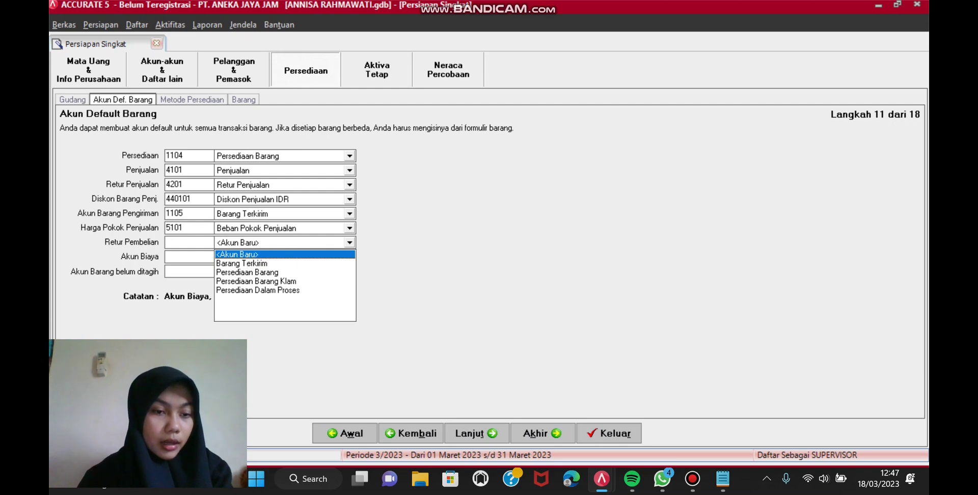
key("Down")
key("Down")
key("Down")
key("Return")
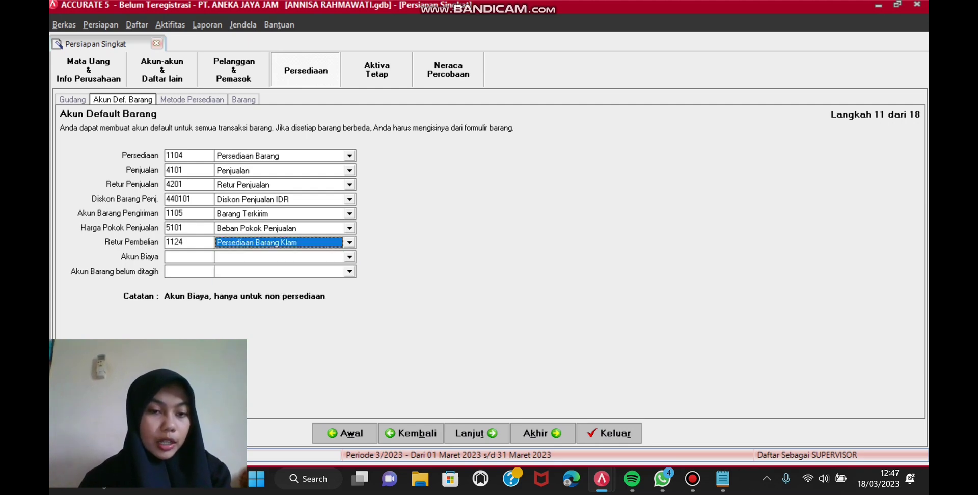
left_click(349, 257)
left_click(261, 332)
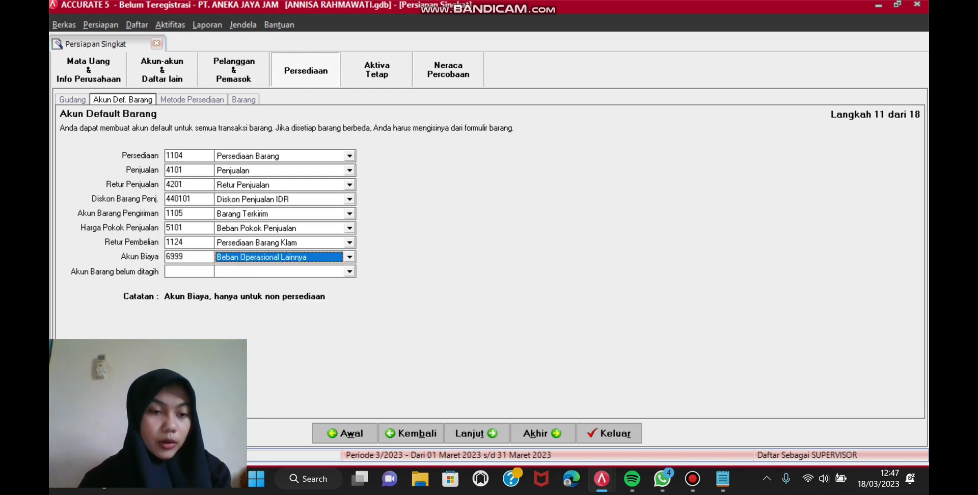
left_click(350, 271)
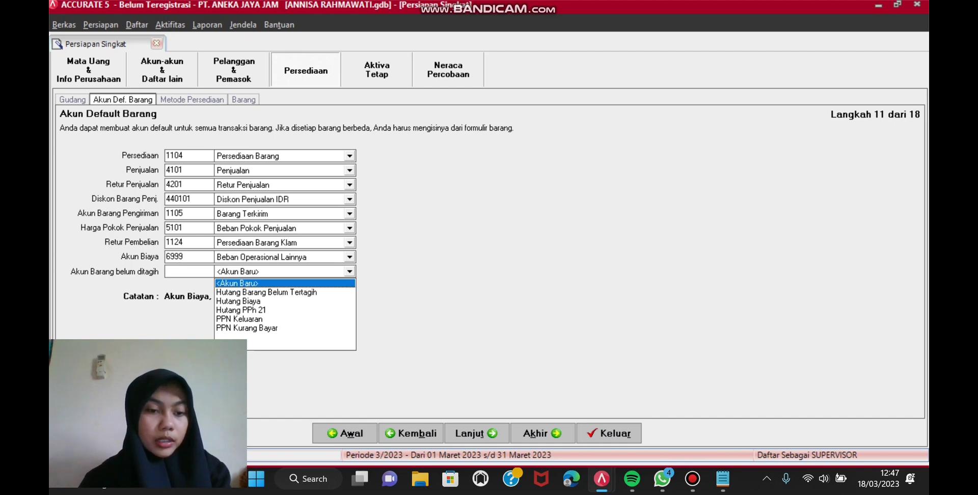
left_click(266, 292)
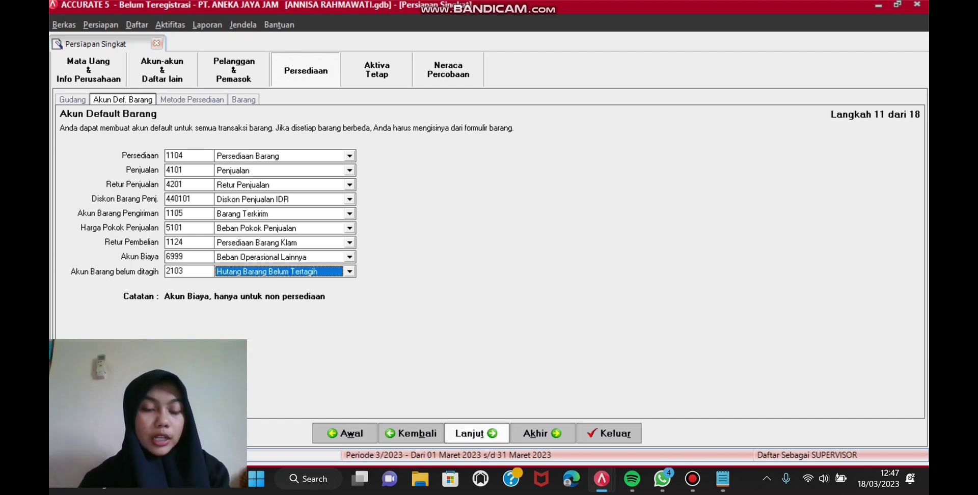
left_click(476, 433)
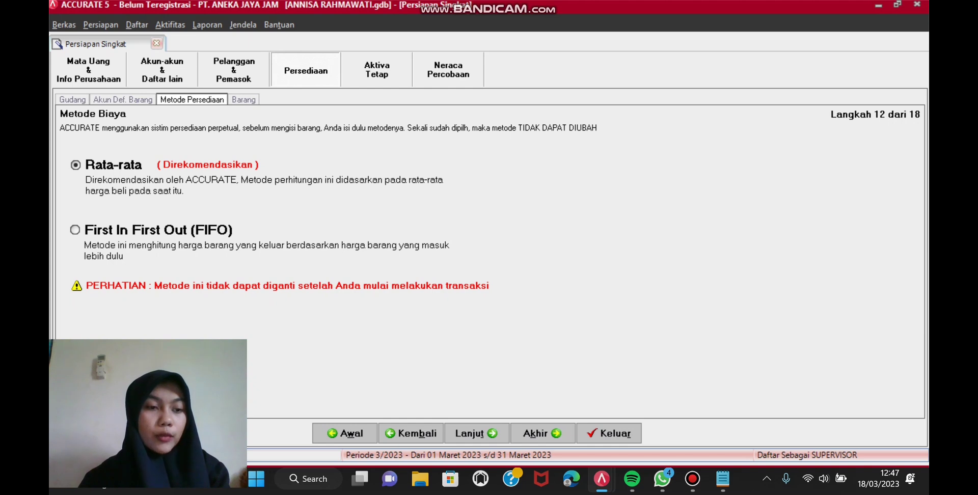
Step: Choose First In First Out (FIFO) costing, reach Informasi Barang, and start importing items
left_click(153, 230)
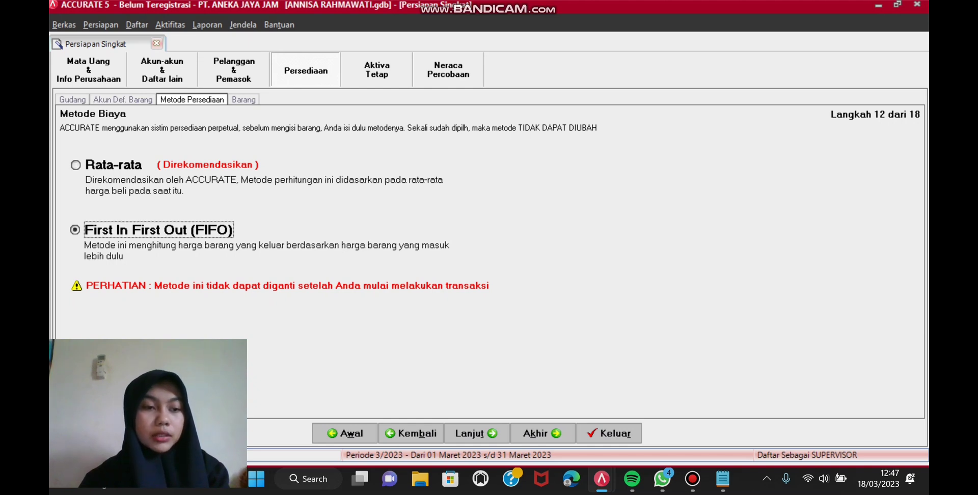
left_click(476, 433)
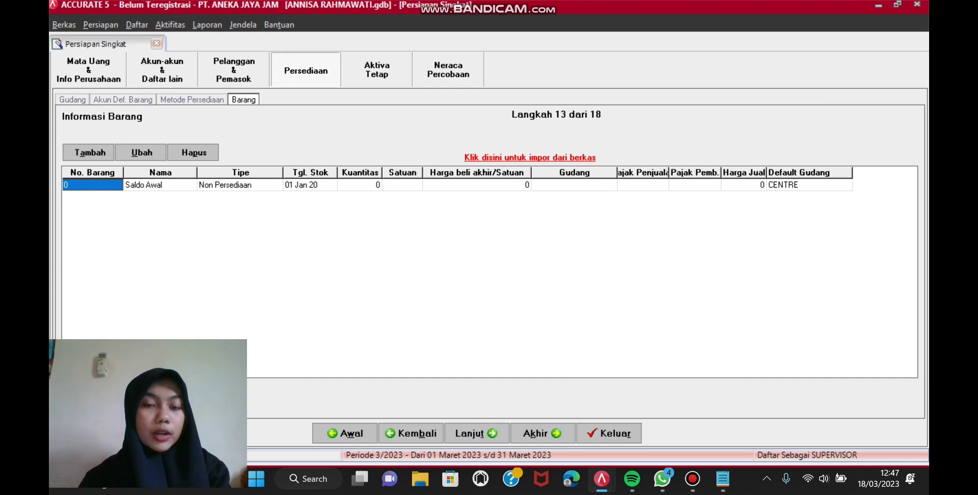
left_click(530, 157)
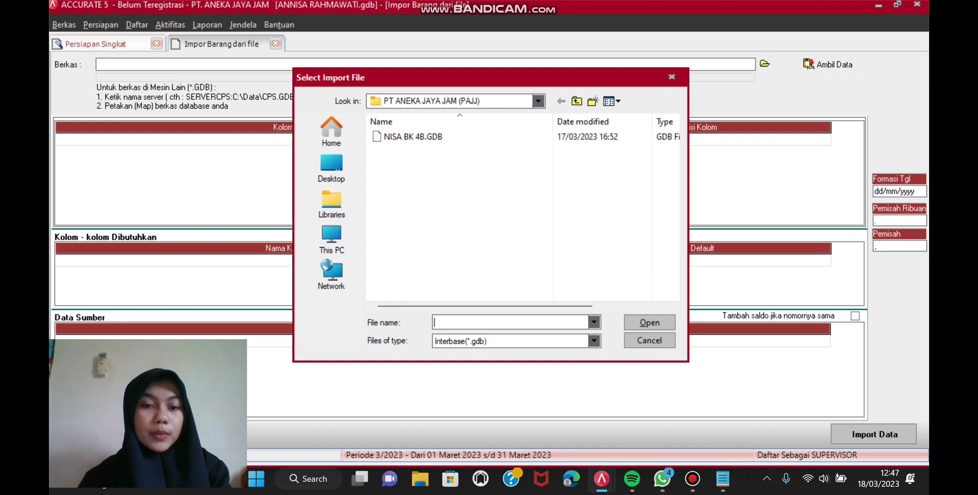
Step: Open the Excel file 4.Daftar Barang.xls and fetch its data into the item import
left_click(594, 341)
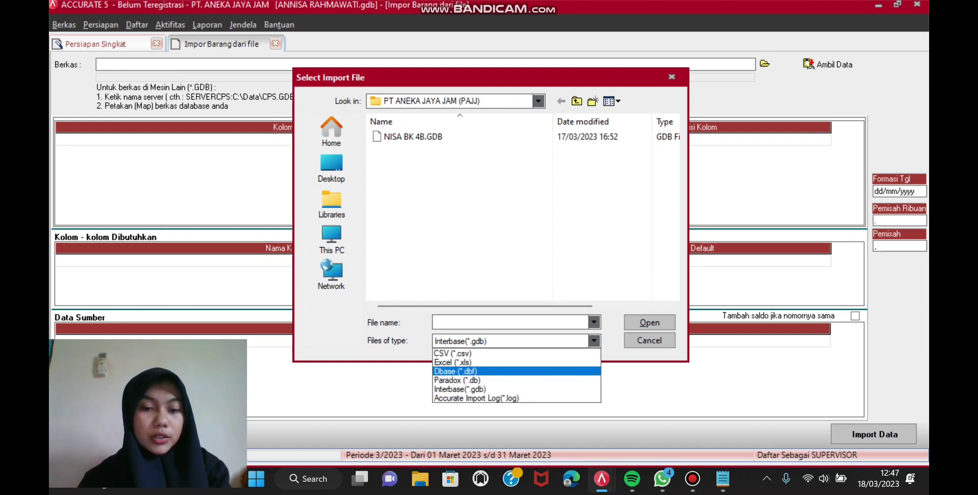
left_click(459, 361)
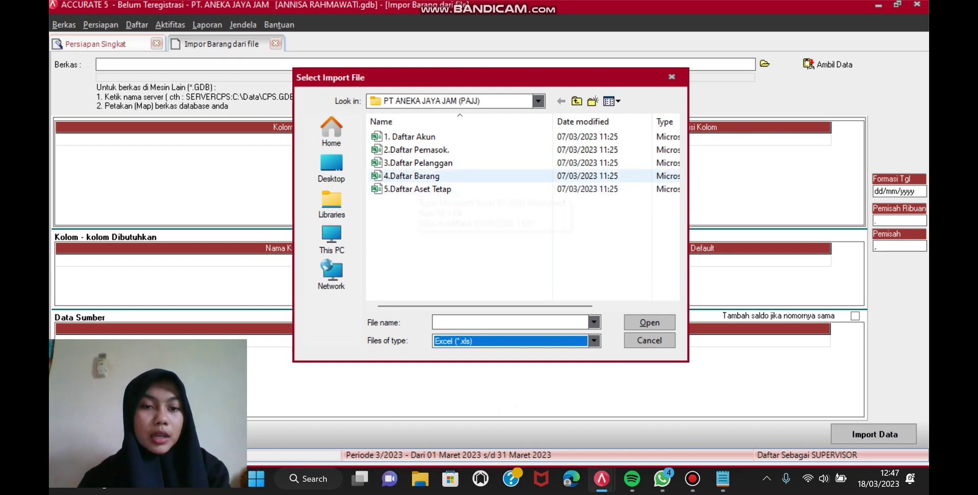
left_click(412, 176)
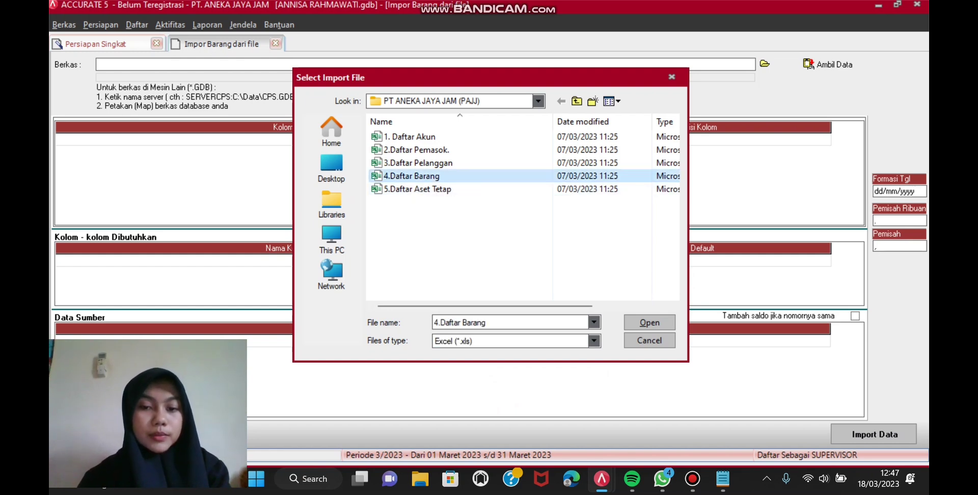
left_click(650, 322)
left_click(830, 65)
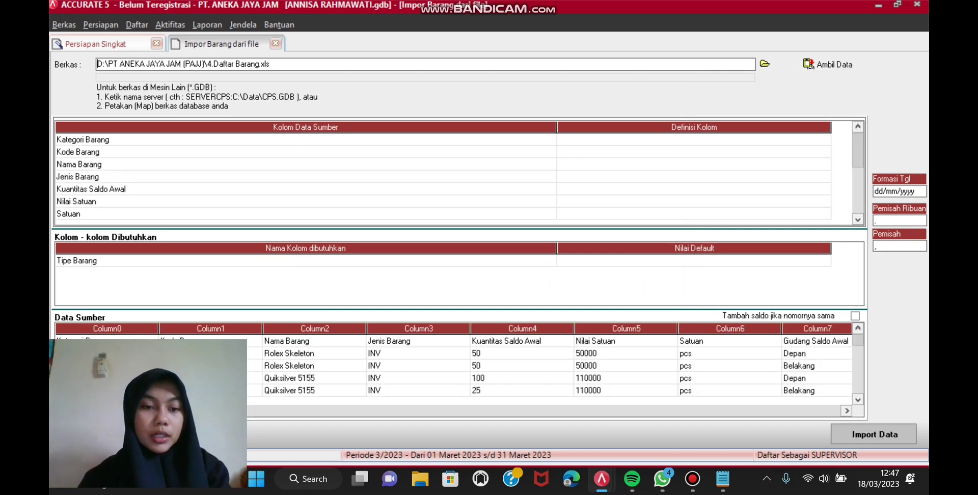
Step: Delete the header row from the Data Sumber source data
right_click(303, 340)
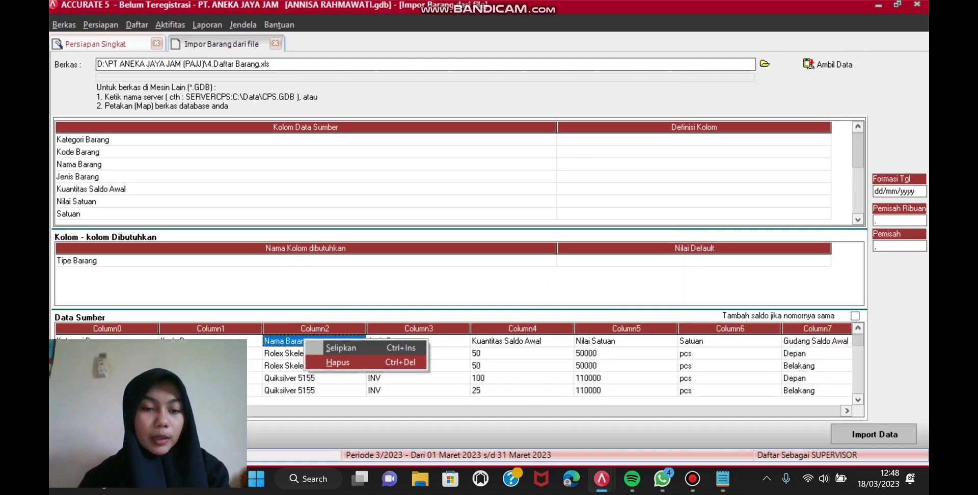
left_click(337, 362)
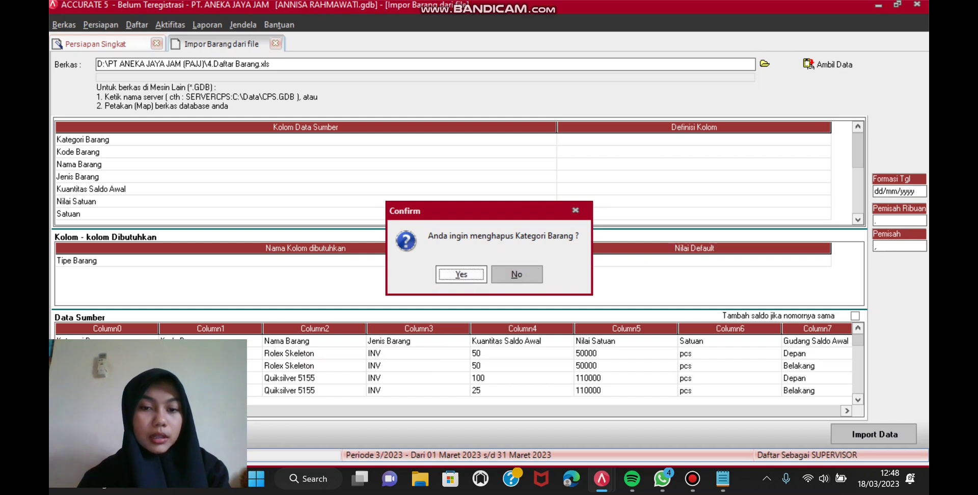
key("Return")
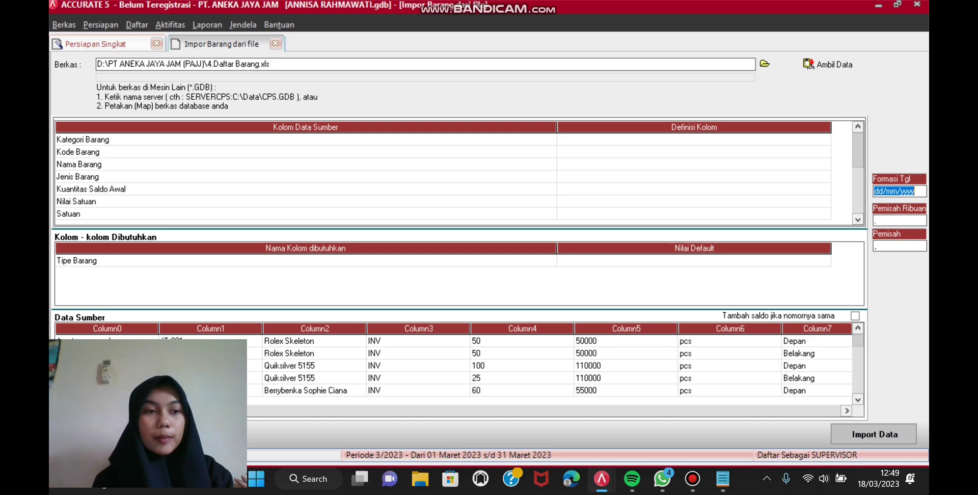
left_click(694, 139)
key("alt+Down")
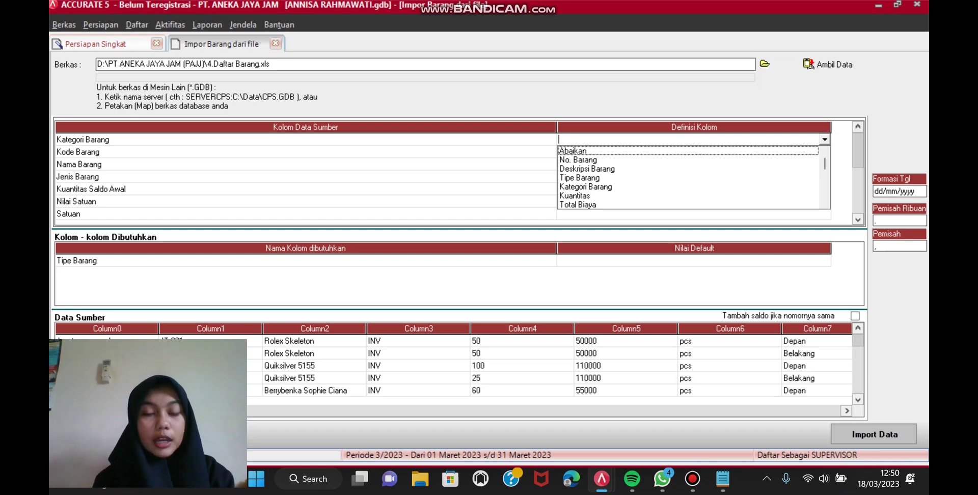
Step: Map Kategori Barang and its values Jam tangan analog, Jam tangan digital, Jam Hias to matching categories
key("Down")
key("Down")
key("Down")
key("Down")
key("Return")
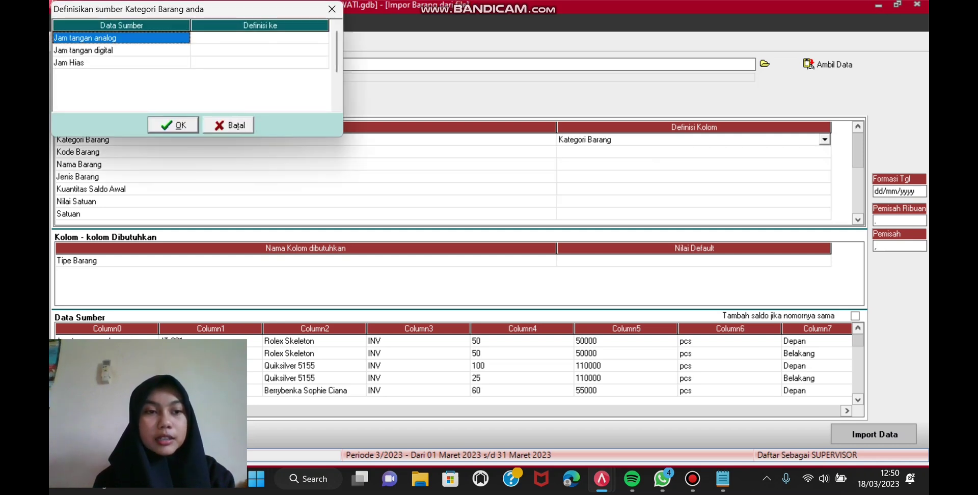
left_click(260, 37)
left_click(260, 38)
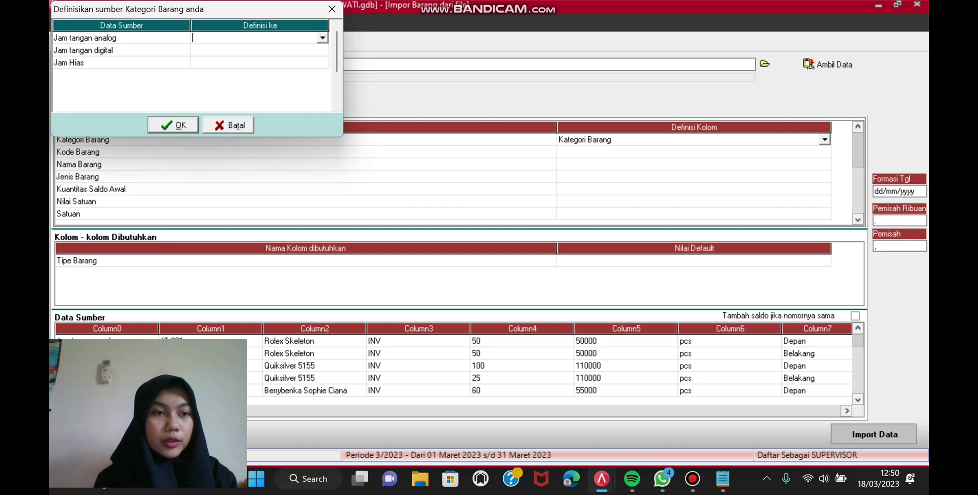
key("alt+Down")
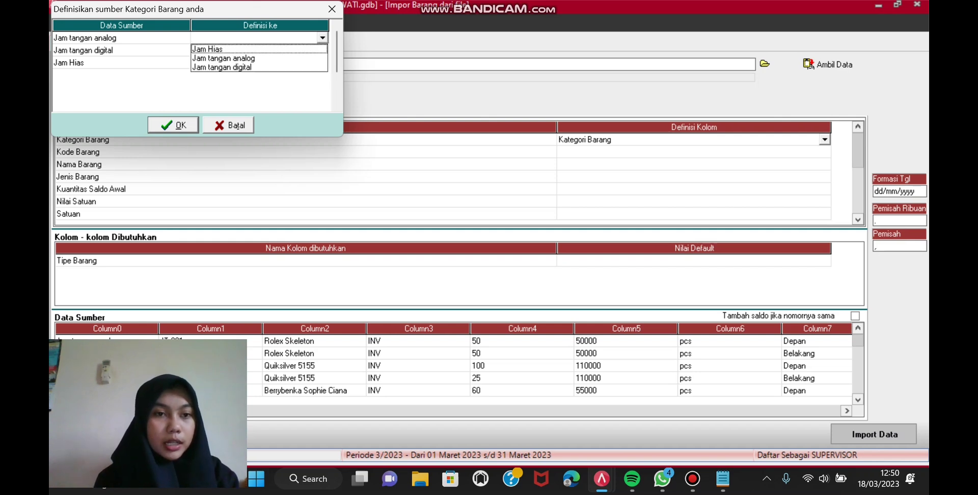
key("Down")
key("Return")
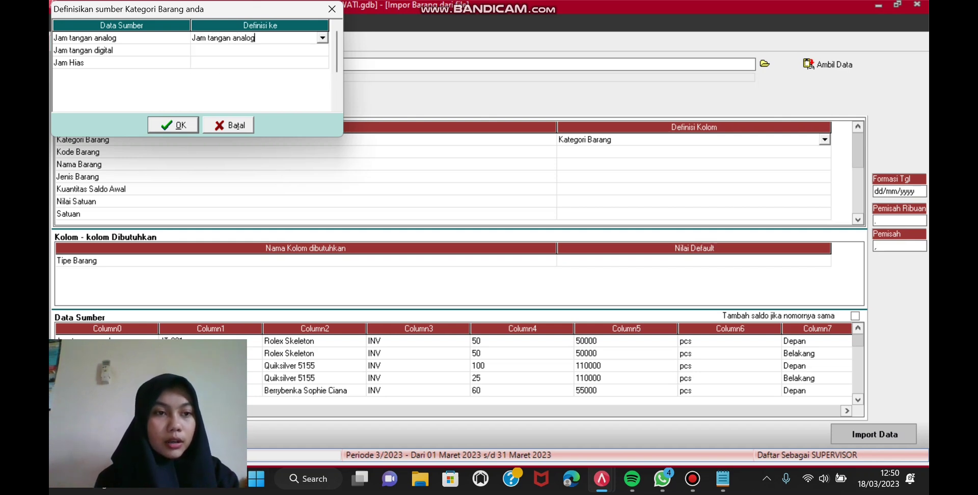
left_click(260, 49)
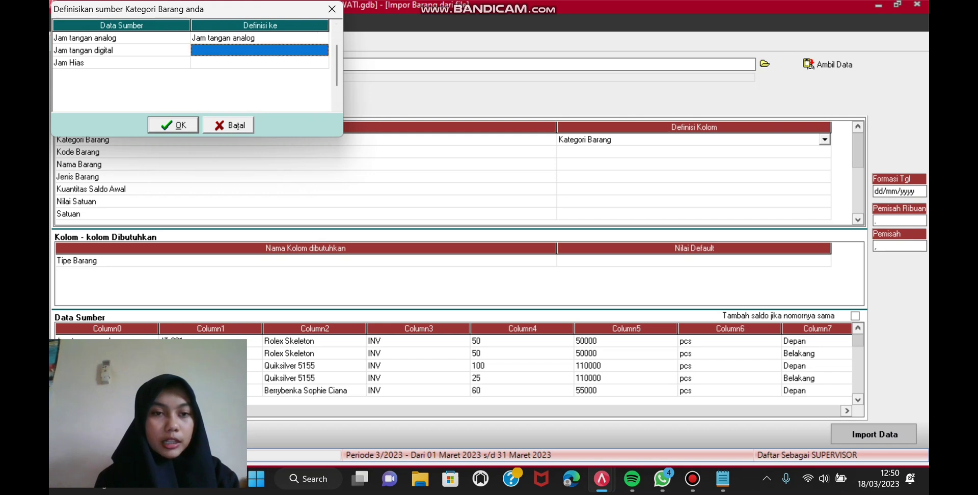
key("alt+Down")
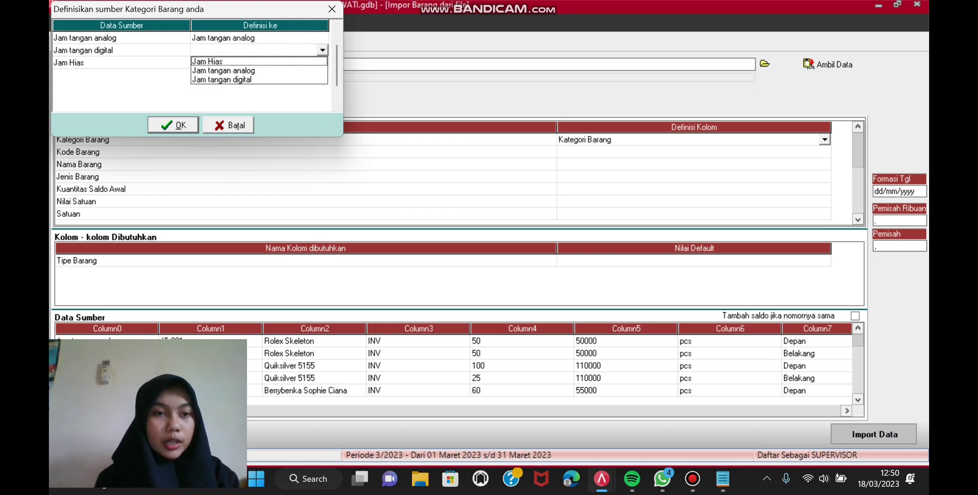
key("Down")
key("Down")
key("Return")
left_click(259, 62)
left_click(259, 63)
key("alt+Down")
key("Down")
key("Return")
key("Return")
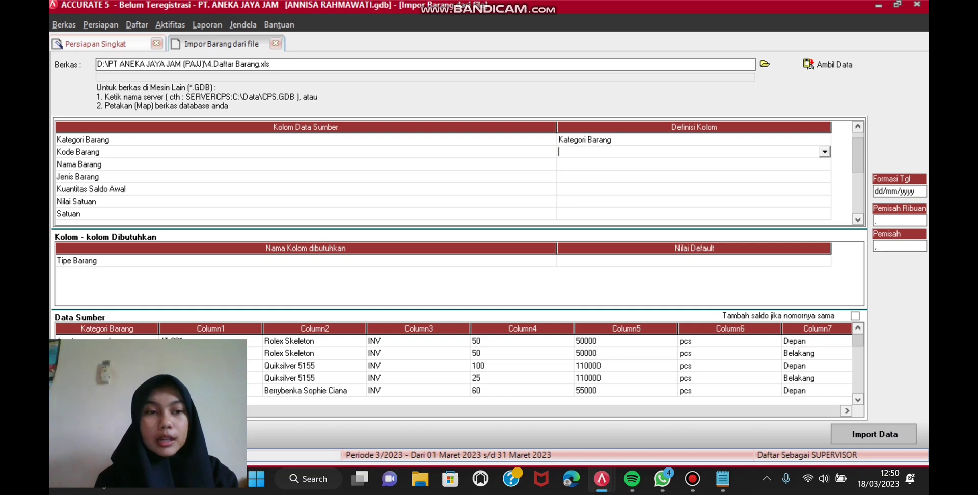
Step: Map Kode Barang to No. Barang and Nama Barang to Deskripsi Barang
key("alt+Down")
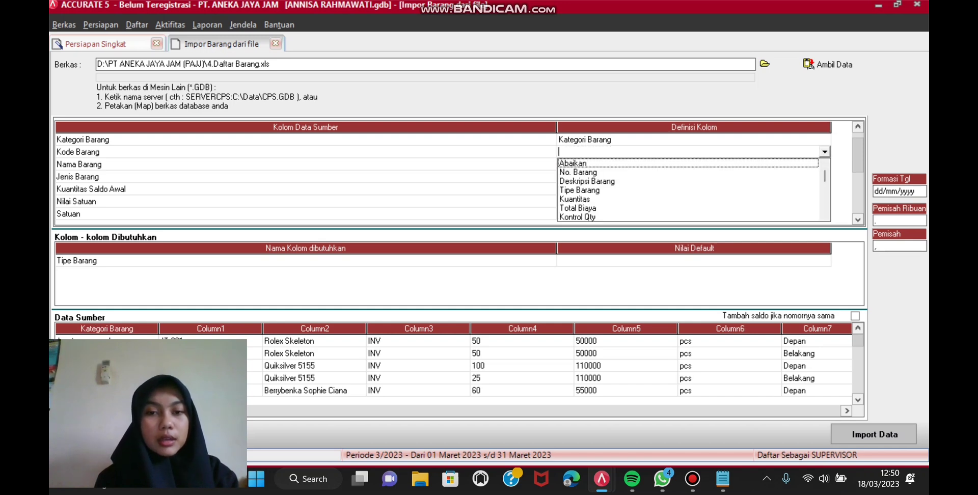
key("Down")
key("Return")
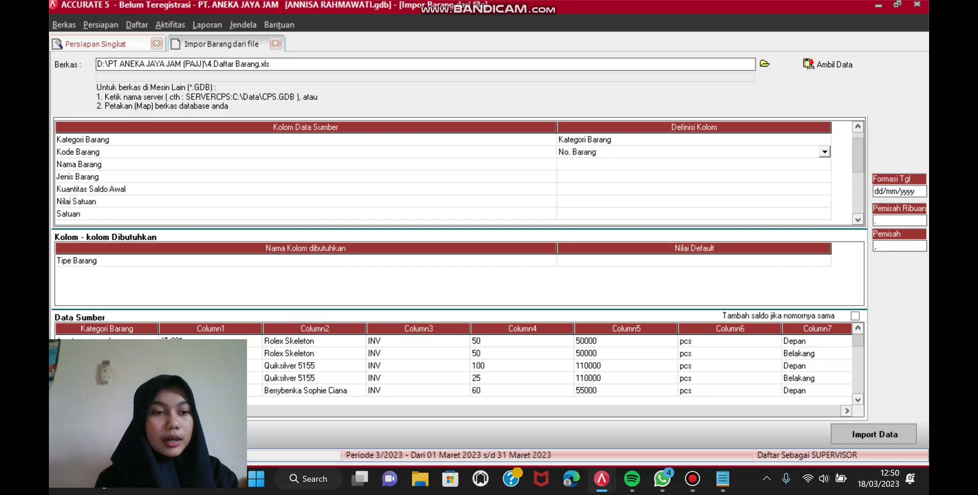
key("alt+Down")
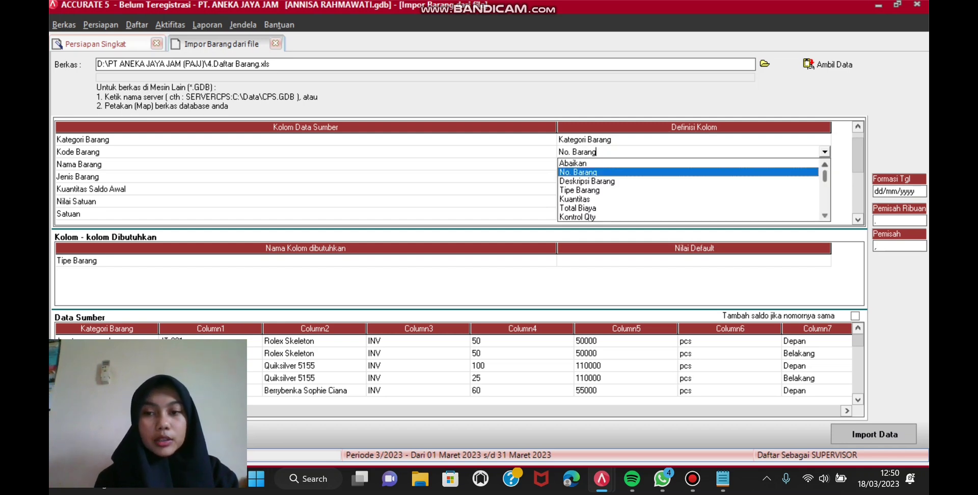
left_click(693, 140)
left_click(693, 164)
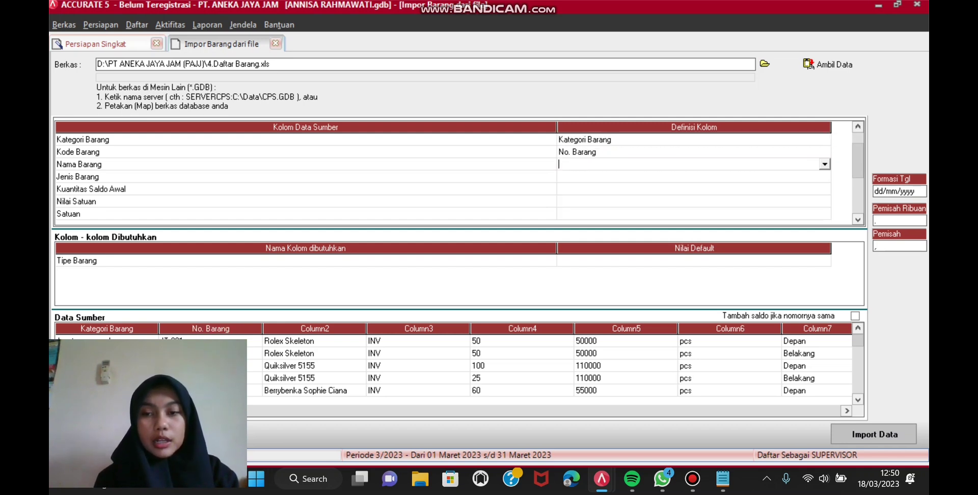
key("alt+Down")
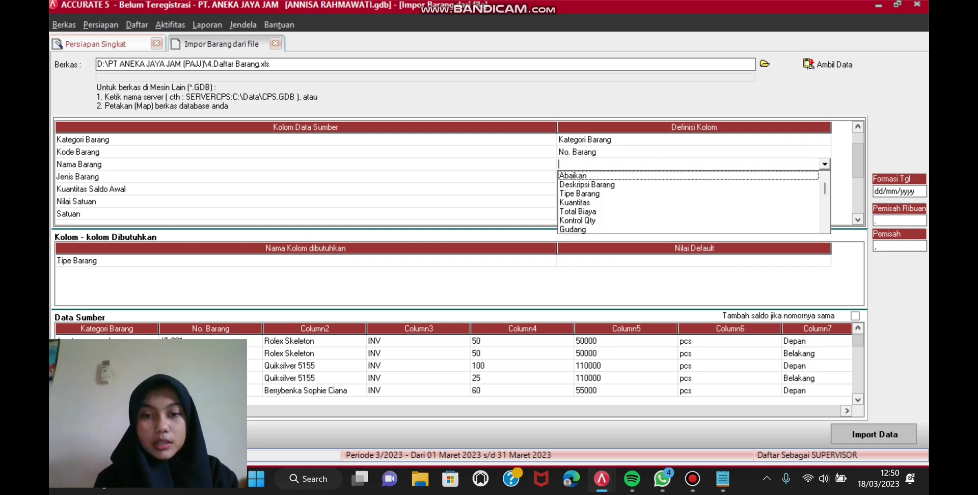
key("Down")
key("Return")
Step: Map Jenis Barang to Tipe Barang, with source INV defined as Persediaan
left_click(692, 176)
key("alt+Down")
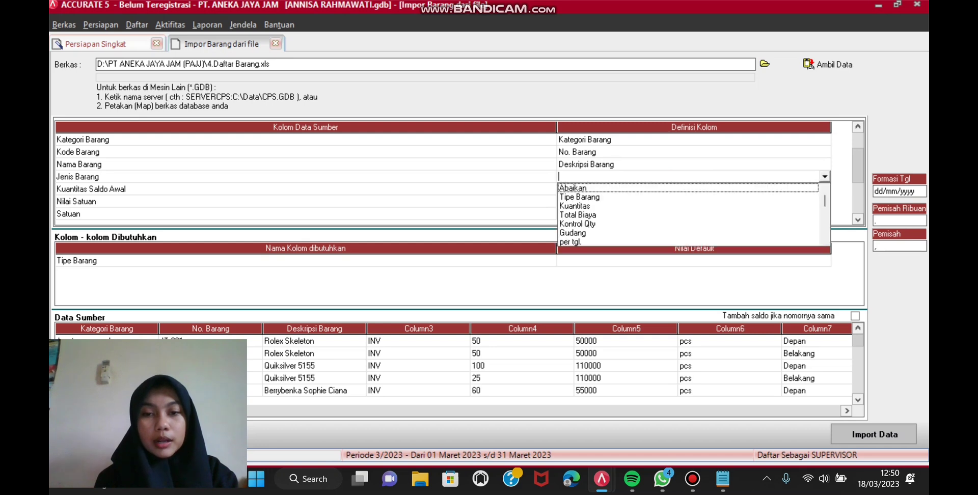
key("Down")
key("Return")
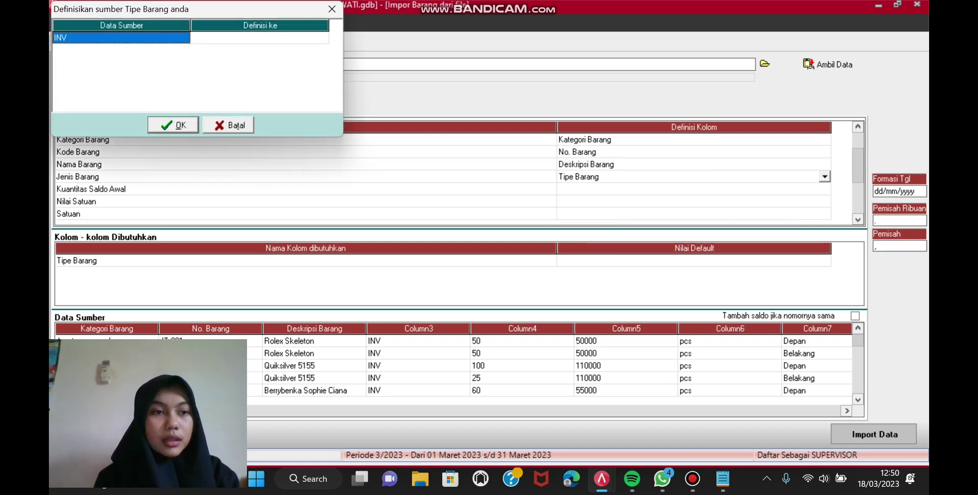
left_click(260, 38)
key("alt+Down")
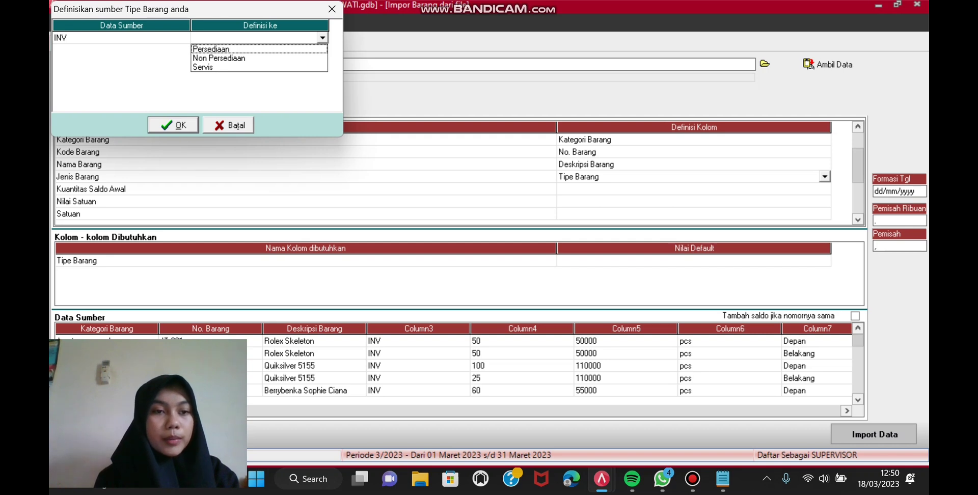
key("Return")
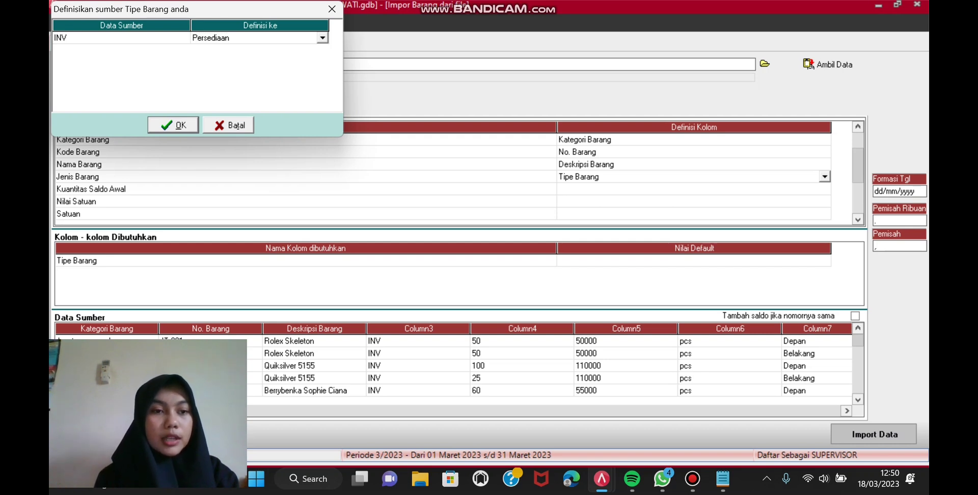
key("Return")
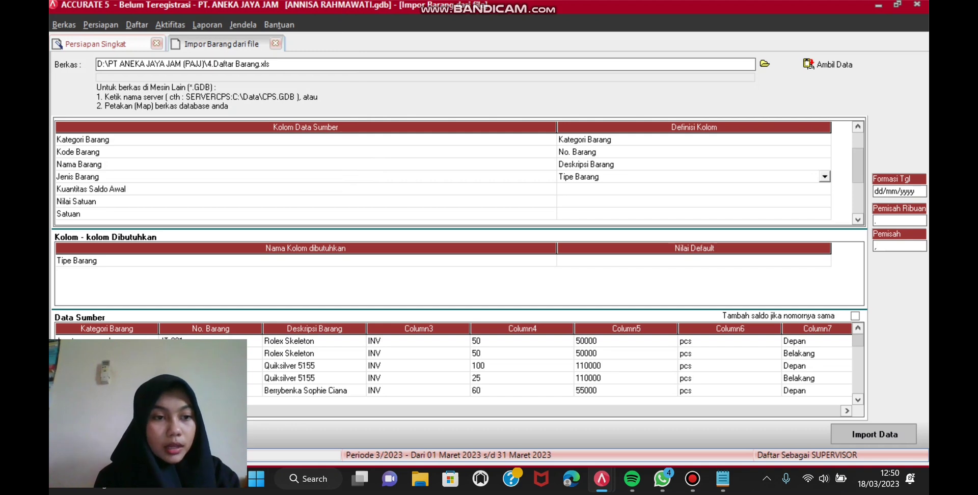
key("Return")
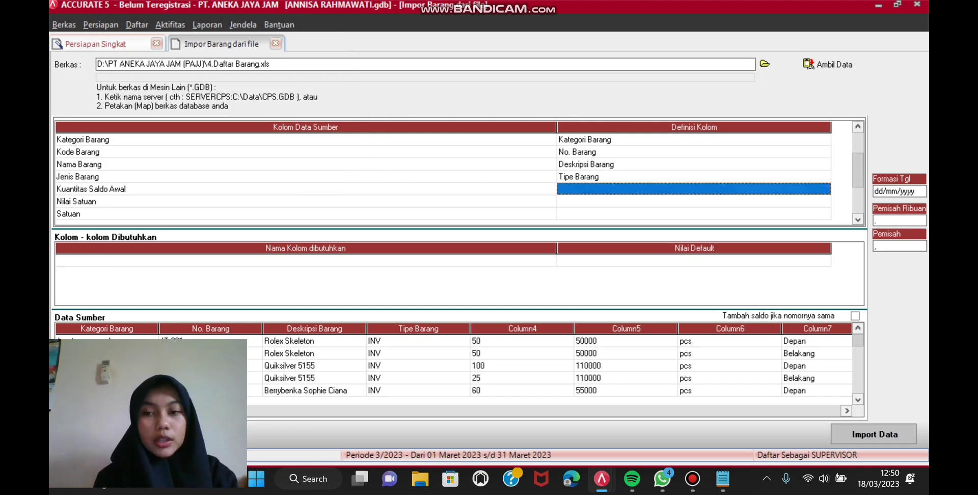
Step: Map Kuantitas Saldo Awal to Kuantitas, Nilai Satuan to Total Biaya, and set Satuan to Abaikan
key("alt+Down")
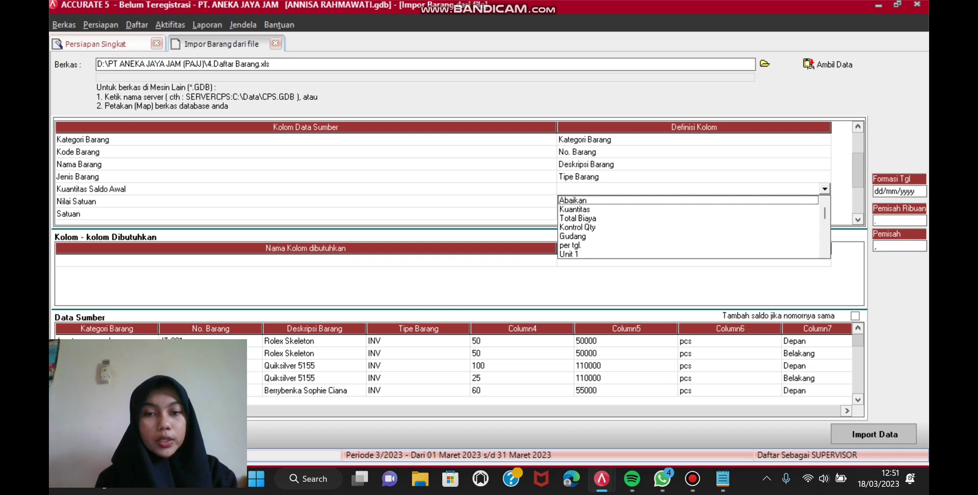
key("Down")
key("Return")
key("Down")
key("alt+Down")
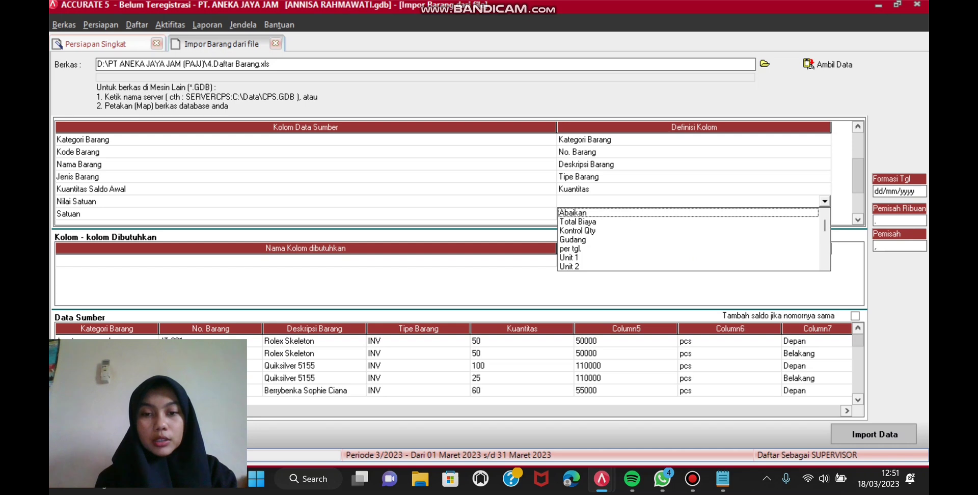
key("Down")
key("Return")
key("Down")
key("alt+Down")
key("Down")
key("Return")
key("Down")
key("Down")
key("Down")
key("Down")
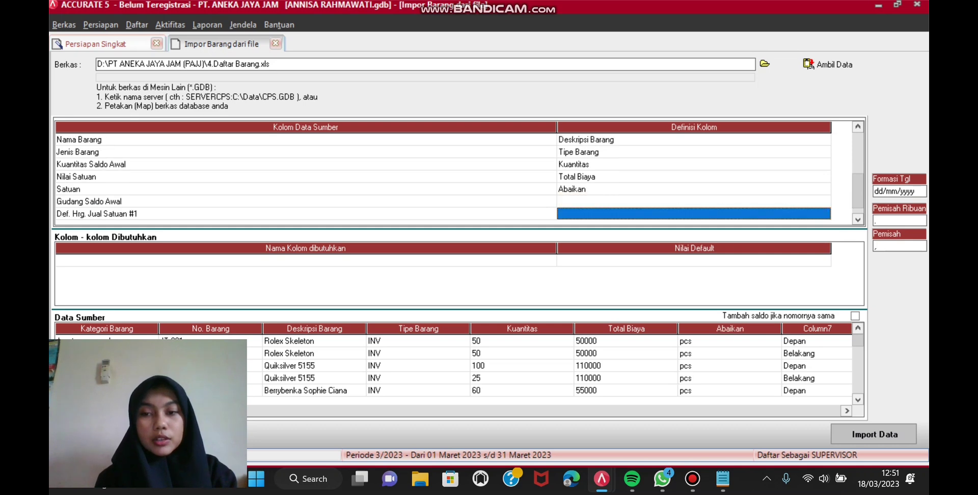
key("Up")
key("Up")
key("Up")
key("alt+Down")
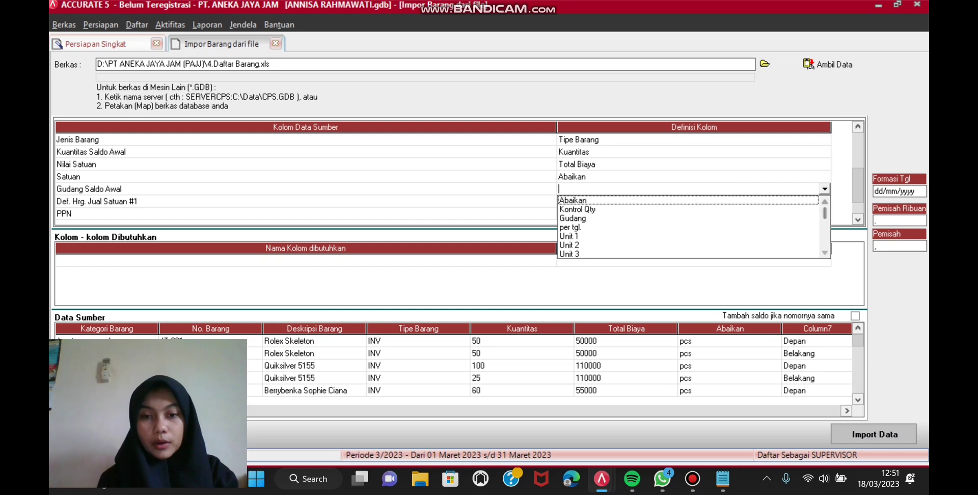
Step: Map Gudang Saldo Awal to Gudang, pairing Depan with DEPAN and Belakang with BELAKANG
key("Down")
key("Down")
key("Return")
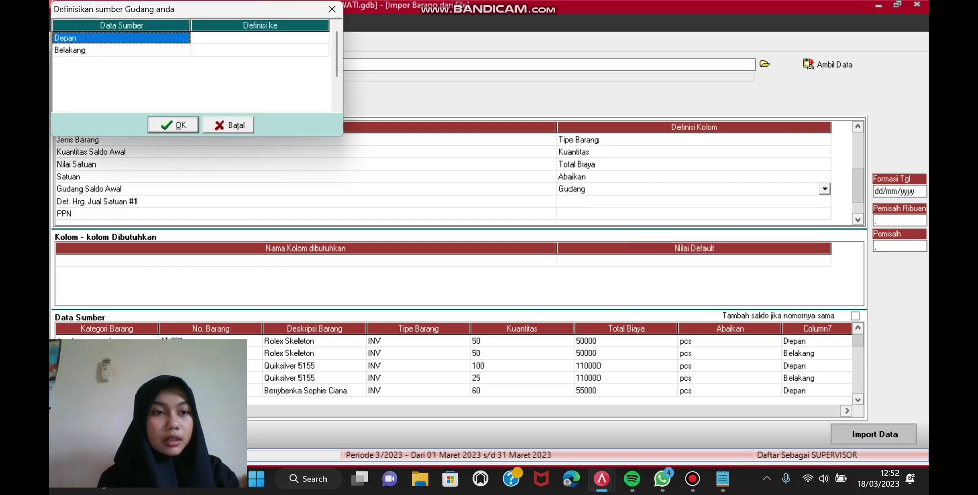
key("Right")
key("alt+Down")
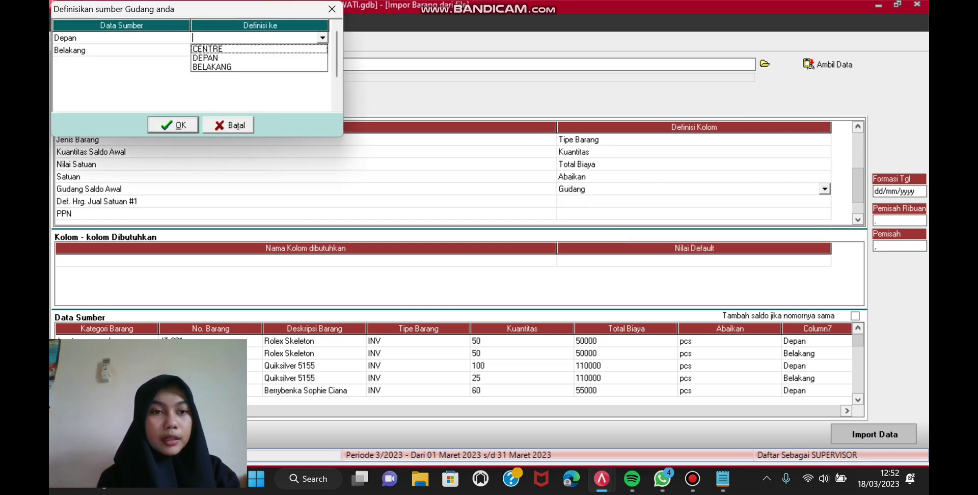
key("Down")
key("Return")
key("Down")
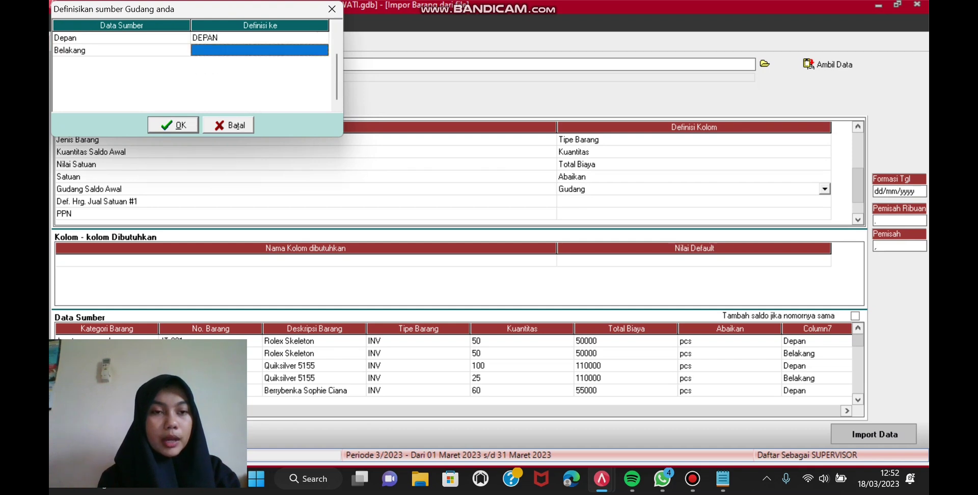
key("alt+Down")
key("Down")
key("Down")
key("Return")
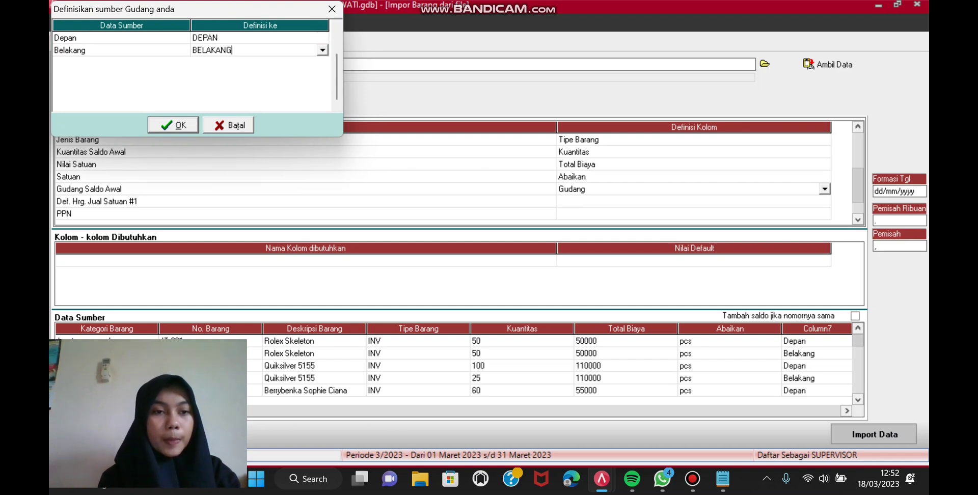
key("Return")
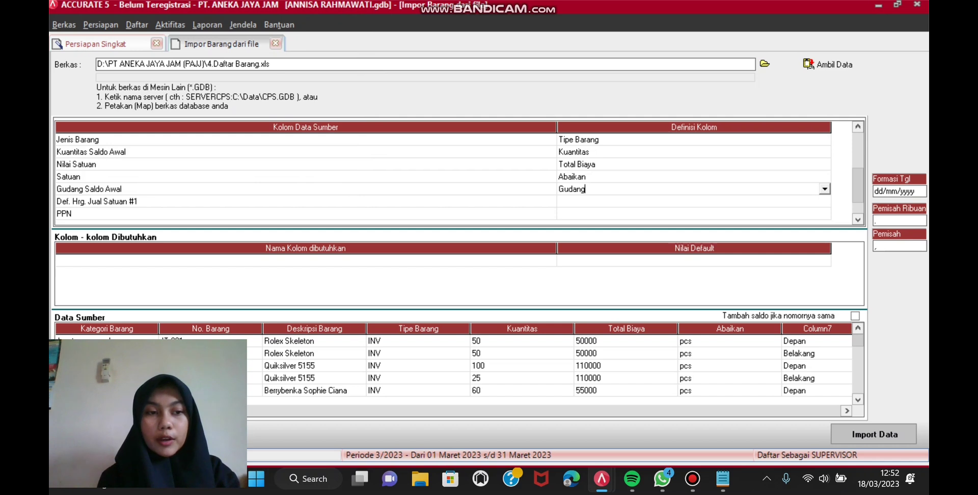
Step: Map the Def. Hrg. Jual Satuan #1 column to Def. Harga Jual 1
key("Down")
key("alt+Down")
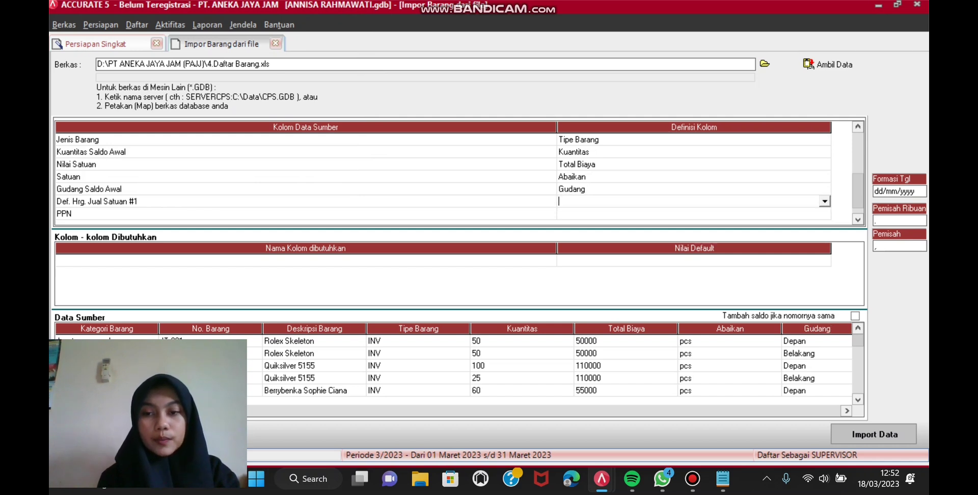
scroll(688, 240, "down", 1)
scroll(693, 240, "down", 1)
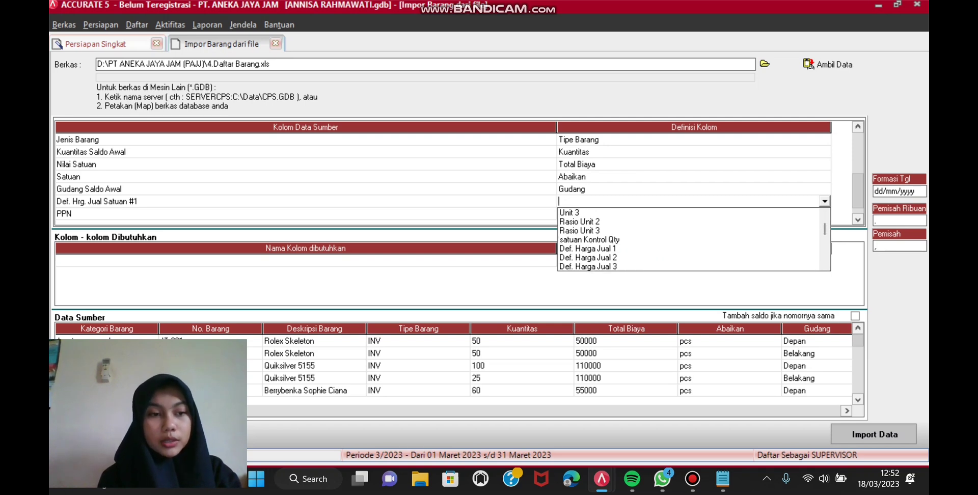
left_click(587, 248)
Step: Map the PPN column to Kode pajak penjualan
left_click(590, 214)
left_click(591, 214)
left_click(825, 214)
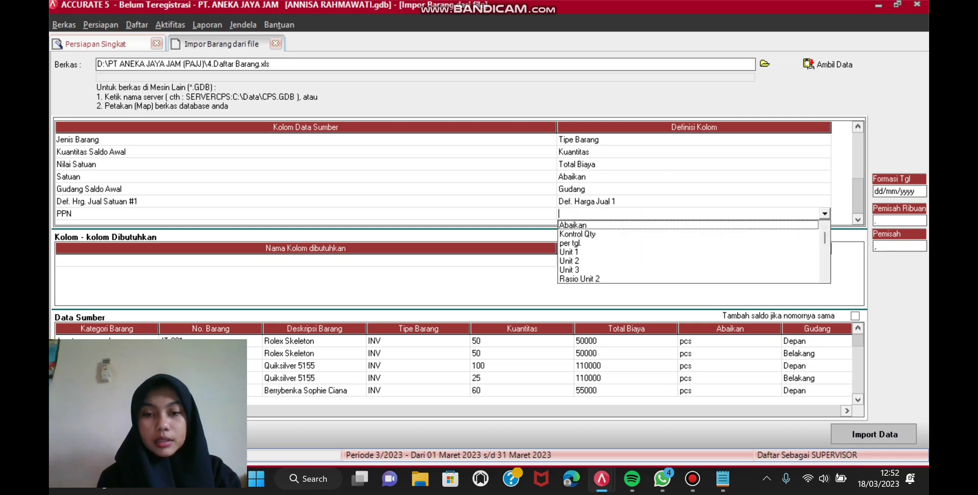
left_click(824, 278)
left_click(825, 277)
left_click(824, 277)
left_click(825, 277)
left_click(824, 278)
left_click(824, 277)
left_click(824, 278)
left_click(825, 277)
left_click(825, 278)
left_click(825, 278)
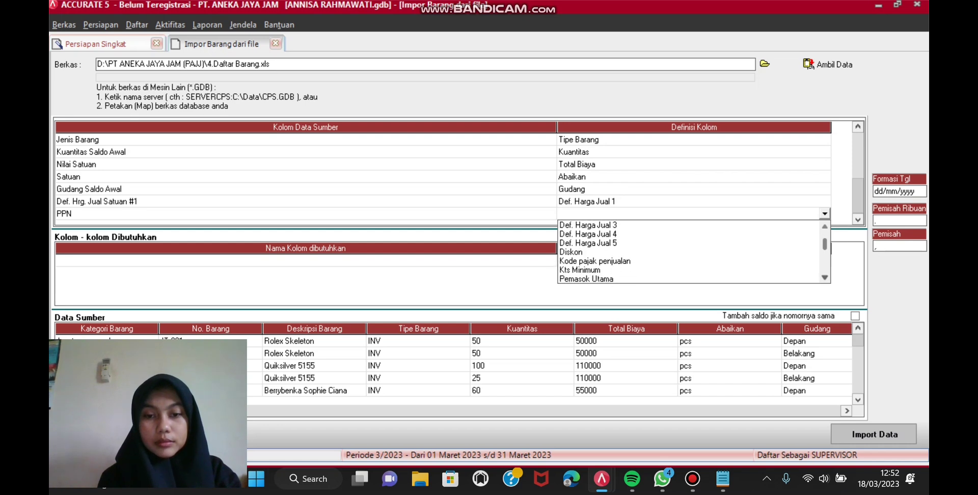
left_click(824, 278)
left_click(824, 277)
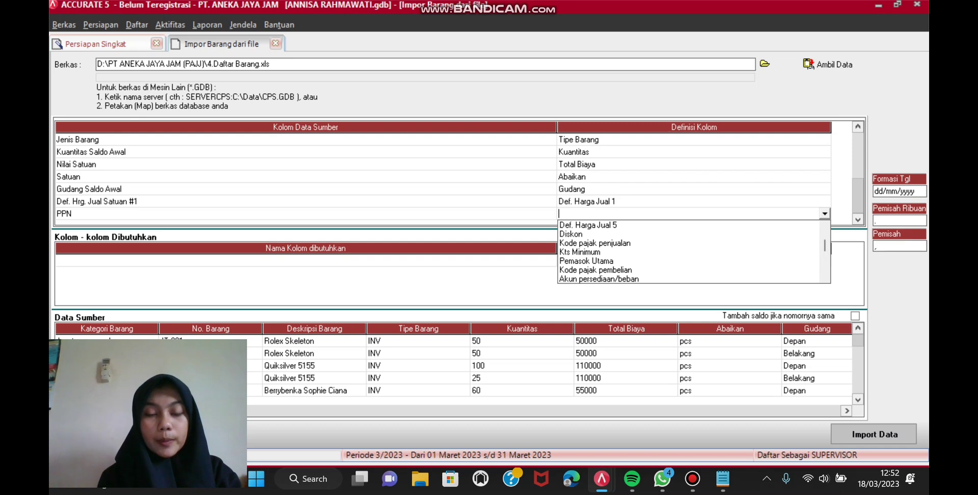
left_click(595, 244)
Step: Pair the Pajak Pertambahan Nilai value with tax code PPN and confirm
left_click(260, 37)
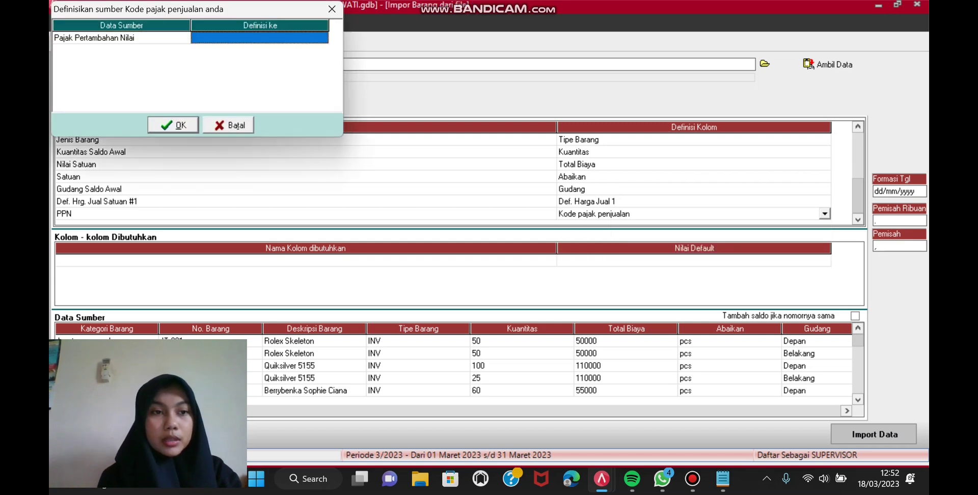
left_click(259, 37)
left_click(323, 39)
left_click(259, 49)
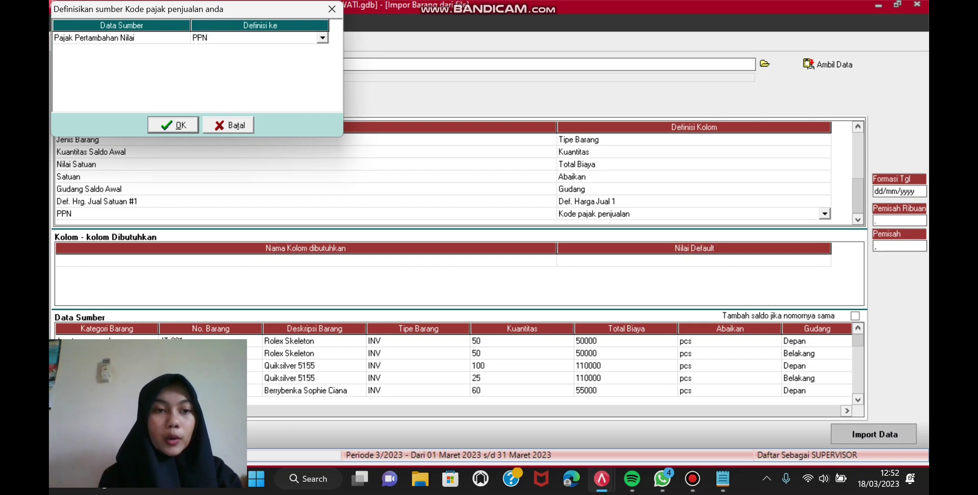
key("Return")
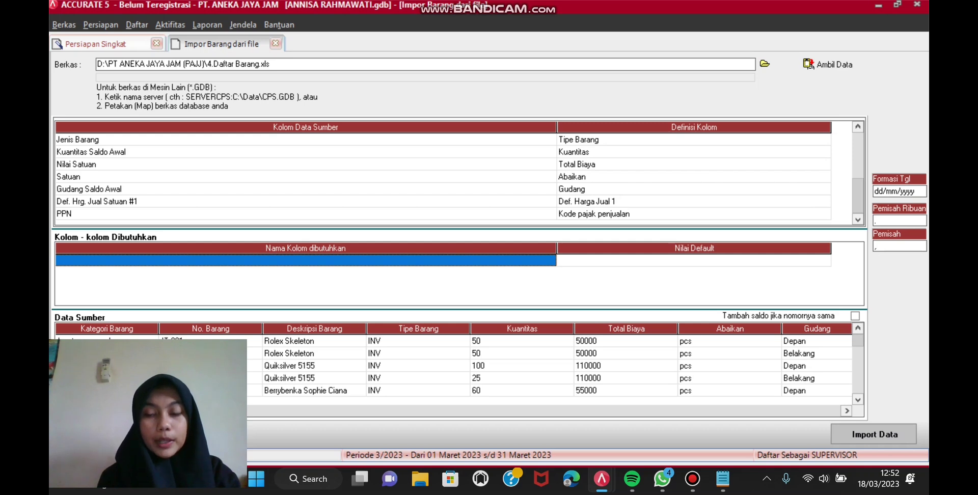
Step: Import the item data (10 imported, 10 failed) and advance to step 14, Aktiva Tetap
left_click(874, 434)
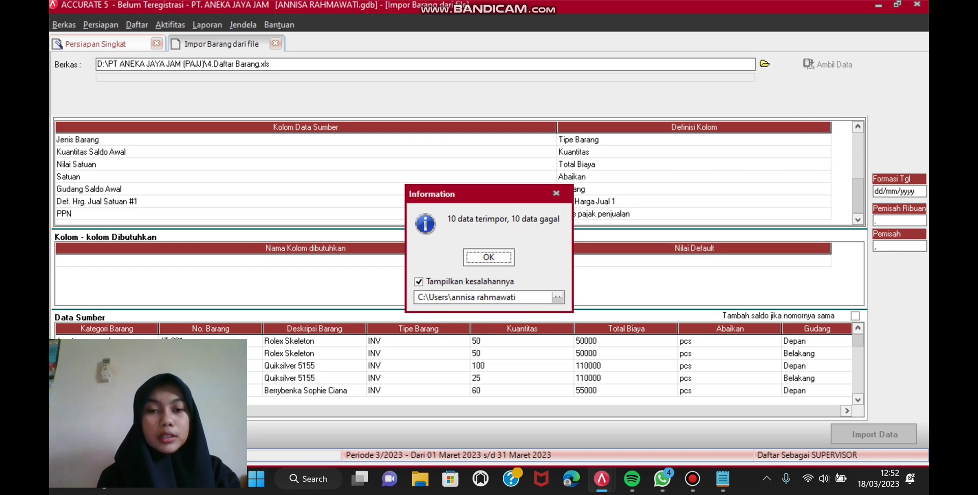
key("Return")
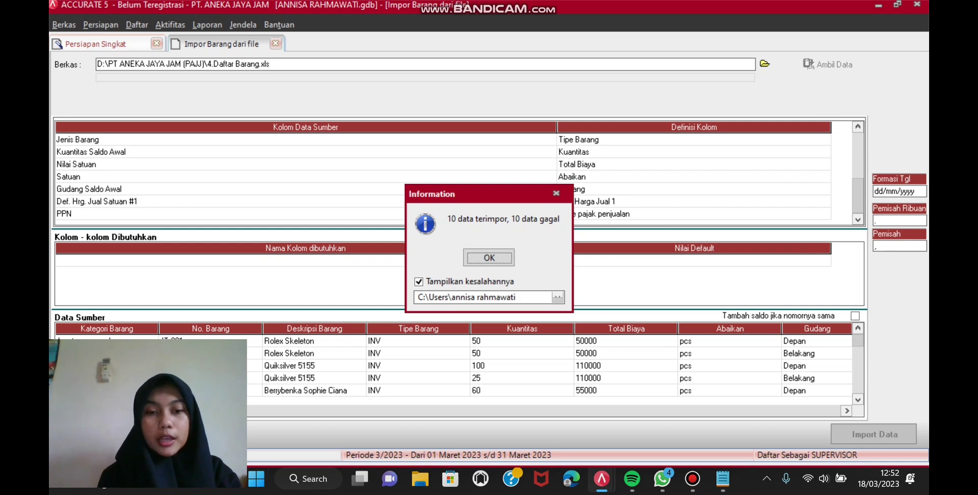
left_click(240, 184)
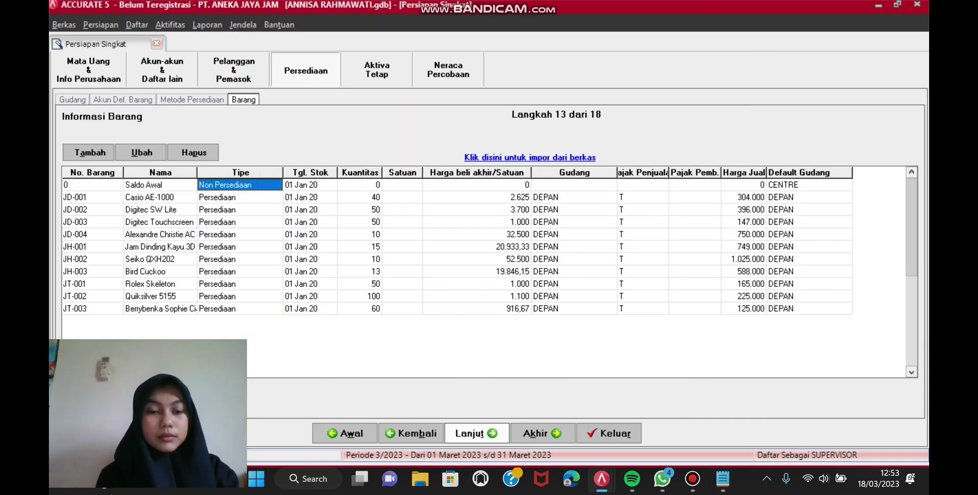
key("Return")
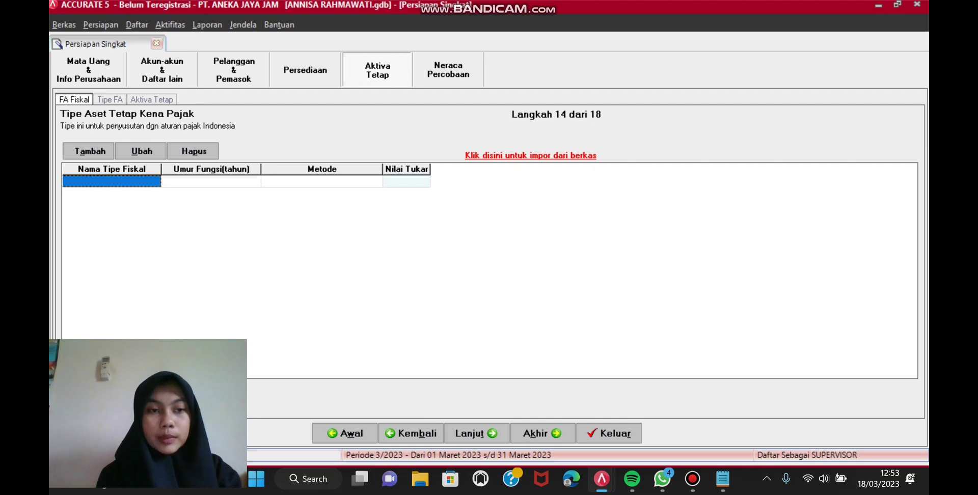
Step: Select the Excel file 5.Daftar Aset Tetap.xls and load its rows with Ambil Data
left_click(530, 155)
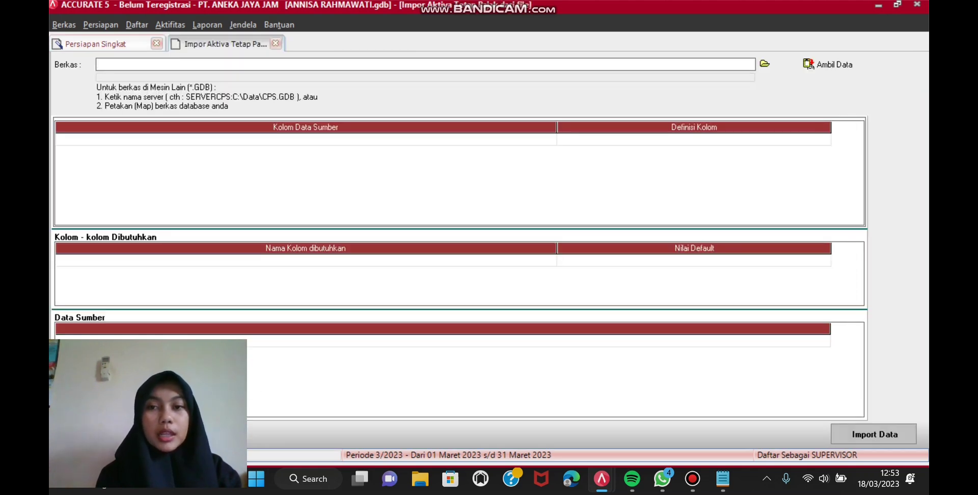
left_click(766, 63)
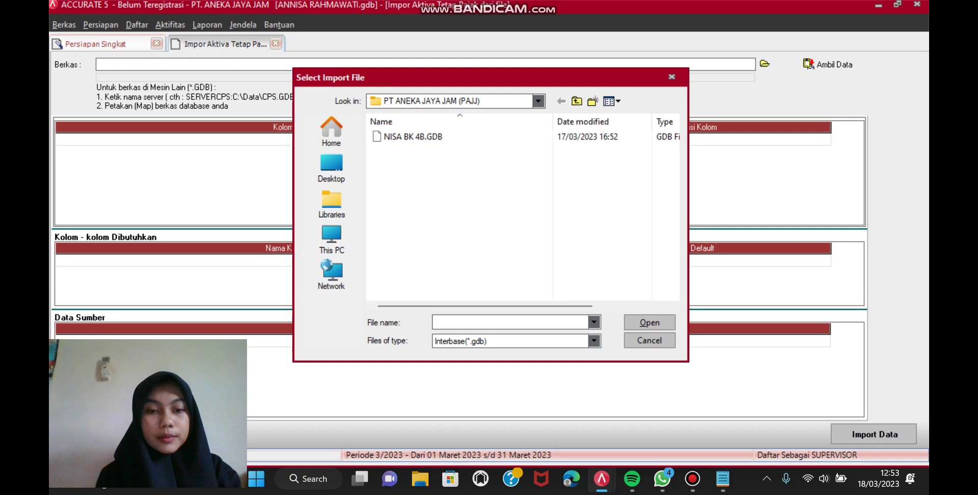
left_click(594, 340)
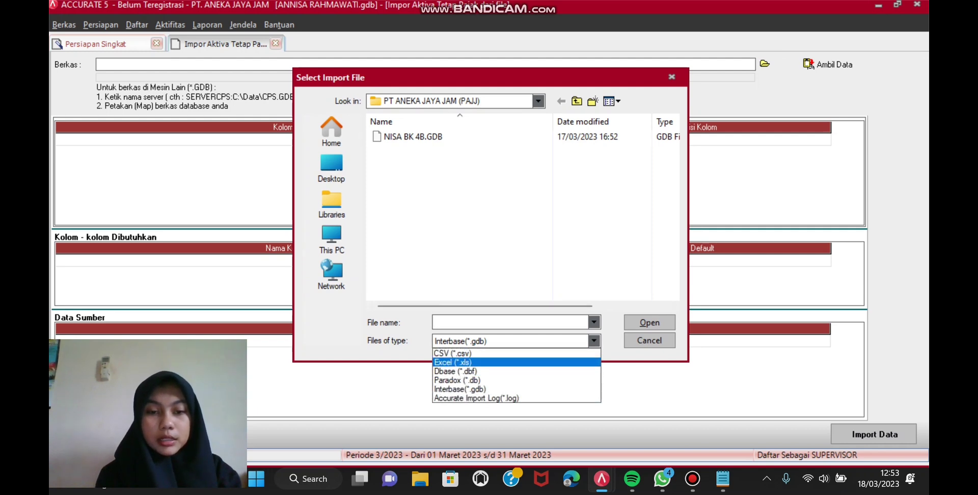
left_click(452, 363)
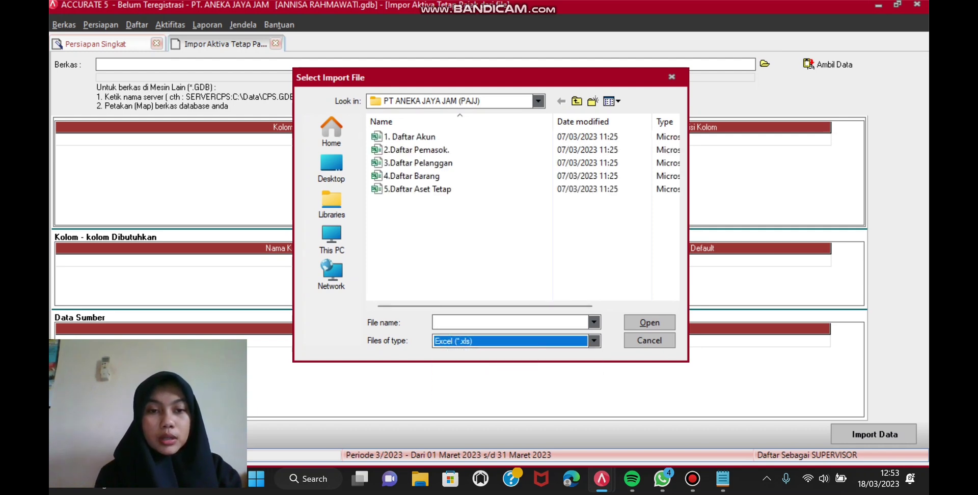
key("Tab")
key("Tab")
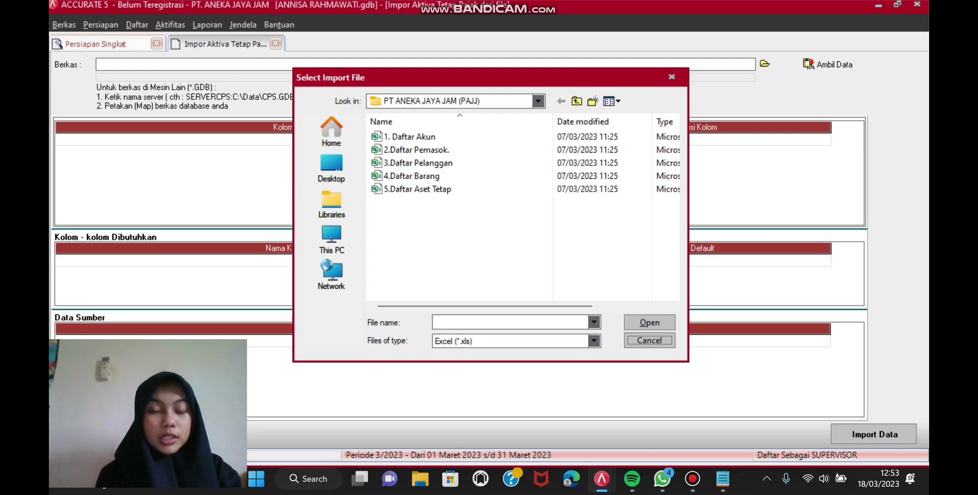
left_click(417, 189)
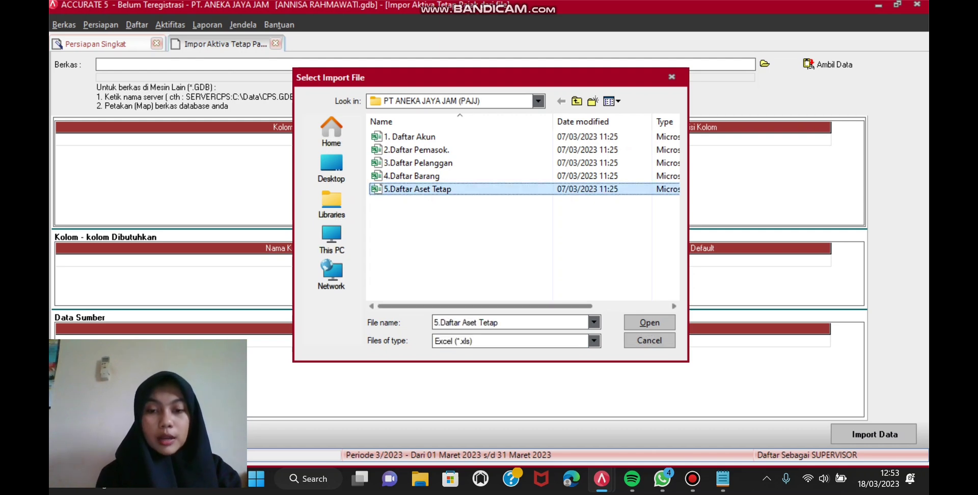
left_click(649, 322)
left_click(827, 64)
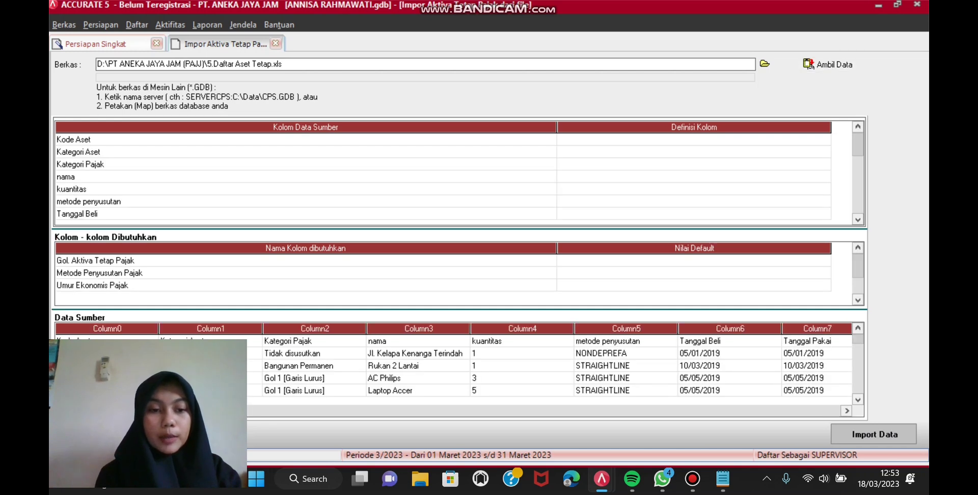
Step: Delete the Kode Aset header row from the source data
right_click(262, 336)
left_click(306, 366)
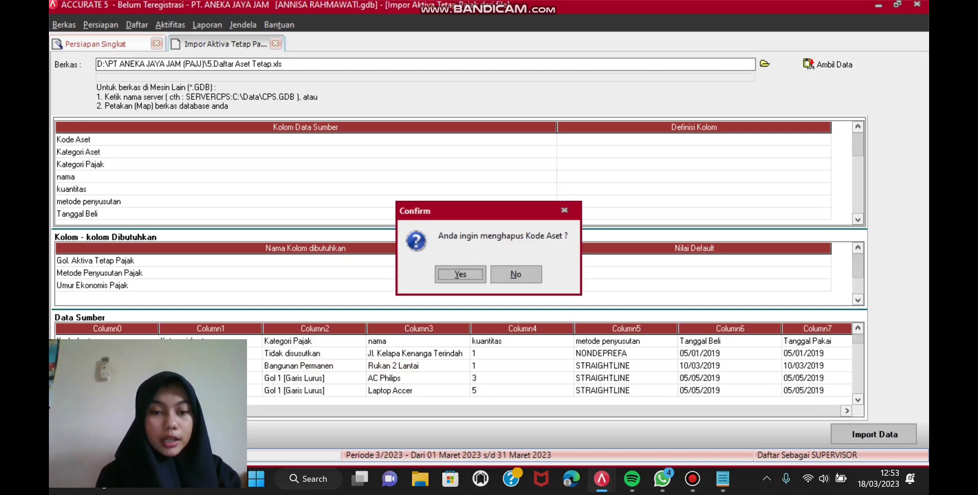
key("Return")
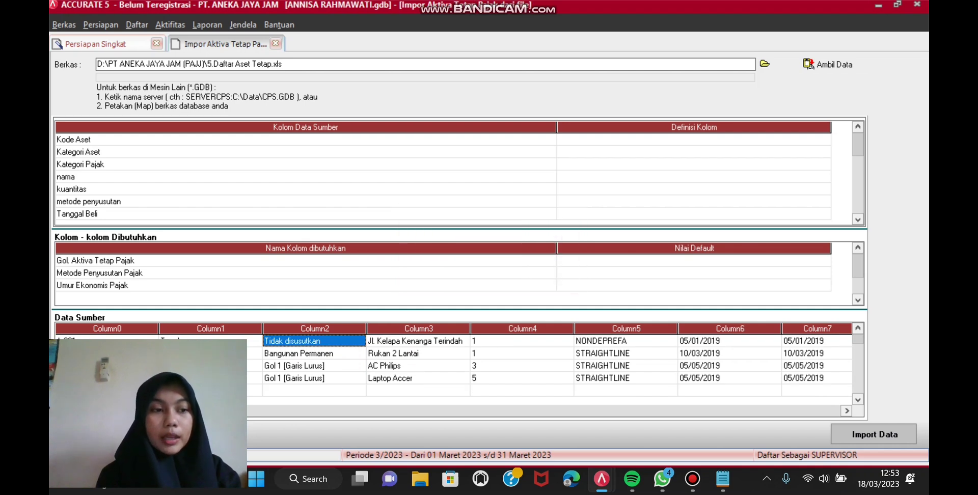
Step: Set Kode Aset and Kategori Aset to Abaikan, and map Kategori Pajak to Gol. Aktiva Tetap Pajak
left_click(694, 139)
left_click(694, 139)
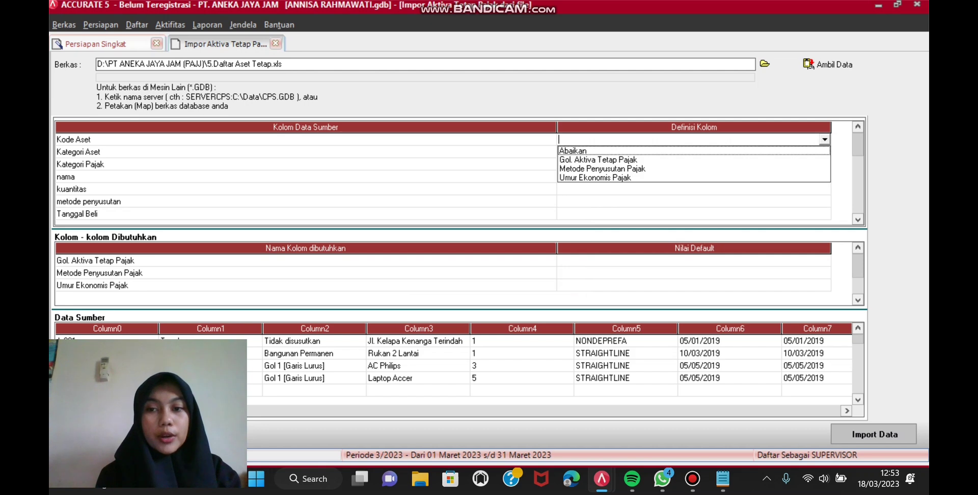
key("Return")
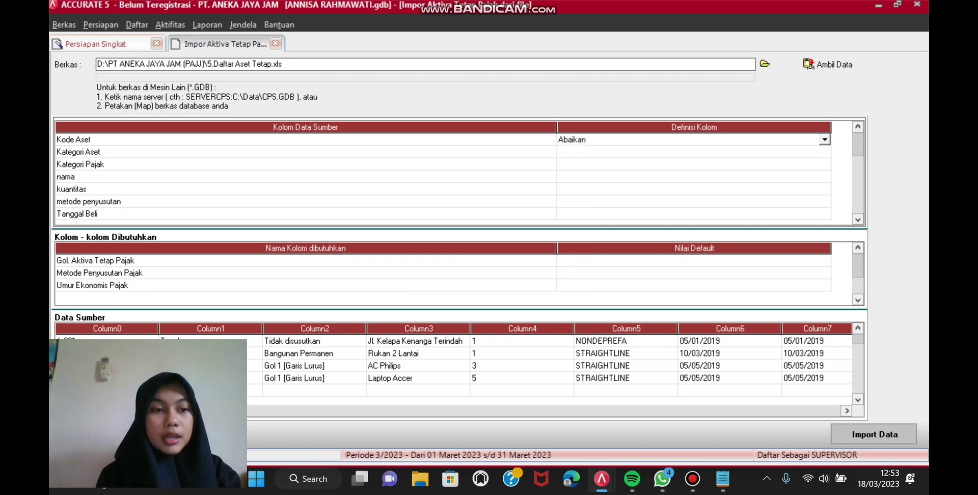
key("Down")
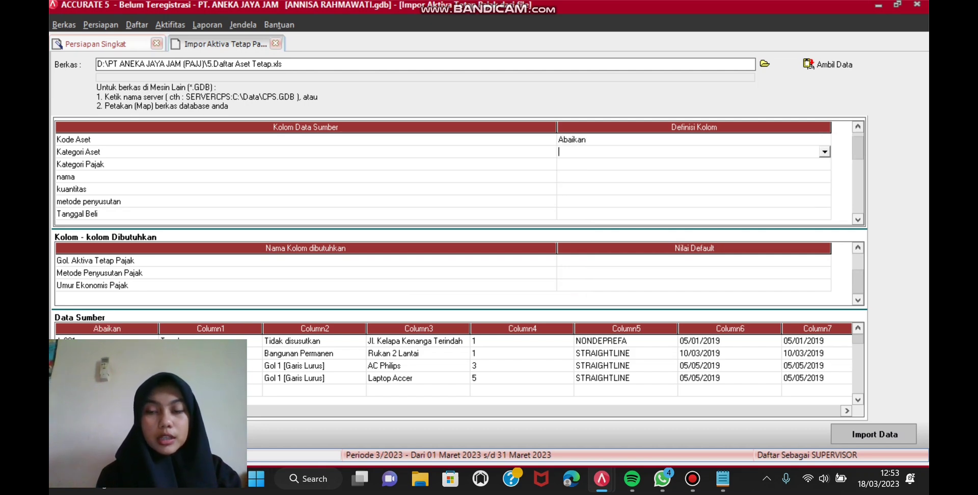
key("alt+Down")
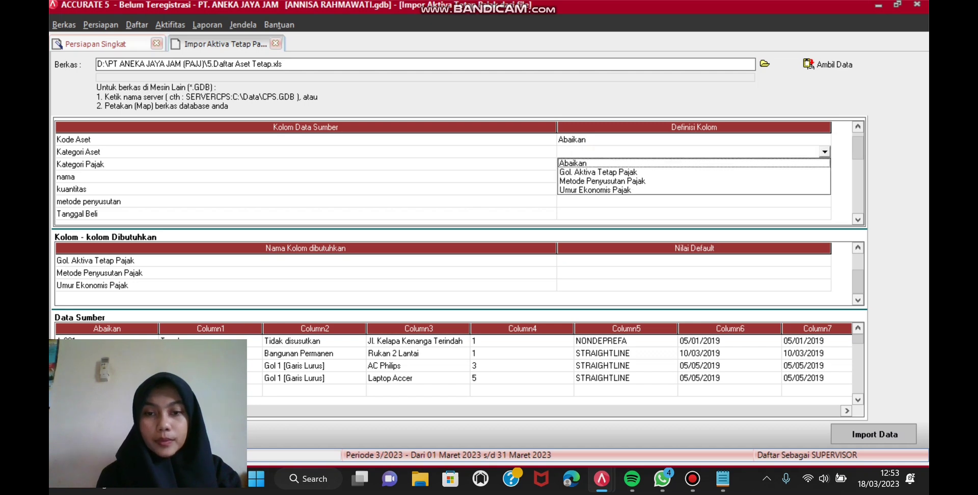
key("Return")
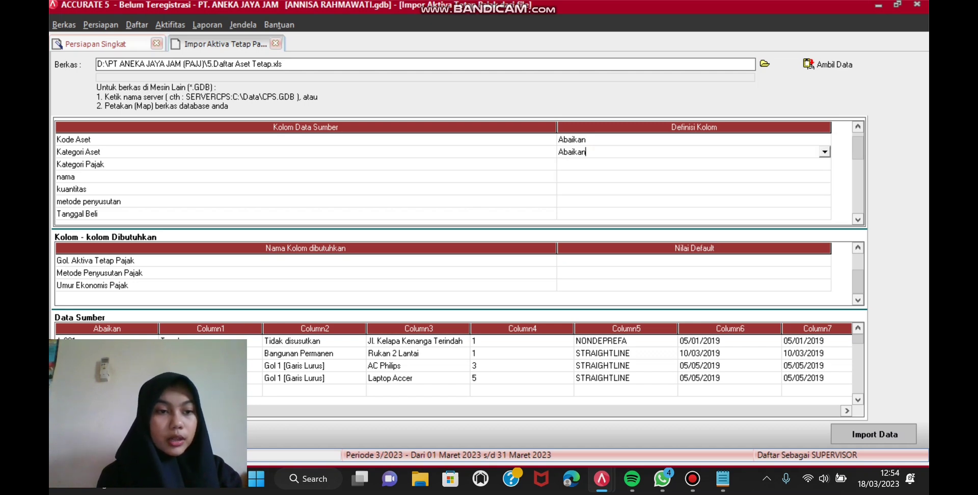
key("Down")
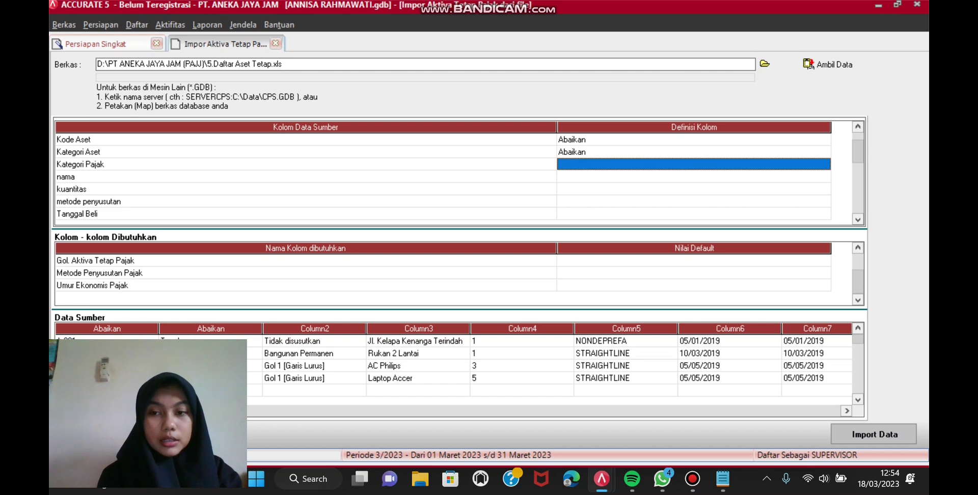
key("alt+Down")
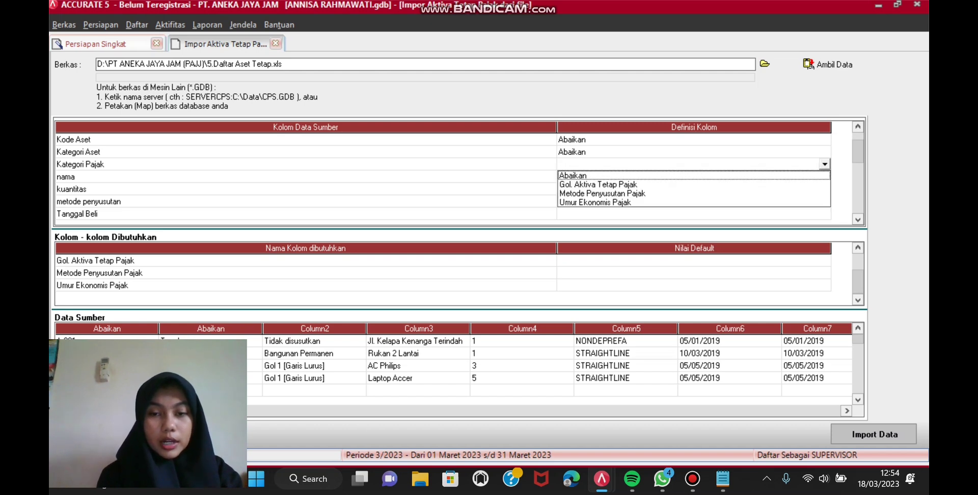
key("Down")
key("Return")
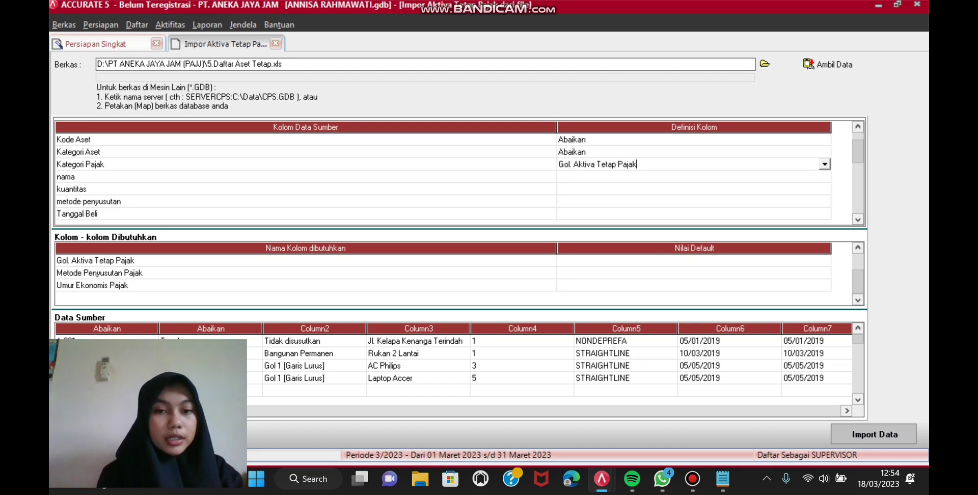
Step: Set the nama and kuantitas columns to Abaikan
key("Down")
key("alt+Down")
key("Return")
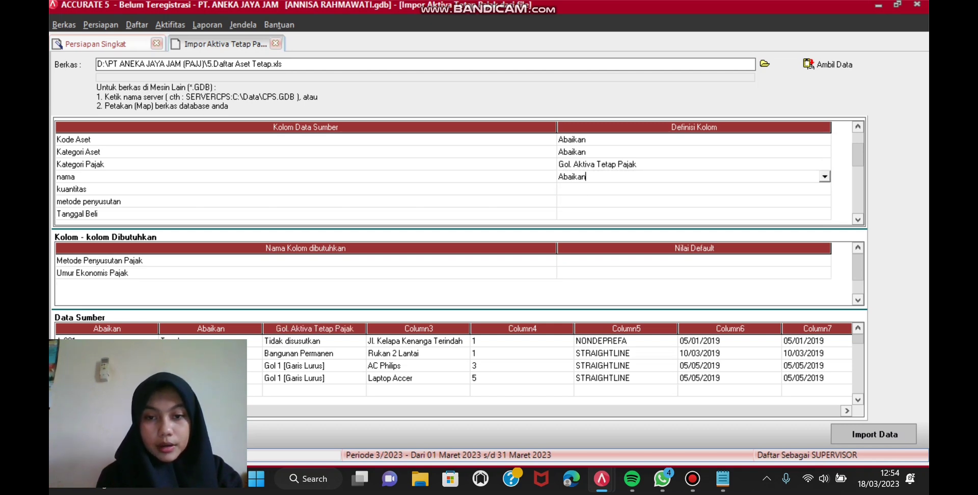
key("Down")
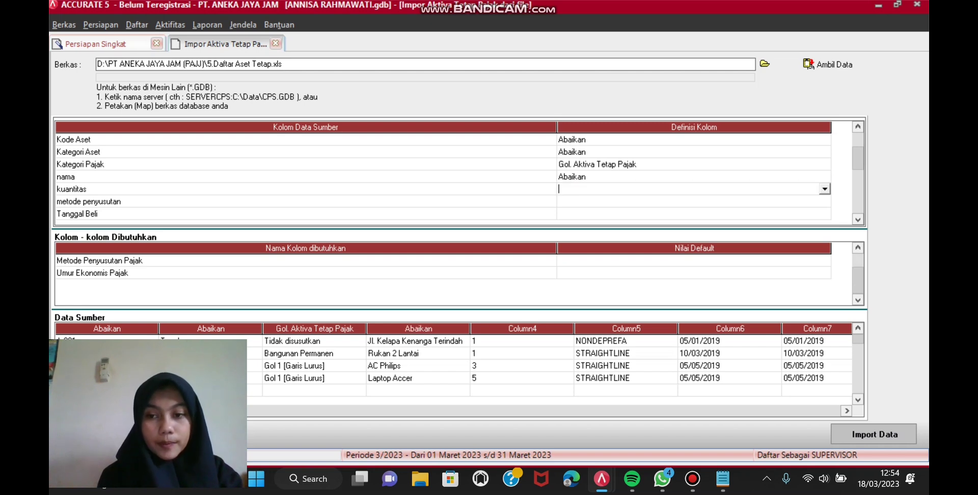
left_click(825, 189)
key("Return")
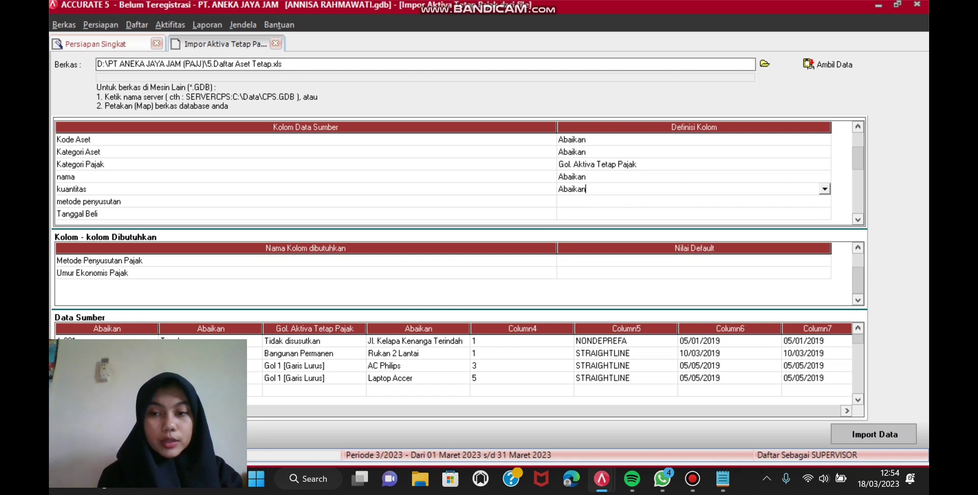
left_click(693, 202)
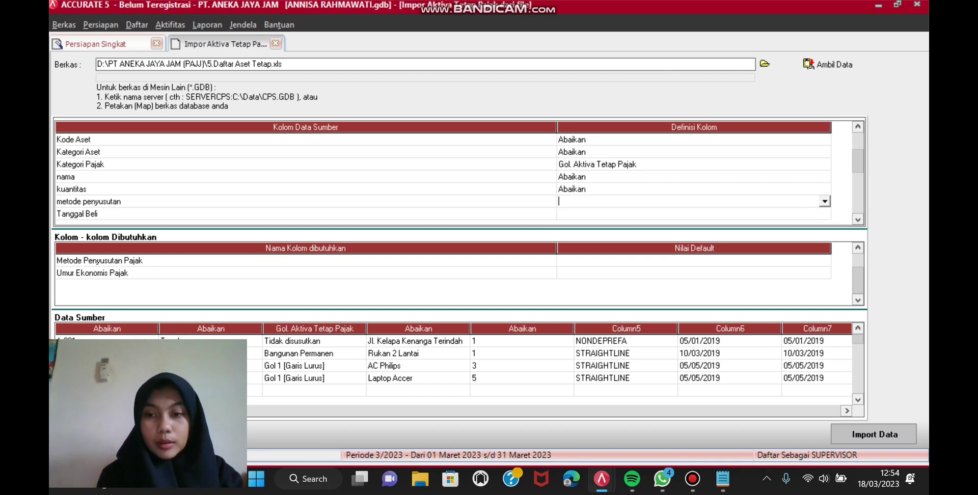
key("alt+Down")
Step: Map metode penyusutan to Metode Penyusutan Pajak: NONDEPREFA→Tidak terdepresiasi, STRAIGHTLINE→Metode Garis Lurus
key("Down")
key("Return")
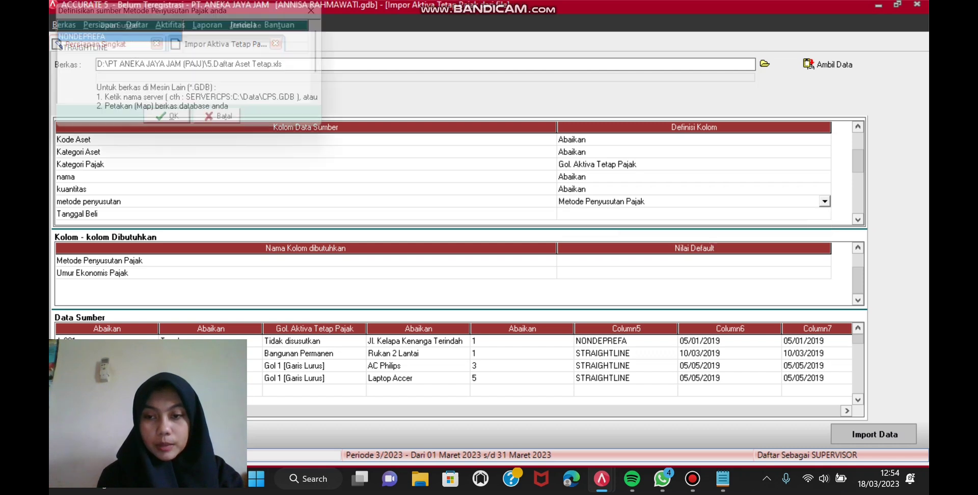
left_click(260, 37)
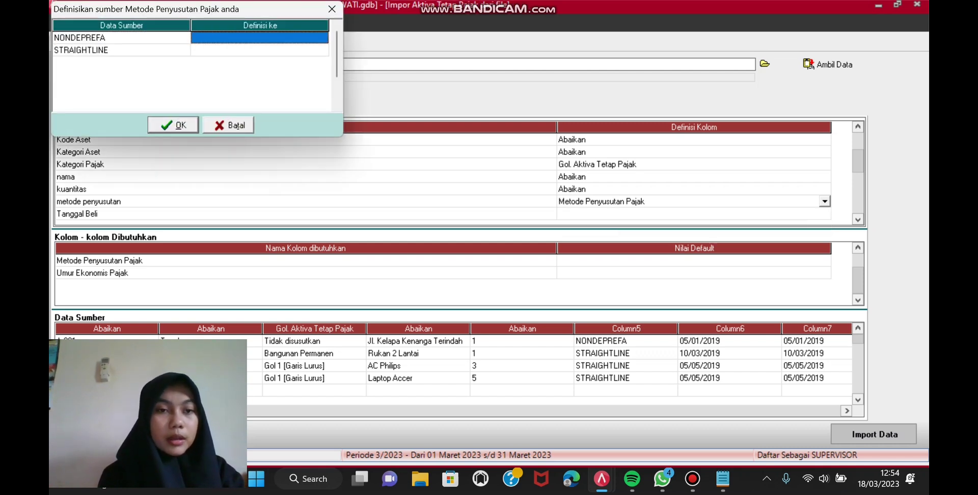
key("F2")
key("alt+Down")
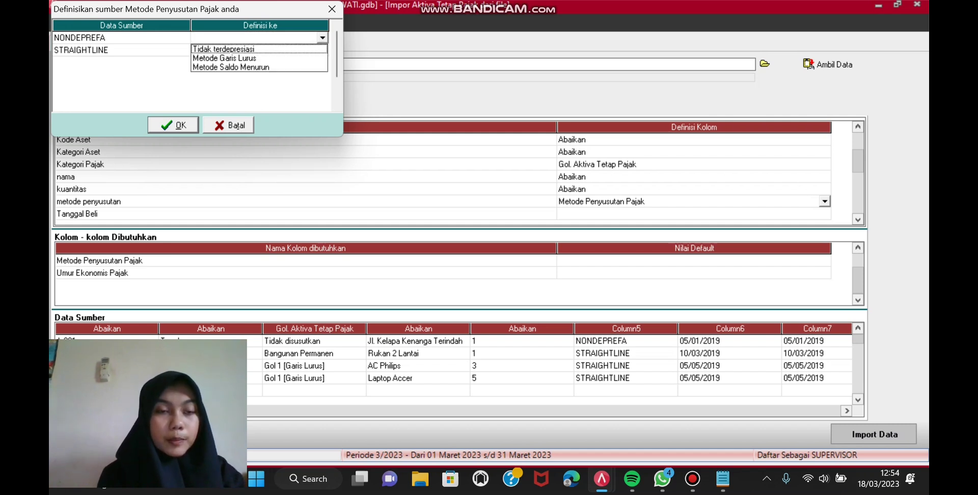
key("Down")
key("Return")
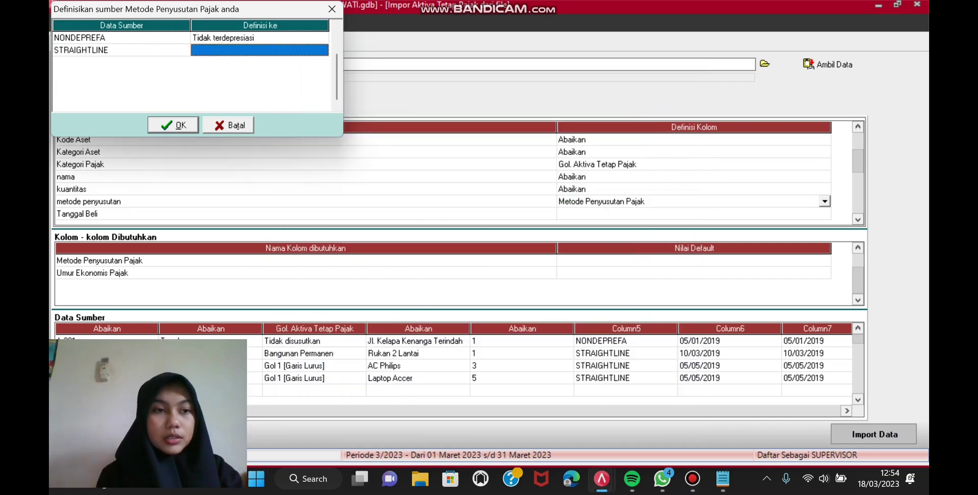
left_click(260, 50)
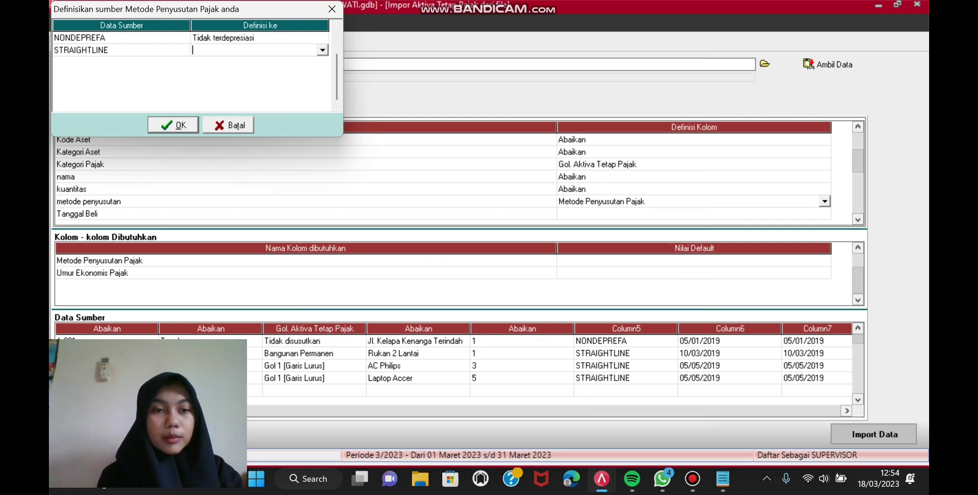
left_click(323, 50)
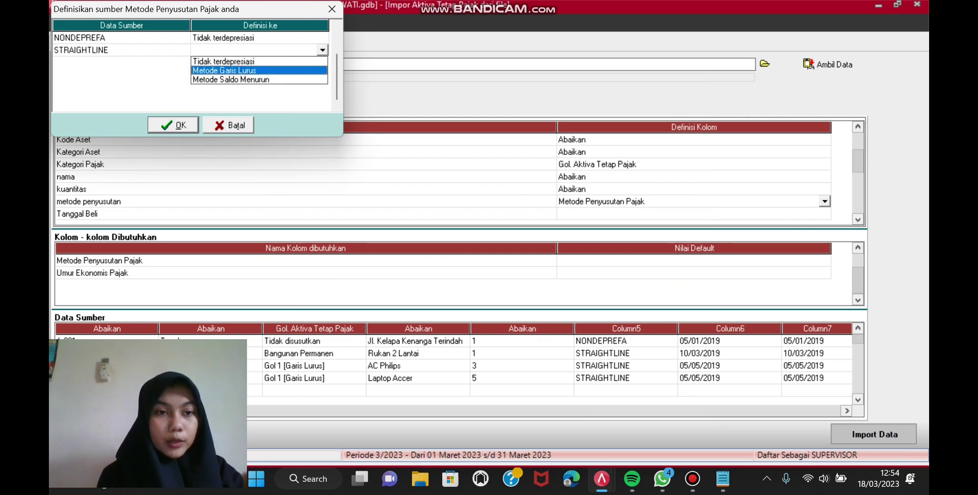
left_click(224, 70)
left_click(174, 124)
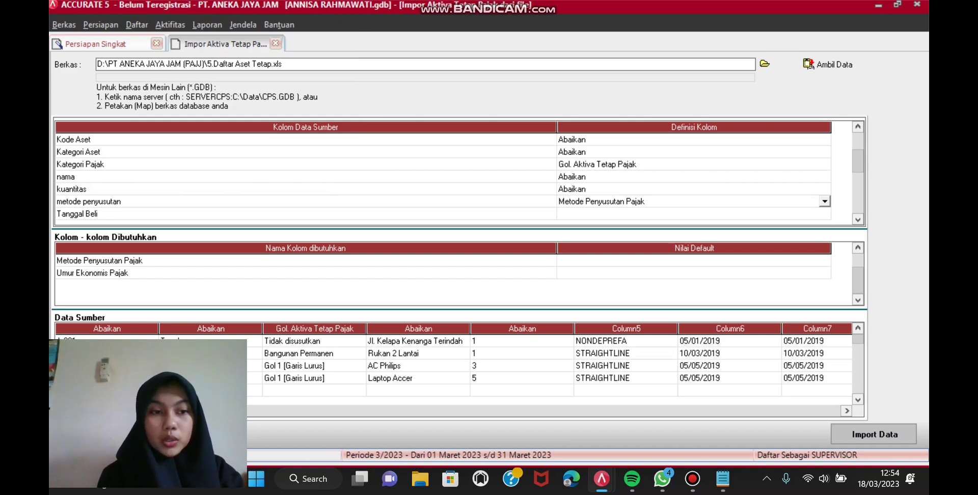
Step: Set Tanggal Beli and Tanggal Pakai to Abaikan, and umur aset tahun to Umur Ekonomis Pajak
left_click(693, 213)
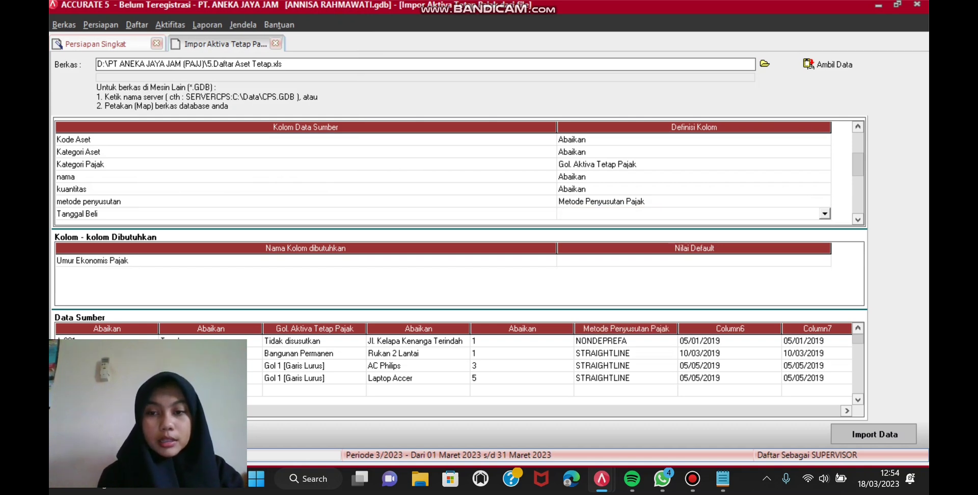
key("alt+Down")
key("Return")
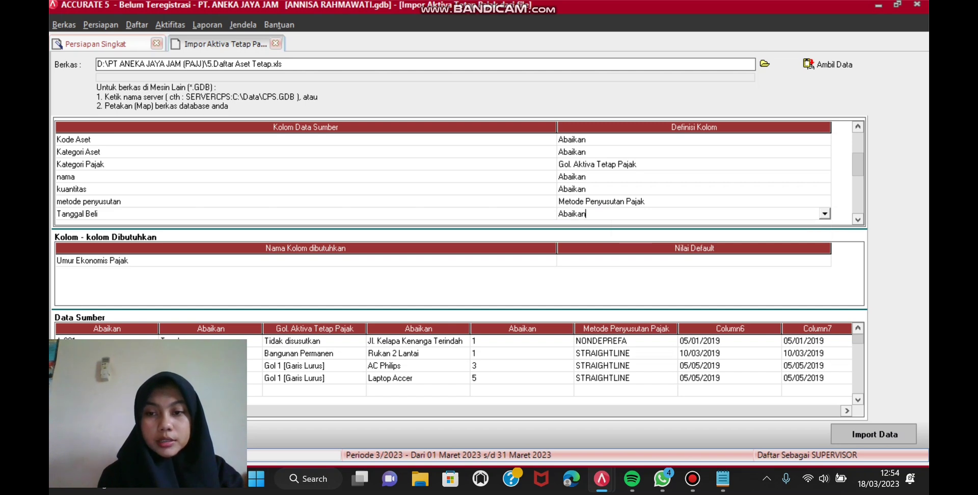
key("Down")
key("Down")
key("Down")
key("Down")
key("Down")
key("Down")
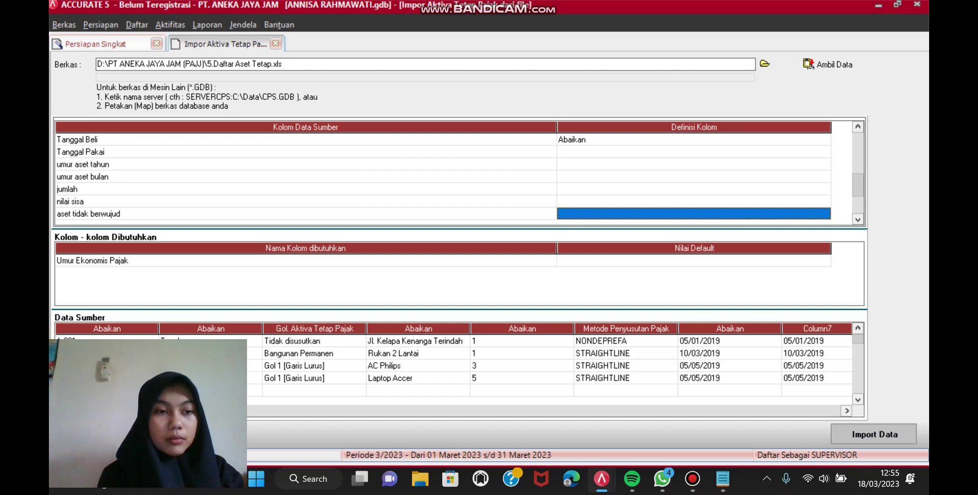
key("Up")
key("Up")
key("Up")
key("Up")
key("Up")
key("Up")
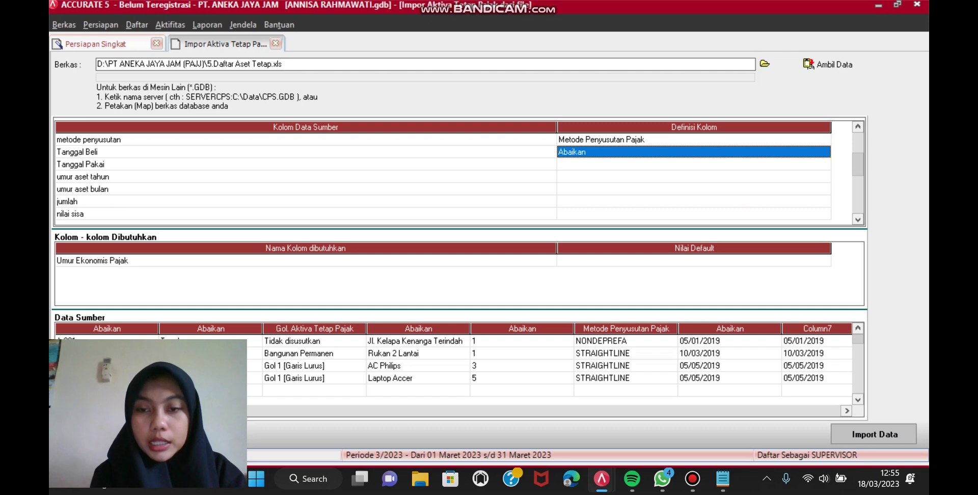
key("Down")
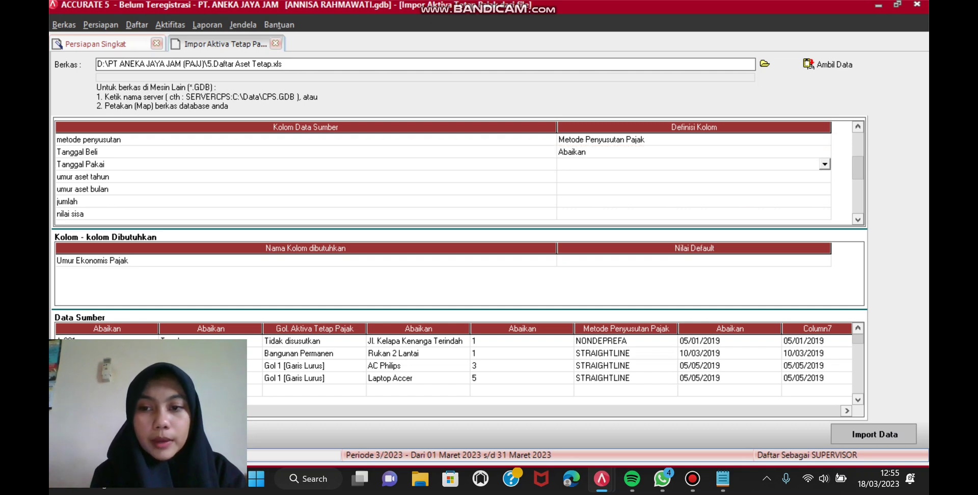
key("alt+Down")
key("Down")
key("Return")
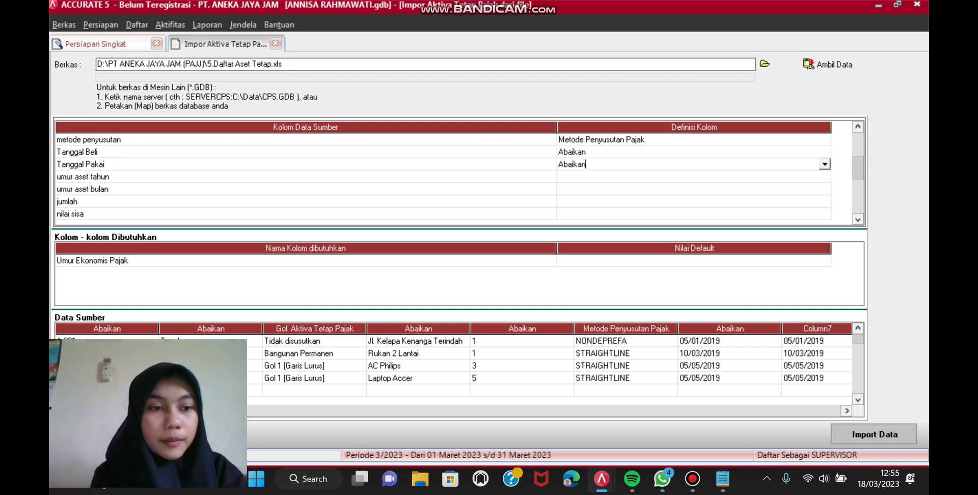
key("Down")
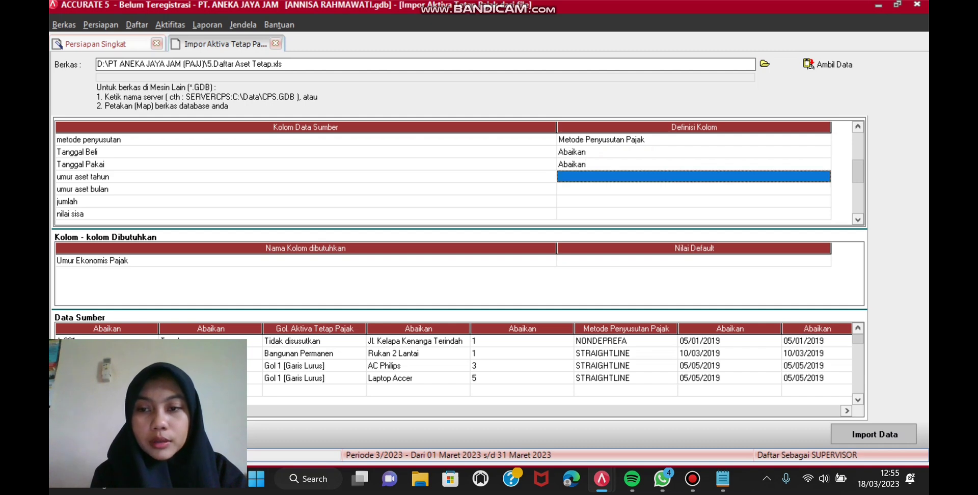
key("alt+Down")
key("Down")
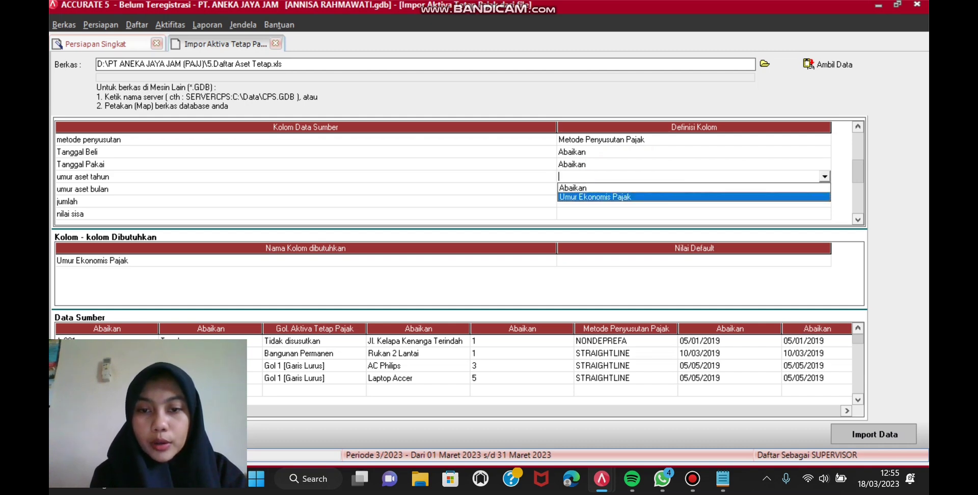
key("Return")
Step: Set umur aset bulan, jumlah and nilai sisa to Abaikan
key("Down")
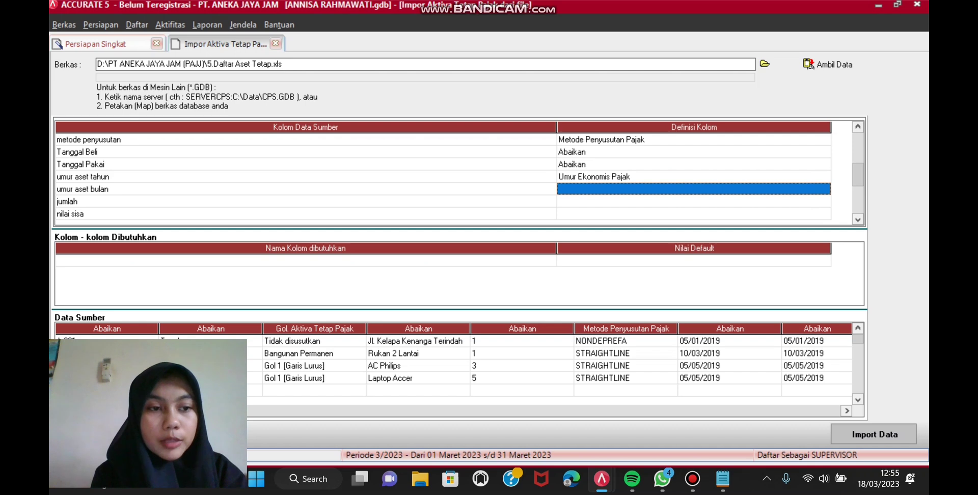
key("alt+Down")
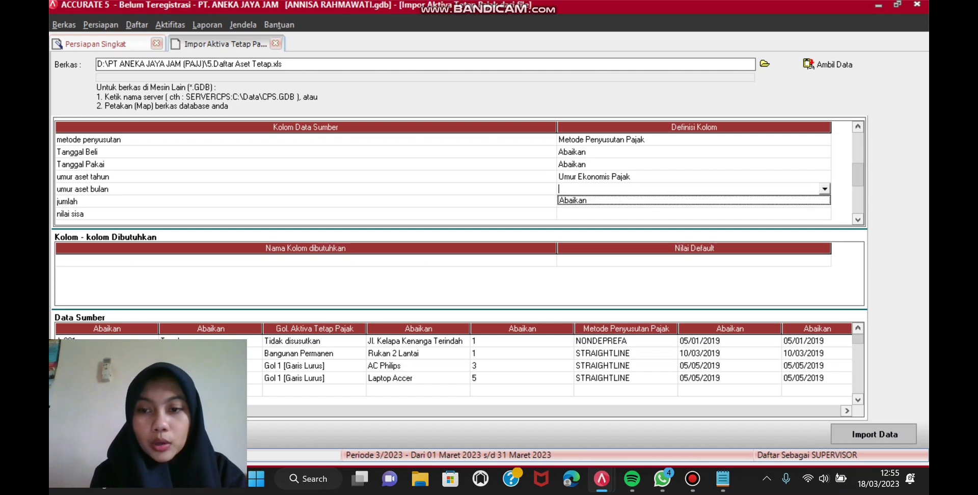
key("Return")
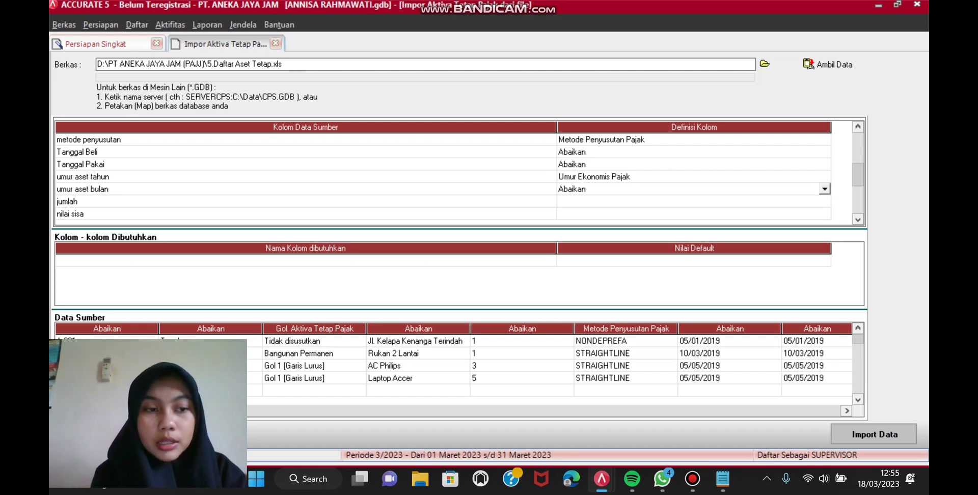
key("Down")
key("alt+Down")
key("Return")
key("Down")
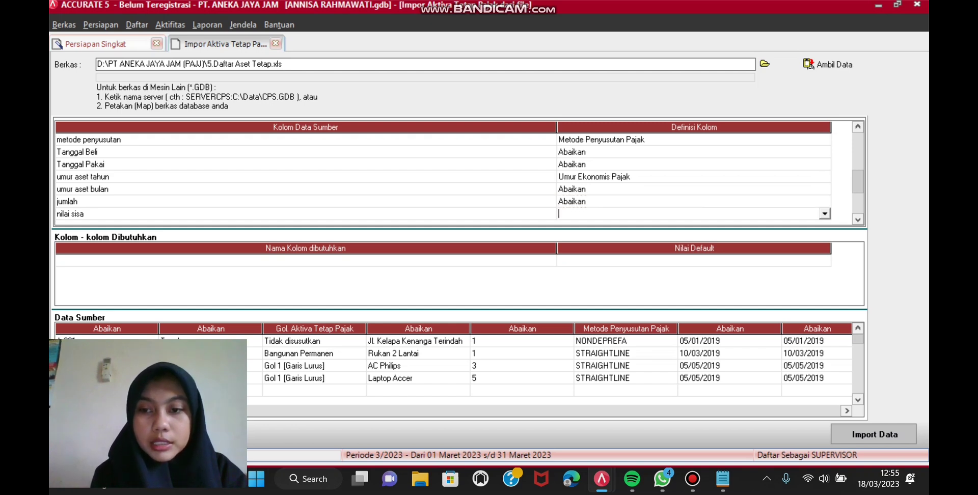
key("alt+Down")
key("Return")
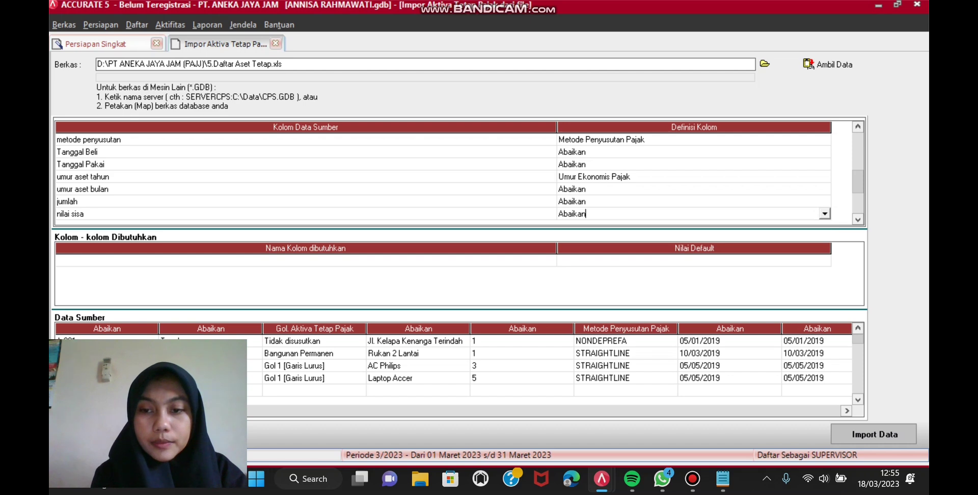
key("Down")
key("Down")
key("Down")
key("Down")
key("Down")
key("Down")
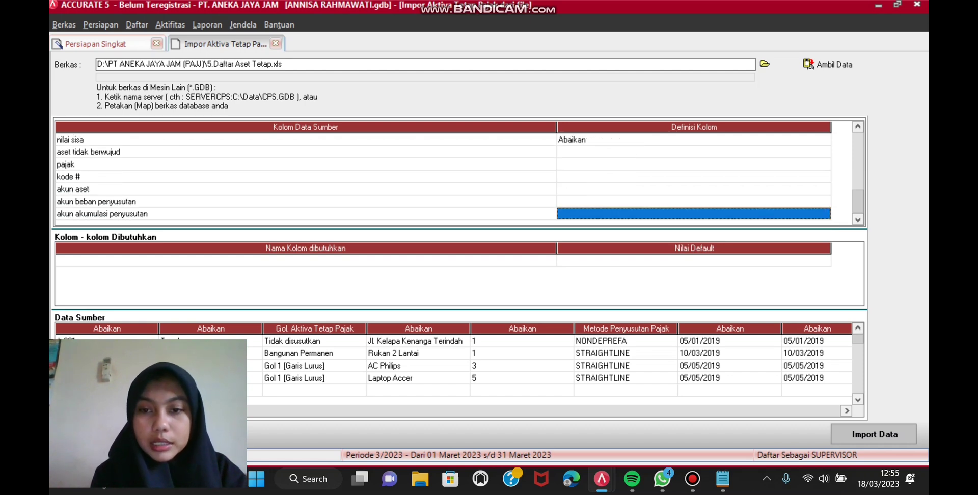
Step: Set aset tidak berwujud, pajak and kode # to Abaikan
left_click(692, 152)
left_click(824, 152)
key("Return")
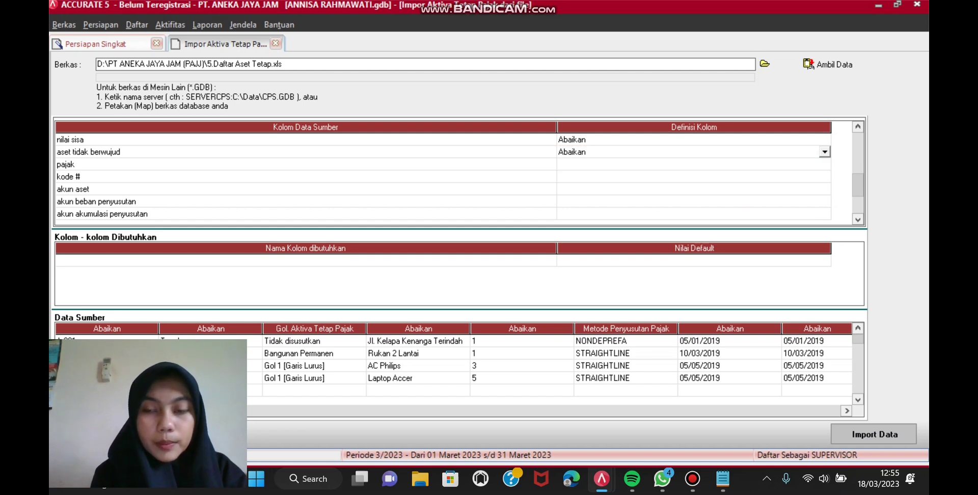
left_click(693, 164)
key("alt+Down")
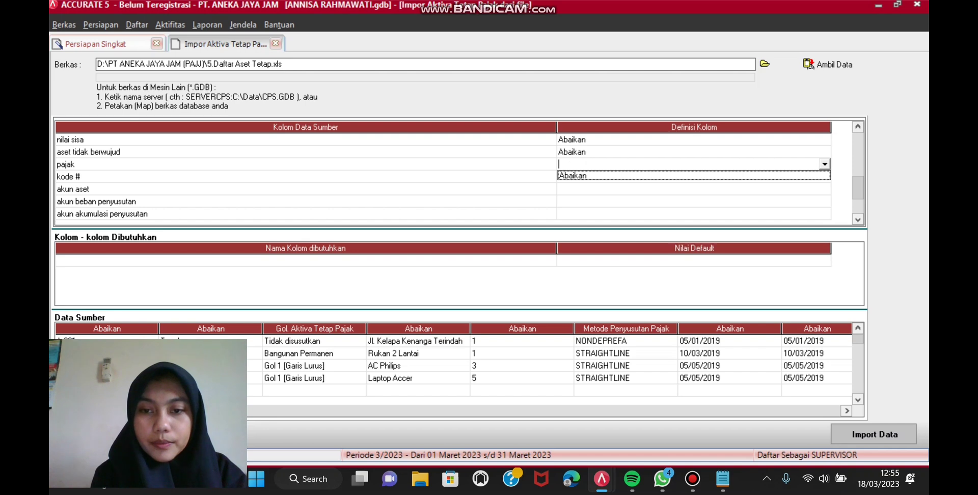
key("Return")
left_click(692, 176)
key("alt+Down")
key("Return")
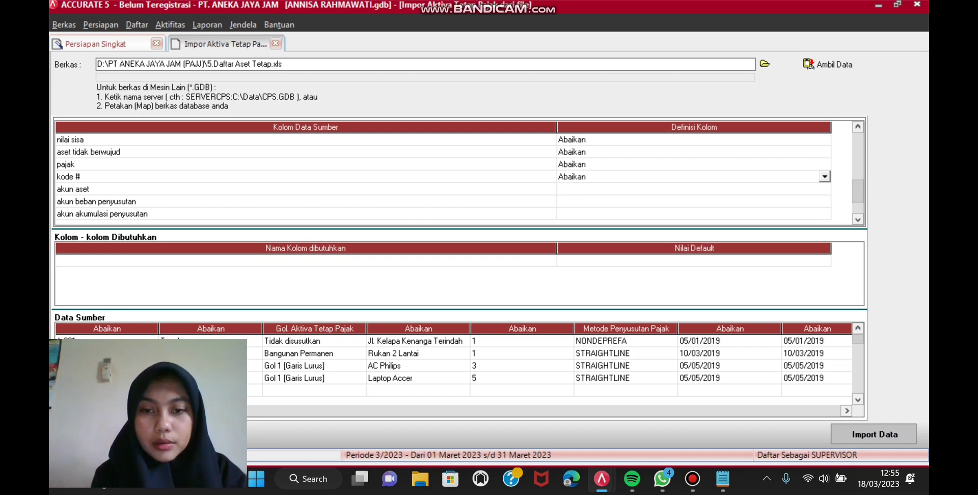
Step: Set akun aset, akun beban penyusutan and akun akumulasi penyusutan to Abaikan
left_click(693, 189)
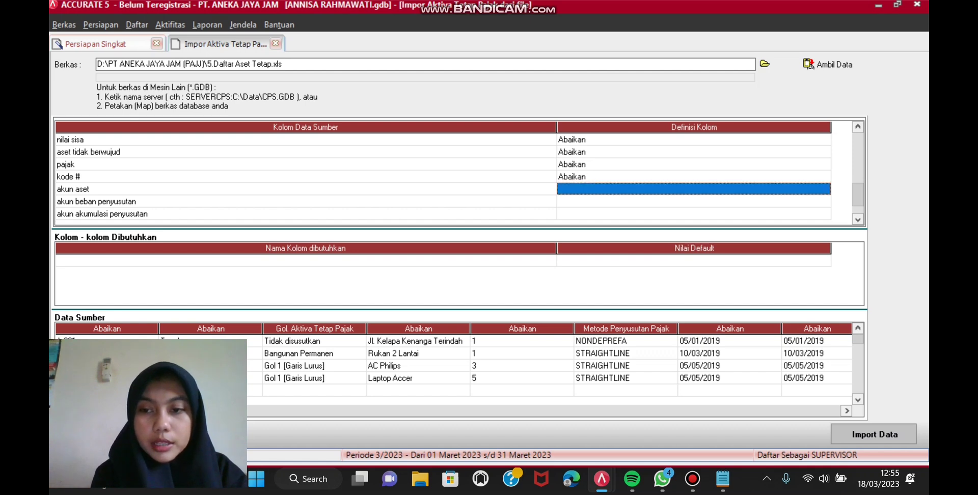
key("alt+Down")
key("Return")
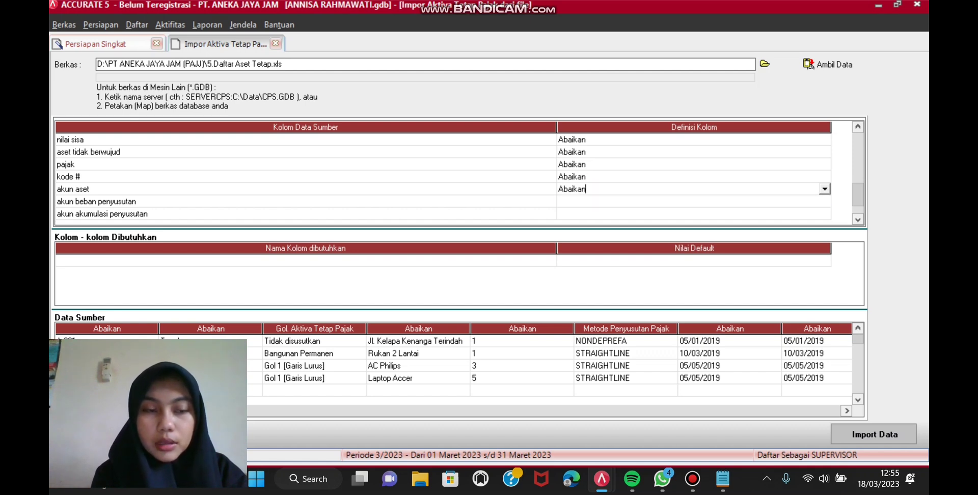
left_click(693, 202)
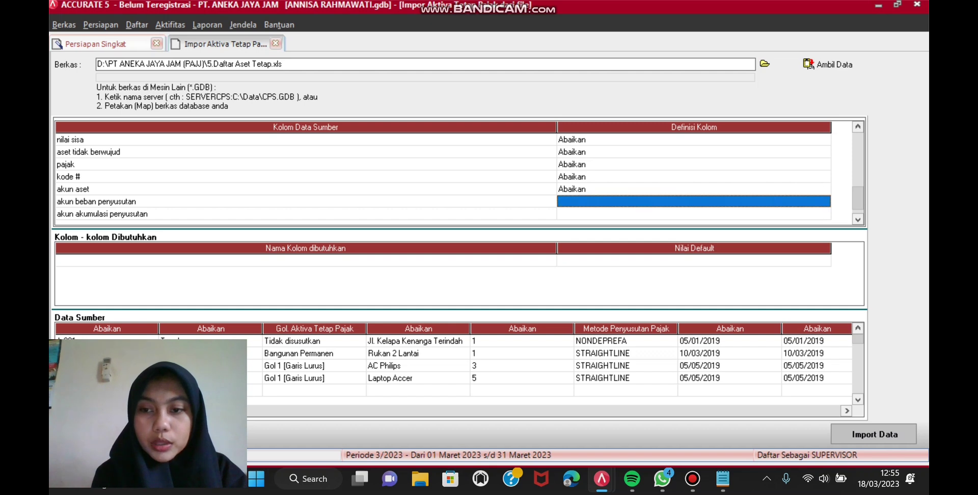
key("alt+Down")
key("Return")
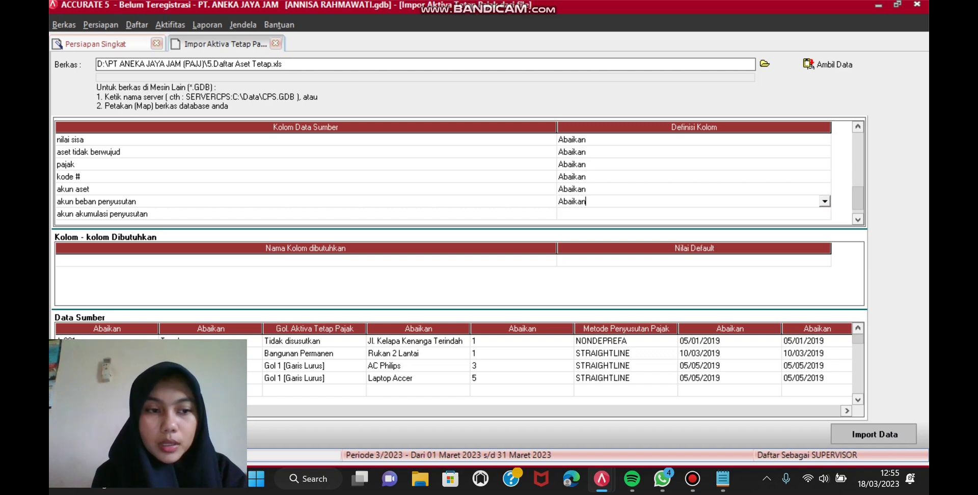
left_click(692, 214)
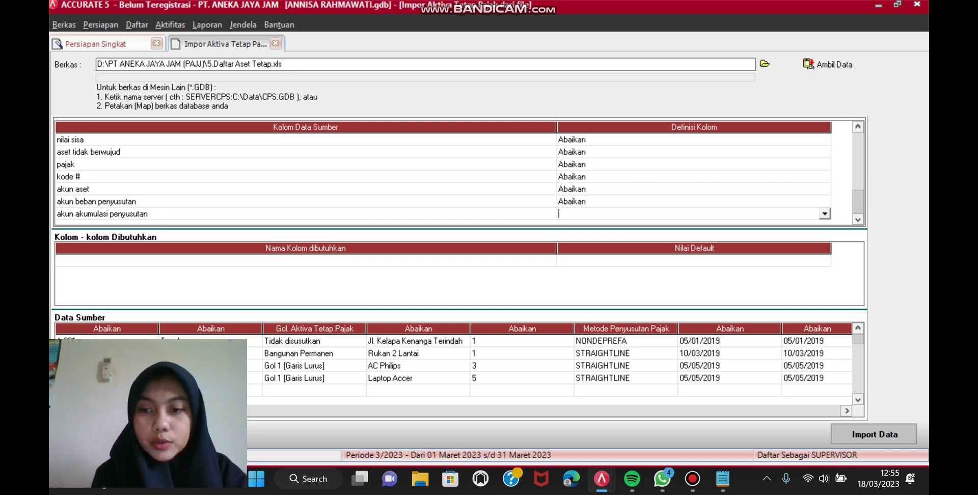
key("alt+Down")
key("Down")
key("Return")
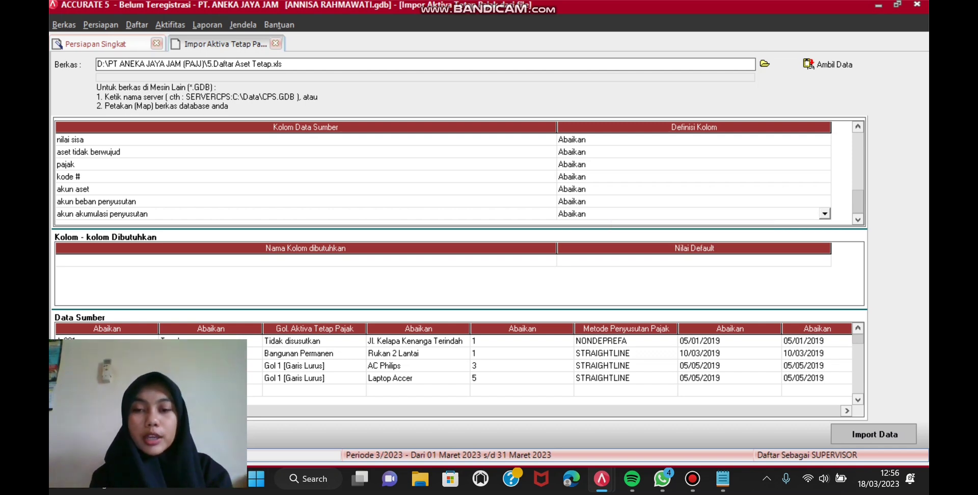
Step: Import the fixed asset data (4 imported, 22 failed), advance to step 15 and begin a file import
left_click(874, 434)
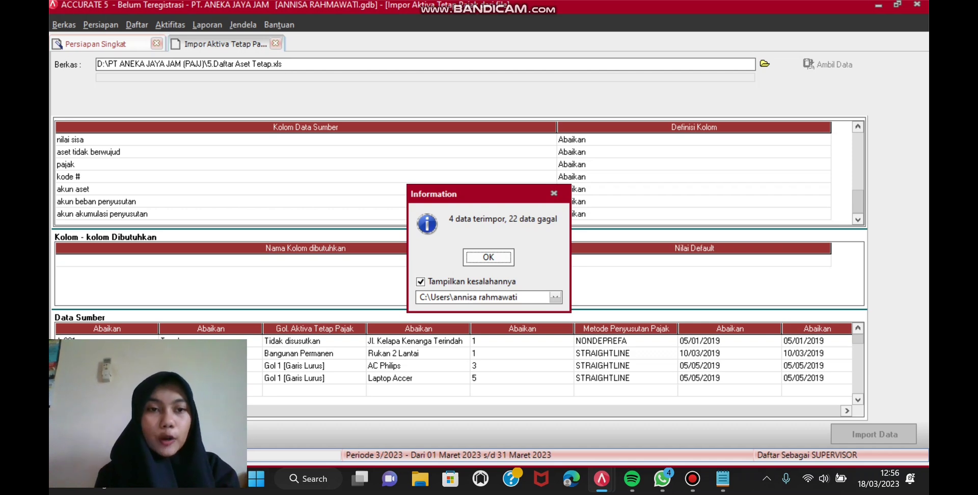
key("Return")
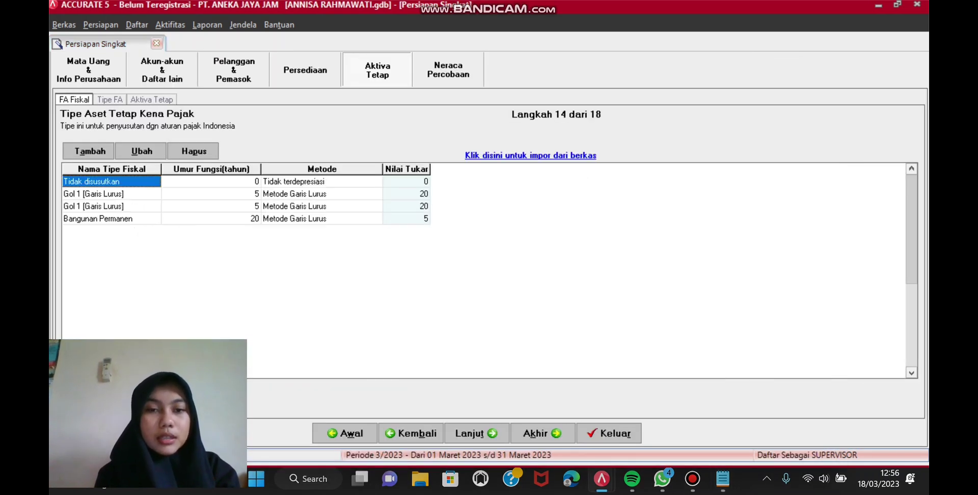
key("Return")
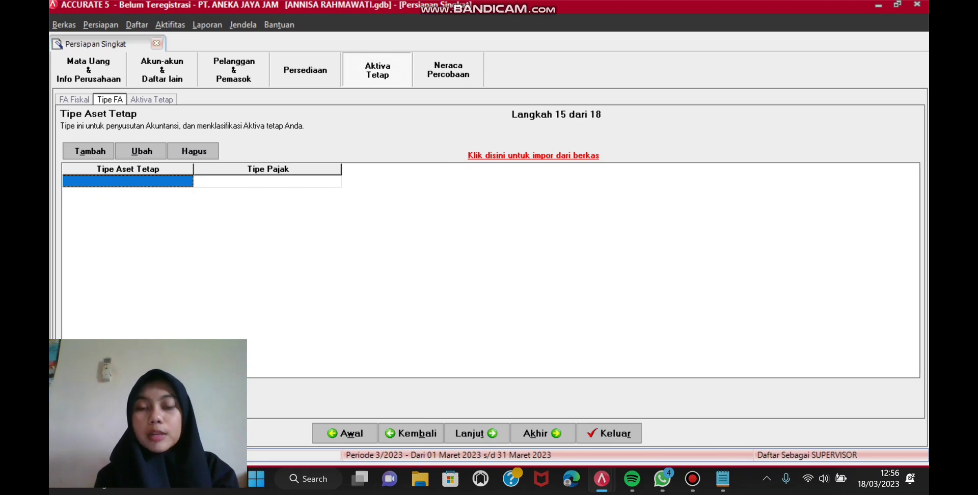
left_click(534, 155)
Step: Load the Excel file 5.Daftar Aset Tetap.xls as the fixed asset type source
left_click(766, 63)
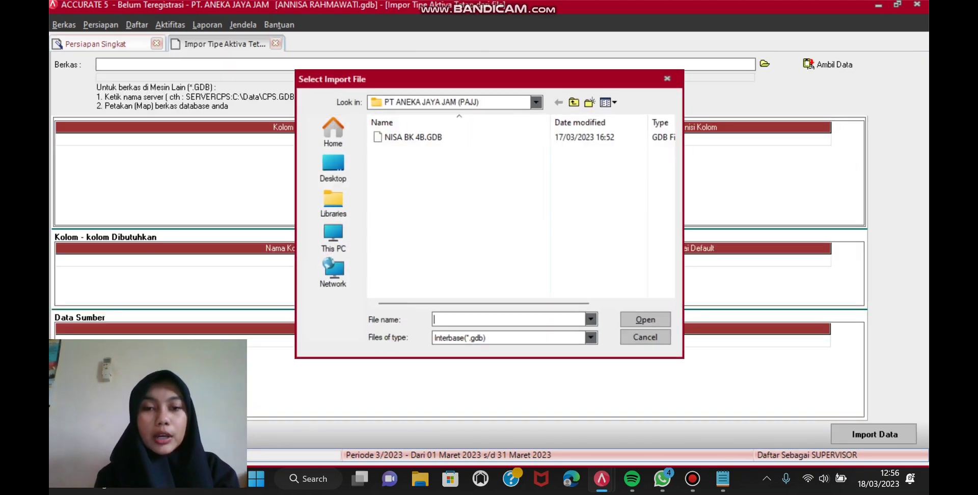
left_click(594, 340)
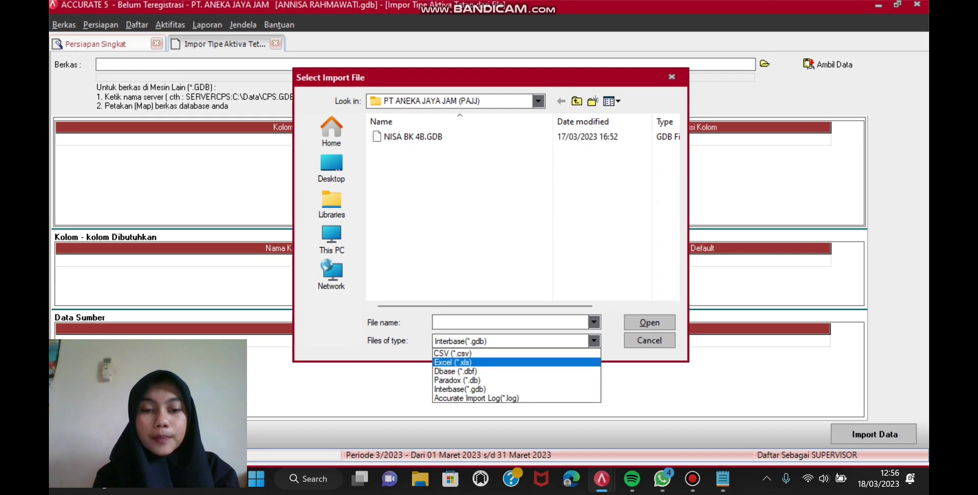
left_click(453, 361)
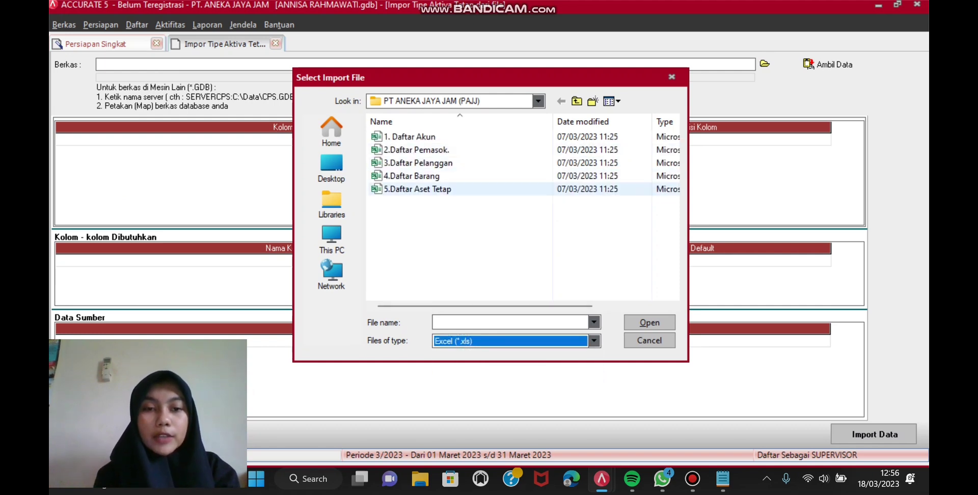
left_click(418, 188)
left_click(649, 323)
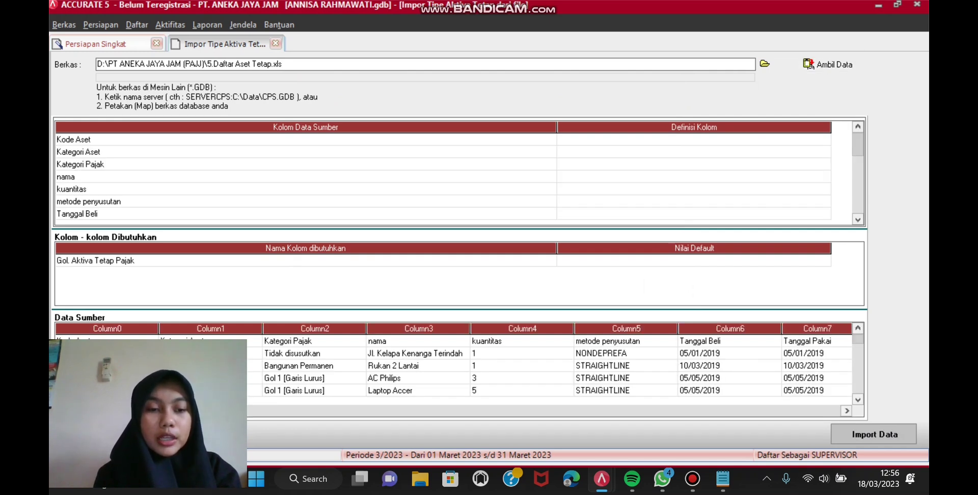
Step: Delete the Kode Aset header row from the source data
right_click(305, 340)
left_click(336, 362)
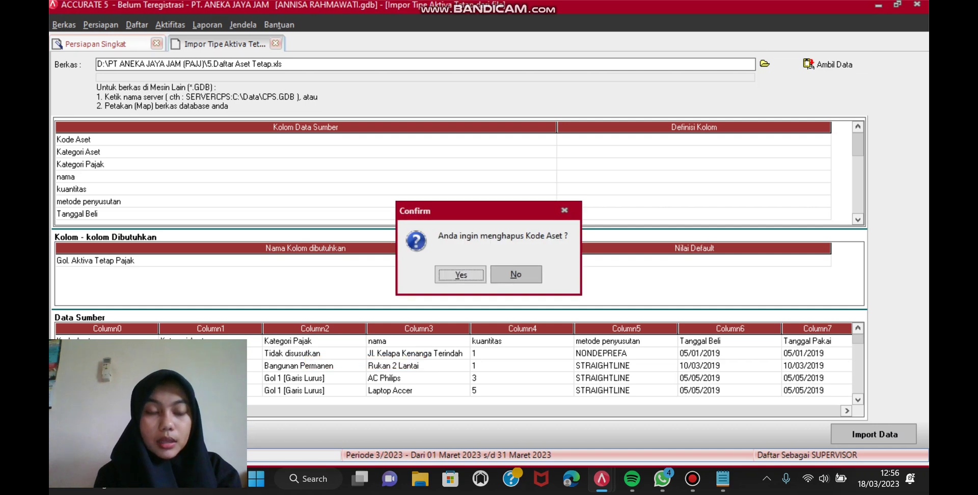
key("Return")
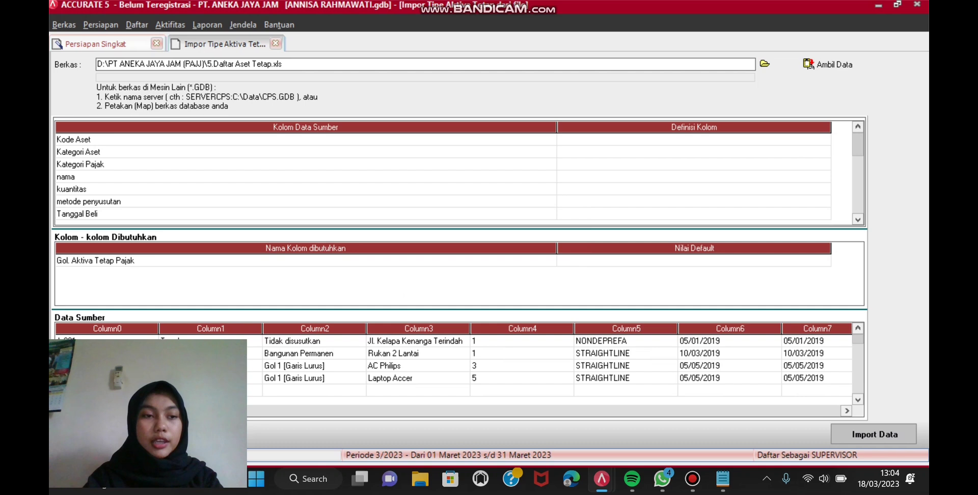
Step: Map Kode Aset to Abaikan, Kategori Aset to Tipe Aktiva Tetap, and Kategori Pajak to Gol. Aktiva Tetap Pajak
left_click(694, 140)
key("alt+Down")
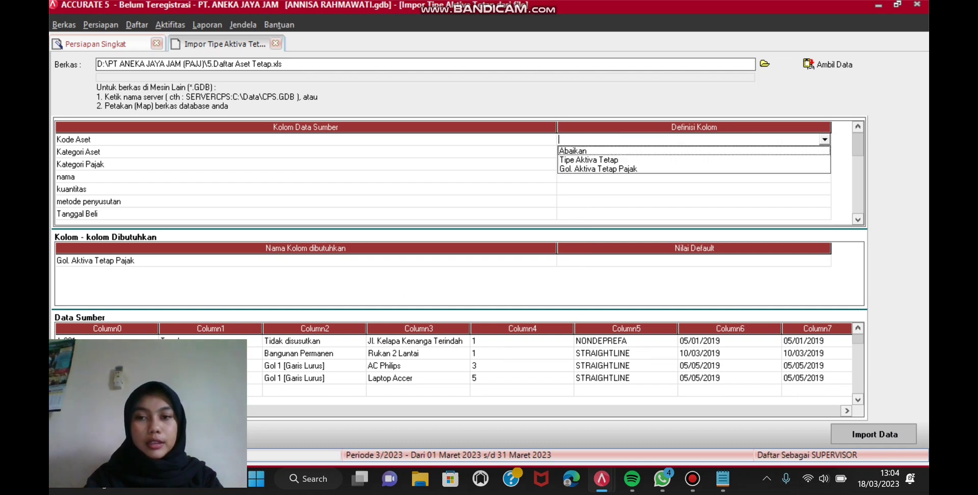
key("Return")
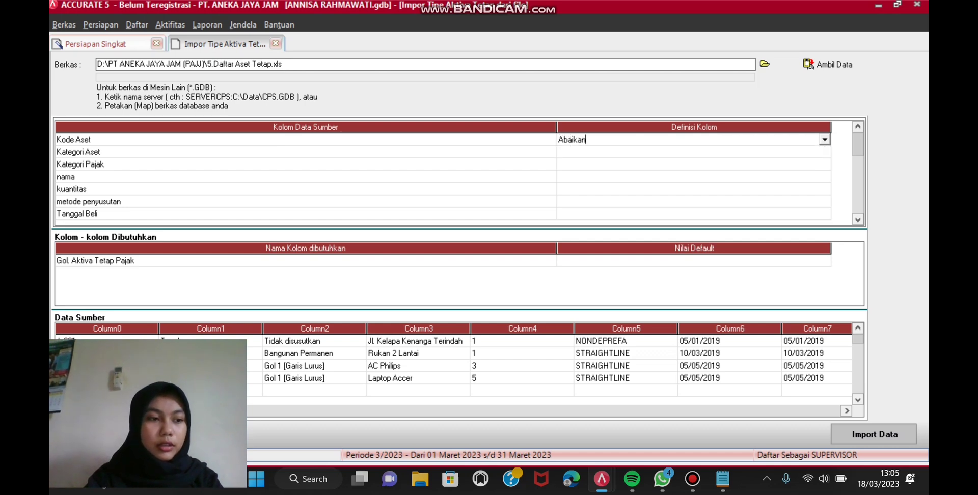
left_click(693, 151)
key("alt+Down")
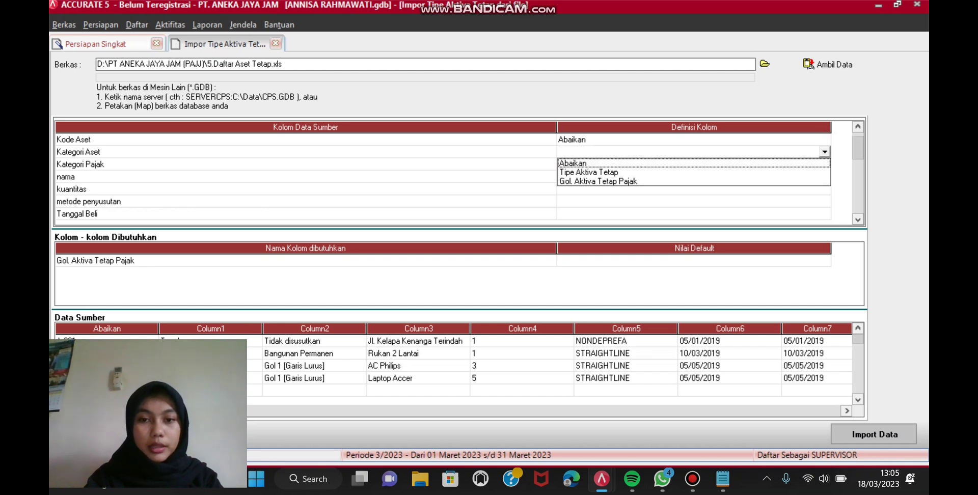
key("Down")
key("Return")
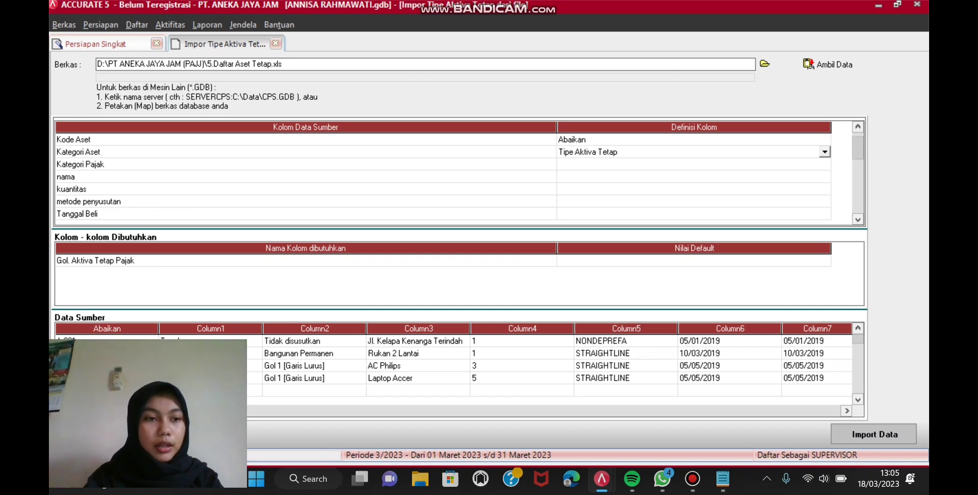
key("Down")
key("Return")
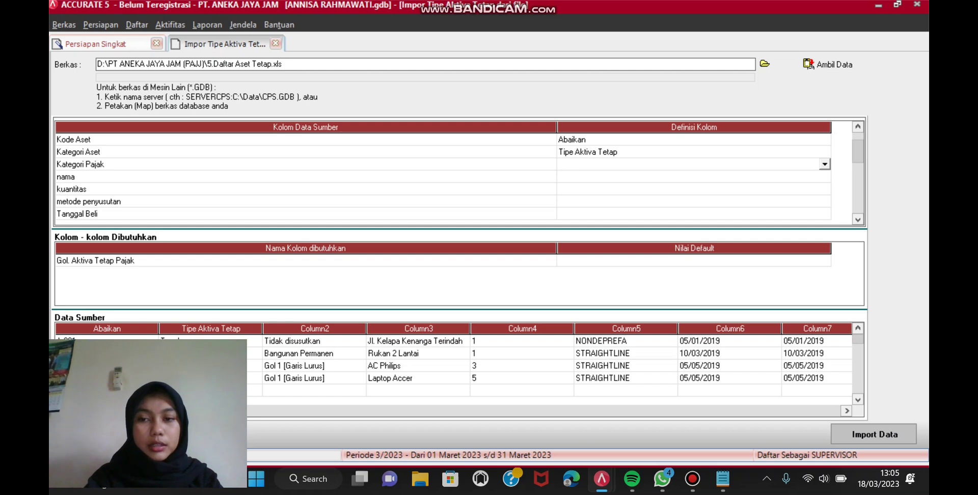
key("alt+Down")
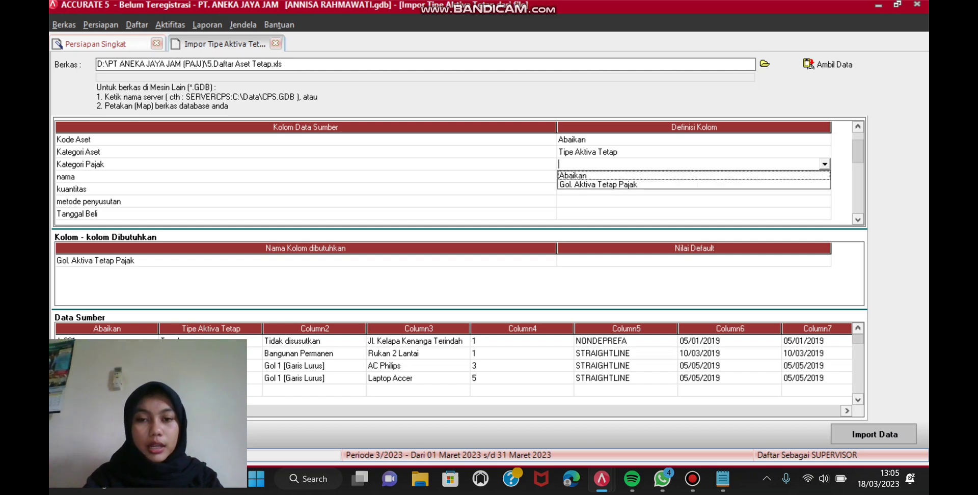
key("Down")
key("Return")
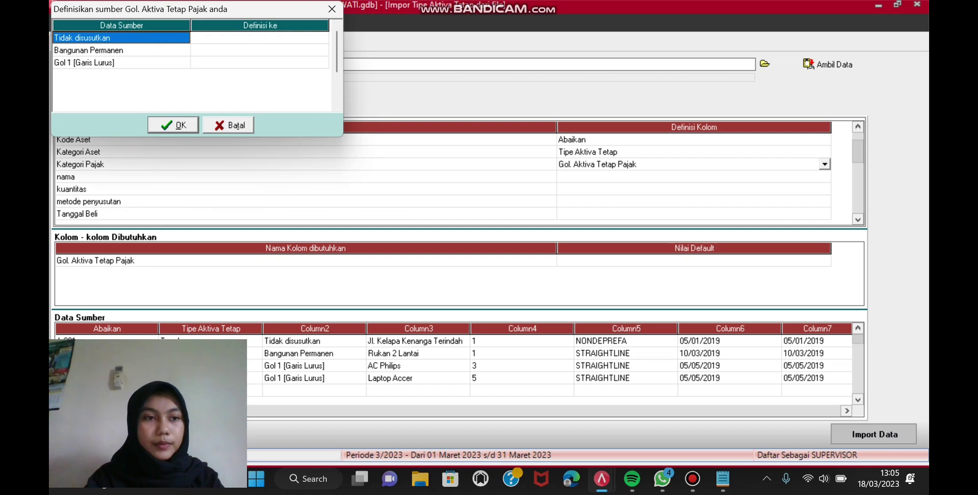
Step: Match Tidak disusutkan and Bangunan Permanen to the same-named tax categories
left_click(260, 37)
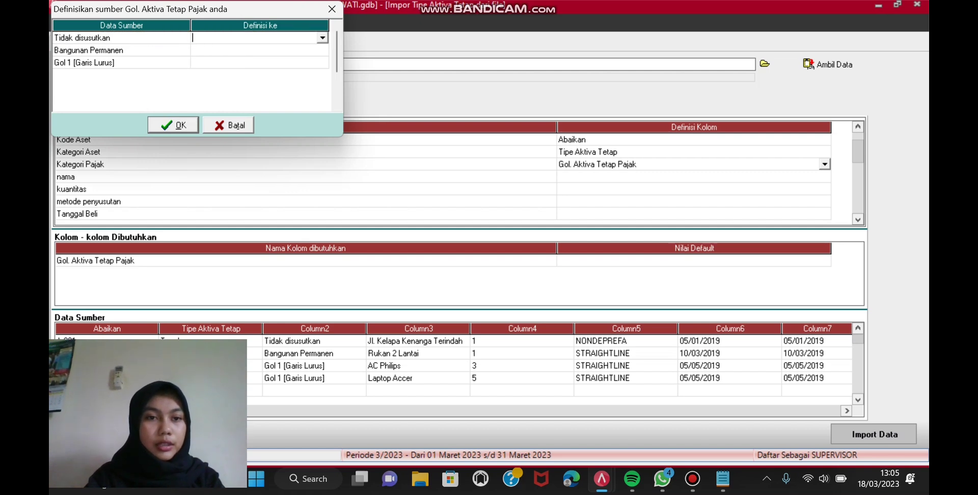
key("alt+Down")
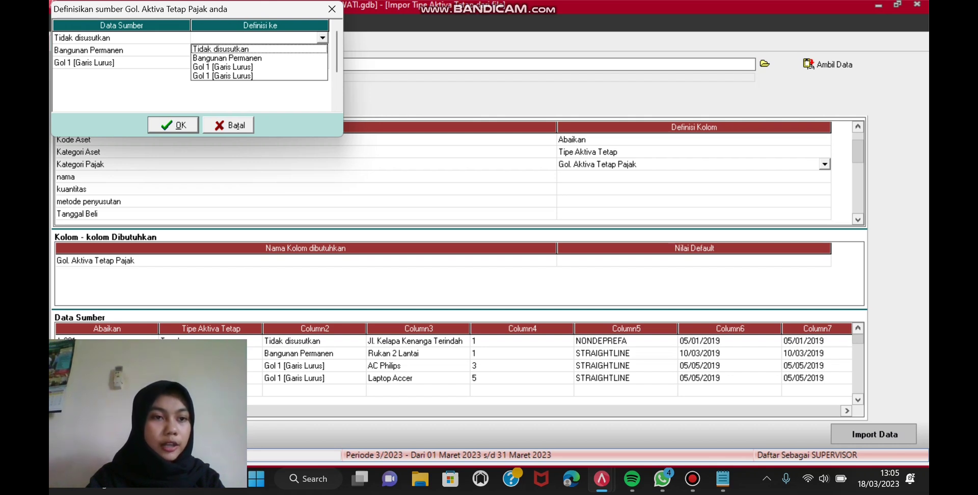
key("Return")
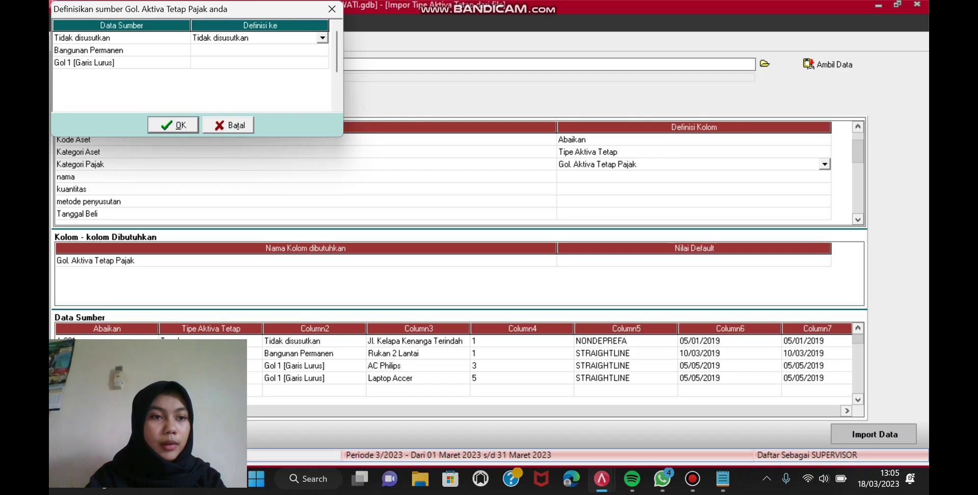
left_click(322, 49)
left_click(323, 50)
left_click(323, 50)
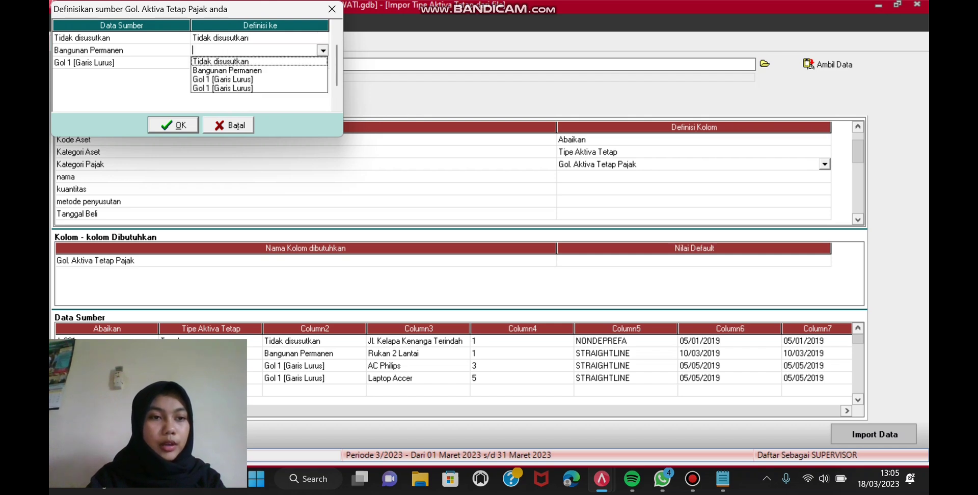
key("Down")
key("Return")
key("Down")
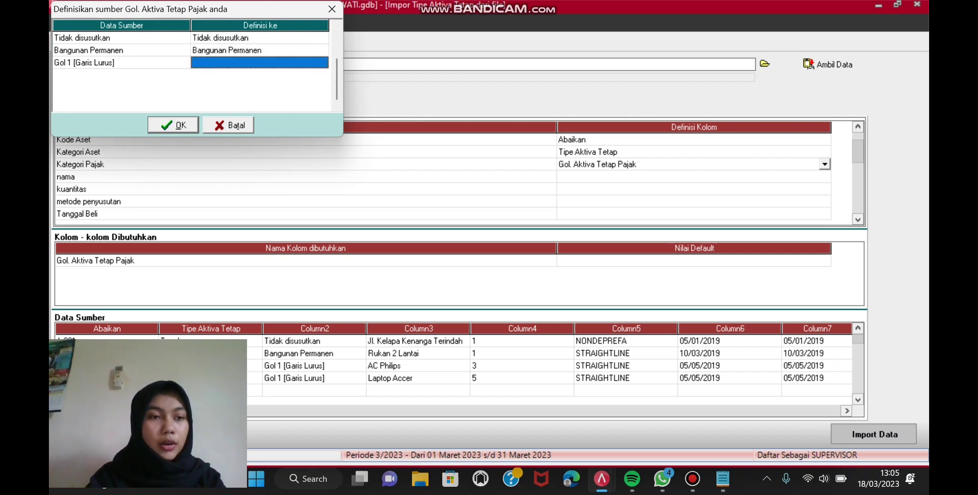
Step: Match Gol 1 [Garis Lurus] to its same-named tax category and confirm the mapping
left_click(323, 63)
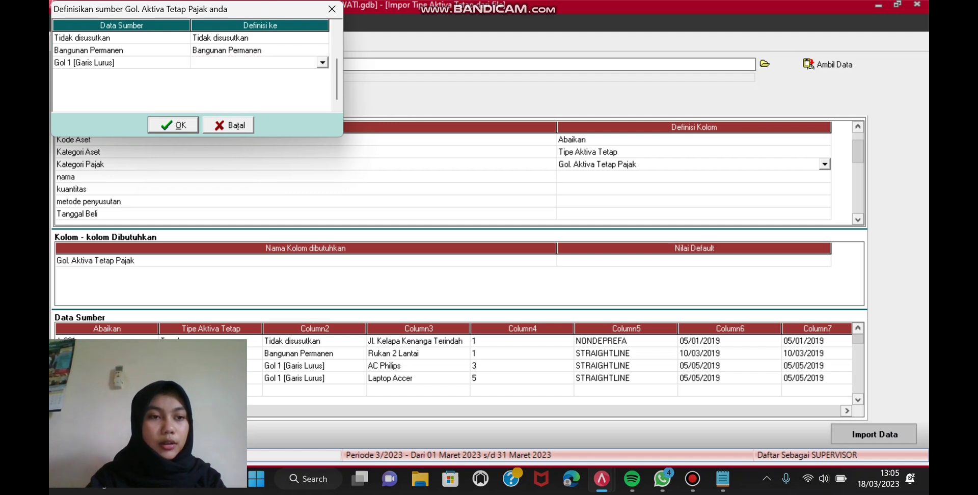
left_click(323, 62)
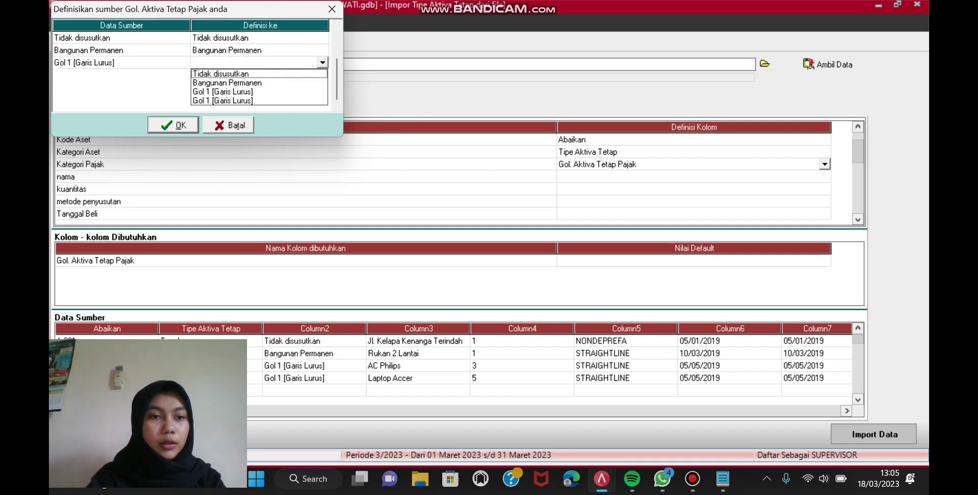
key("Down")
key("Down")
key("Return")
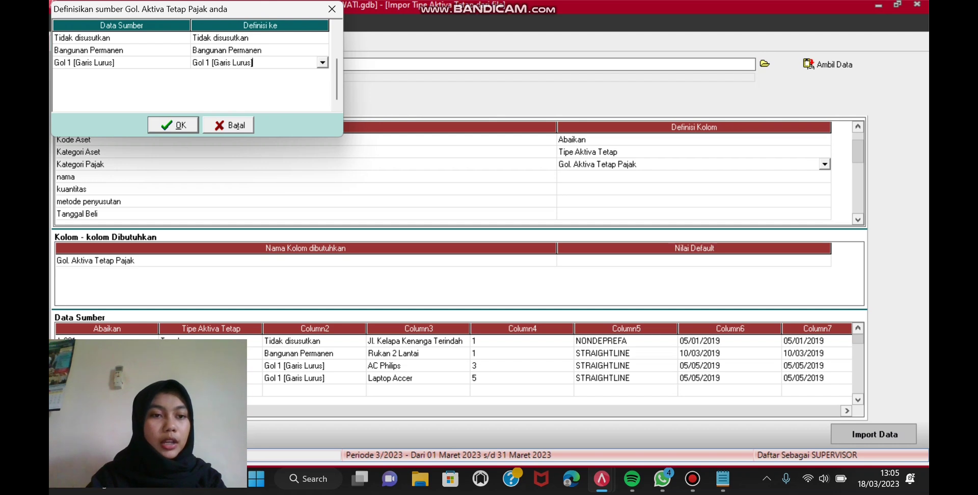
key("Return")
Step: Set the nama, kuantitas and metode penyusutan columns to Abaikan
key("Return")
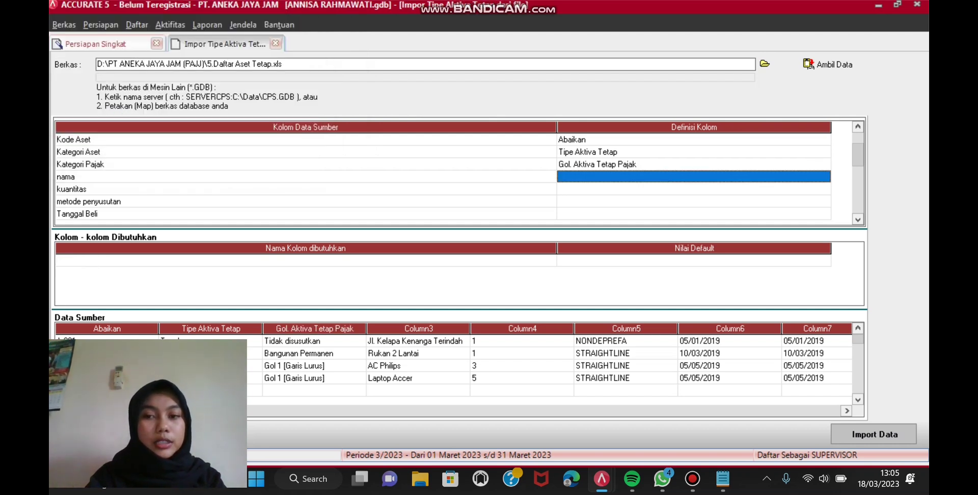
key("Return")
key("alt+Down")
key("Return")
key("Return")
key("Return")
key("alt+Down")
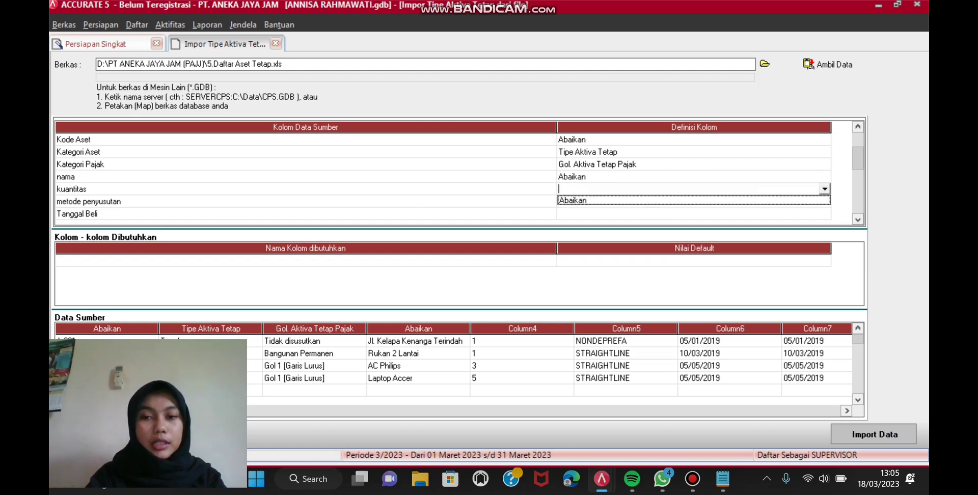
key("Return")
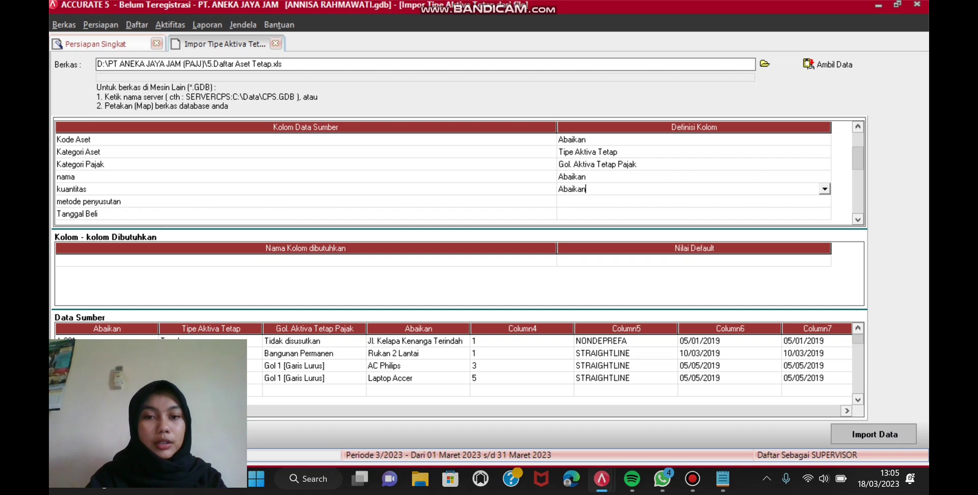
key("Return")
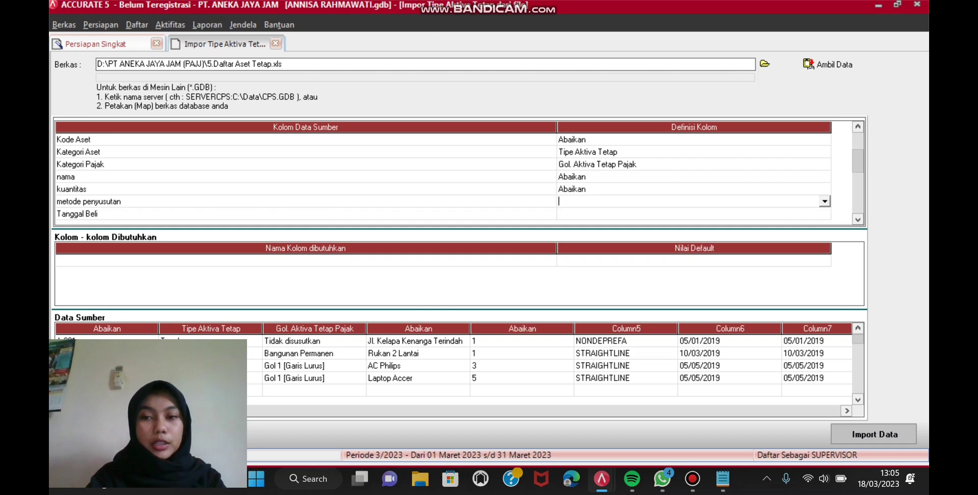
key("alt+Down")
key("Return")
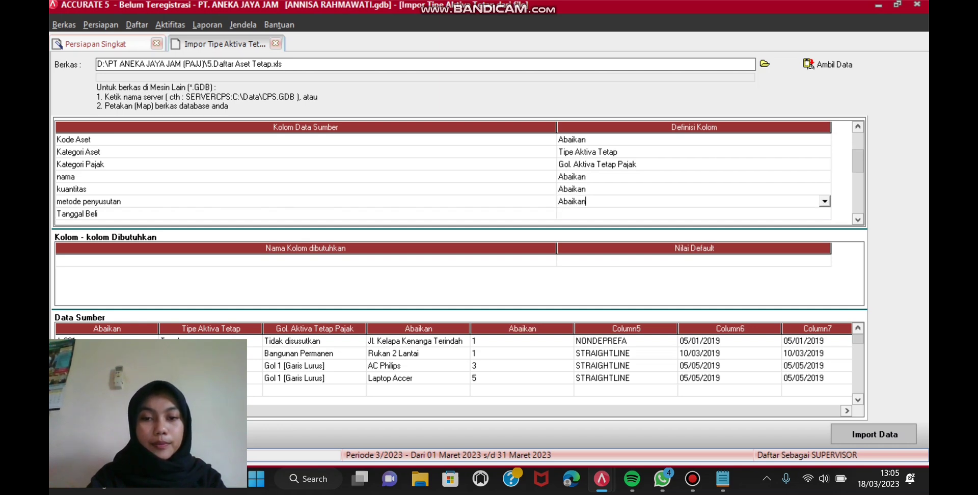
key("Return")
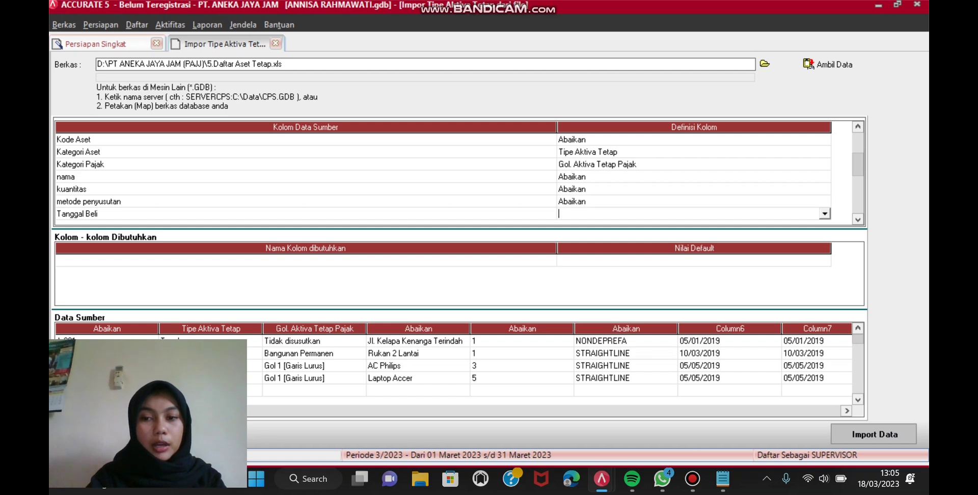
Step: Set the Tanggal Beli, Tanggal Pakai and umur aset tahun columns to Abaikan
key("alt+Down")
key("Return")
key("Return")
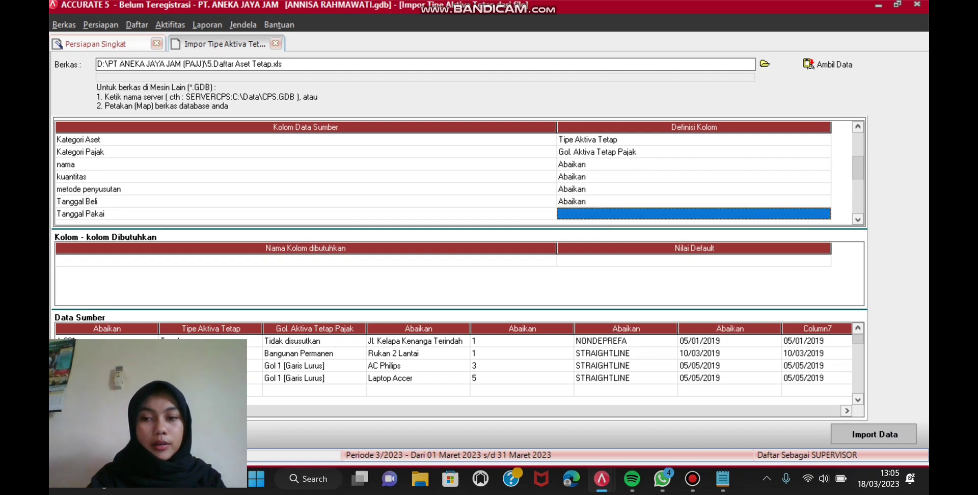
key("Down")
key("Down")
key("Down")
key("Down")
key("Down")
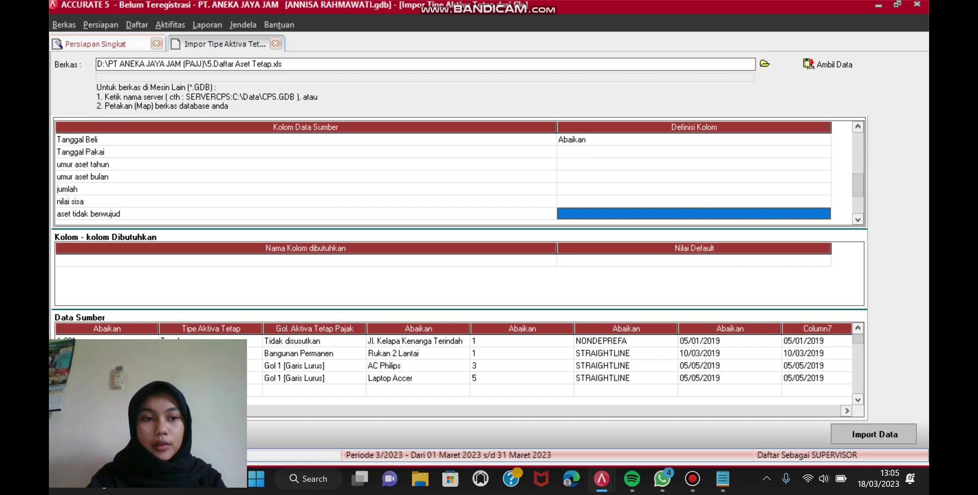
key("Up")
key("Up")
key("Up")
key("Up")
key("Up")
key("alt+Down")
key("Escape")
key("Down")
key("Return")
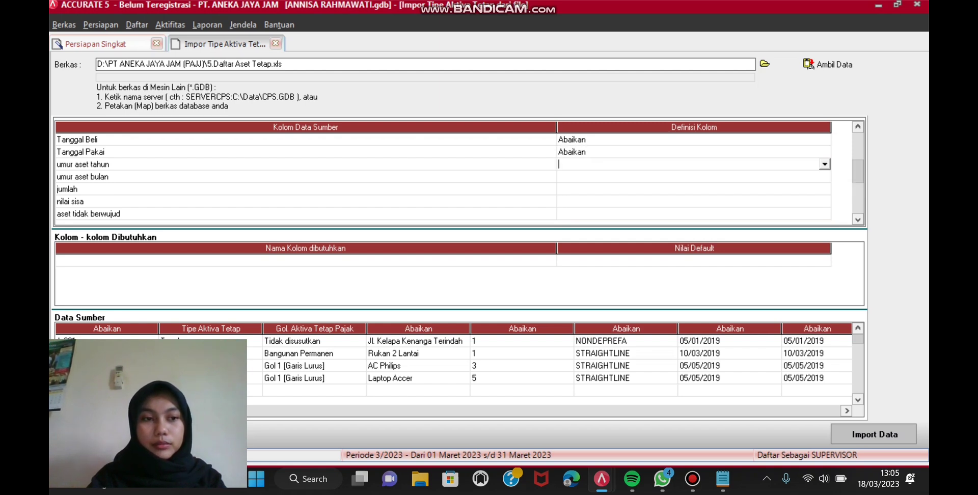
key("alt+Down")
key("Down")
key("Return")
Step: Set the umur aset bulan and jumlah columns to Abaikan
key("Down")
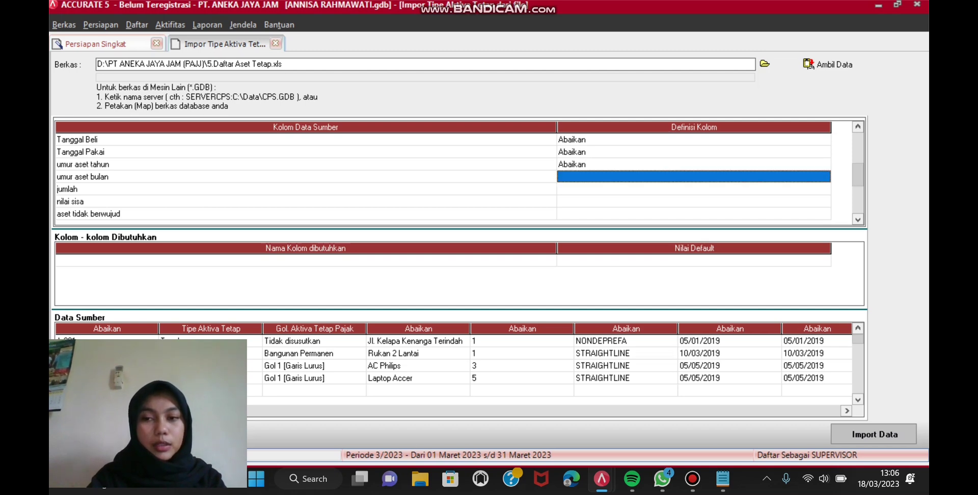
key("F2")
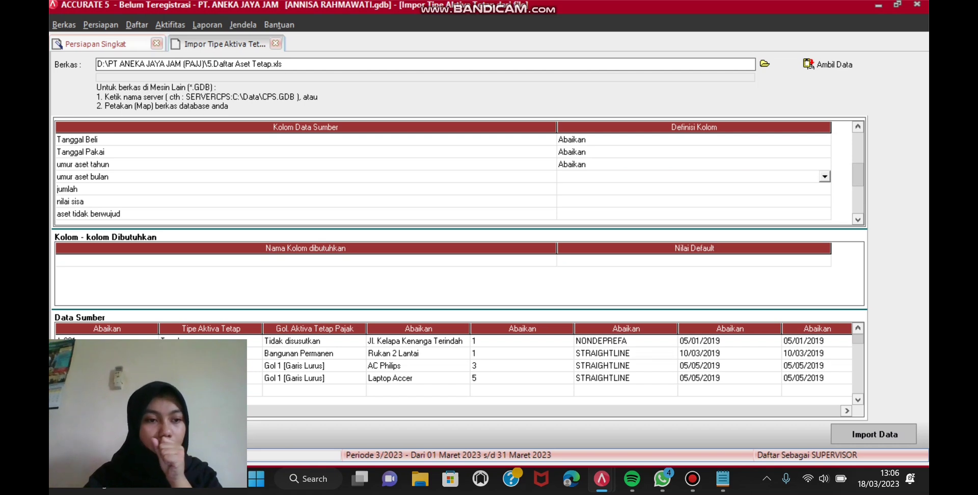
key("Down")
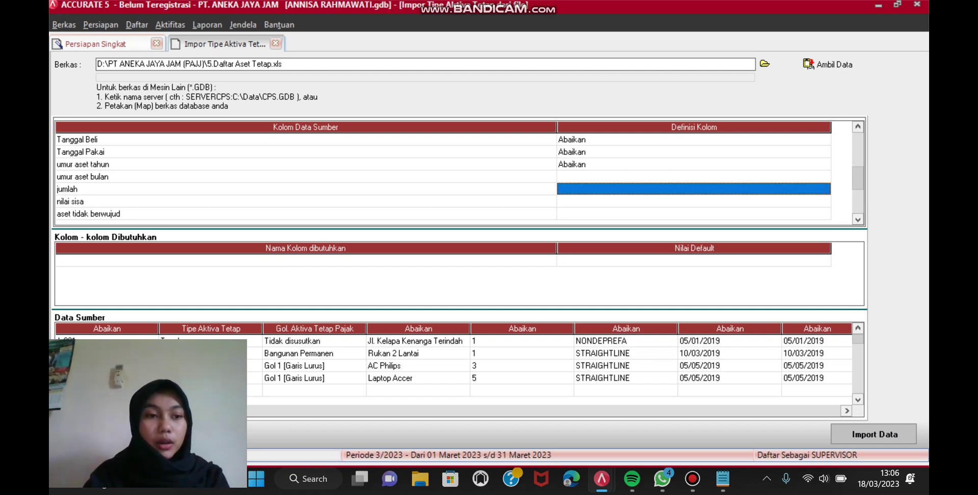
key("Up")
left_click(693, 176)
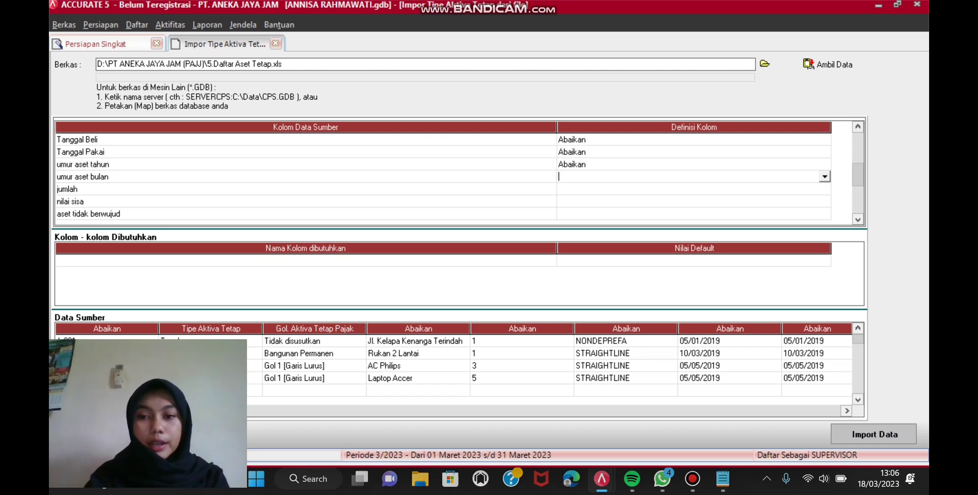
left_click(824, 177)
left_click(795, 189)
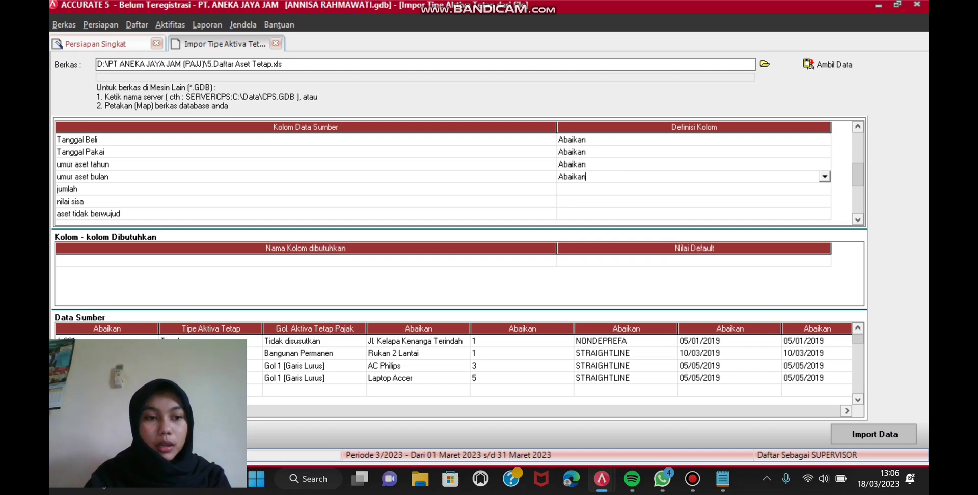
left_click(693, 189)
left_click(694, 189)
left_click(824, 189)
key("Return")
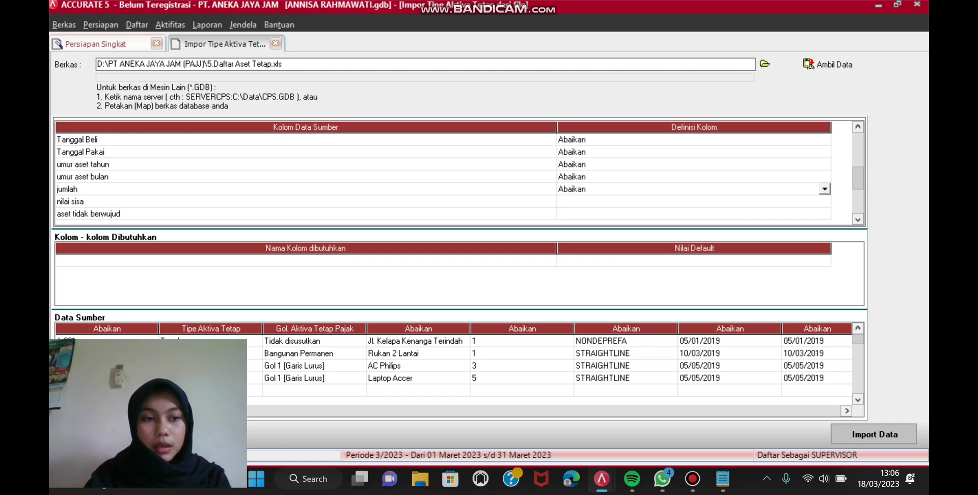
Step: Set the nilai sisa and aset tidak berwujud columns to Abaikan
left_click(814, 202)
left_click(815, 202)
left_click(824, 201)
left_click(805, 213)
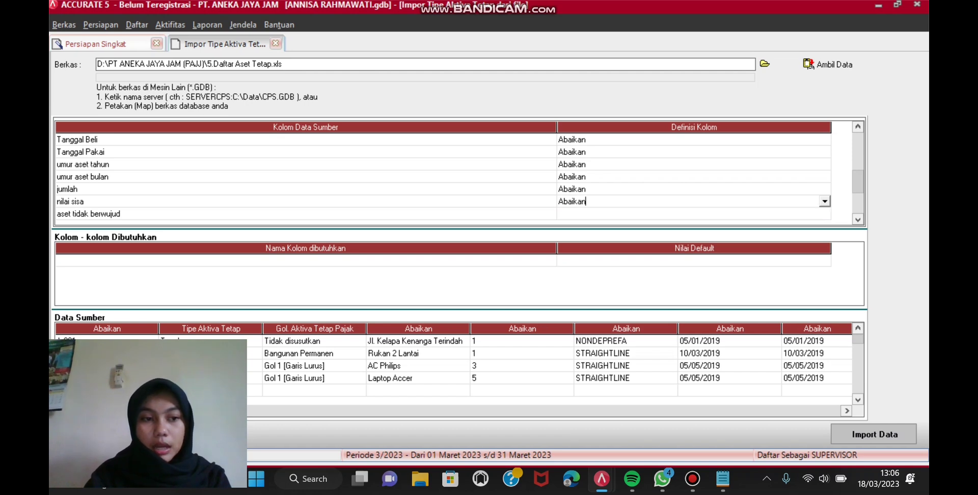
left_click(805, 213)
left_click(804, 213)
left_click(825, 214)
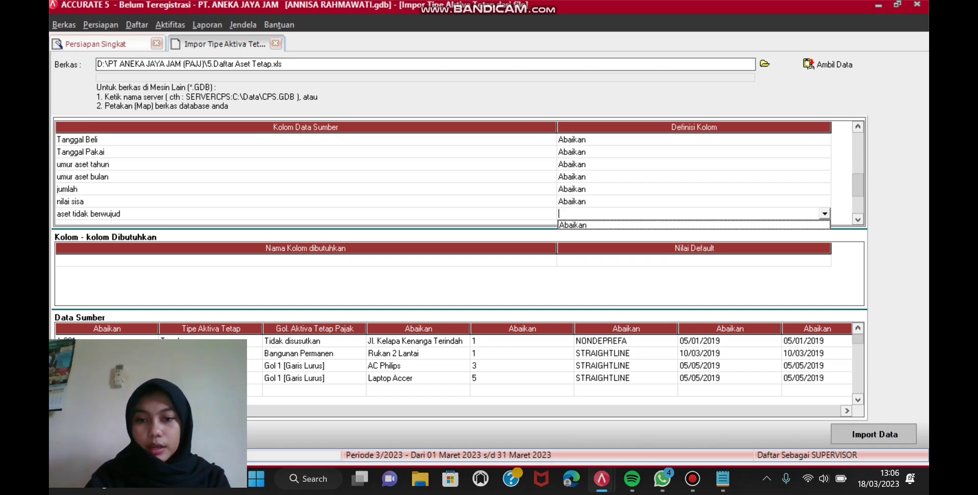
left_click(805, 225)
key("Down")
key("Down")
key("Down")
key("Down")
key("Down")
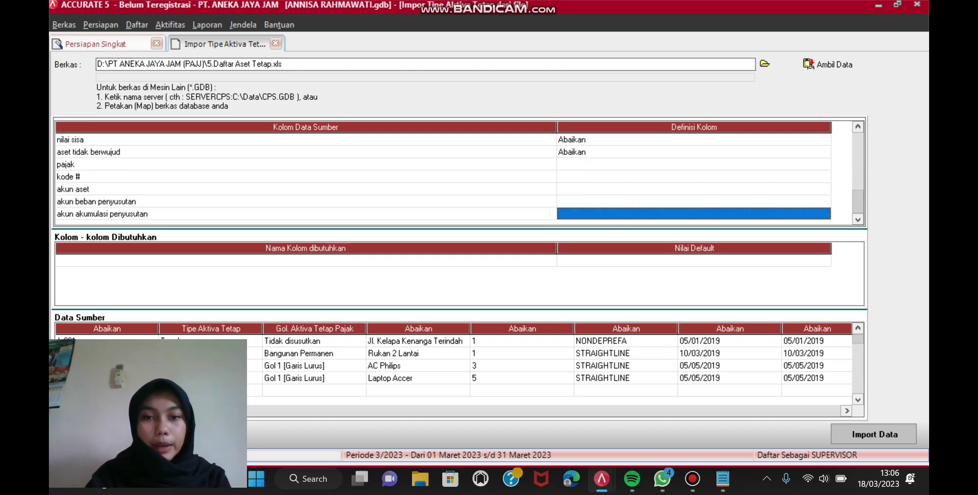
Step: Set the pajak and kode # columns to Abaikan
left_click(805, 164)
left_click(804, 164)
left_click(824, 164)
left_click(804, 177)
left_click(805, 176)
left_click(805, 176)
left_click(825, 176)
key("Return")
Step: Set akun aset, akun beban penyusutan and akun akumulasi penyusutan to Abaikan, then run the import
left_click(825, 189)
left_click(825, 189)
left_click(825, 189)
left_click(820, 201)
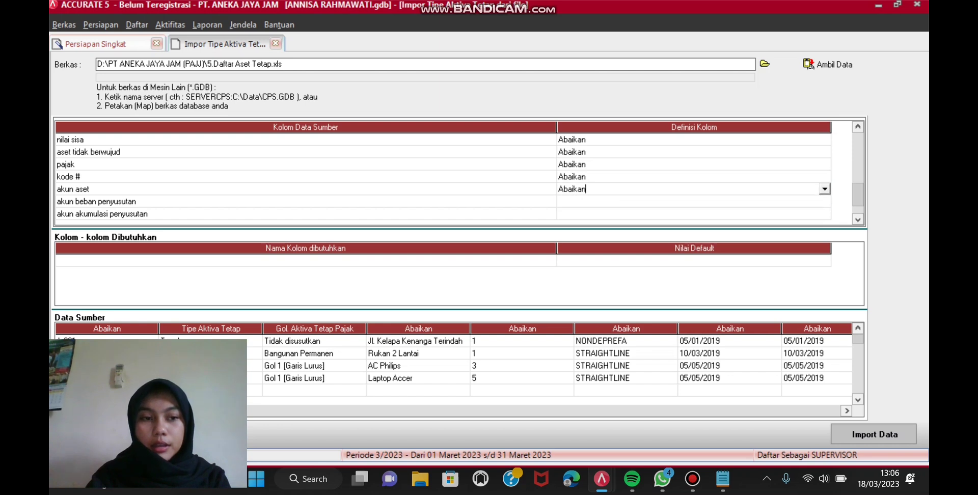
left_click(805, 201)
left_click(805, 201)
left_click(825, 201)
left_click(824, 213)
left_click(824, 213)
left_click(823, 213)
left_click(825, 213)
left_click(820, 225)
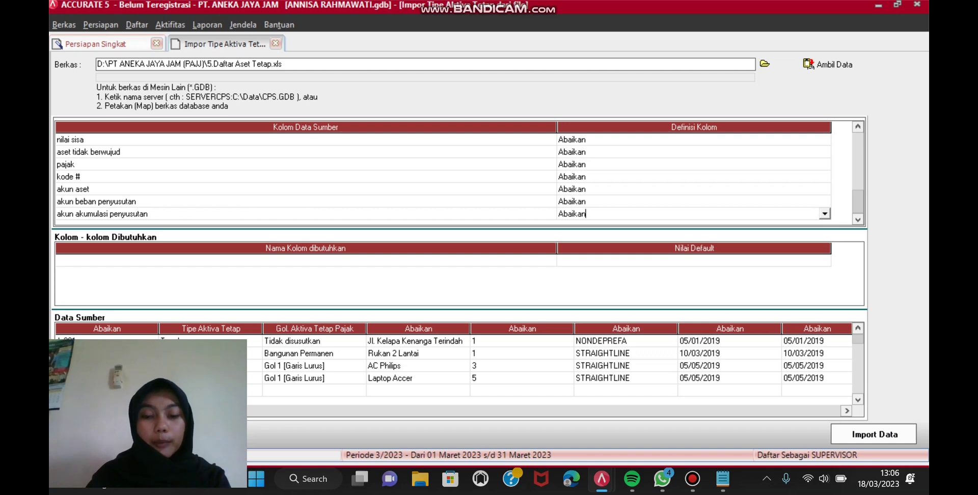
left_click(874, 434)
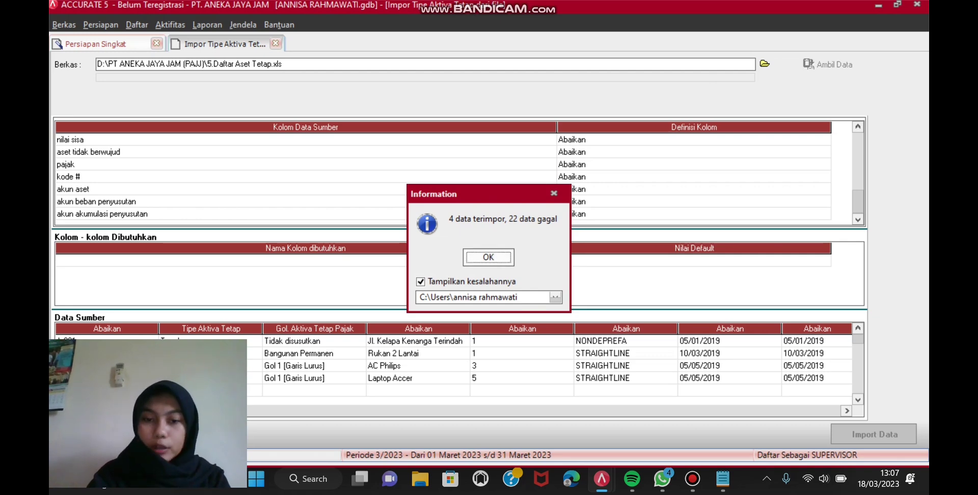
Step: Dismiss the import result message and advance to step 16, Daftar Aktiva tetap
key("Return")
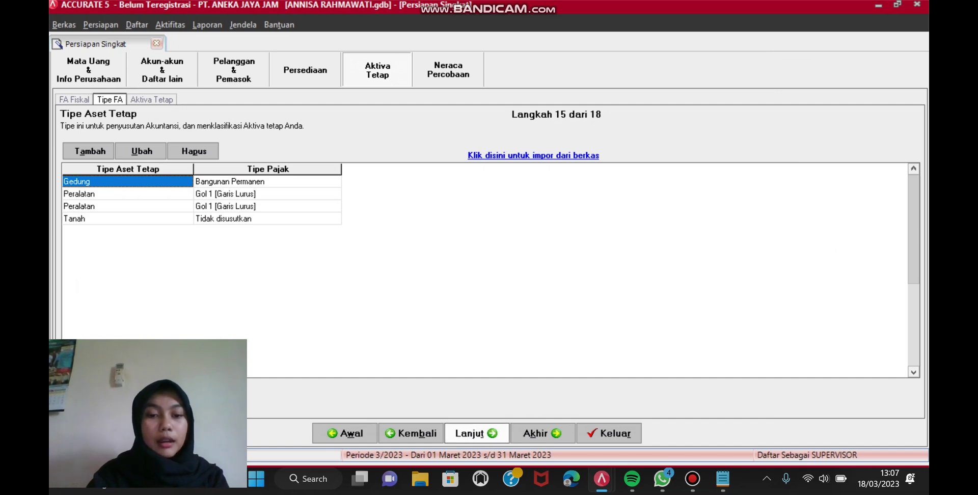
left_click(476, 432)
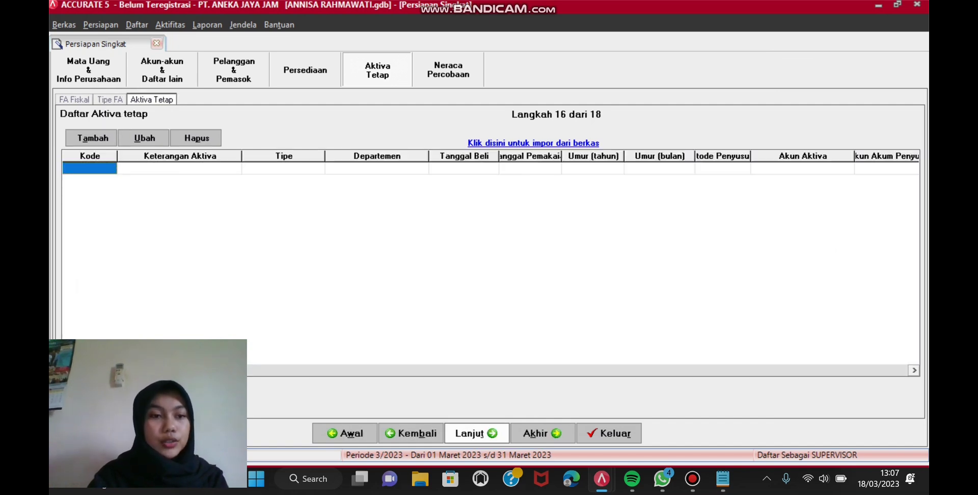
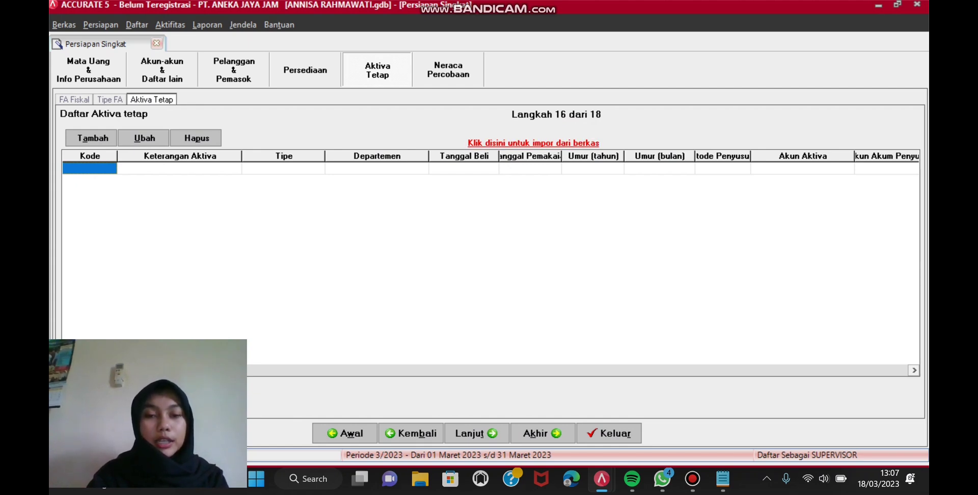
Step: Load the Excel file 5.Daftar Aset Tetap.xls as the fixed-asset import source
left_click(533, 143)
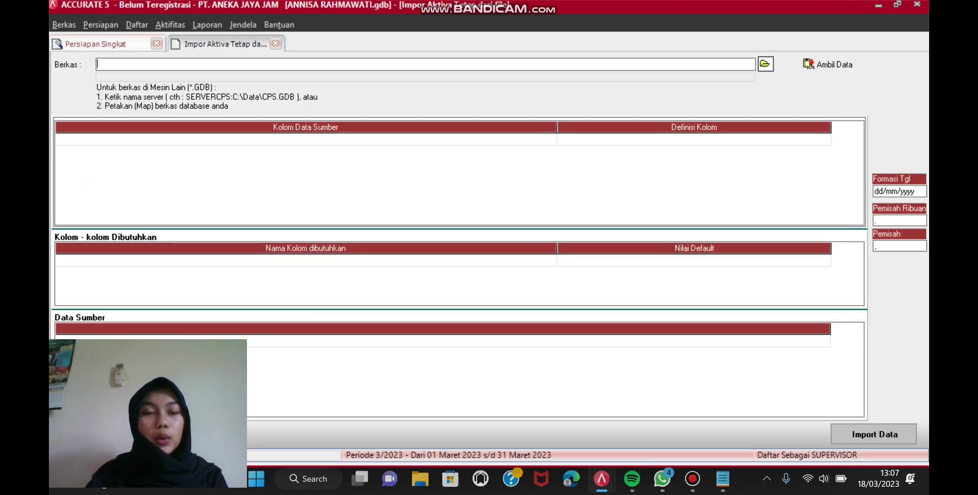
left_click(764, 63)
left_click(593, 341)
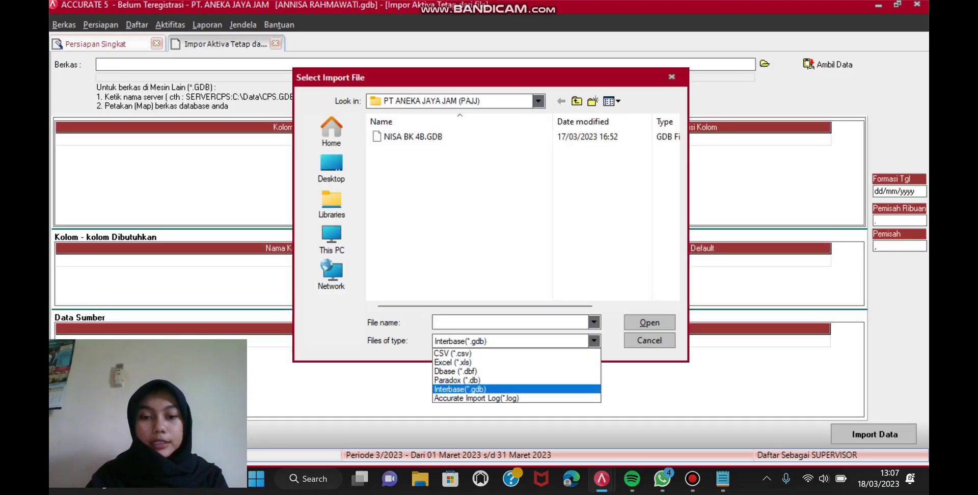
left_click(510, 361)
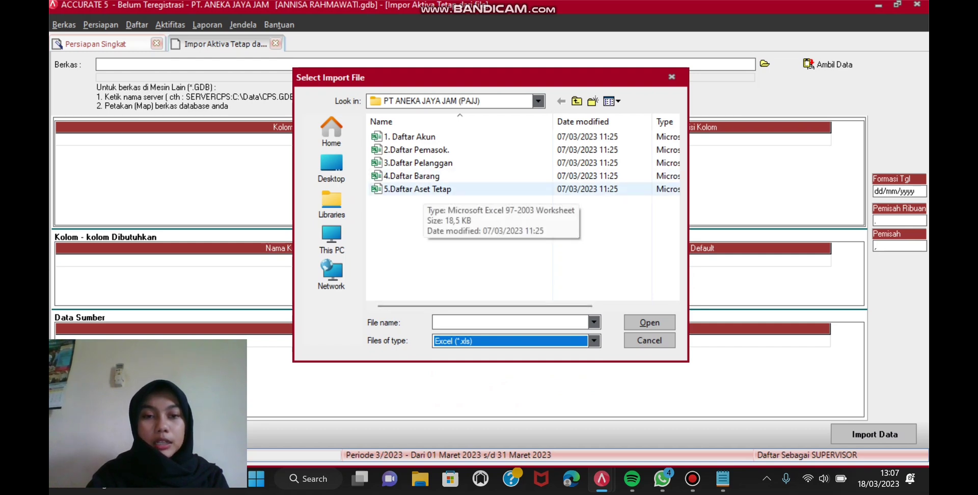
left_click(417, 189)
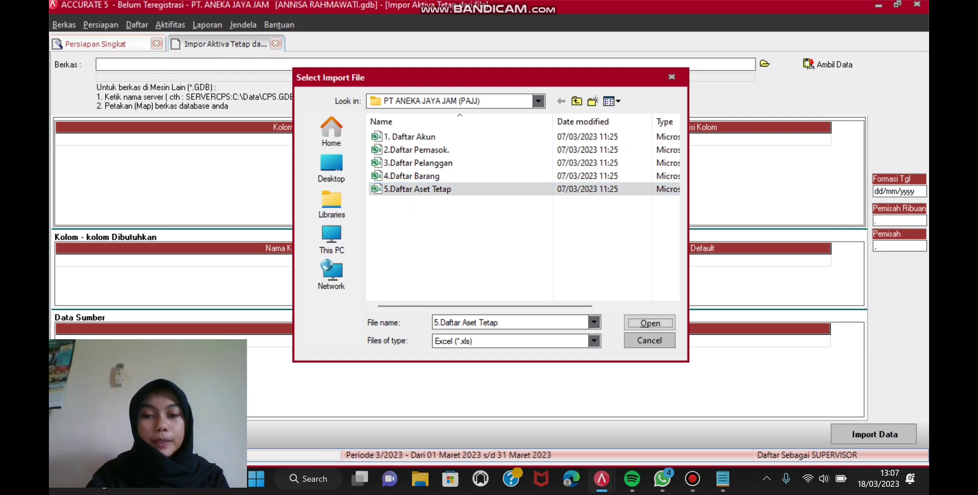
left_click(649, 322)
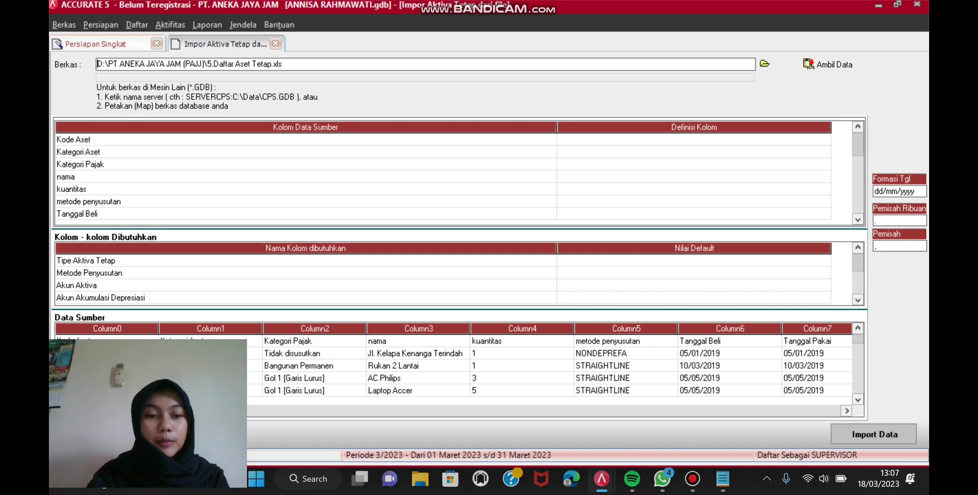
right_click(276, 340)
Step: Delete the header row from the source data and map Kode Aset to Kode Aktiva
left_click(306, 364)
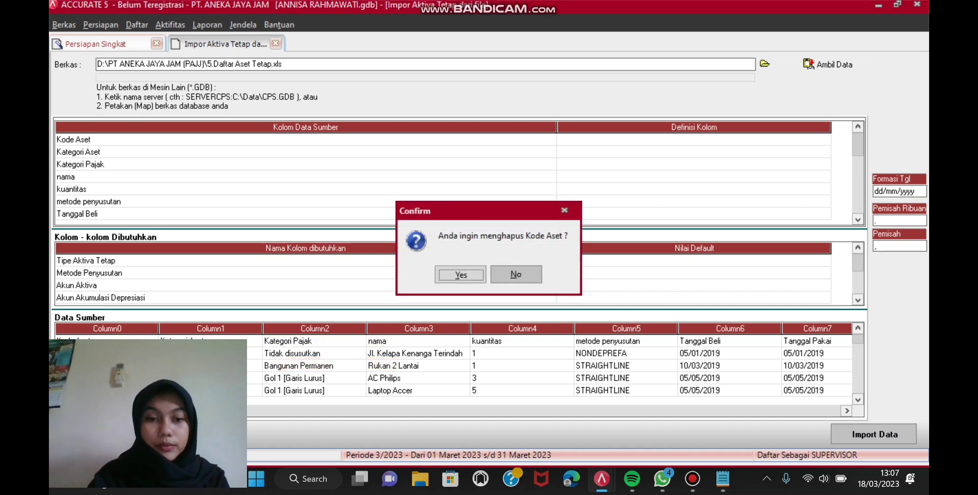
key("Return")
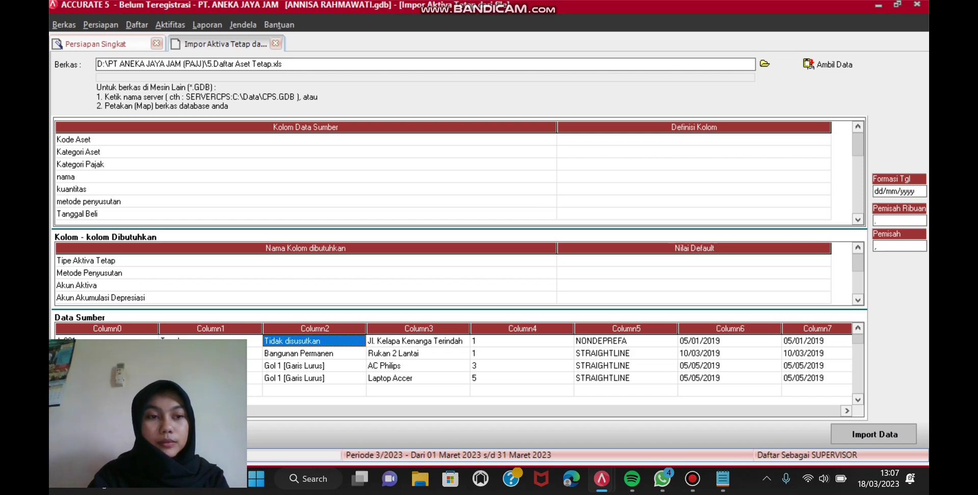
left_click(899, 220)
left_click(824, 139)
left_click(824, 139)
left_click(824, 140)
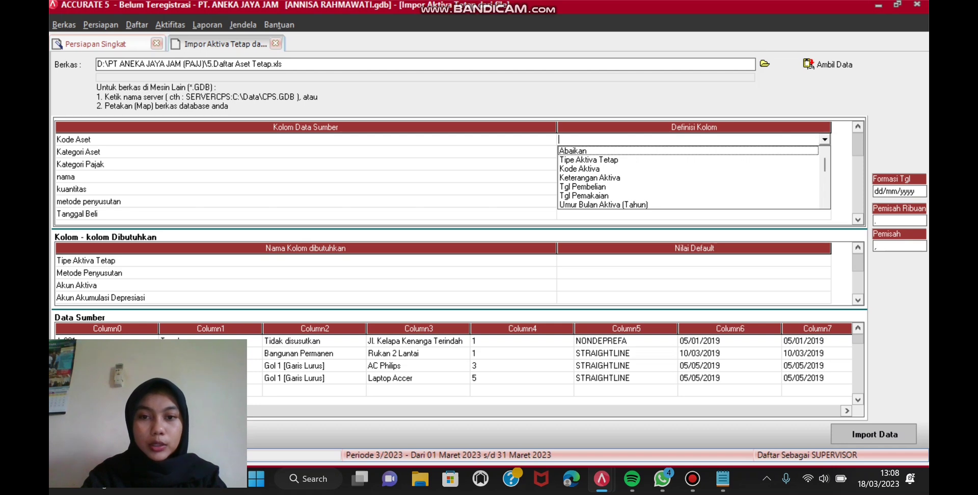
left_click(580, 168)
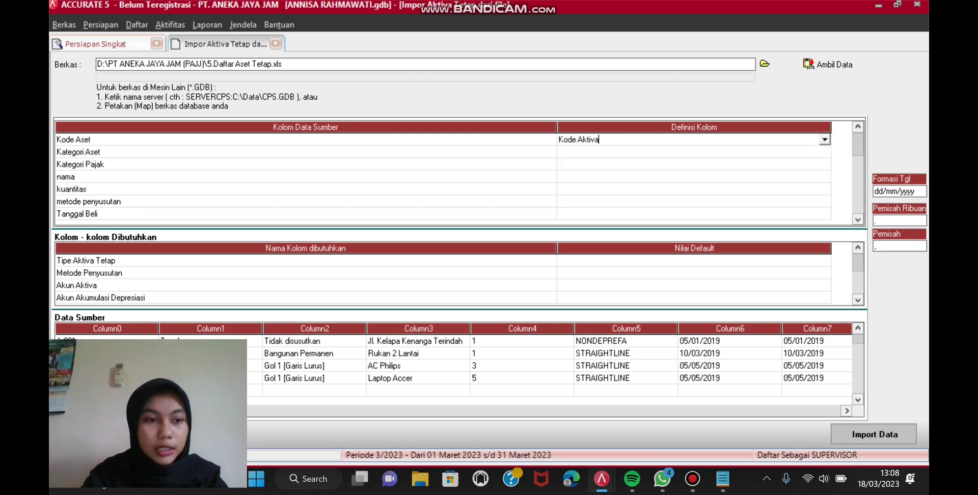
Step: Set both Kategori Aset and Kategori Pajak columns to Abaikan
left_click(824, 152)
left_click(824, 152)
left_click(824, 152)
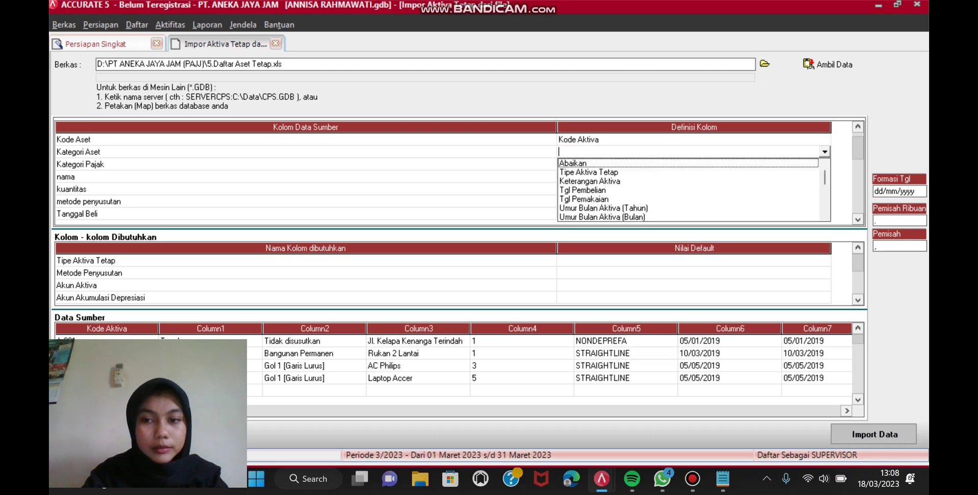
key("Return")
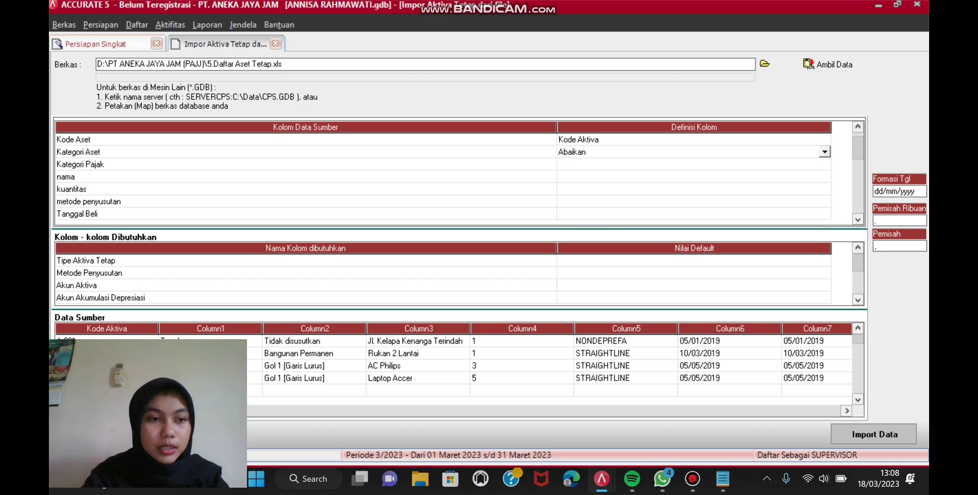
key("Return")
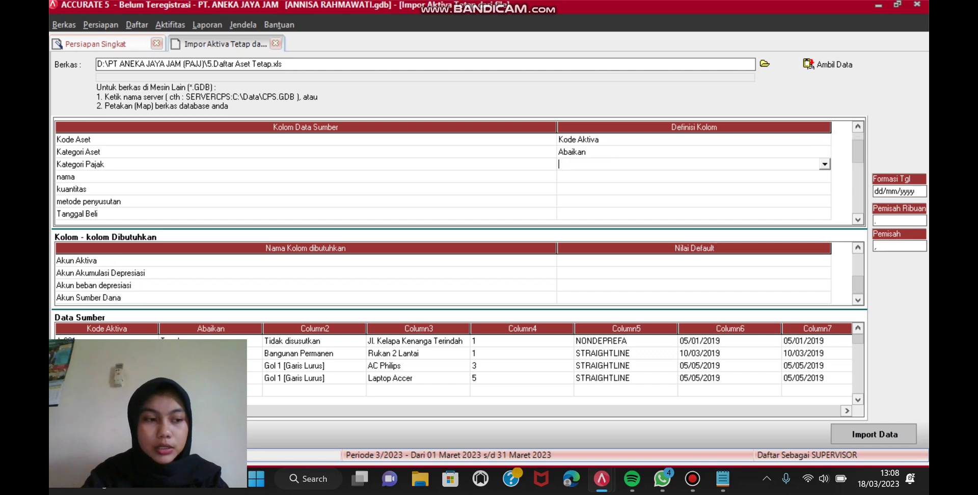
key("alt+Down")
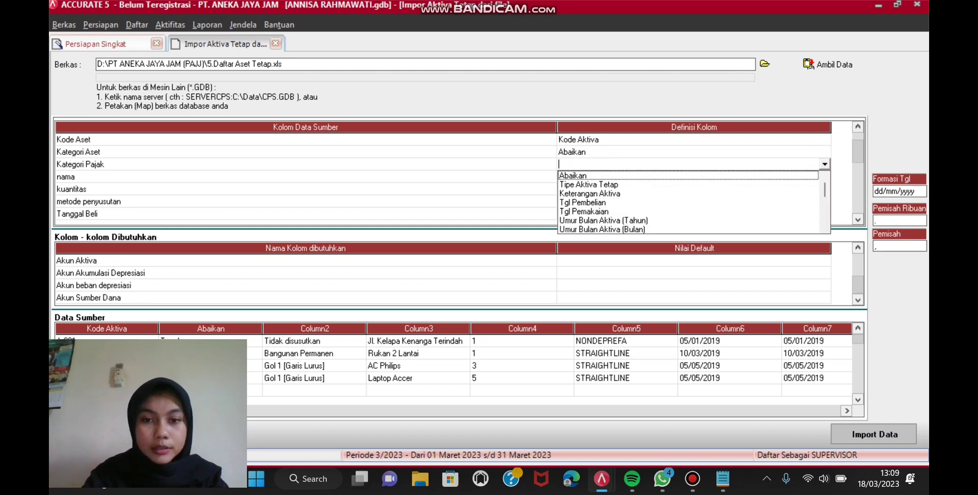
key("Return")
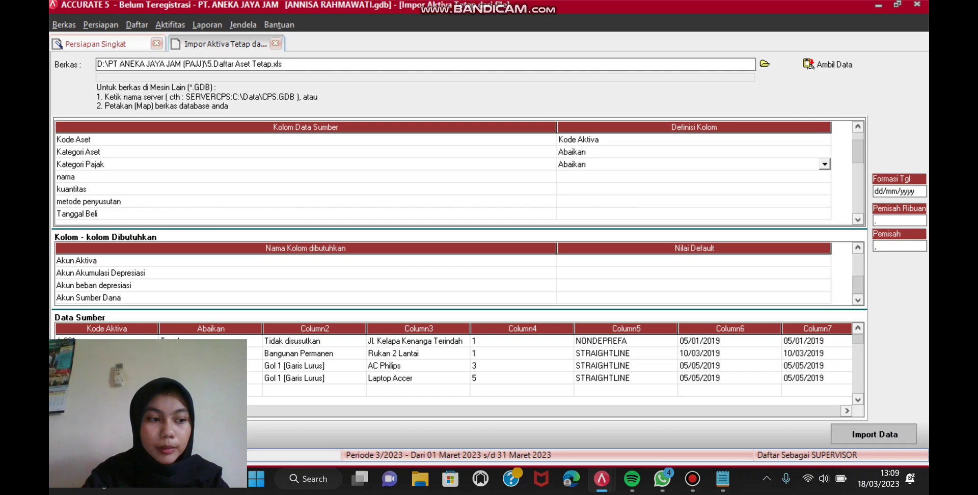
key("Return")
Step: Map nama to Keterangan Aktiva and kuantitas to Kuantitas
key("Down")
key("Up")
key("alt+Down")
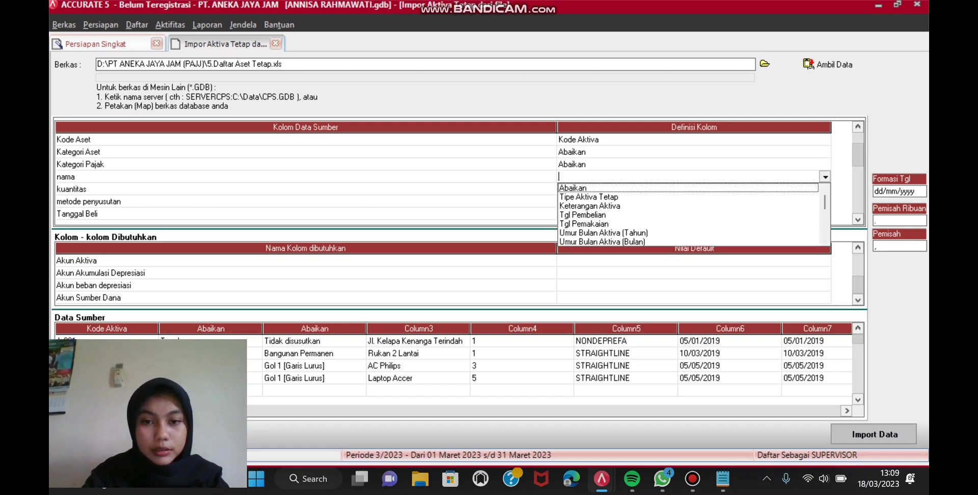
key("Down")
key("Down")
key("Return")
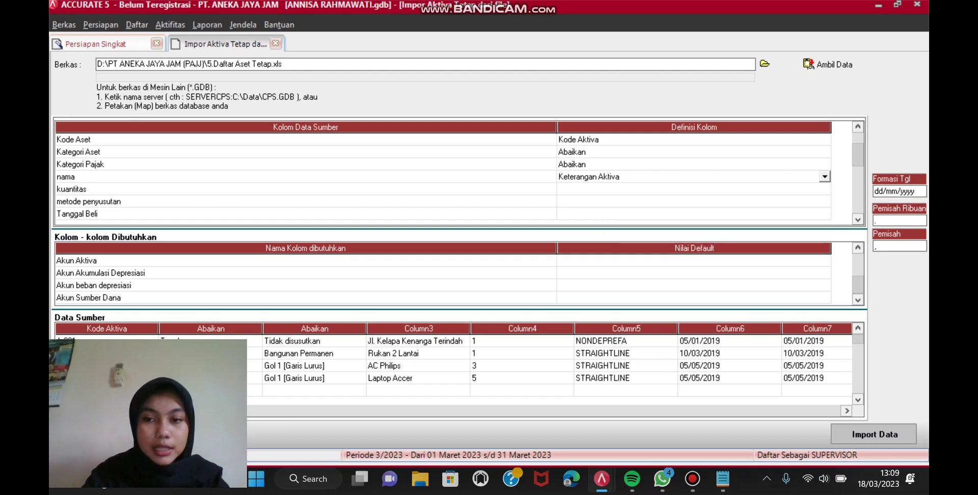
left_click(693, 188)
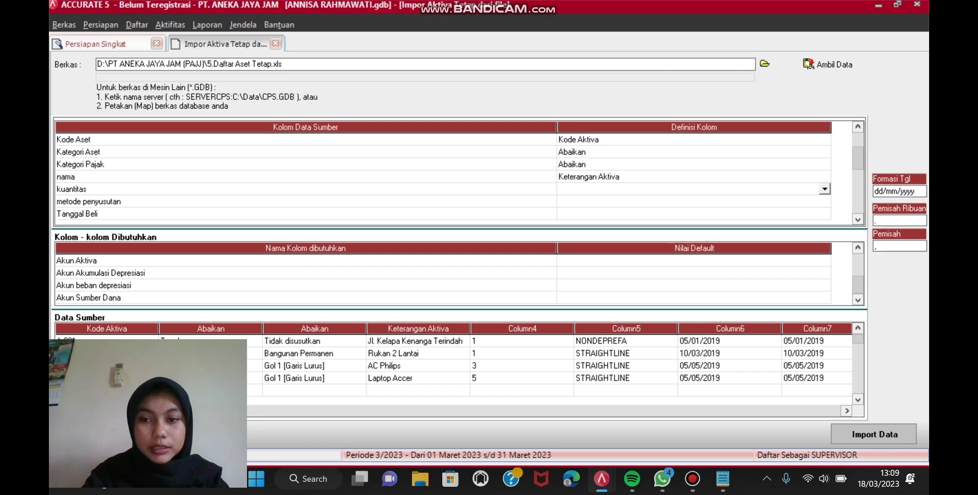
key("alt+Down")
scroll(692, 227, "down", 2)
scroll(693, 227, "down", 3)
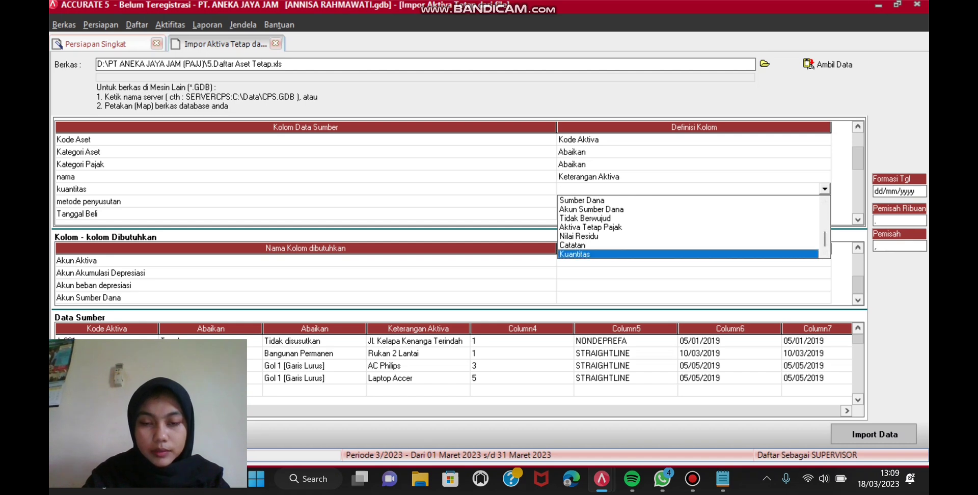
left_click(575, 254)
Step: Choose Metode Penyusutan as the definition for the metode penyusutan column
left_click(692, 213)
left_click(692, 202)
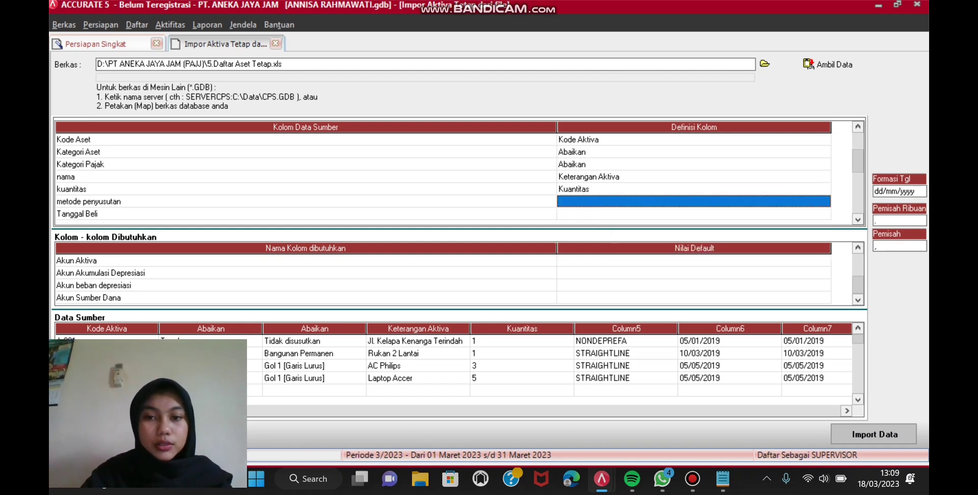
left_click(693, 202)
left_click(824, 201)
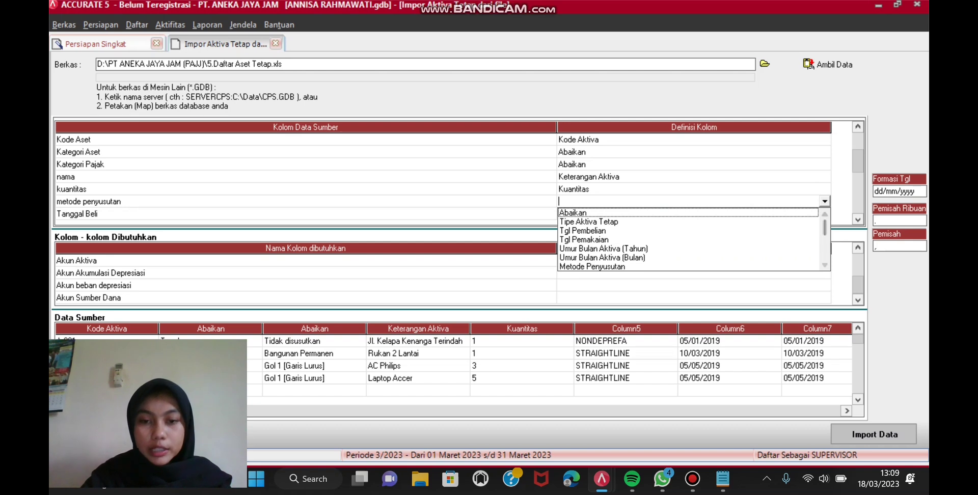
scroll(690, 240, "down", 4)
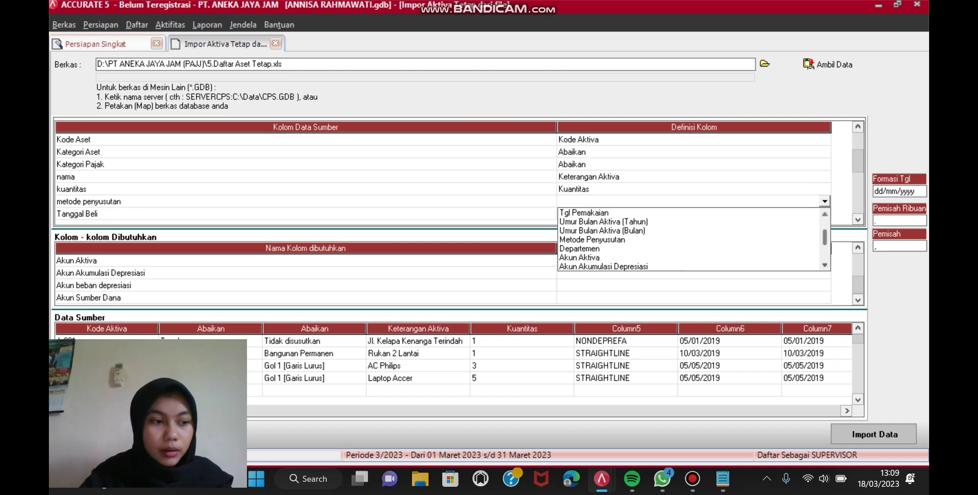
scroll(690, 240, "down", 4)
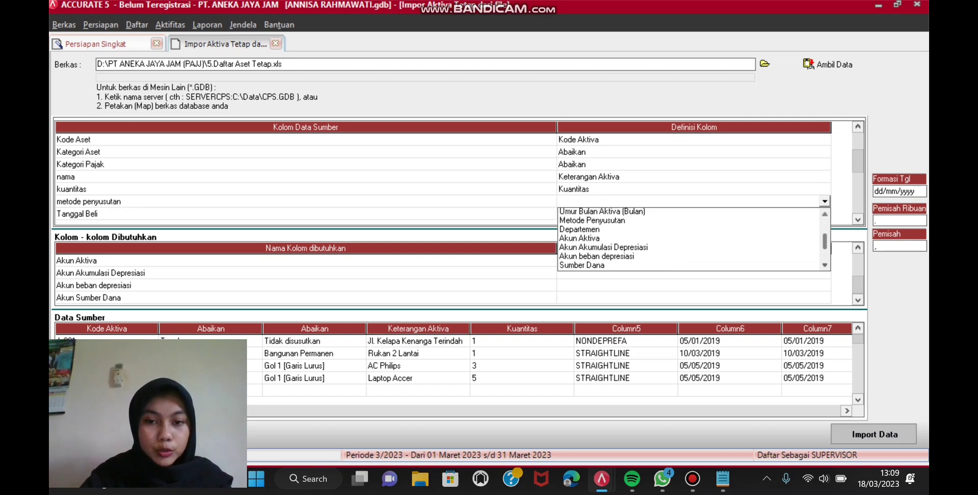
scroll(690, 239, "down", 1)
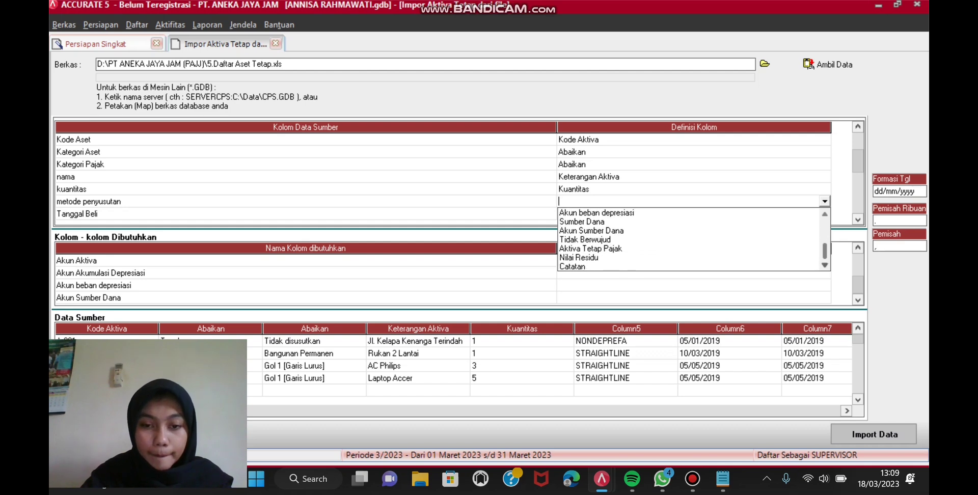
scroll(690, 239, "down", 1)
scroll(690, 239, "up", 5)
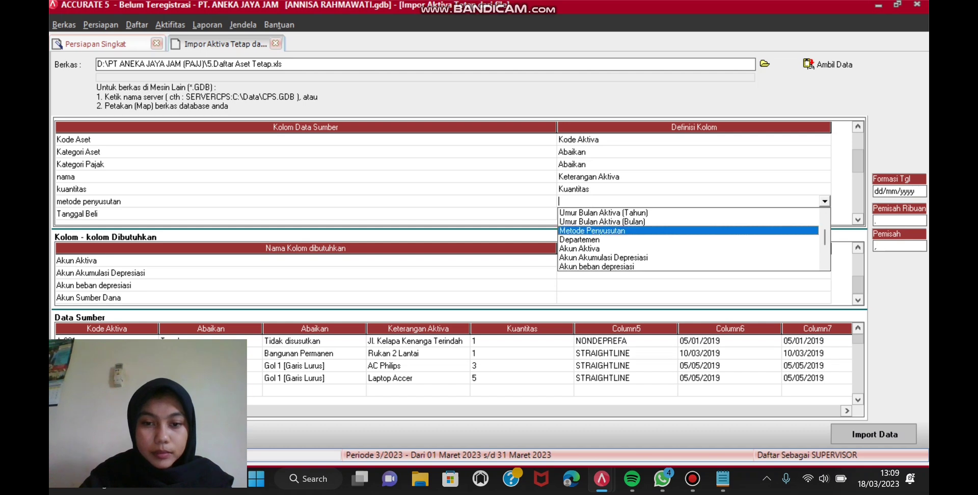
left_click(590, 231)
Step: Define NONDEPREFA as Tidak terdepresiasi and STRAIGHTLINE as Metode Garis Lurus
left_click(316, 38)
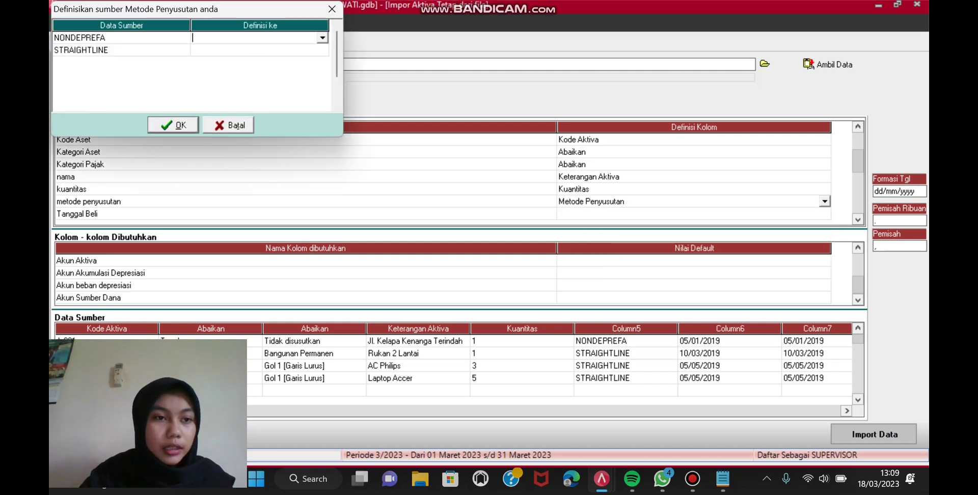
left_click(323, 37)
key("Return")
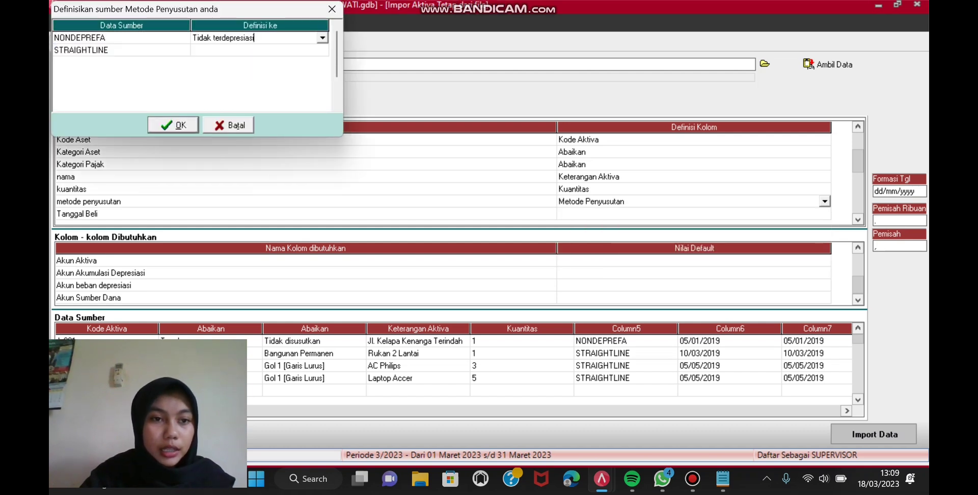
key("Down")
left_click(316, 50)
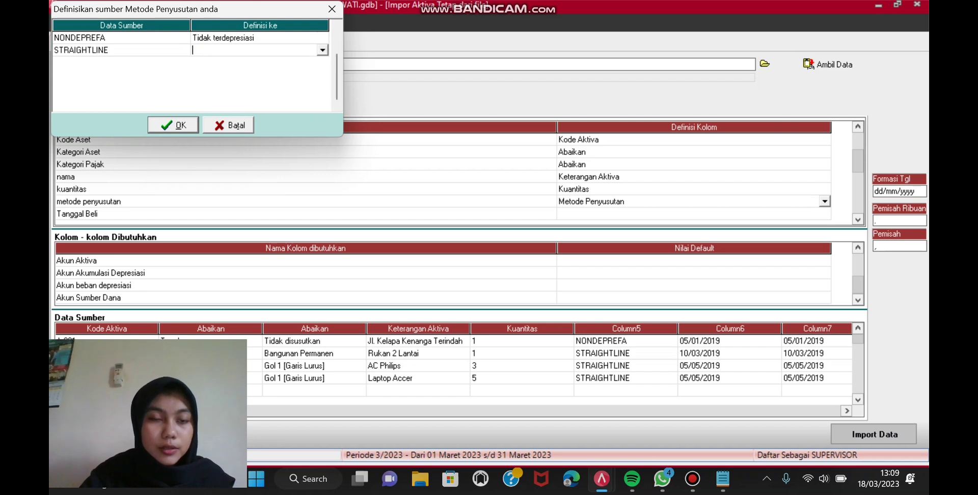
left_click(323, 50)
key("Down")
key("Return")
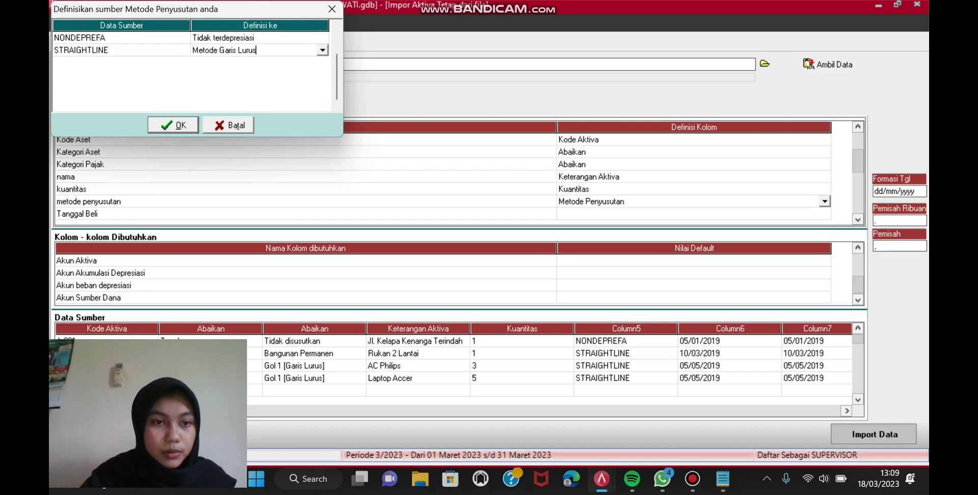
key("Return")
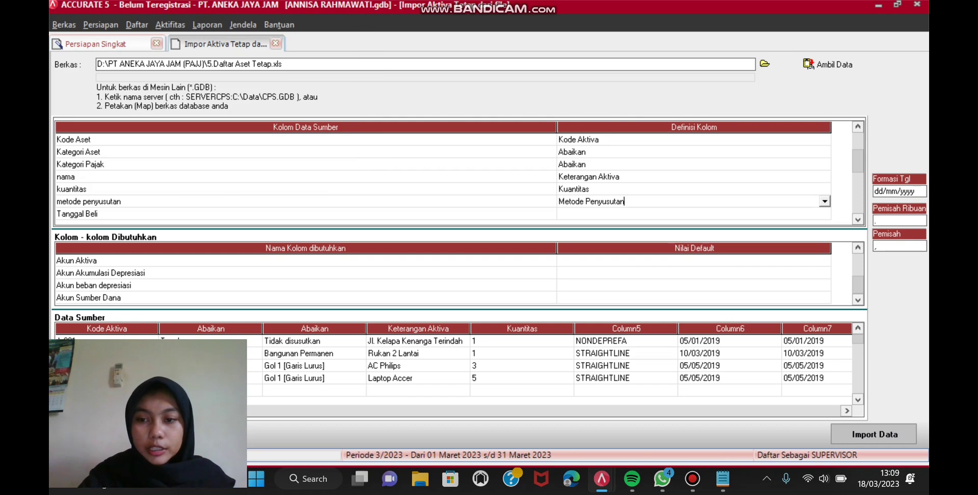
Step: Map Tanggal Beli to Tgl Pembelian and Tanggal Pakai to Tgl Pemakaian
key("Down")
key("Down")
key("Down")
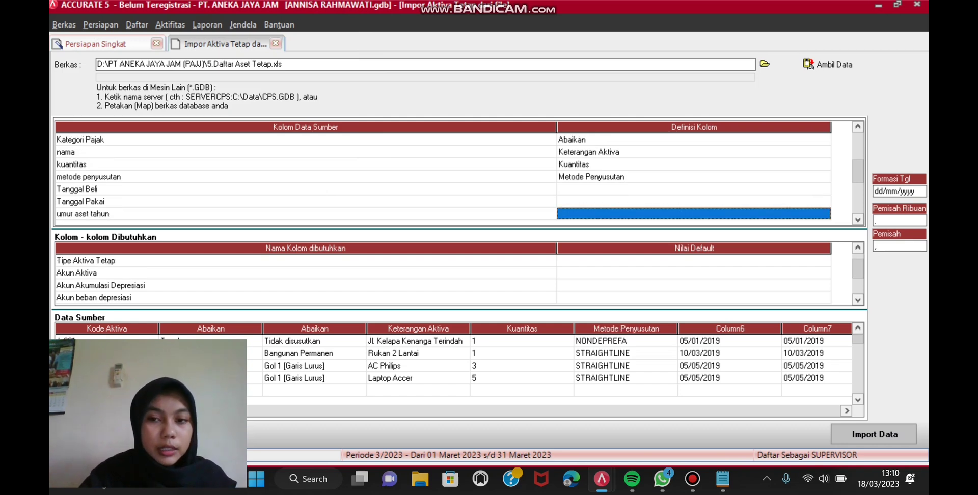
key("Up")
key("Up")
key("Return")
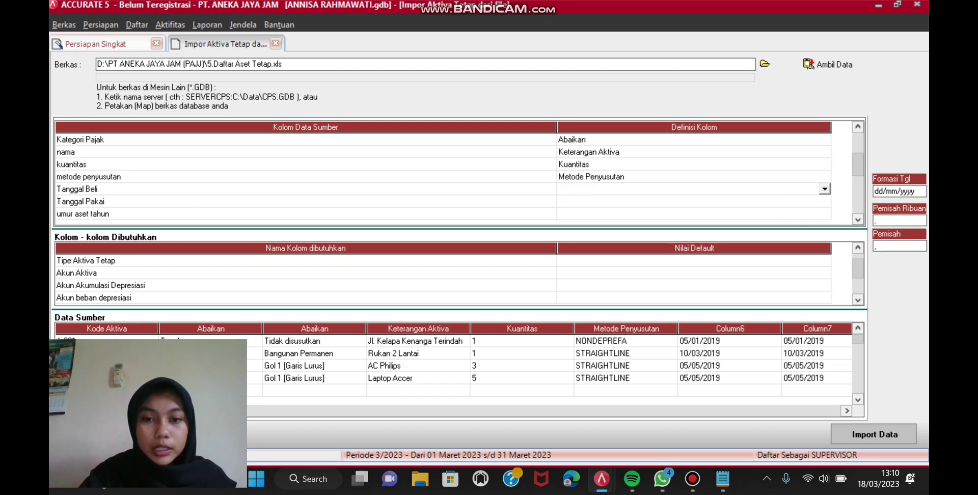
key("alt+Down")
key("Down")
key("Down")
key("Return")
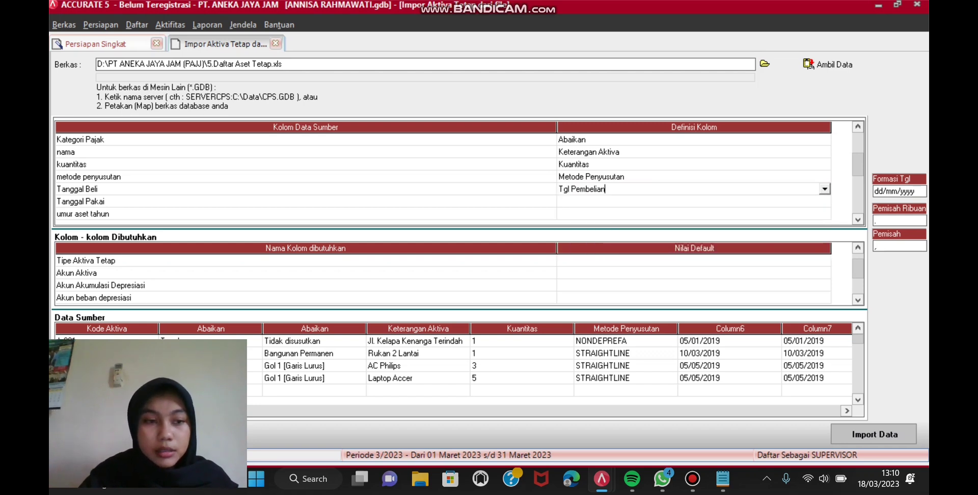
key("Down")
key("Return")
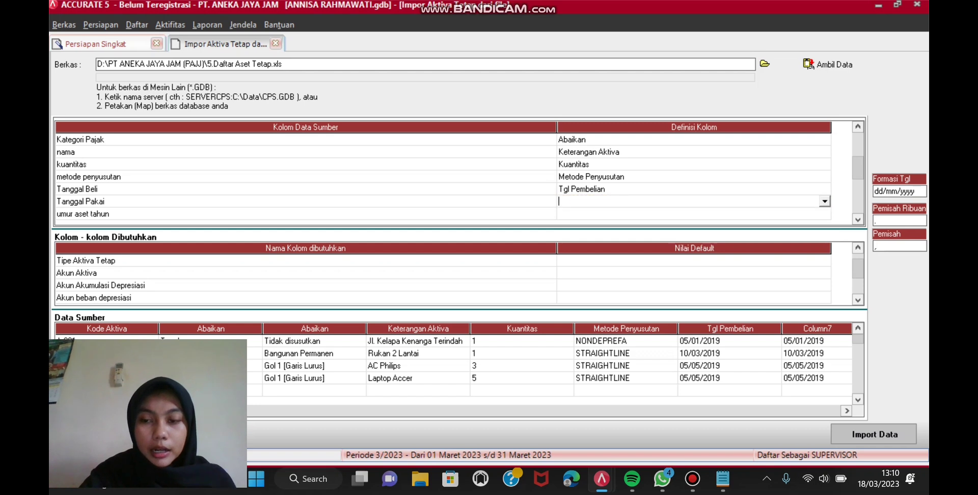
key("alt+Down")
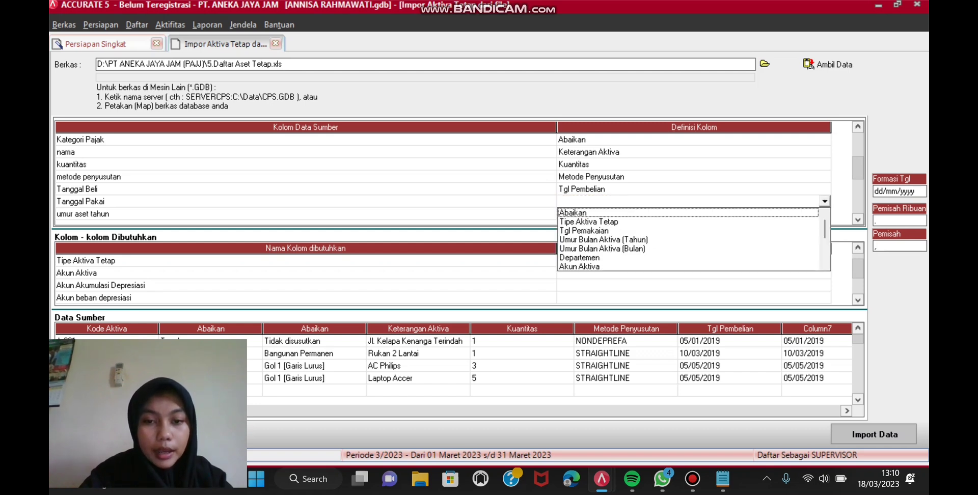
key("Down")
key("Down")
key("Return")
key("Down")
key("Down")
key("Down")
key("Down")
key("Down")
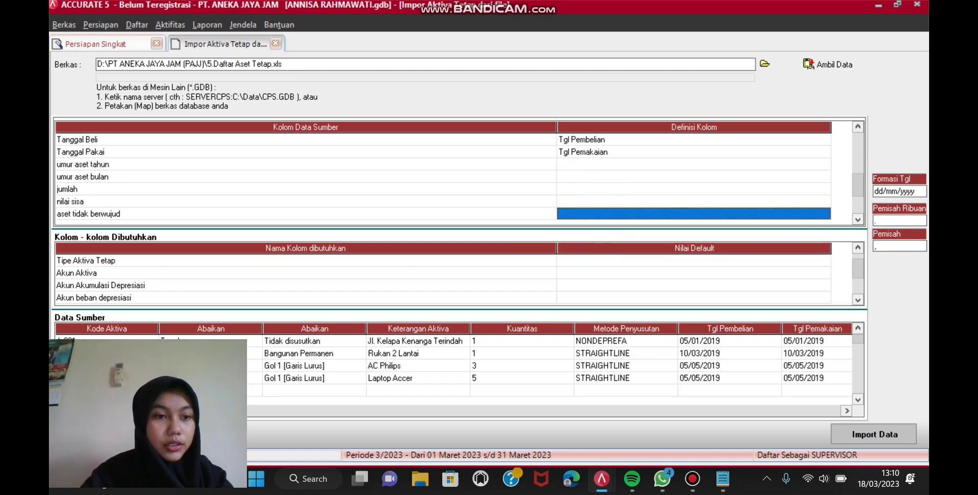
Step: Map umur aset tahun and bulan to Umur Bulan Aktiva (Tahun) and (Bulan)
key("Up")
key("Up")
key("Up")
key("Up")
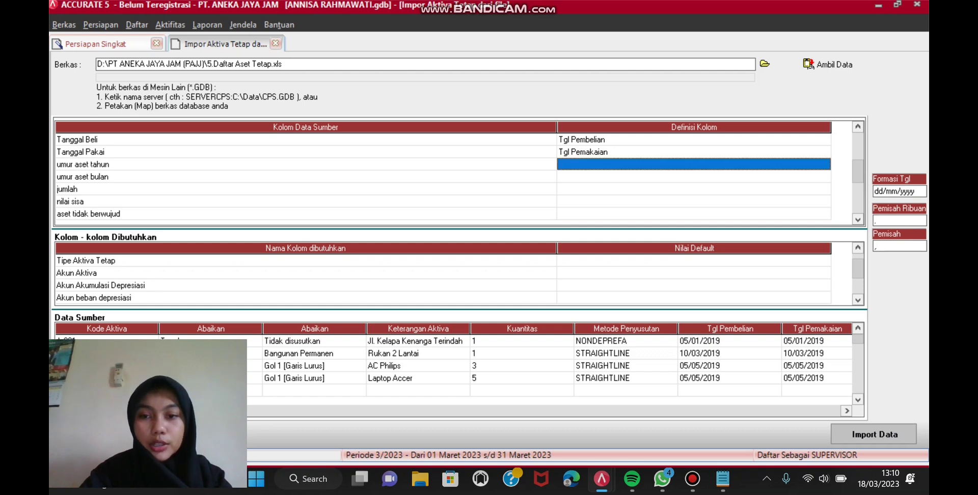
key("Return")
key("alt+Down")
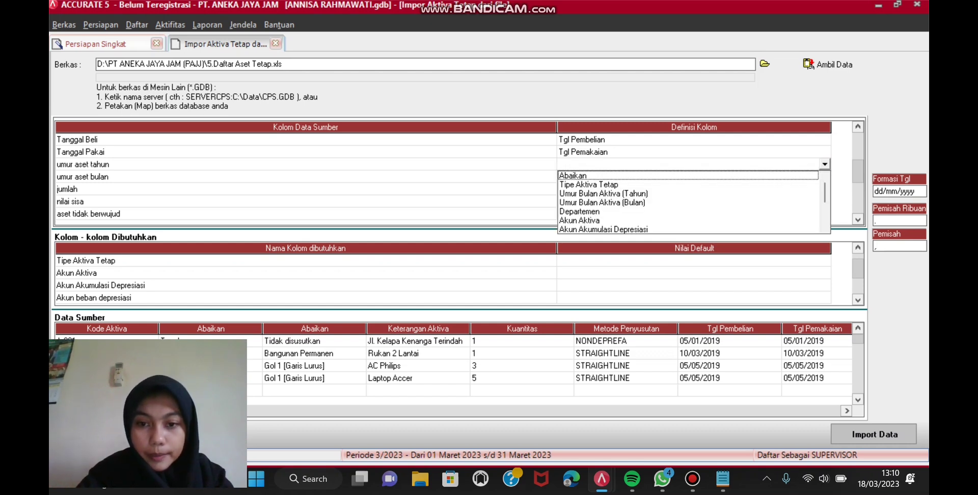
left_click(603, 194)
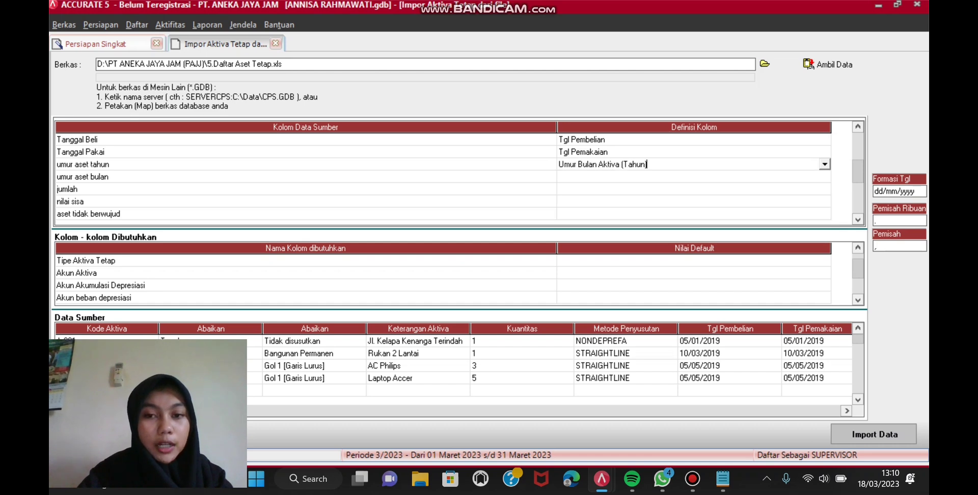
key("Return")
key("Return")
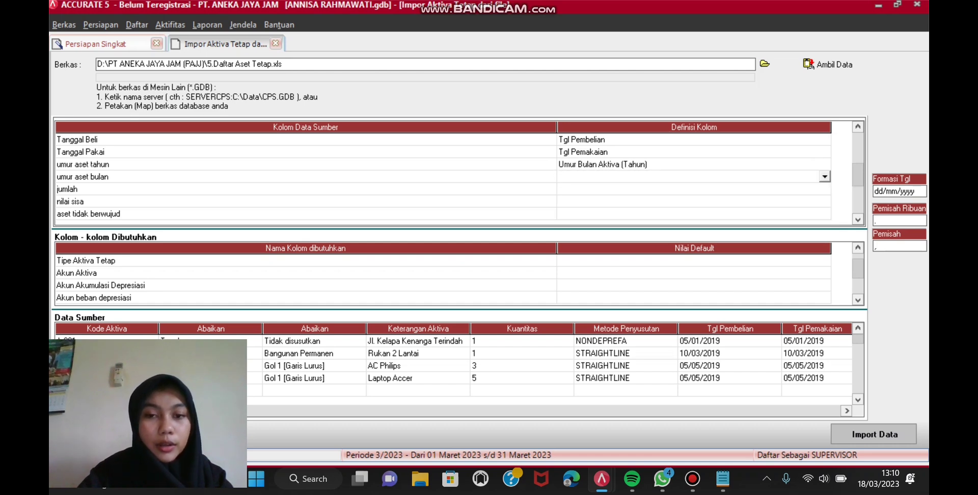
left_click(825, 177)
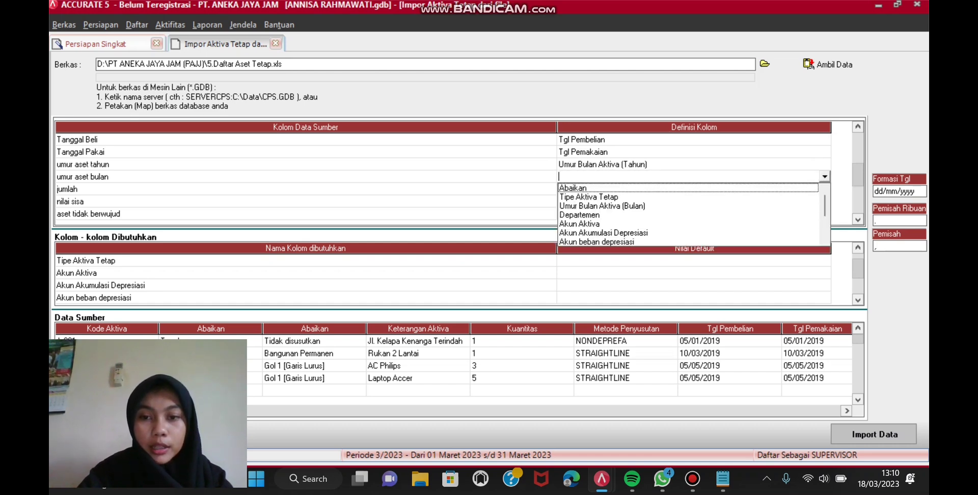
left_click(603, 206)
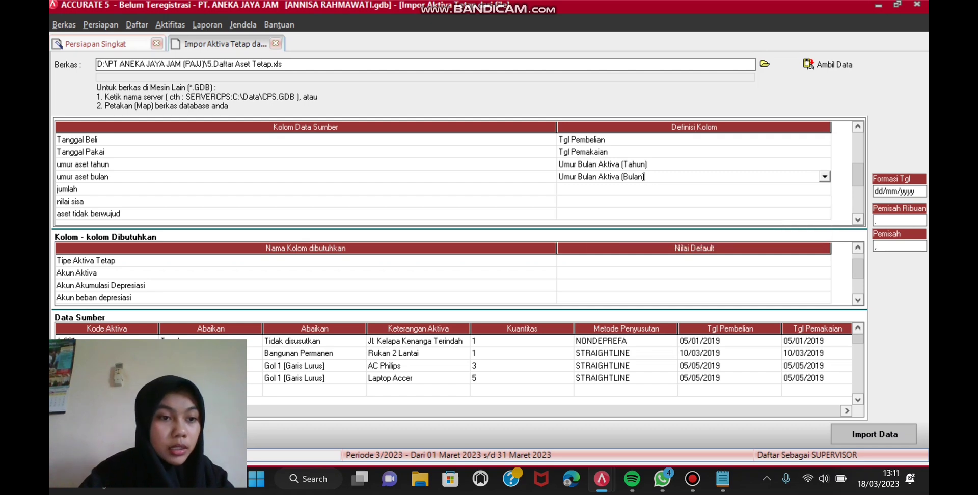
key("Return")
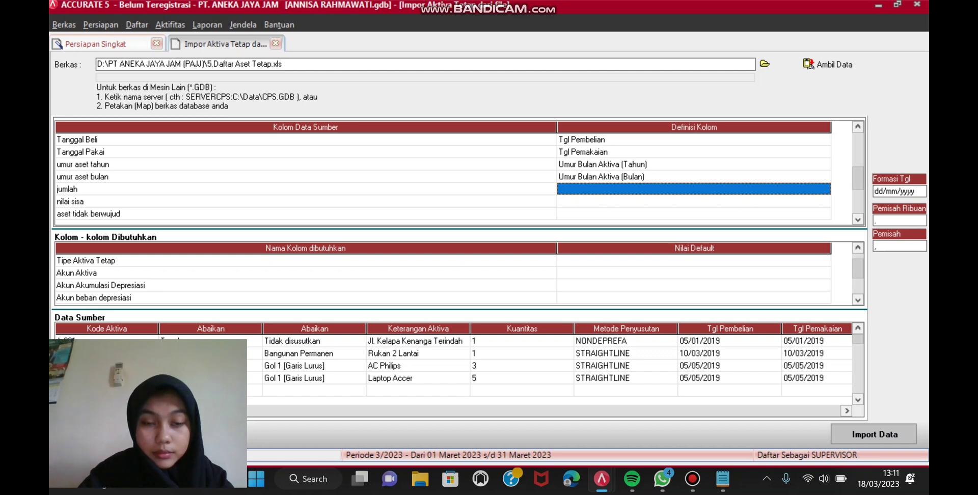
Step: Map jumlah to Sumber Dana and nilai sisa to Nilai Residu
left_click(694, 189)
left_click(825, 189)
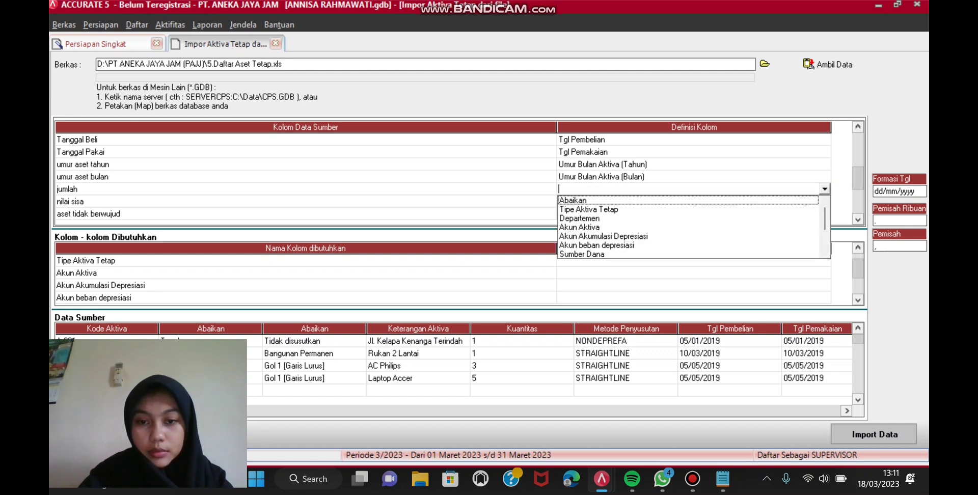
left_click(582, 254)
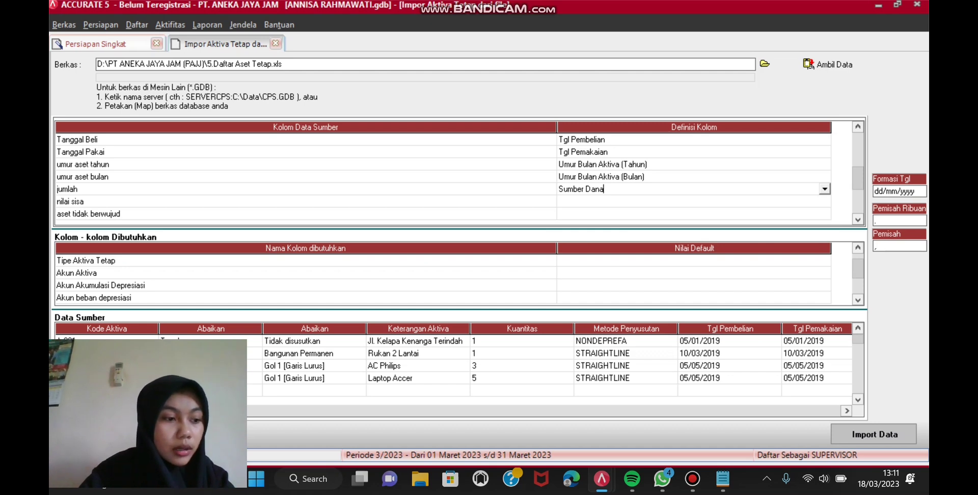
left_click(825, 202)
left_click(825, 201)
left_click(825, 201)
scroll(687, 240, "down", 5)
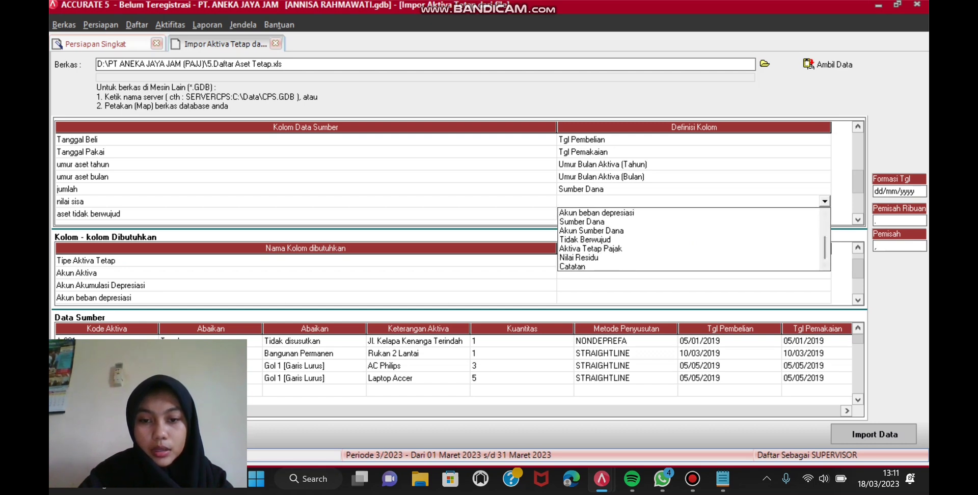
left_click(580, 257)
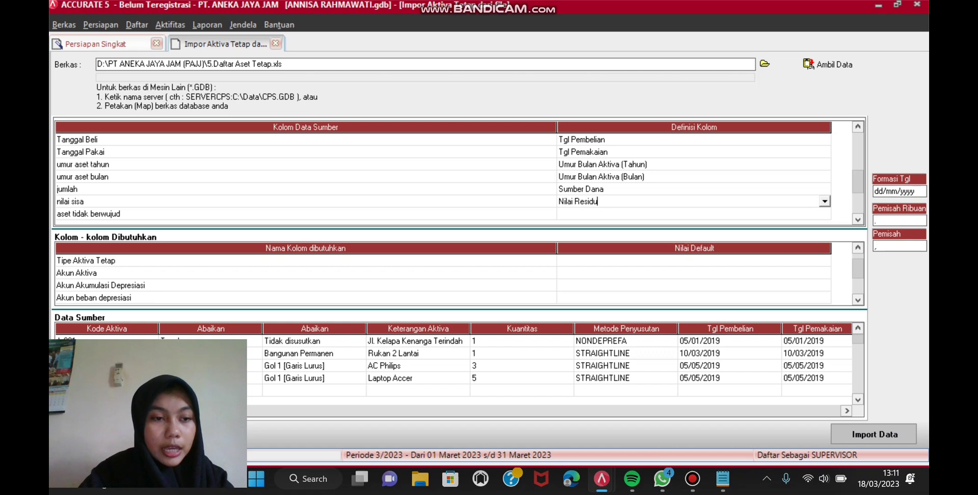
Step: Map aset tidak berwujud to Tidak Berwujud, defining the value No as Salah
left_click(694, 213)
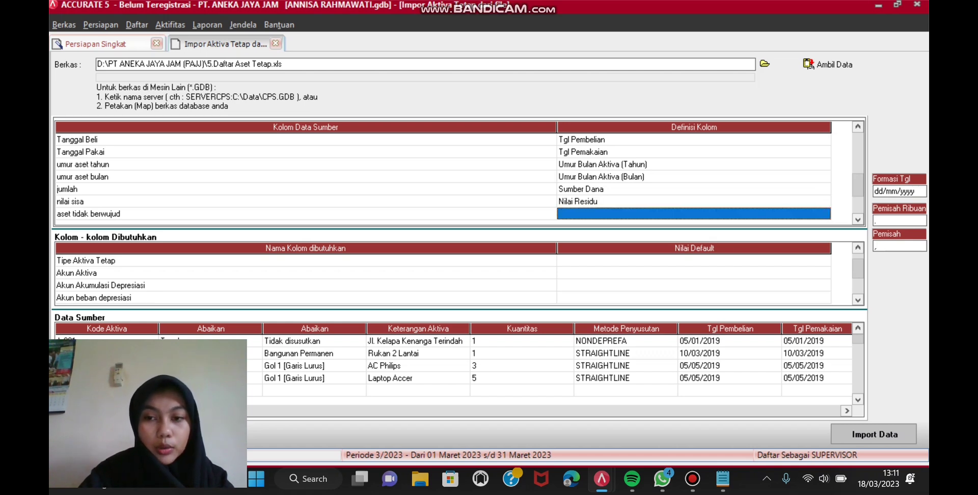
left_click(694, 213)
left_click(824, 213)
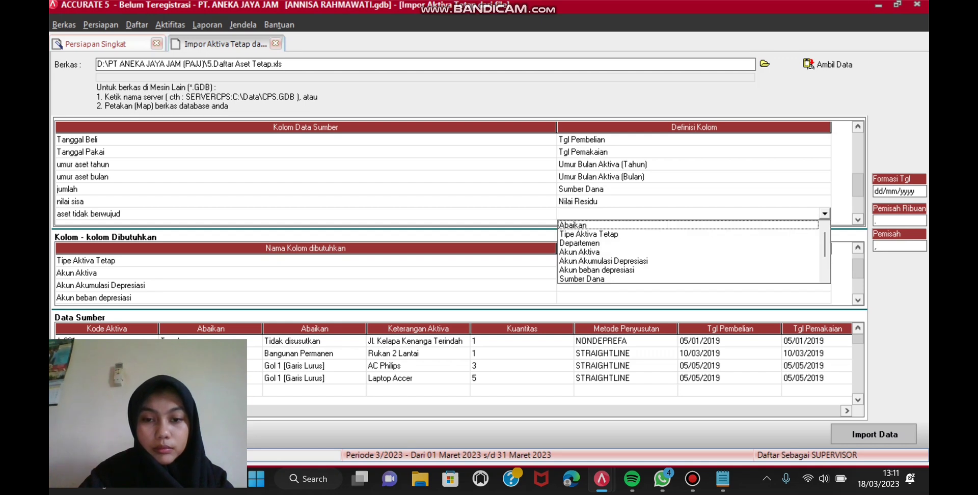
scroll(824, 252, "down", 4)
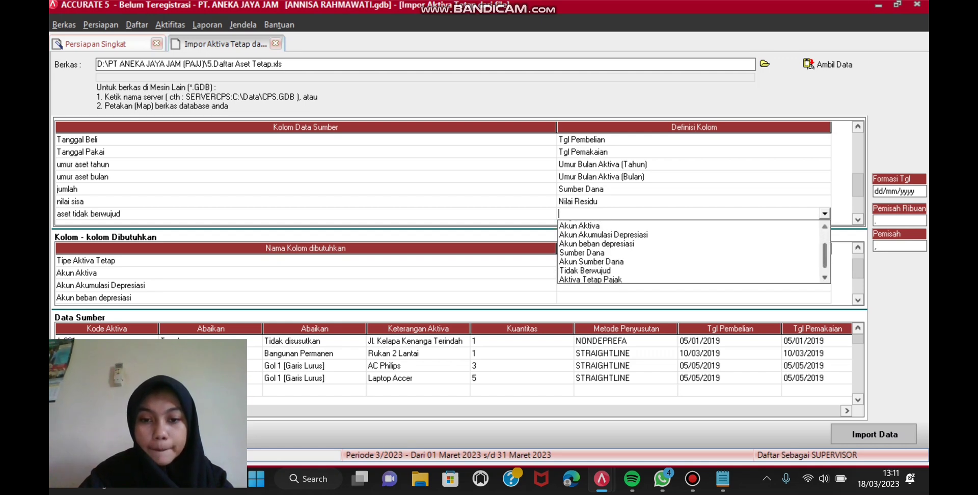
left_click(584, 260)
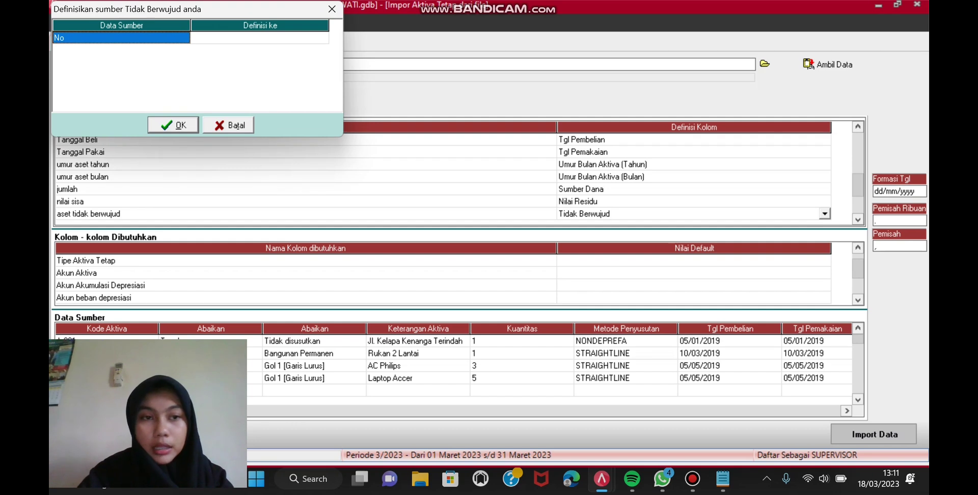
left_click(260, 37)
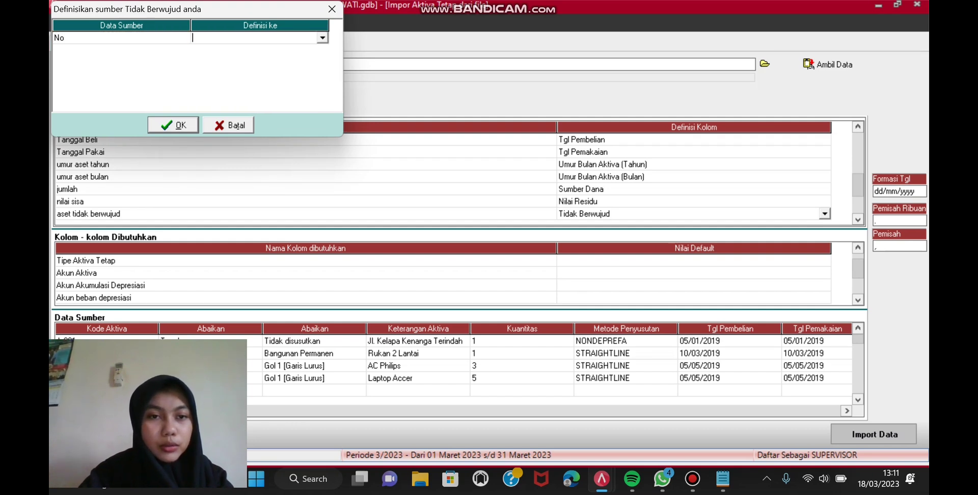
left_click(322, 37)
key("Return")
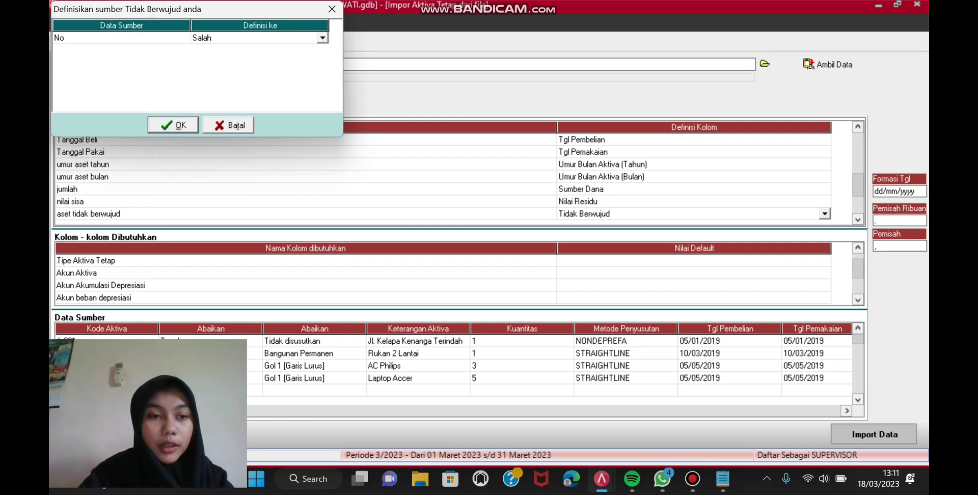
key("Return")
key("Down")
key("Down")
key("Down")
key("Down")
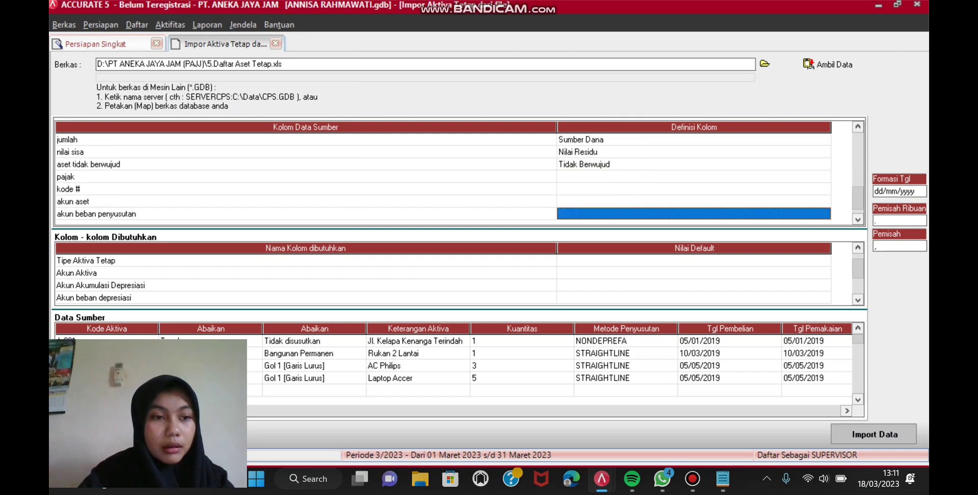
Step: Map pajak to Aktiva Tetap Pajak with the value Yes defined as Benar
left_click(694, 176)
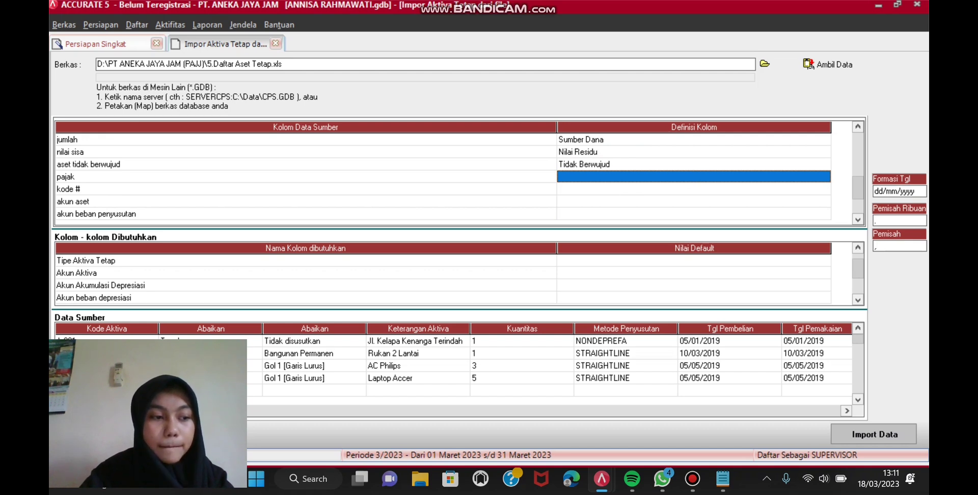
key("F2")
key("alt+Down")
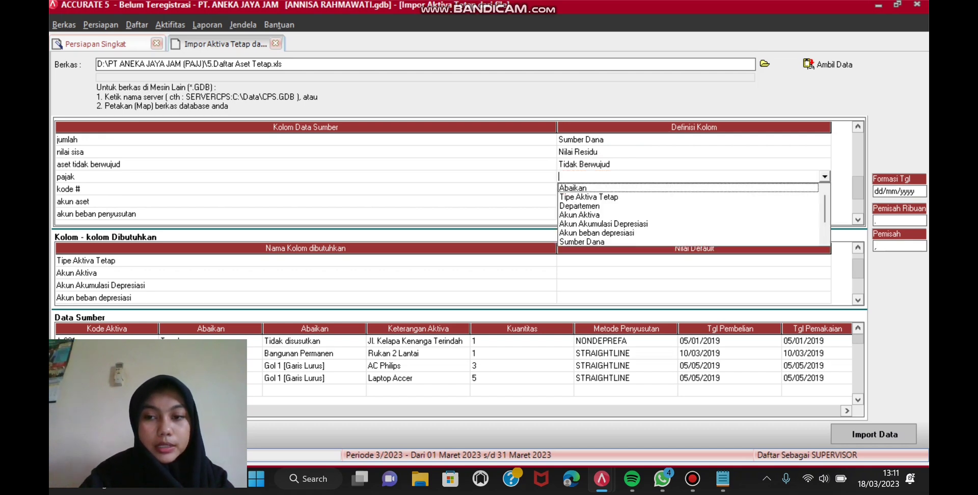
scroll(688, 214, "down", 2)
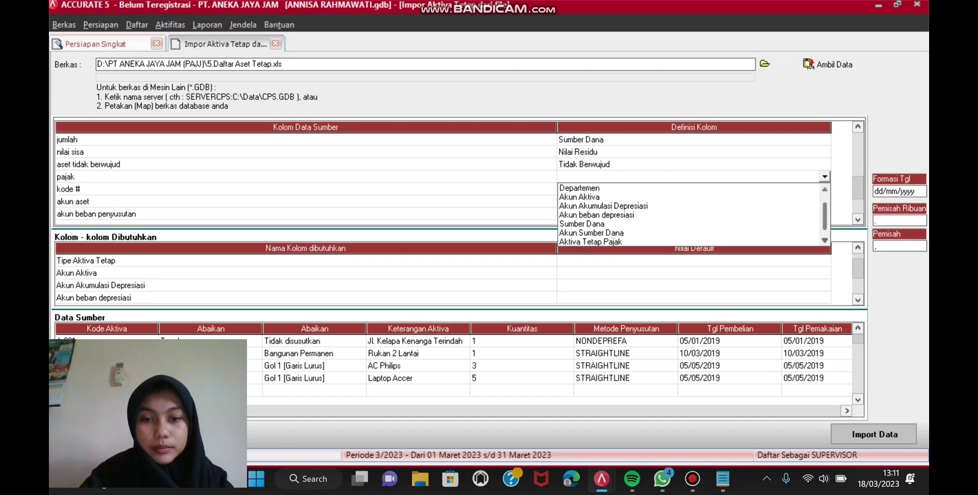
left_click(591, 233)
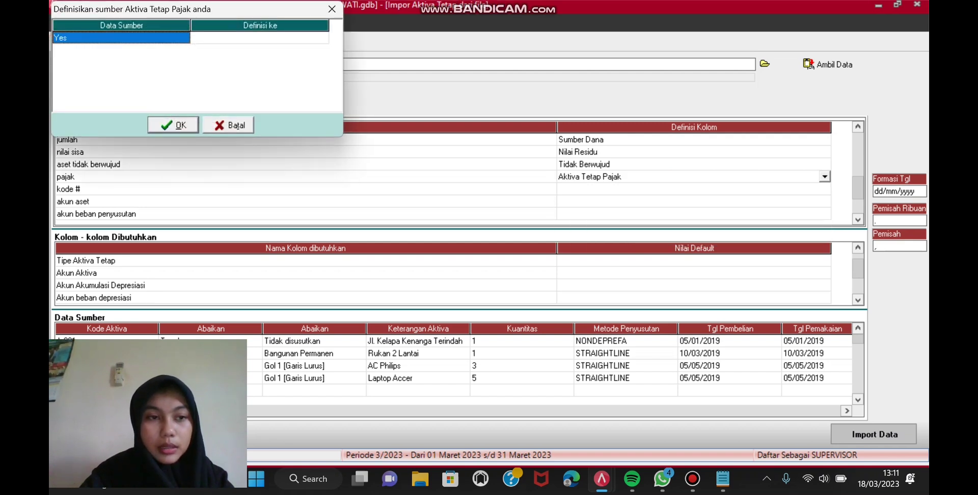
key("Right")
key("F2")
key("alt+Down")
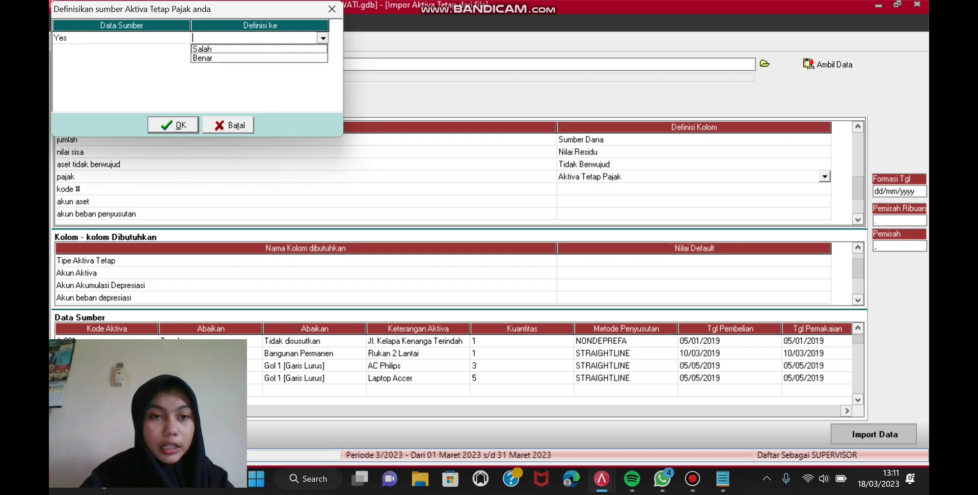
key("Down")
key("Return")
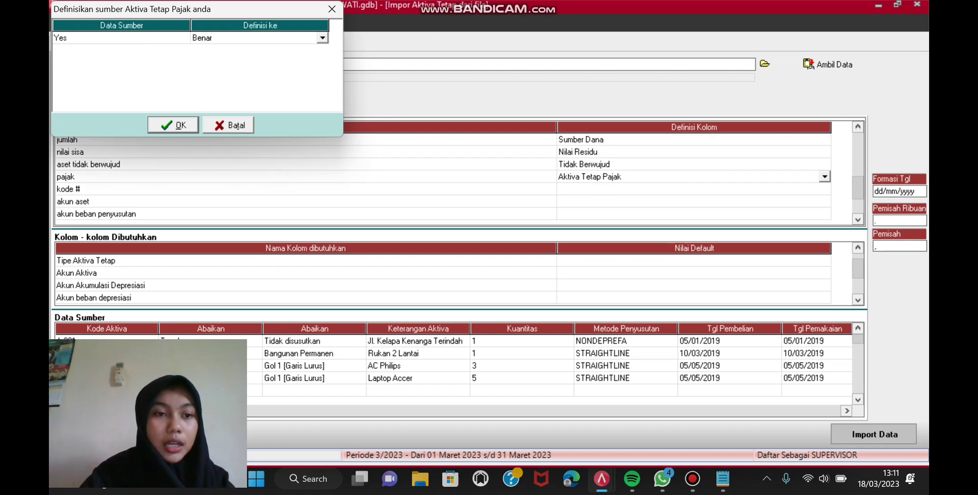
key("Return")
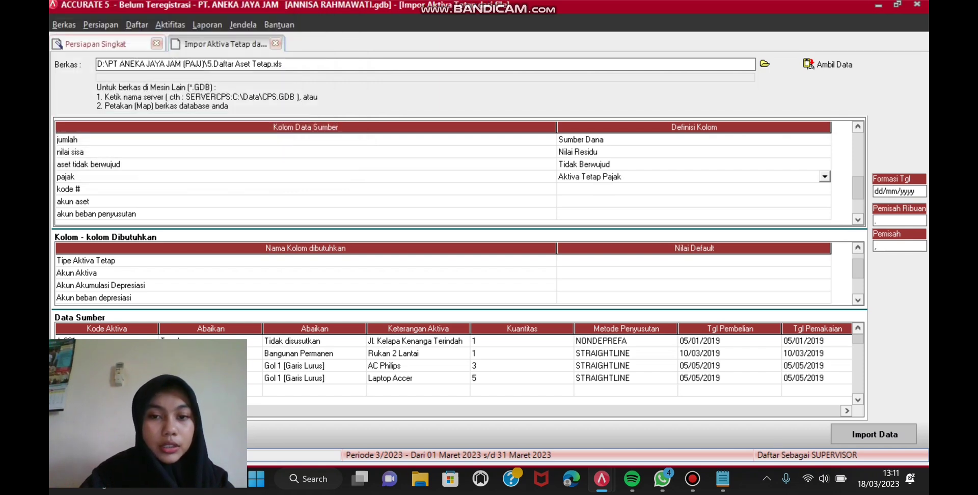
left_click(824, 189)
left_click(824, 189)
left_click(824, 189)
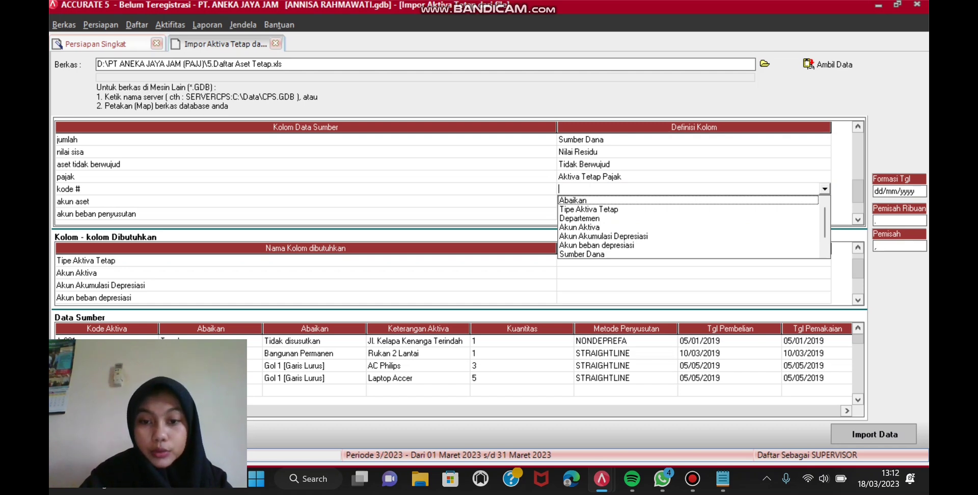
Step: Map kode # to Akun Sumber Dana, assigning 300001 to Equitas Saldo Awal
scroll(687, 227, "down", 2)
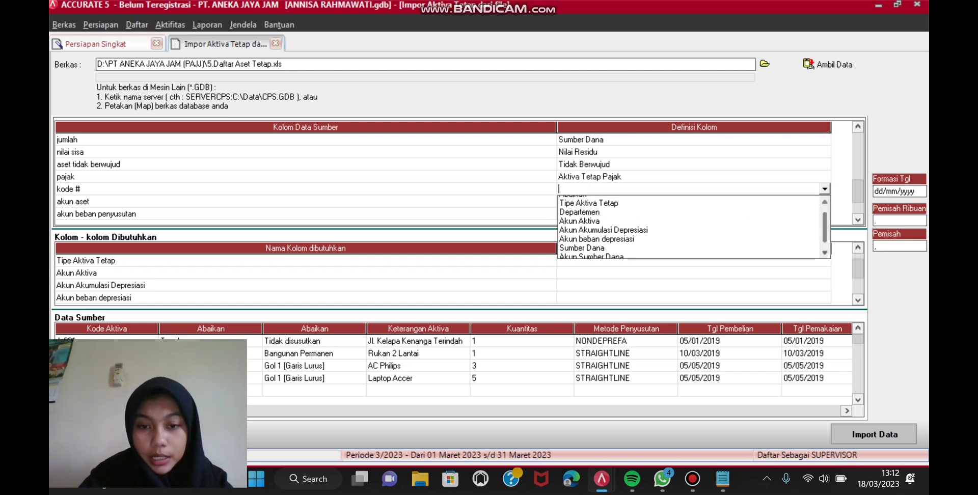
left_click(591, 245)
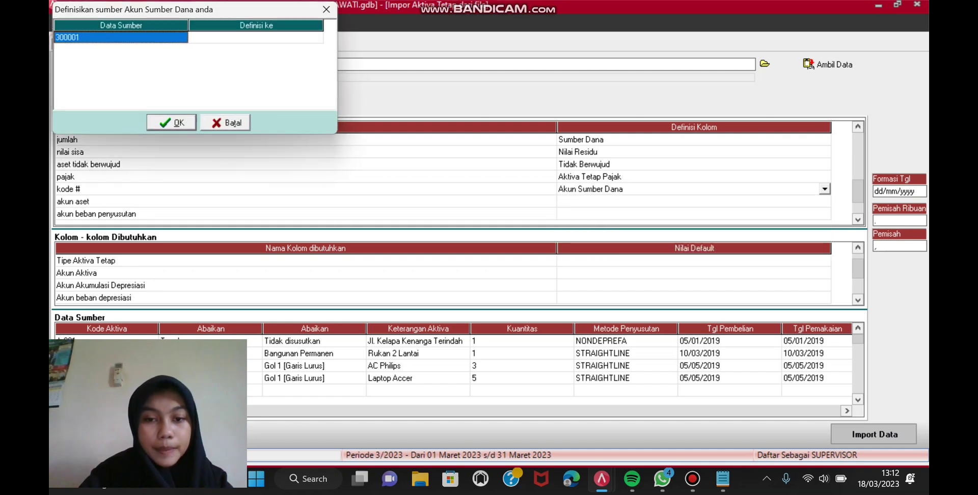
left_click(259, 38)
left_click(260, 38)
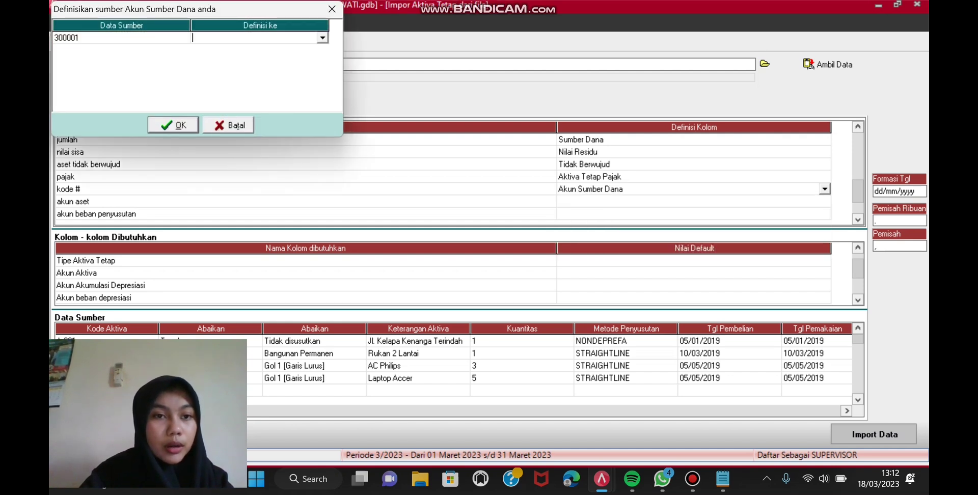
key("alt+Down")
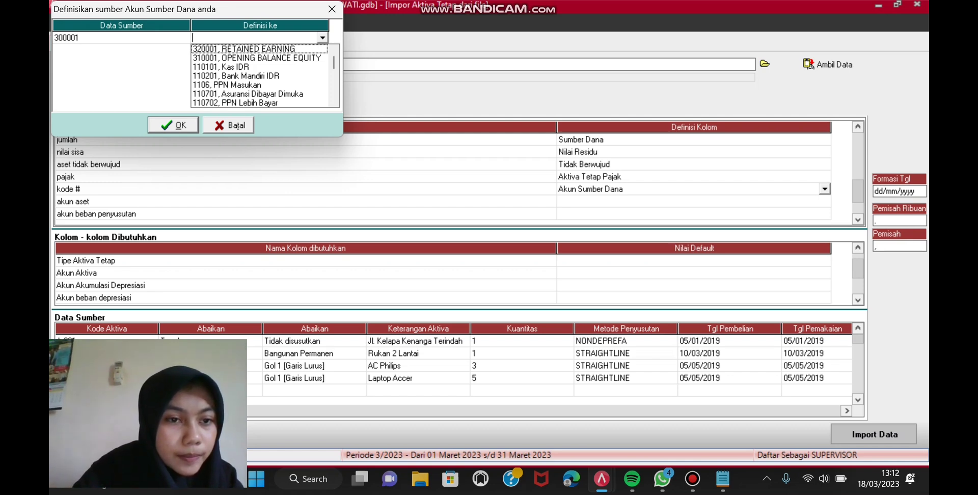
scroll(262, 76, "down", 4)
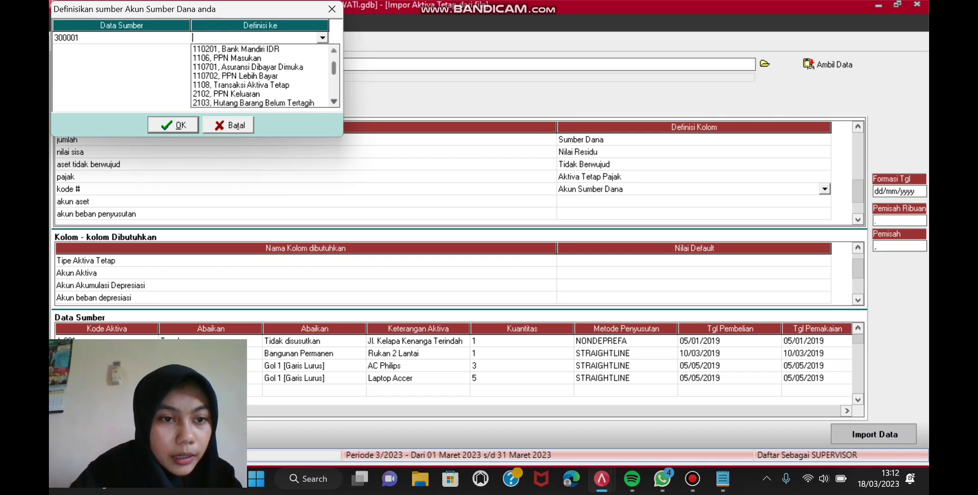
scroll(262, 75, "down", 1)
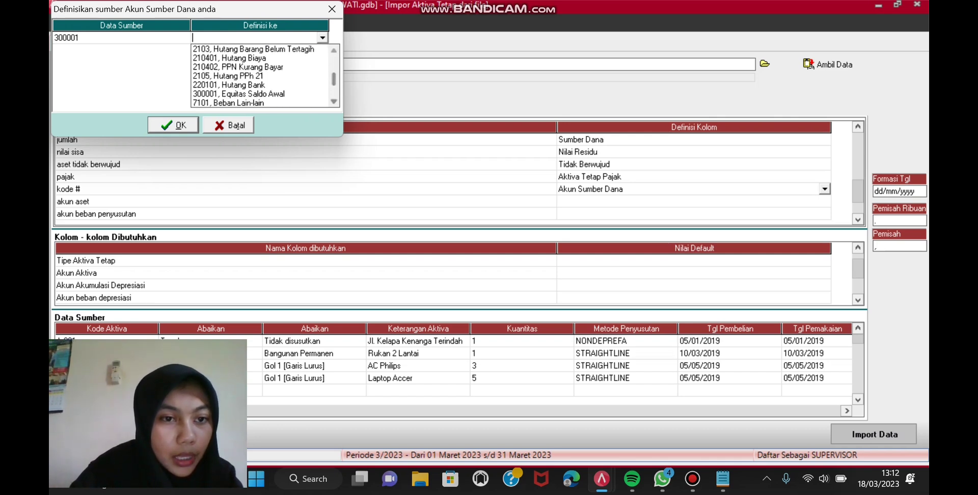
left_click(239, 94)
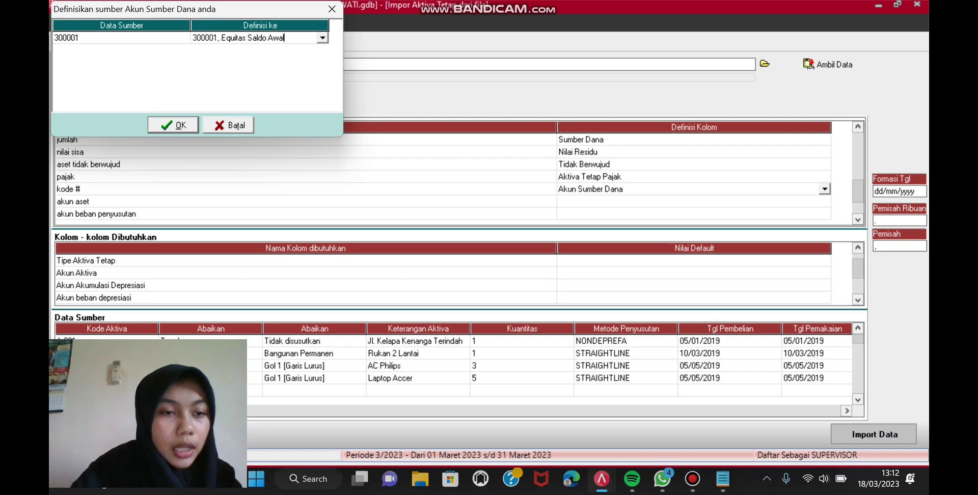
left_click(172, 125)
Step: Map akun aset to Akun Aktiva and assign source 120101 to Tanah
left_click(693, 201)
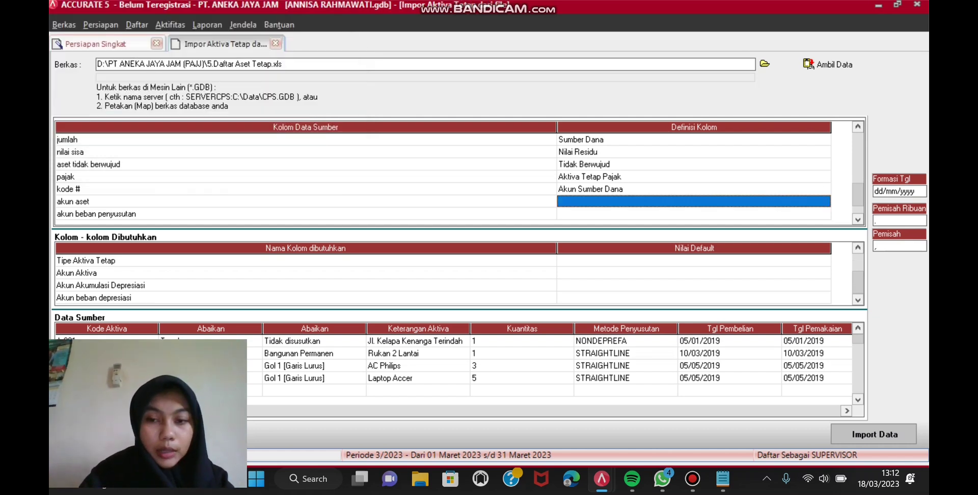
left_click(694, 201)
left_click(824, 201)
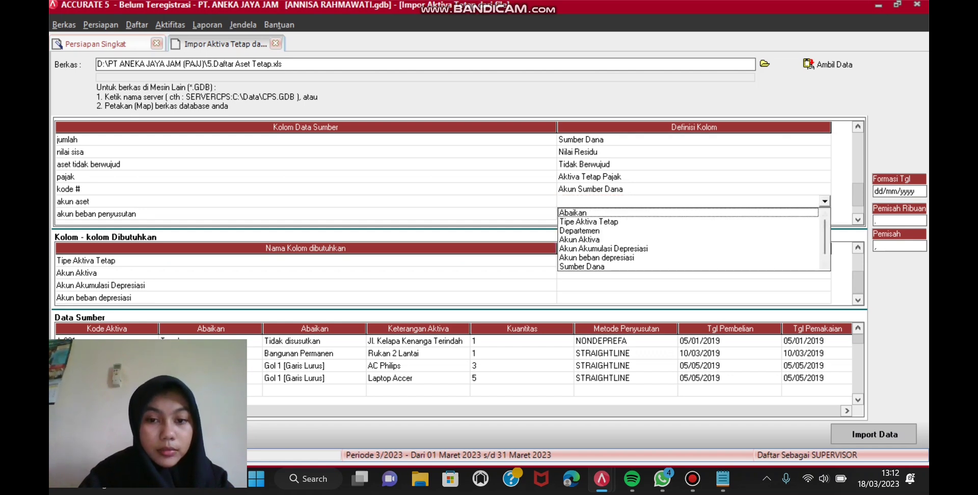
left_click(579, 239)
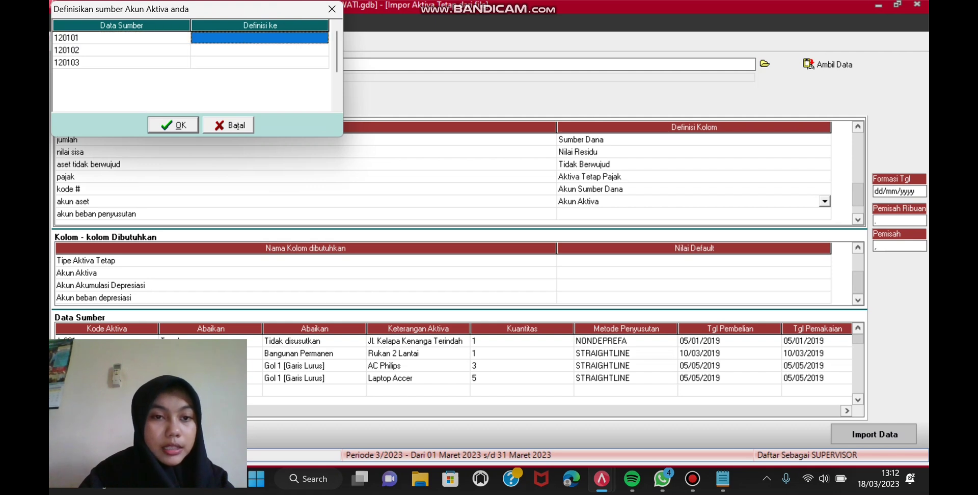
key("alt+Down")
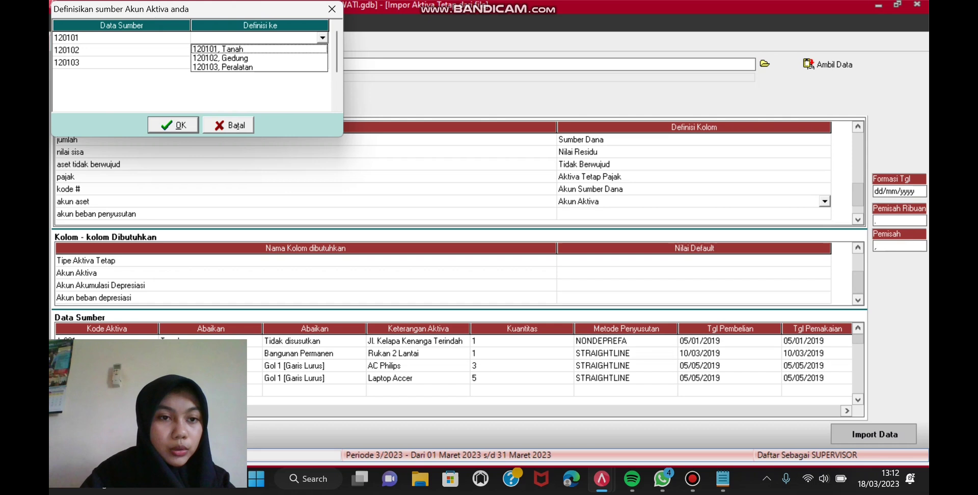
key("Return")
Step: Assign source 120102 to Gedung and 120103 to Peralatan, then confirm the mapping
left_click(259, 51)
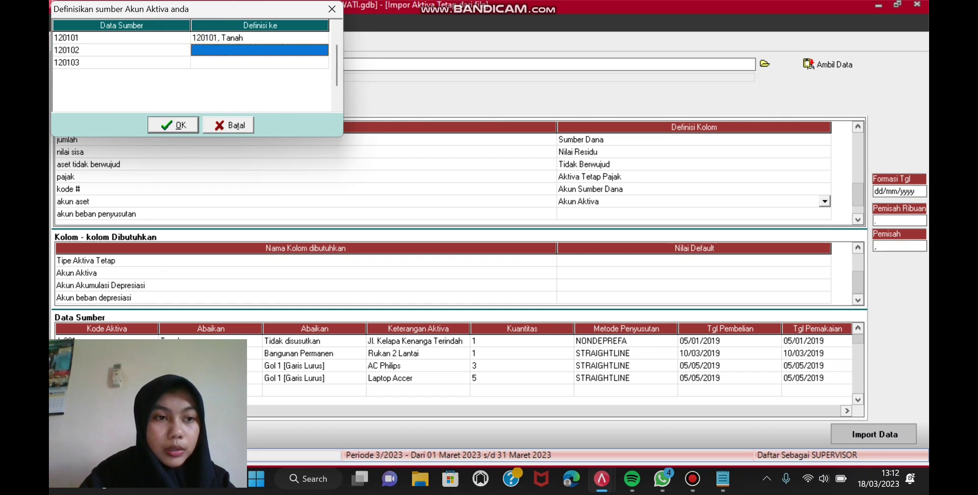
left_click(322, 50)
left_click(322, 50)
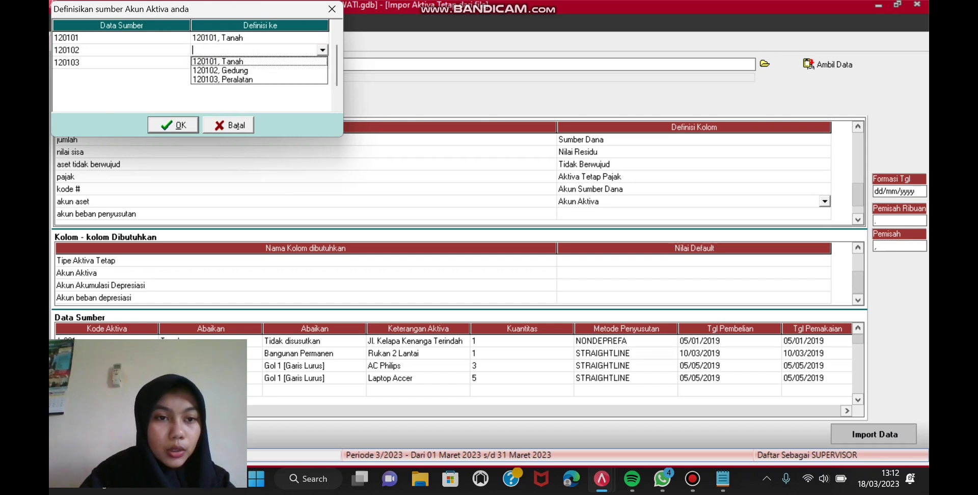
key("Down")
key("Return")
left_click(259, 62)
left_click(323, 62)
left_click(323, 62)
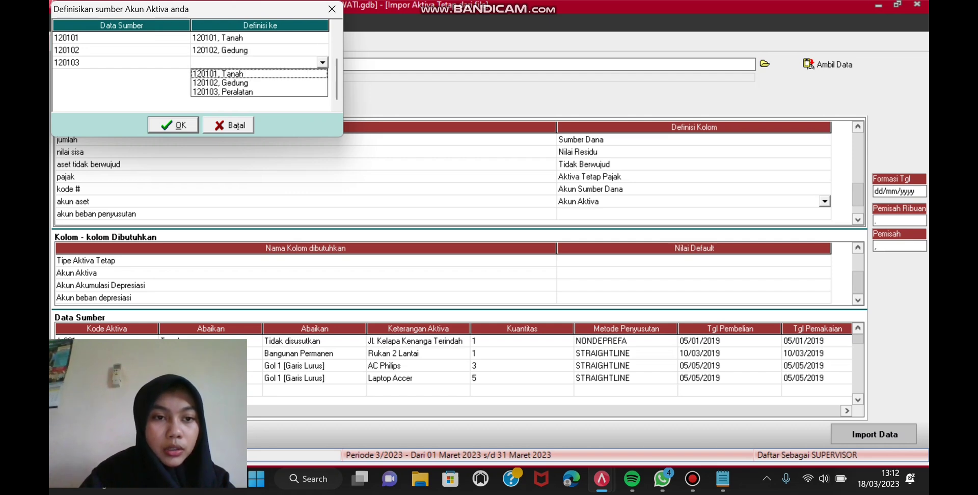
key("Escape")
key("alt+Down")
key("Down")
key("Down")
key("Return")
key("Return")
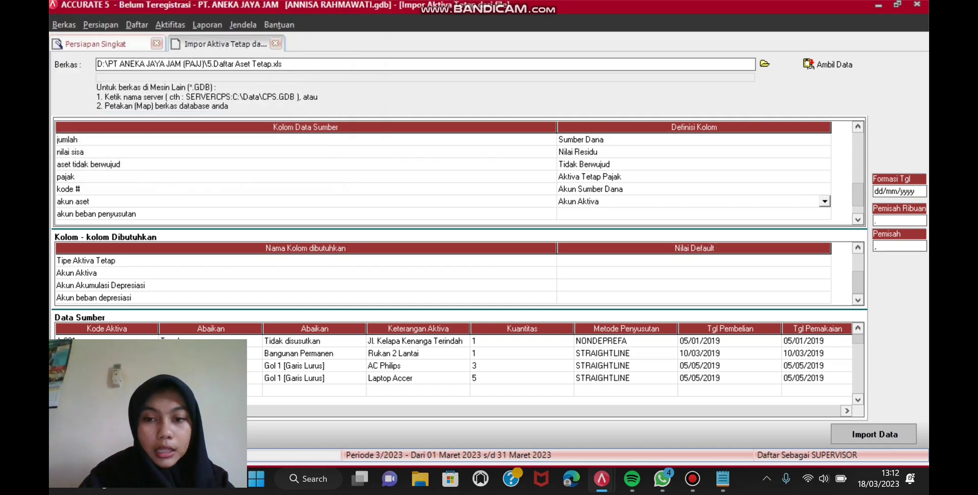
key("Down")
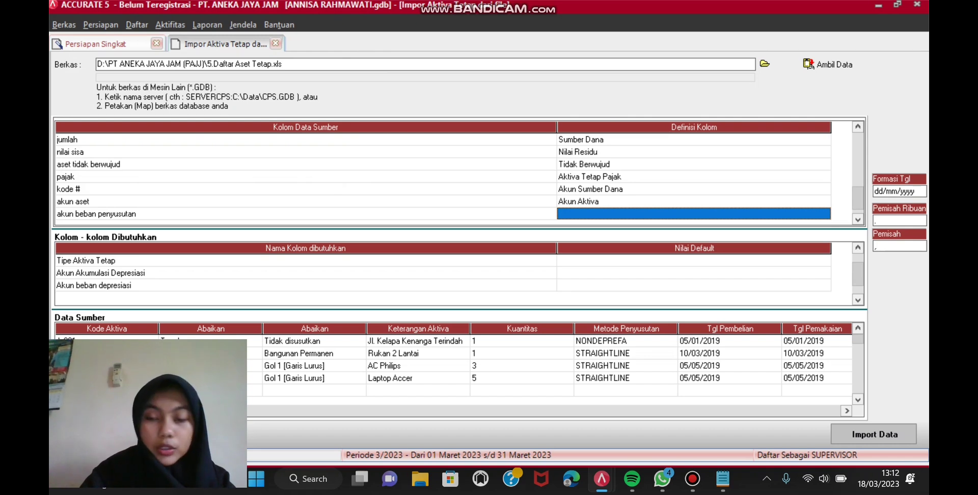
Step: Map akun beban penyusutan to Akun Akumulasi Depresiasi, assigning 610201→120201 and 610202→120202
key("F2")
key("alt+Down")
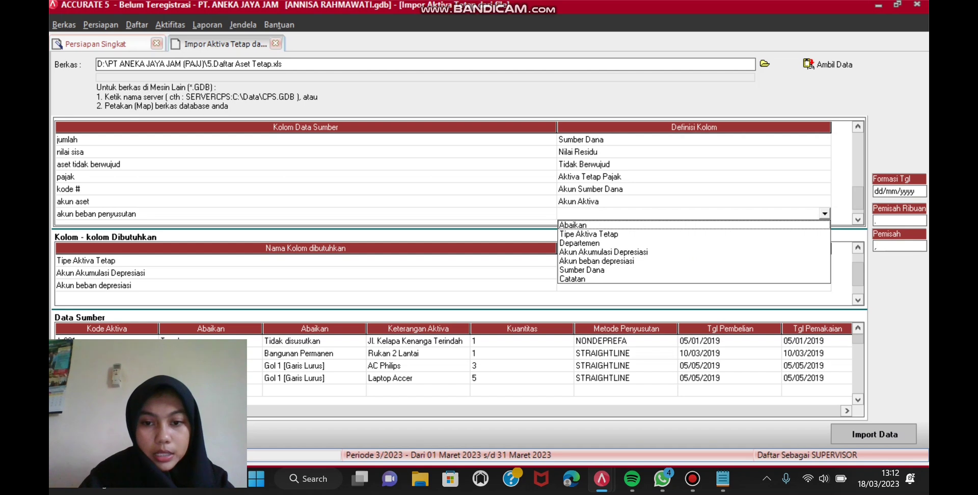
key("Down")
key("Down")
key("Down")
key("Down")
key("Return")
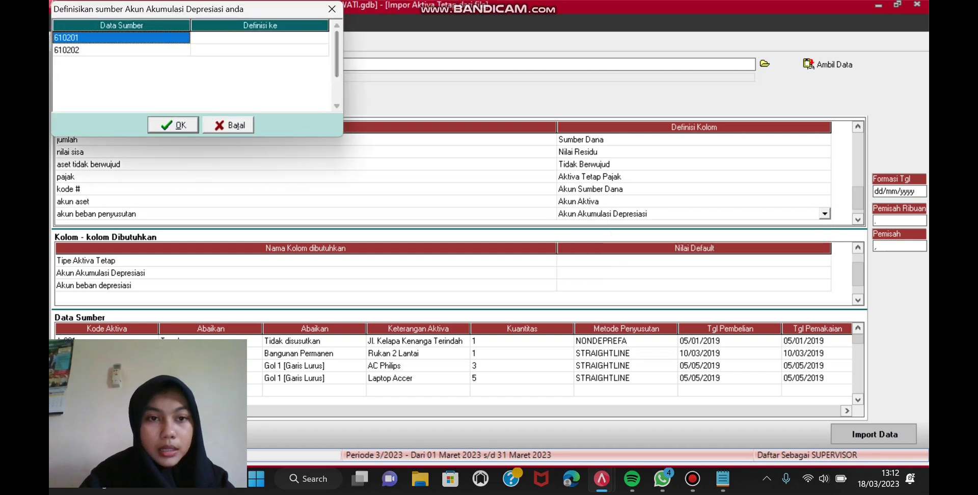
key("Right")
key("F2")
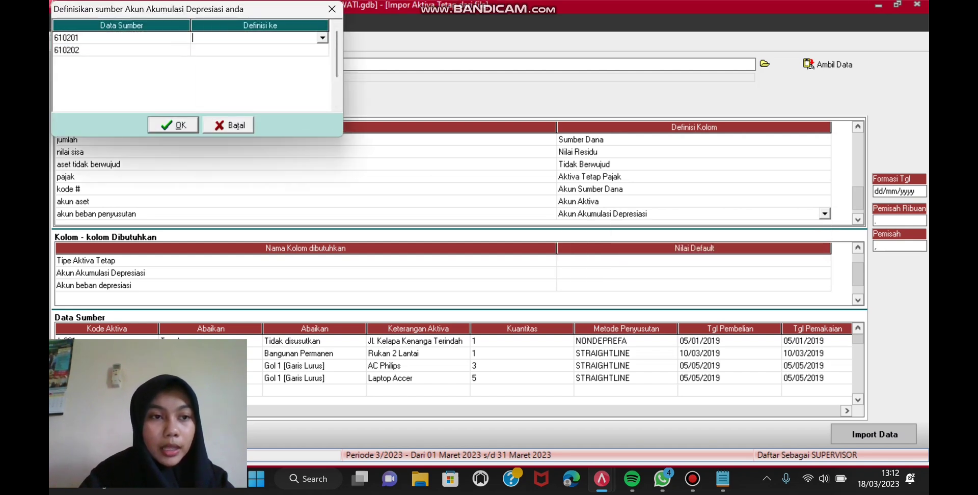
key("alt+Down")
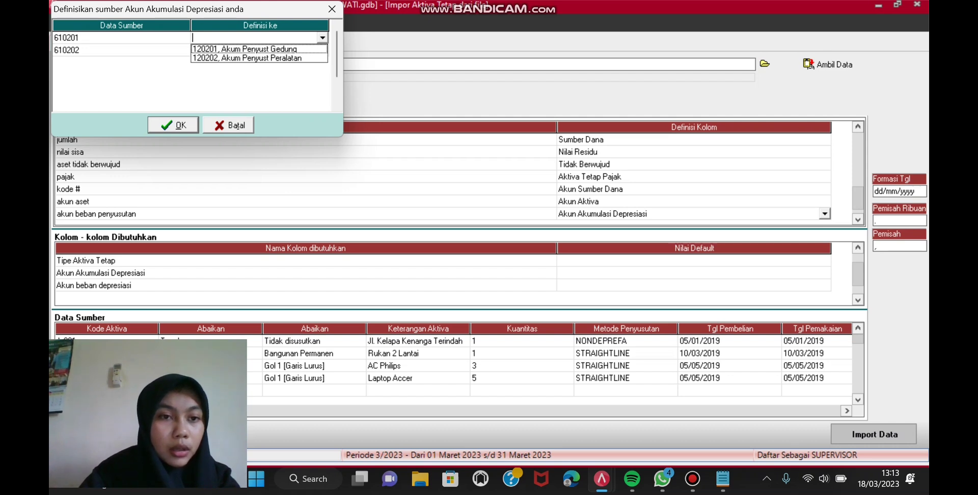
key("Down")
key("Return")
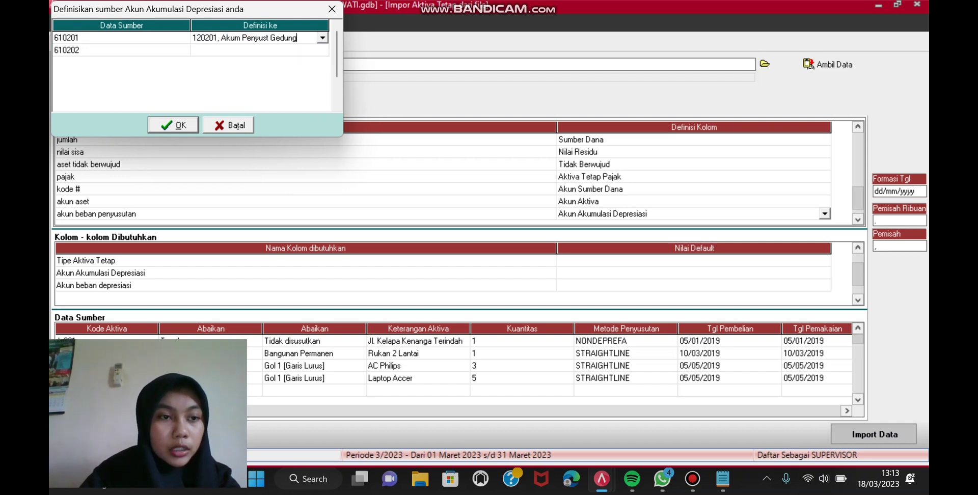
key("Down")
key("Down")
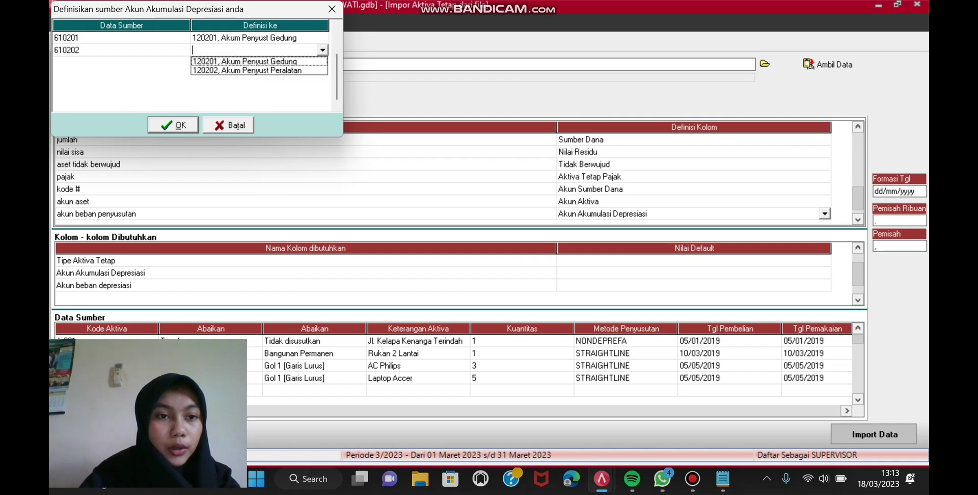
key("Down")
key("Return")
key("Return")
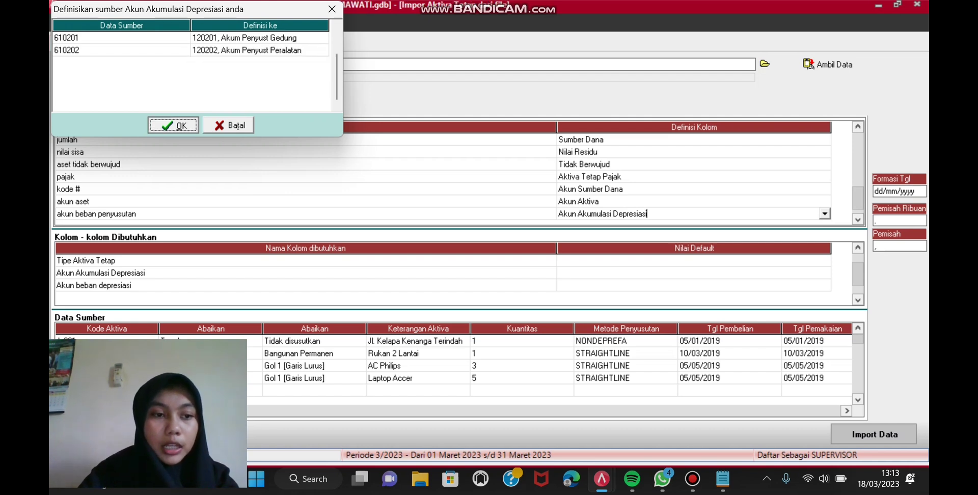
key("Down")
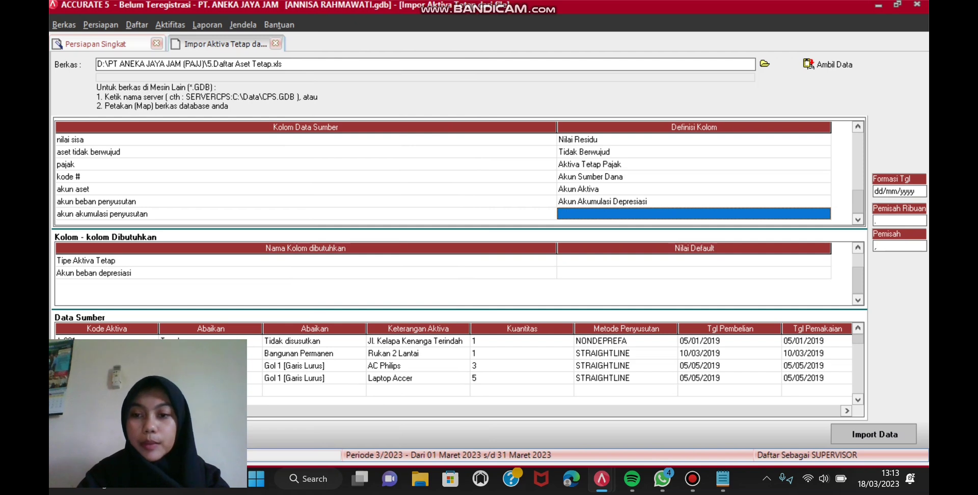
Step: Change the akun beban penyusutan column definition to Akun beban depresiasi
left_click(824, 202)
left_click(825, 202)
left_click(825, 201)
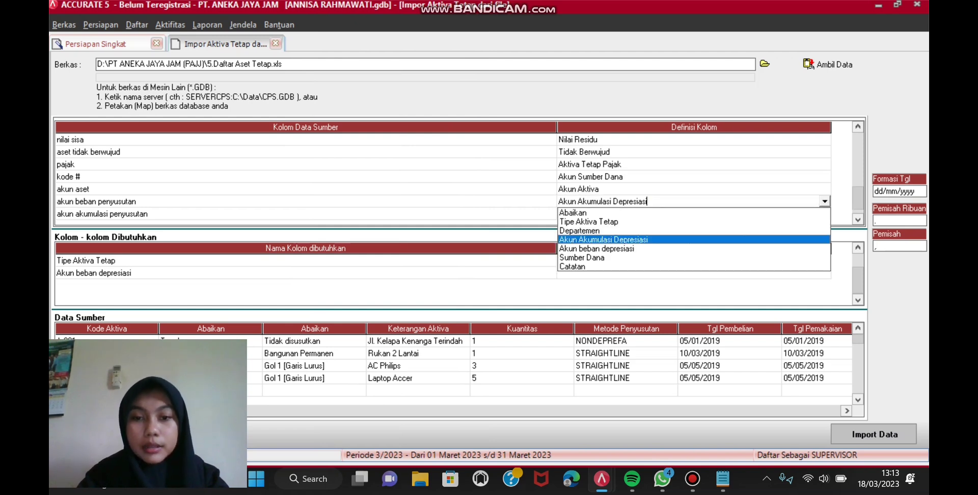
left_click(596, 249)
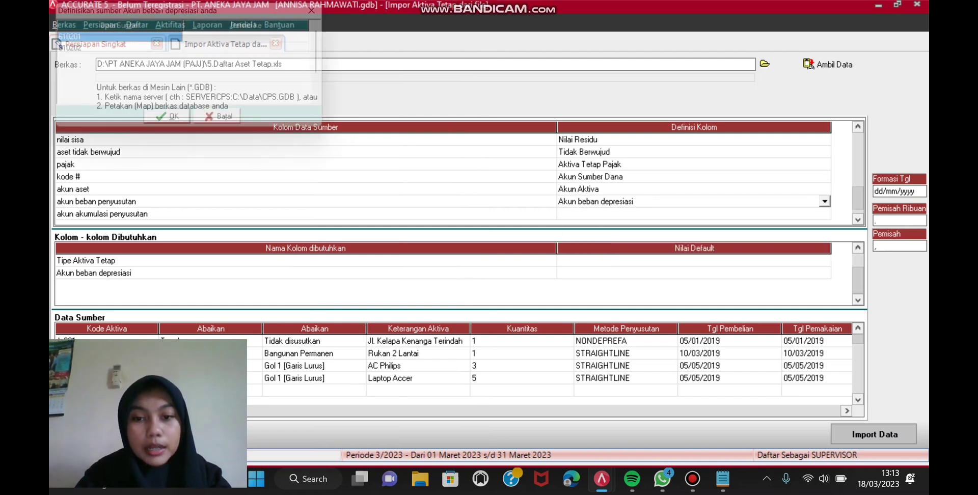
Step: Assign Beban Penyust Gedung to code 610201 and Beban Penyust Peralatan to code 610202
left_click(259, 37)
left_click(259, 37)
left_click(323, 37)
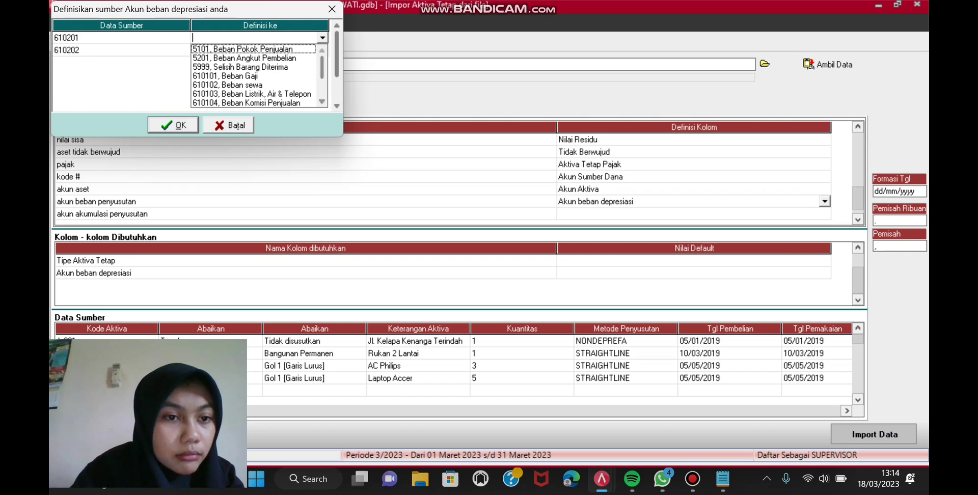
scroll(253, 75, "down", 1)
scroll(253, 76, "down", 2)
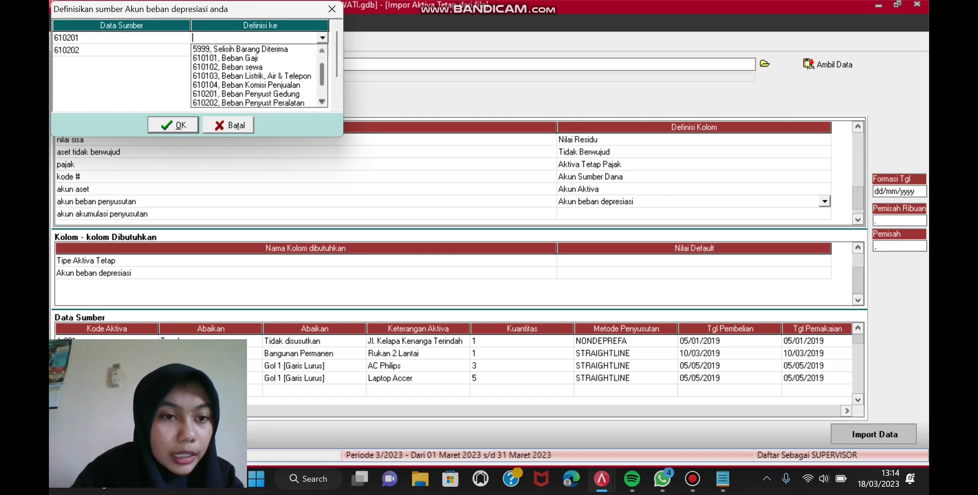
left_click(246, 85)
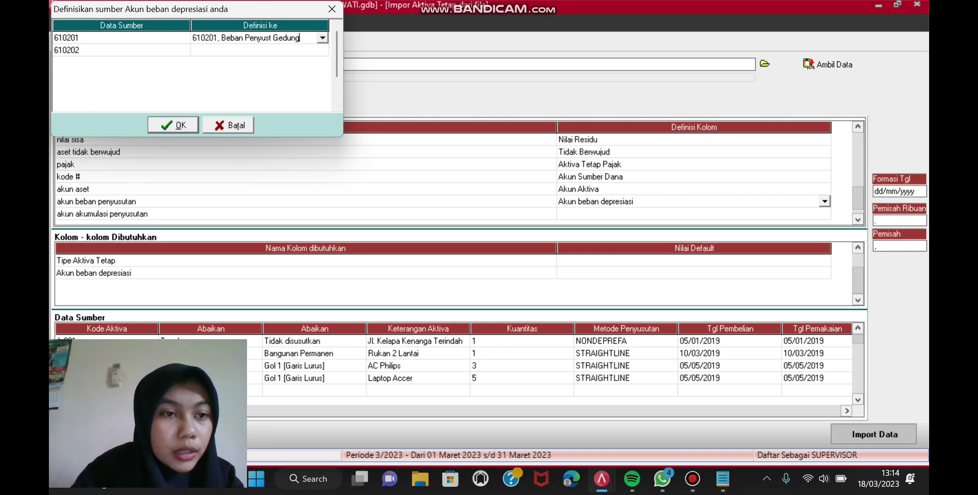
left_click(255, 50)
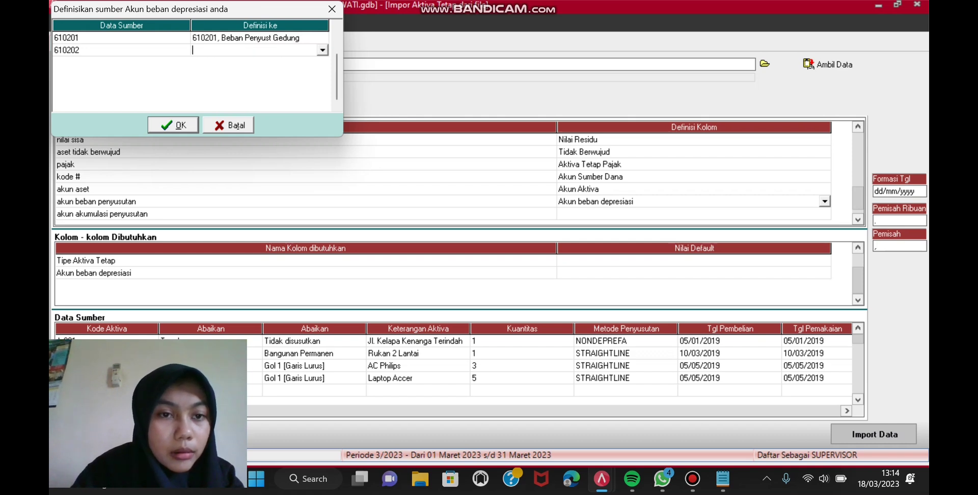
left_click(322, 50)
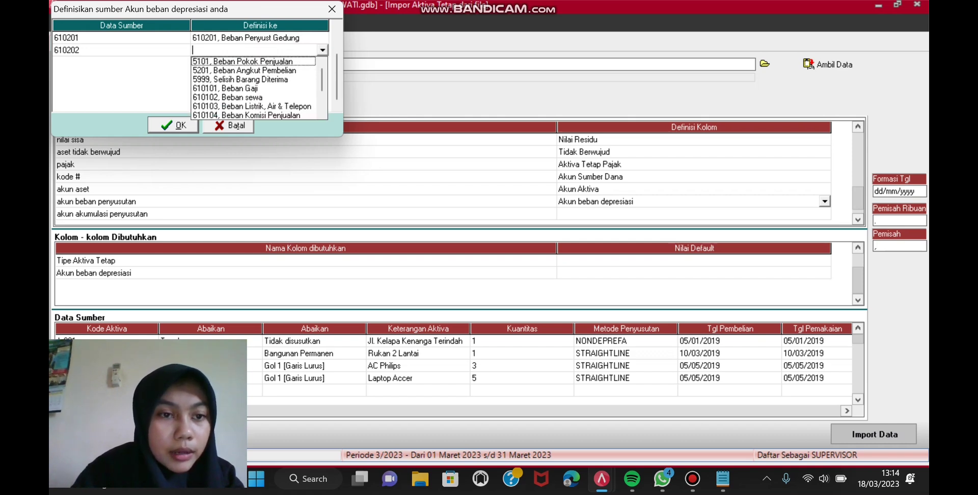
left_click(239, 96)
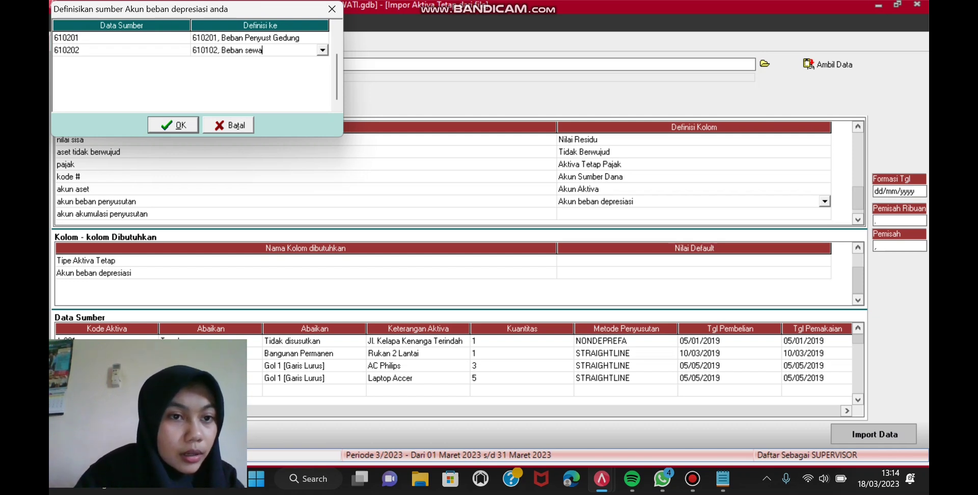
left_click(263, 50)
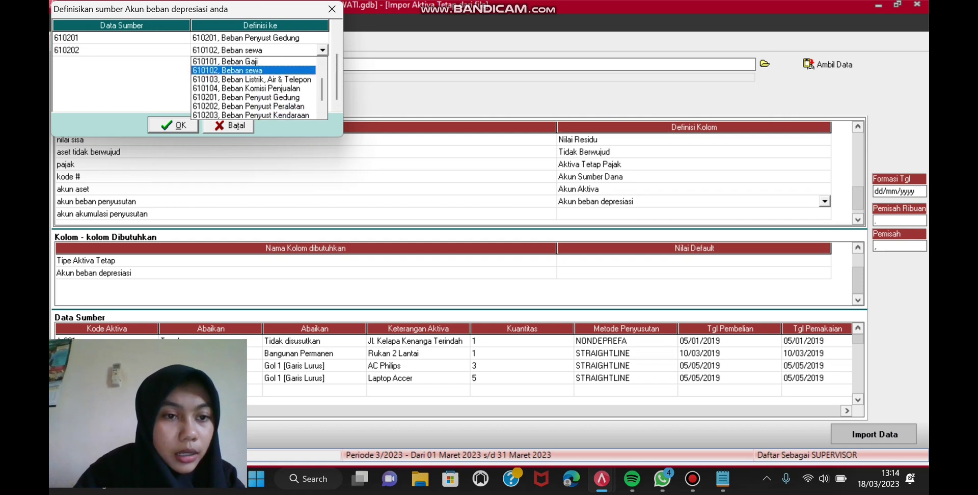
left_click(249, 106)
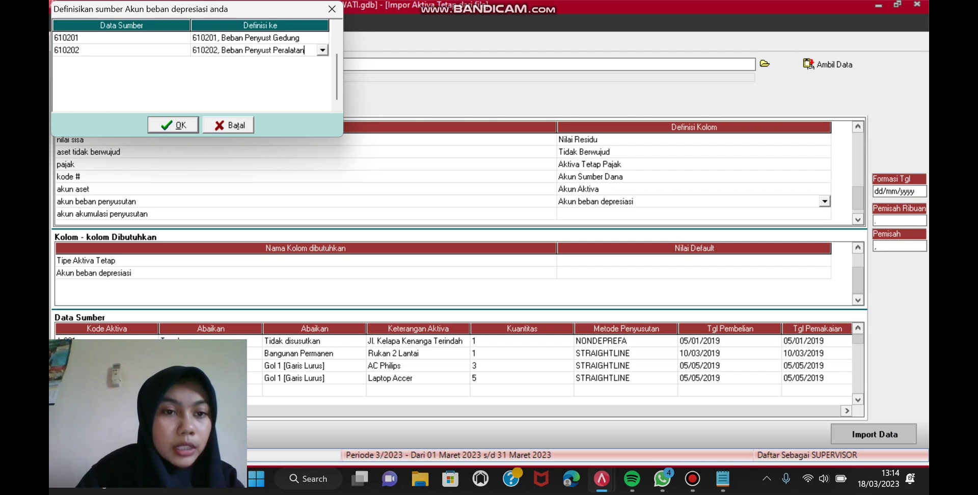
left_click(173, 125)
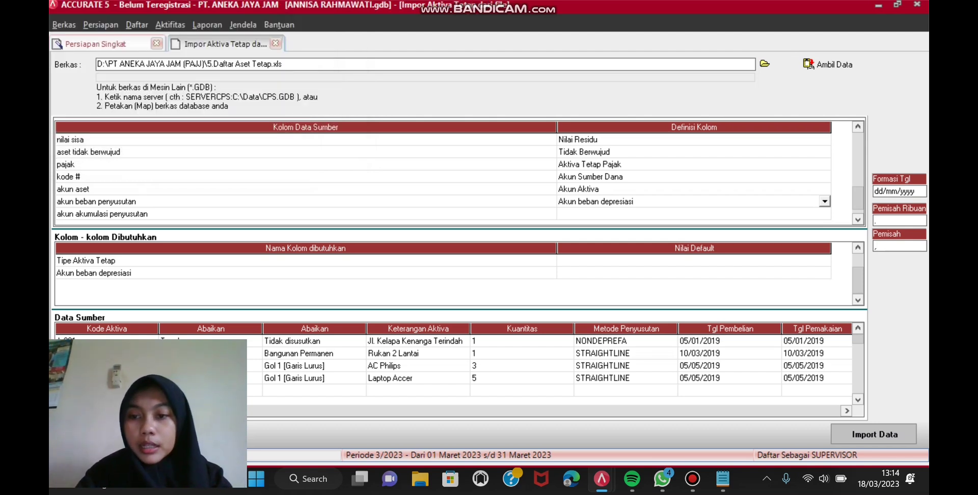
left_click(694, 214)
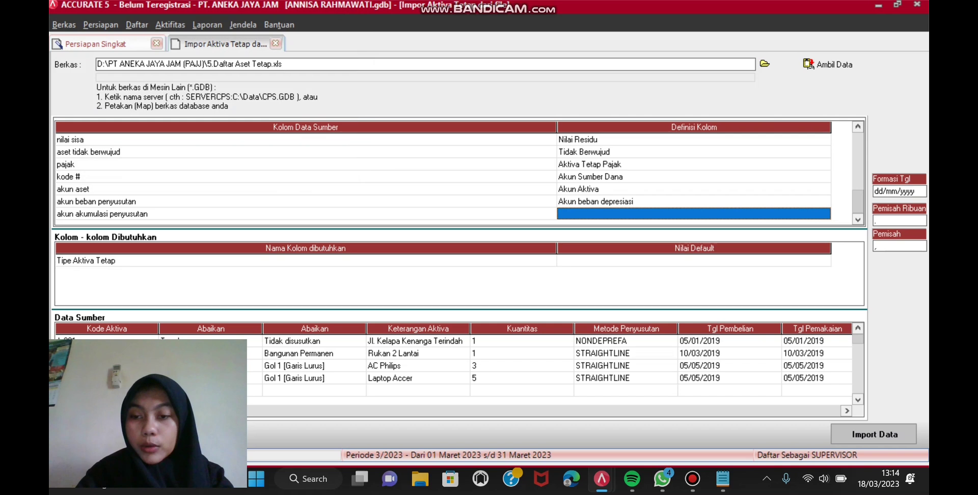
Step: Map the akun akumulasi penyusutan column to Akun Akumulasi Depresiasi
left_click(693, 214)
key("alt+Down")
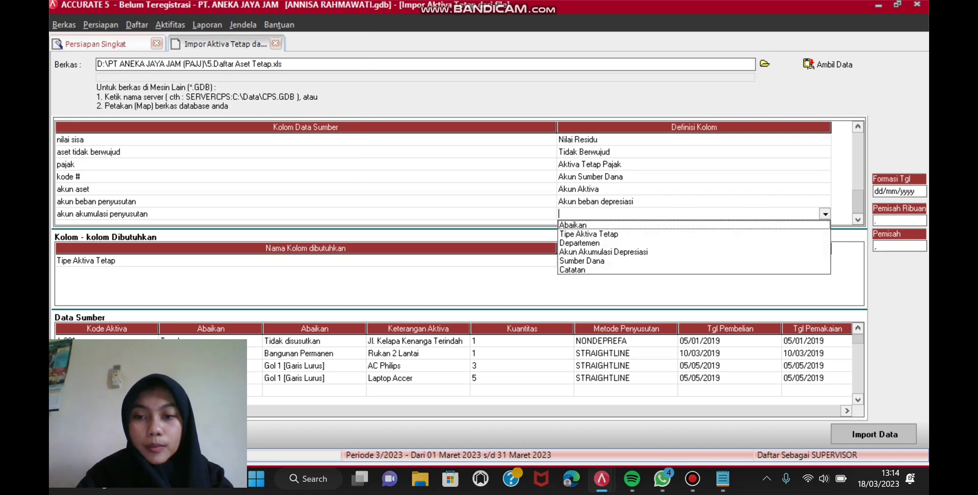
key("Down")
key("Down")
key("Down")
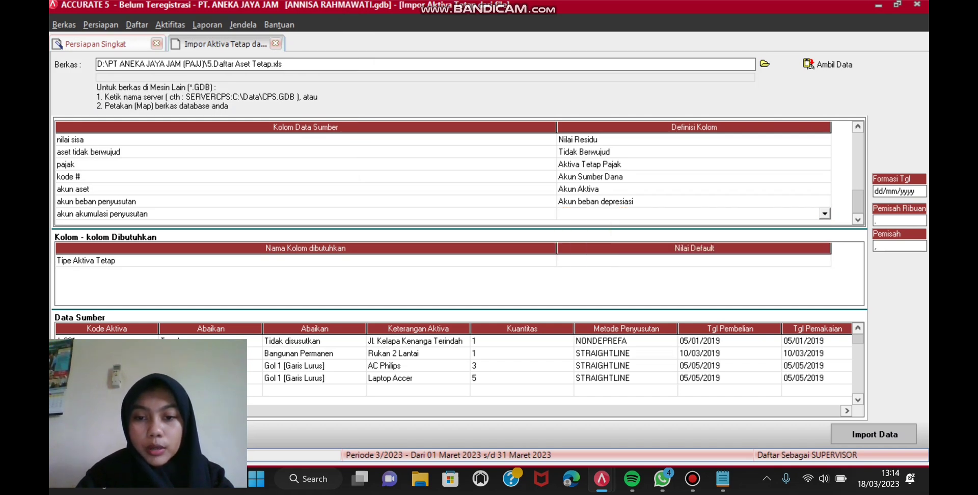
key("Return")
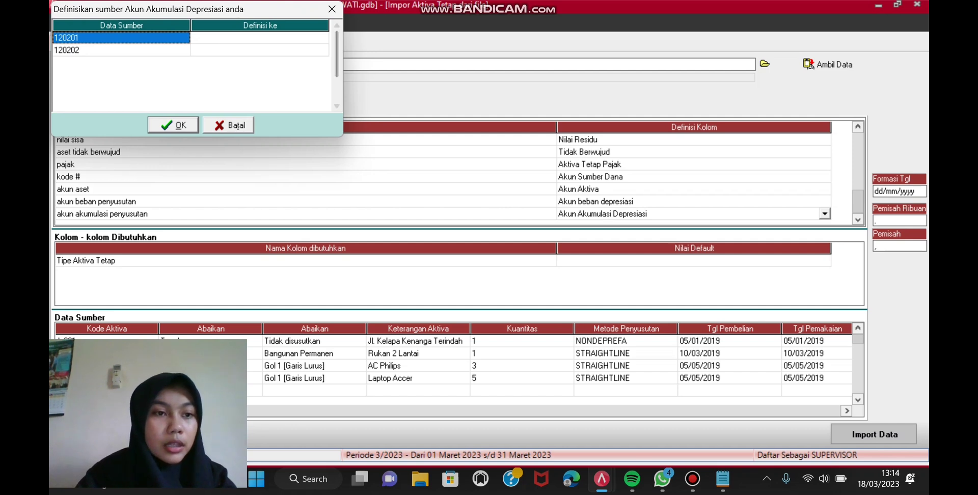
Step: Assign Akum Penyust Gedung to code 120201 and Akum Penyust Peralatan to code 120202
key("Right")
key("Return")
key("alt+Down")
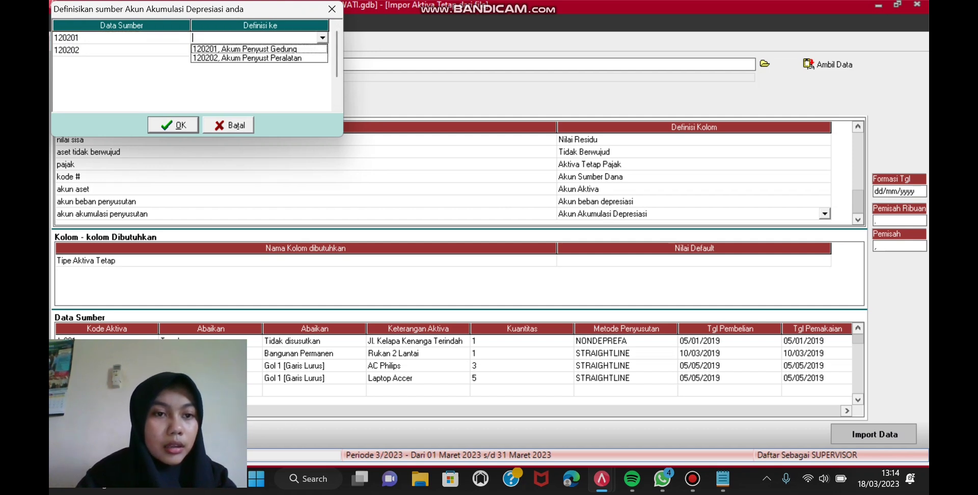
key("Down")
key("Return")
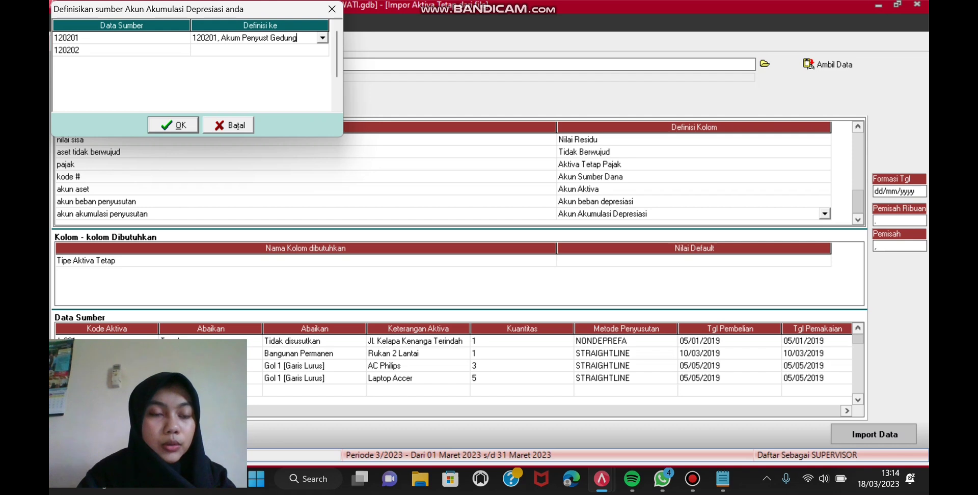
key("Down")
key("Return")
key("Up")
key("Down")
key("Return")
key("alt+Down")
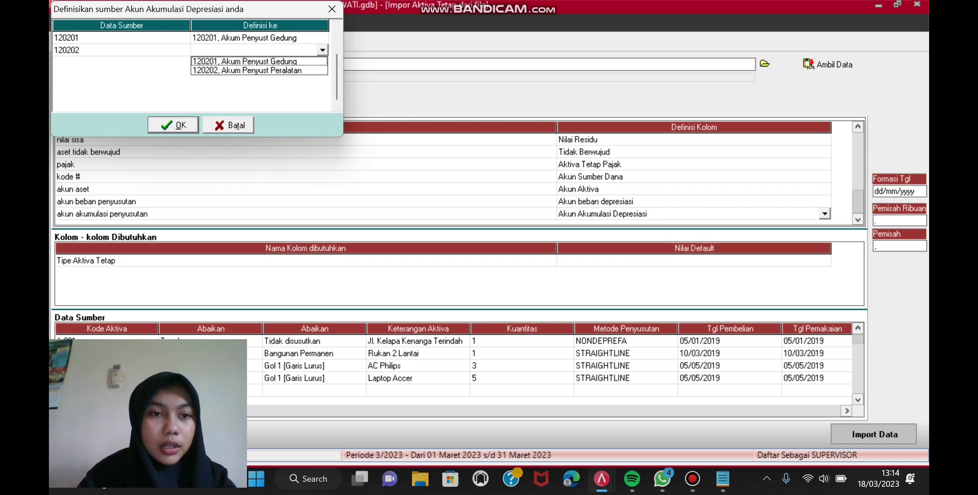
key("Down")
key("Return")
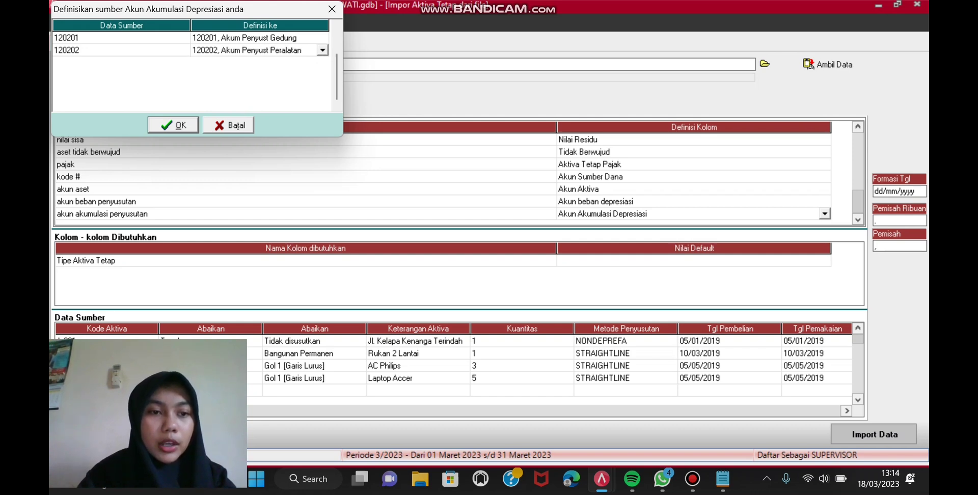
key("Return")
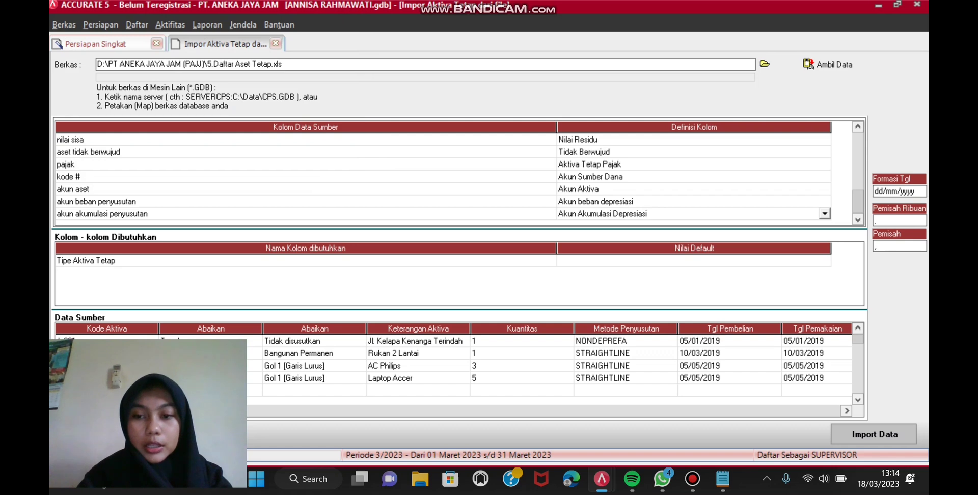
Step: Default Tipe Aktiva Tetap to Tanah and run the import (4 imported, 22 failed)
left_click(688, 261)
key("alt+Down")
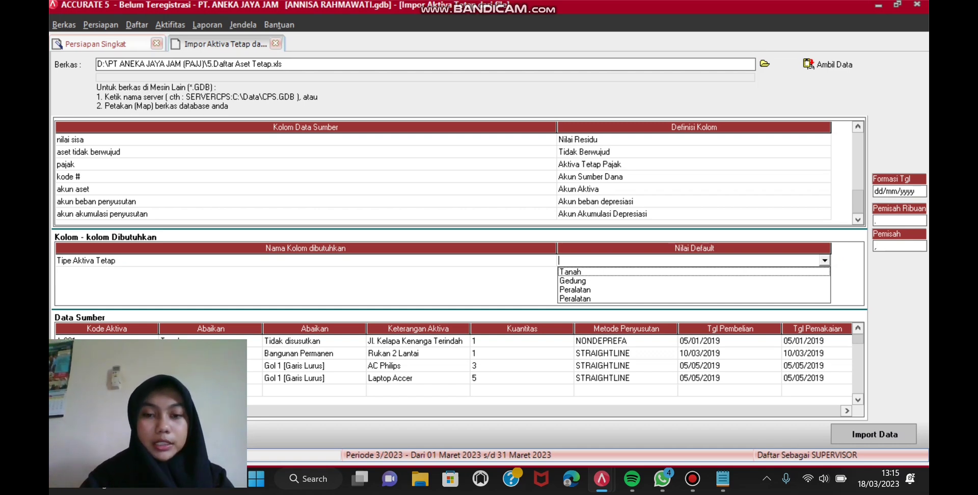
key("Down")
key("Return")
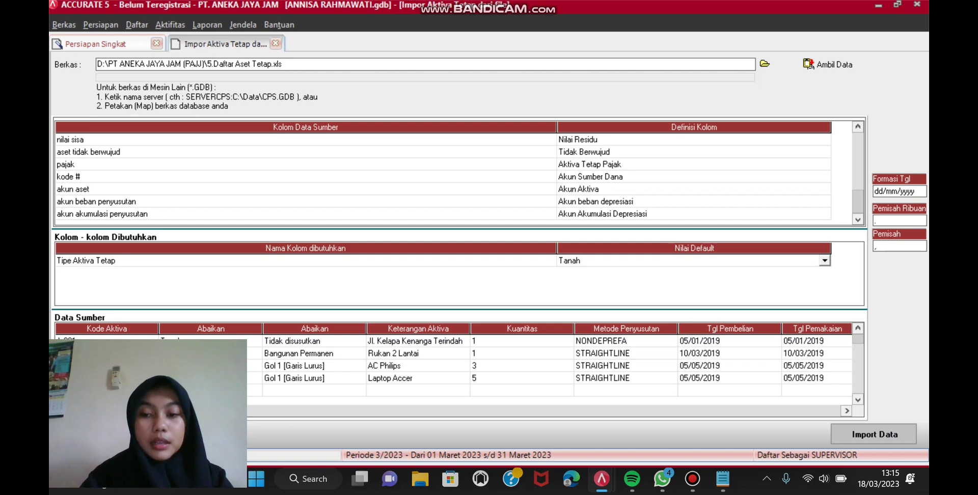
left_click(874, 434)
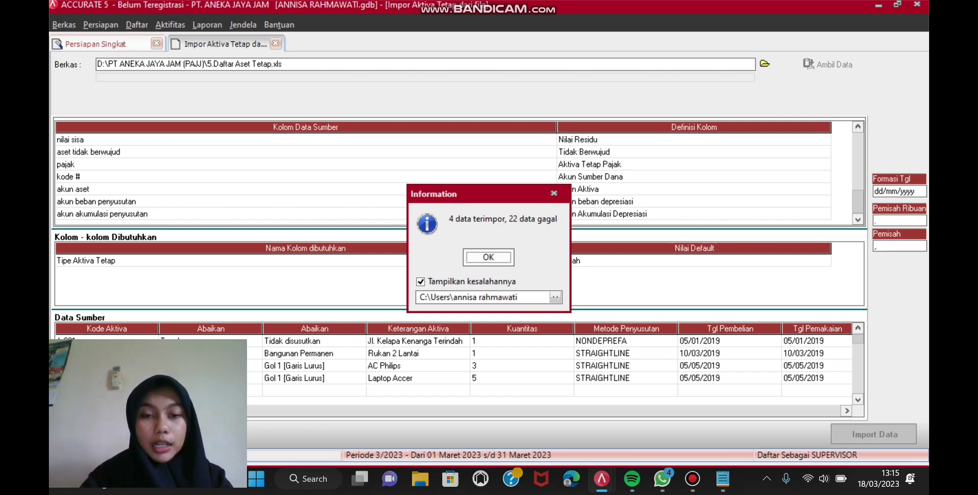
key("Return")
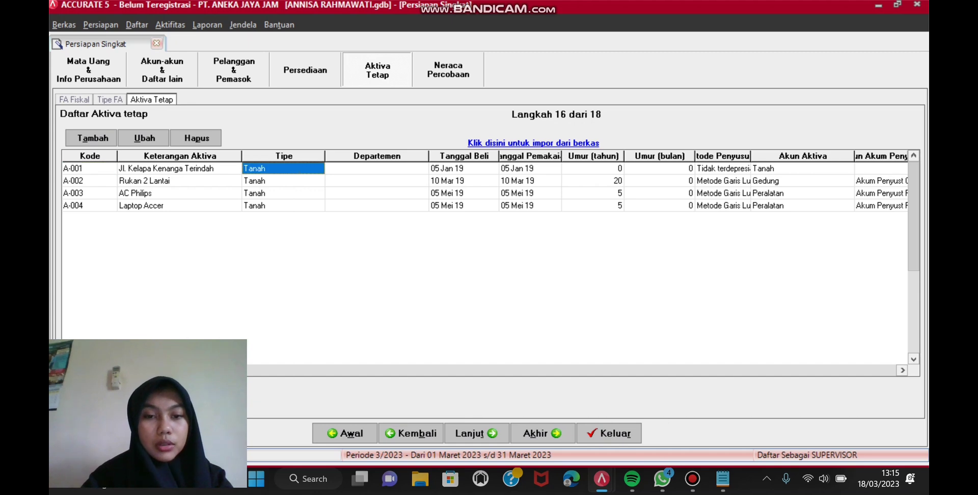
Step: Advance the quick setup past the trial balance step to the full company preferences
left_click(475, 433)
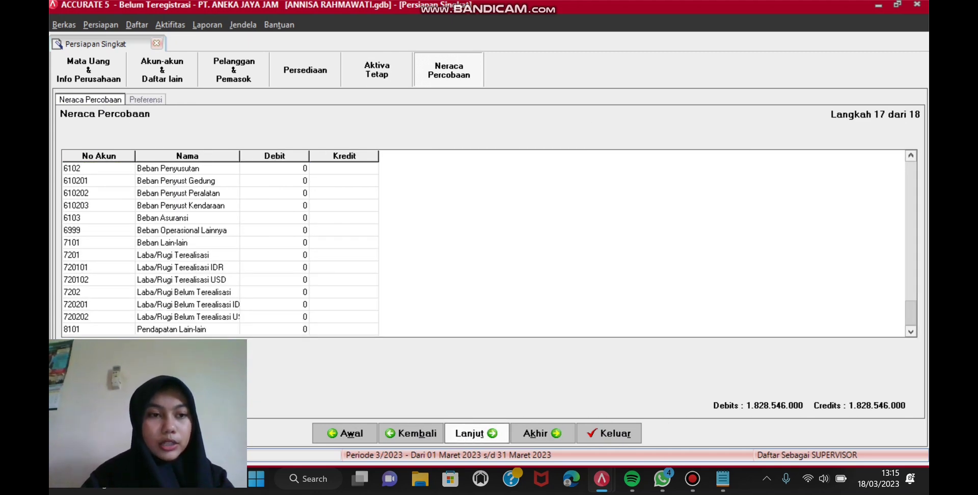
left_click(476, 433)
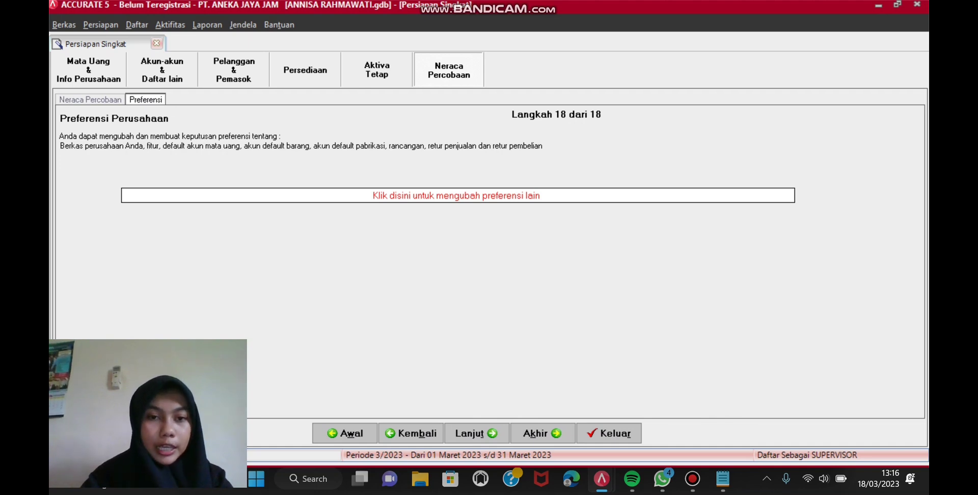
left_click(455, 195)
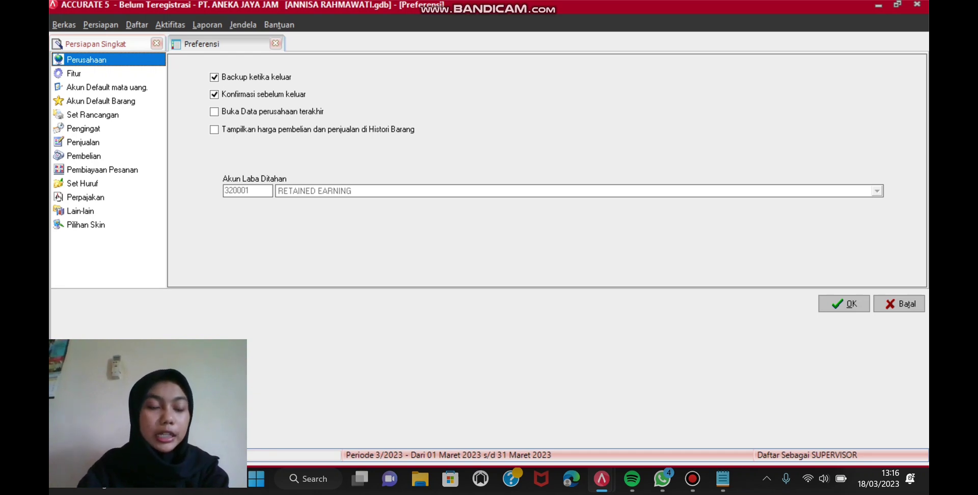
Step: Set the unbilled received-goods difference account to 5999 Selisih Barang Diterima in purchase preferences
left_click(84, 155)
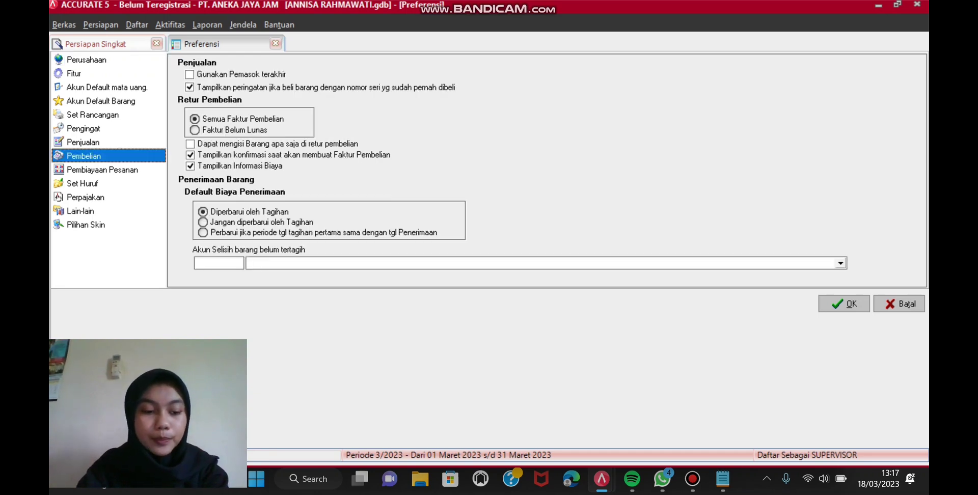
left_click(844, 304)
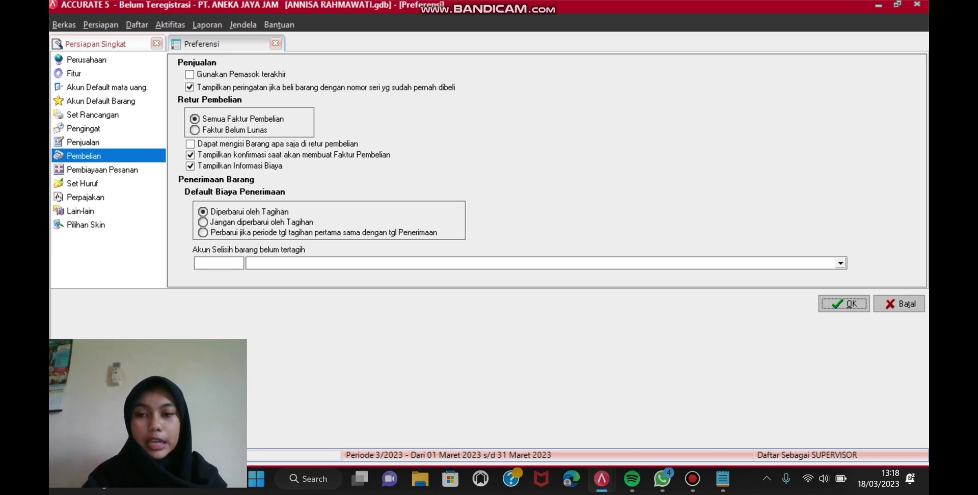
key("alt+Down")
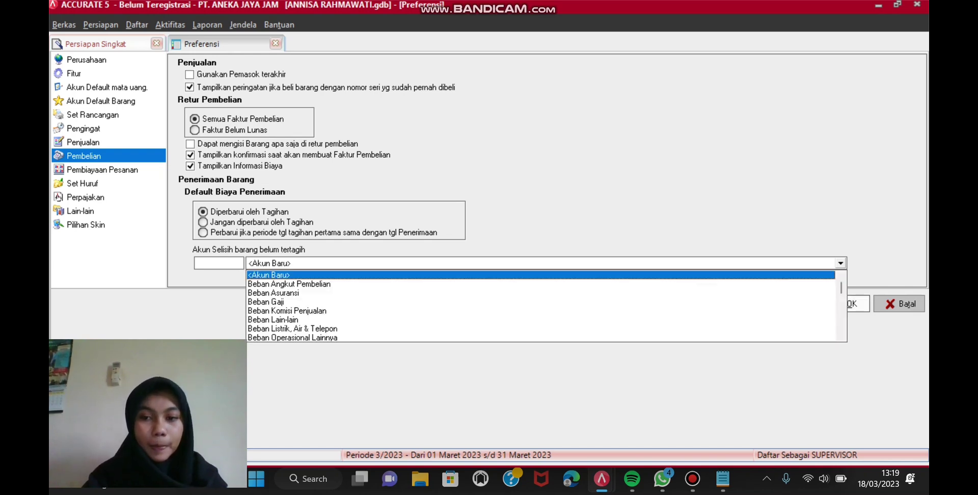
scroll(540, 305, "down", 1)
scroll(540, 306, "down", 3)
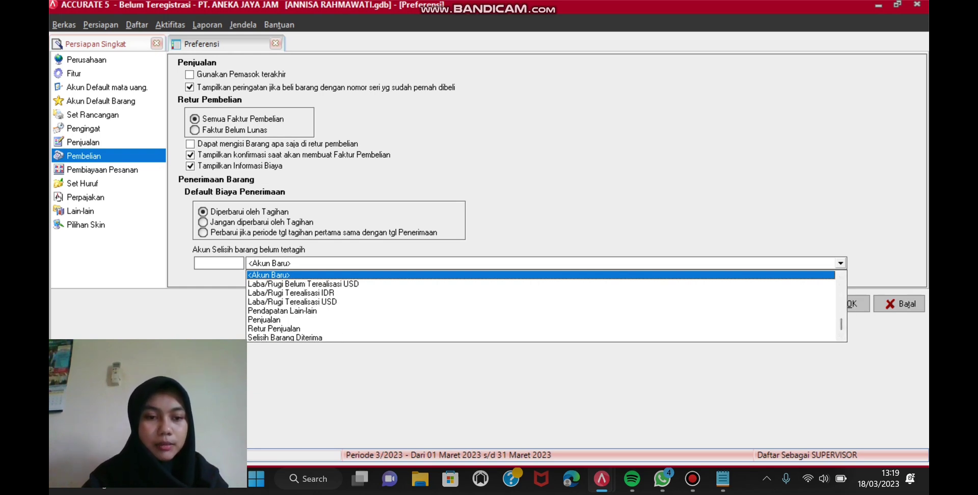
left_click(285, 337)
key("Return")
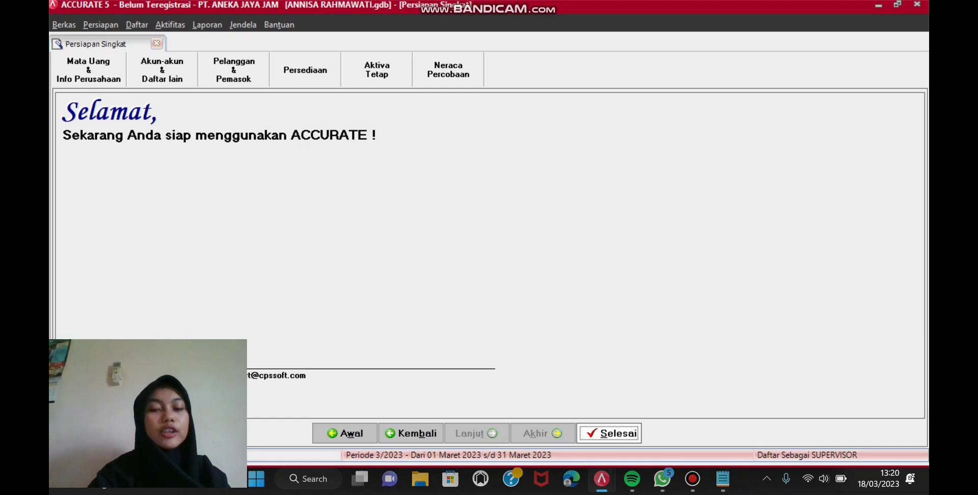
Step: Finish the quick setup wizard and start a new purchase requisition
key("Return")
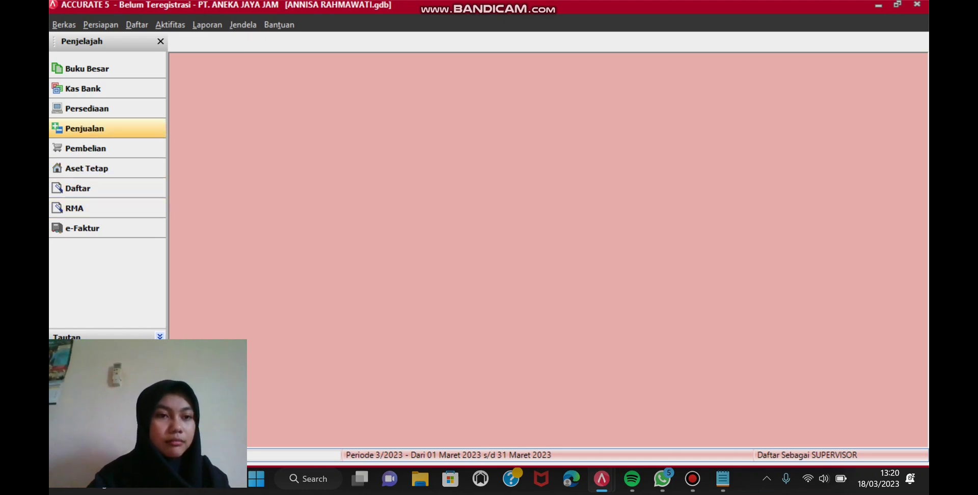
left_click(170, 24)
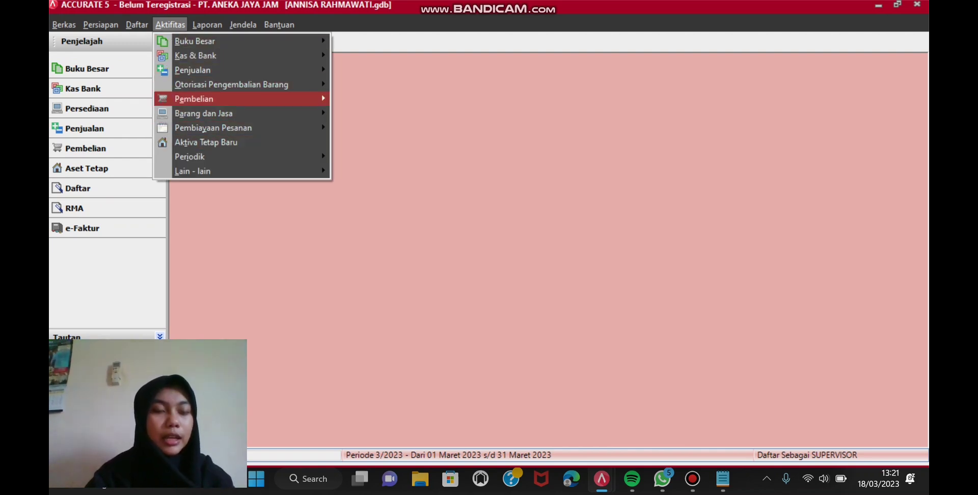
mouse_move(213, 98)
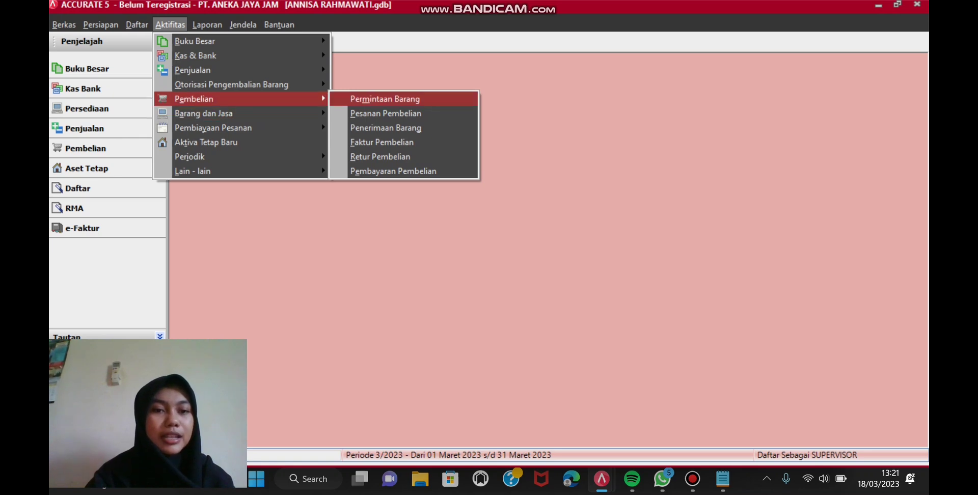
key("Return")
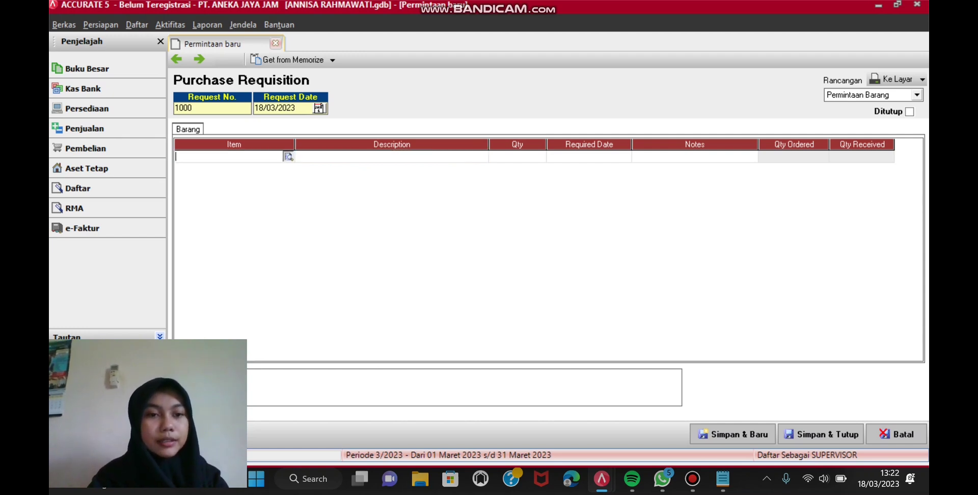
Step: Add JD-001 Casio AE-1000 with quantity 4 and save requisition 1000
left_click(288, 156)
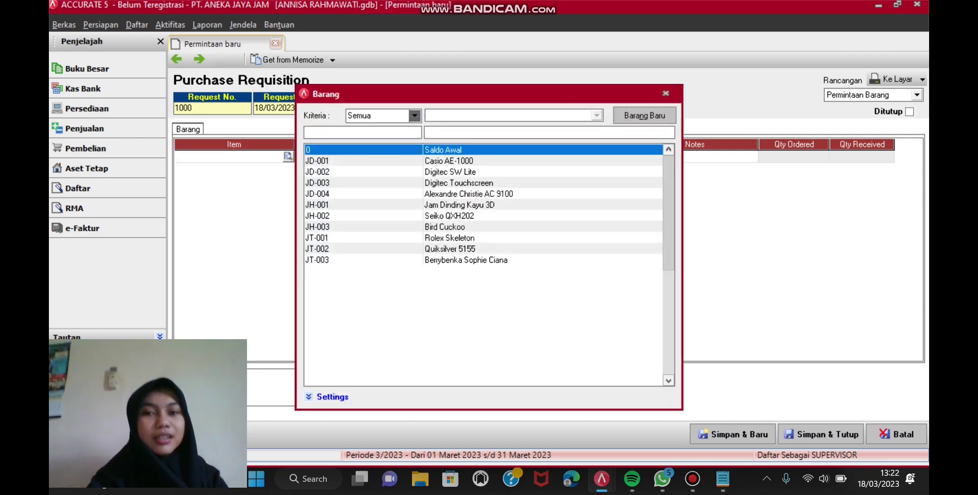
left_click(665, 93)
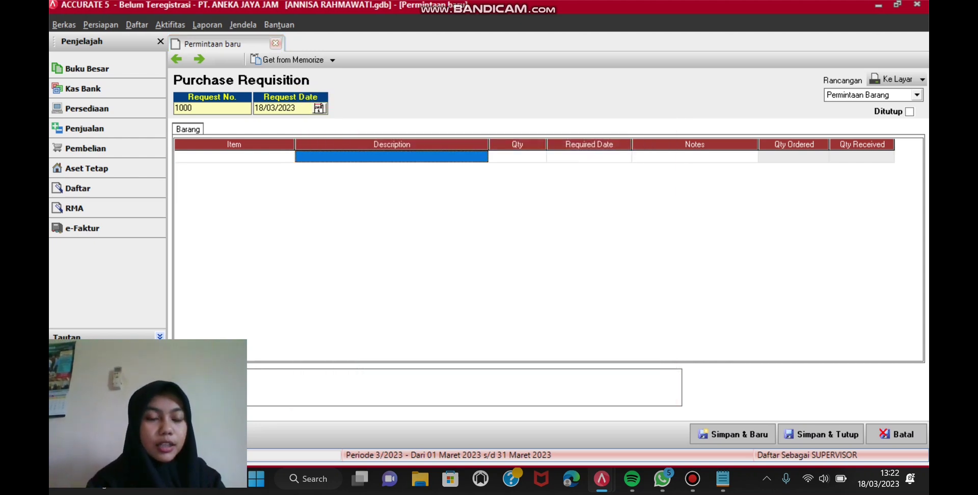
key("shift+Tab")
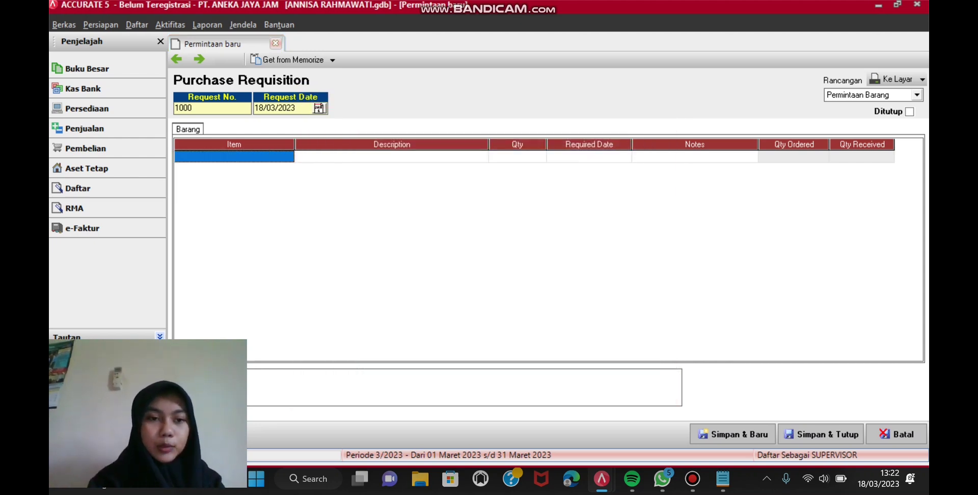
left_click(283, 156)
left_click(287, 156)
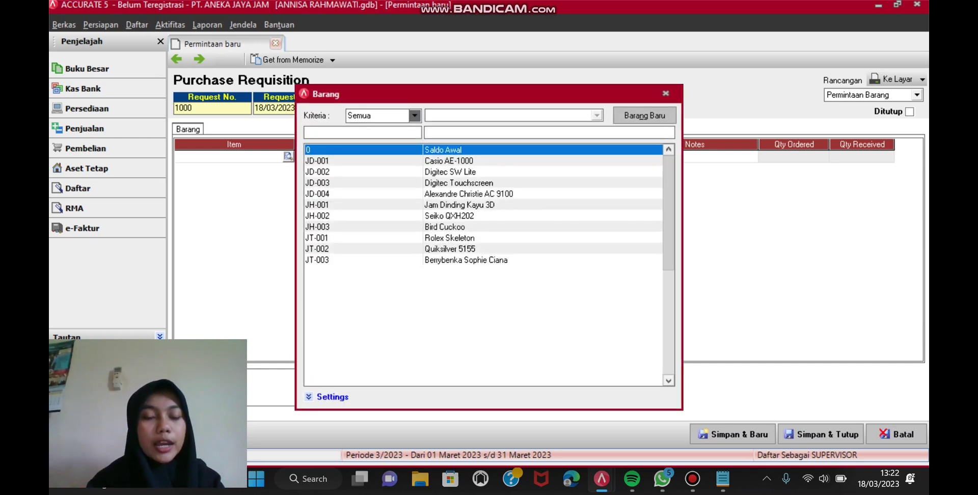
left_click(448, 160)
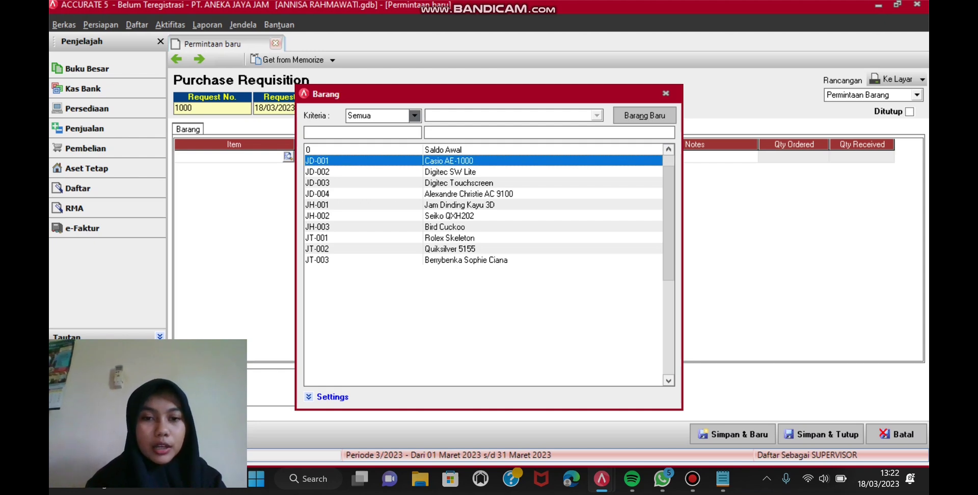
key("Return")
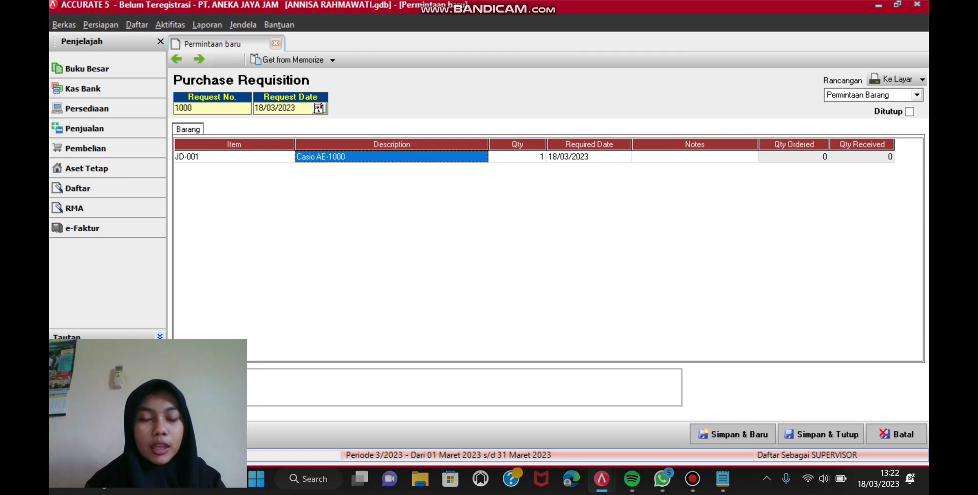
key("Tab")
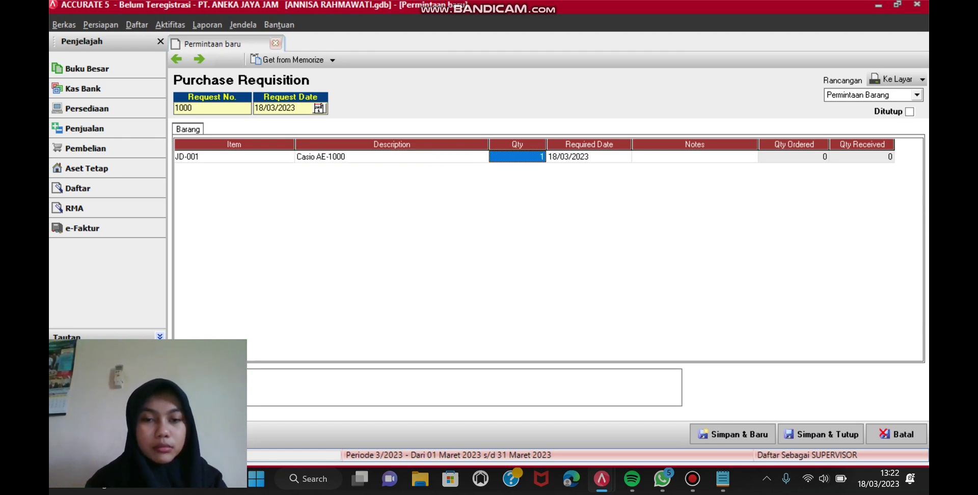
type("4")
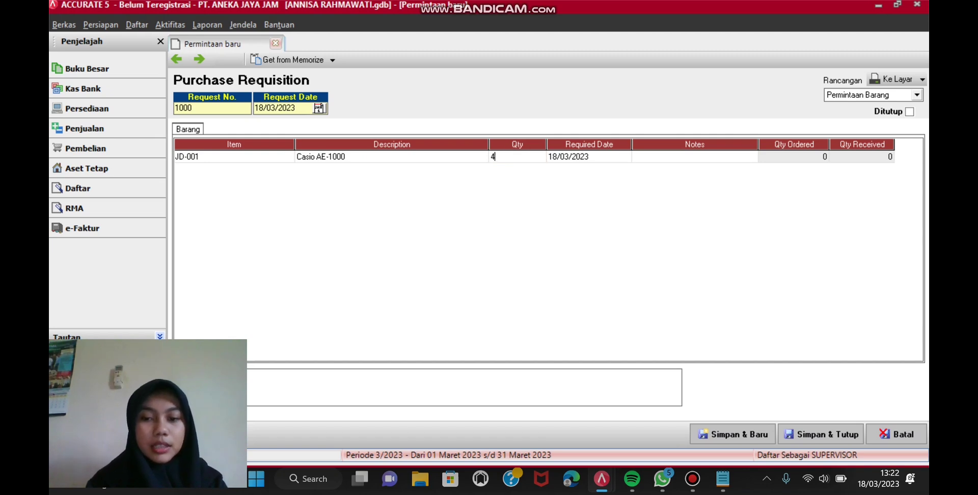
key("Return")
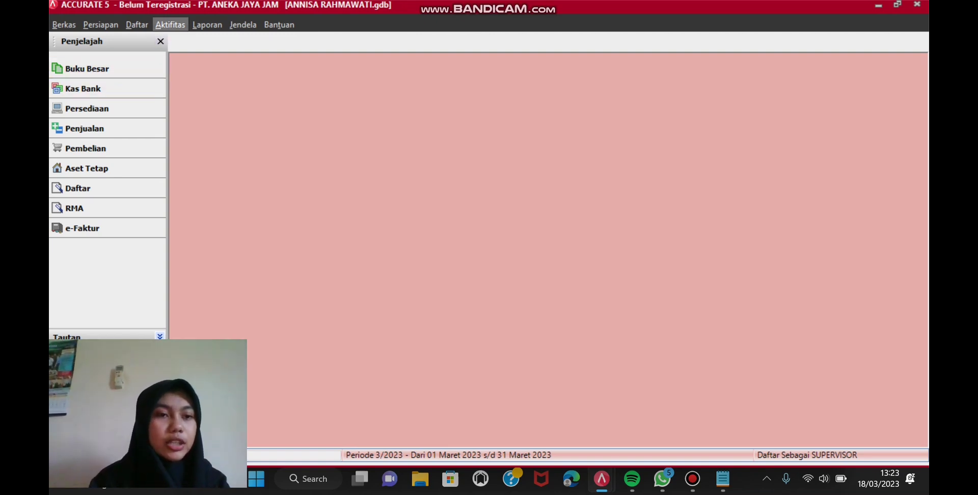
Step: Start a purchase order to PT Montres, FOB Shipping Point, expected 23/03/2023
left_click(170, 24)
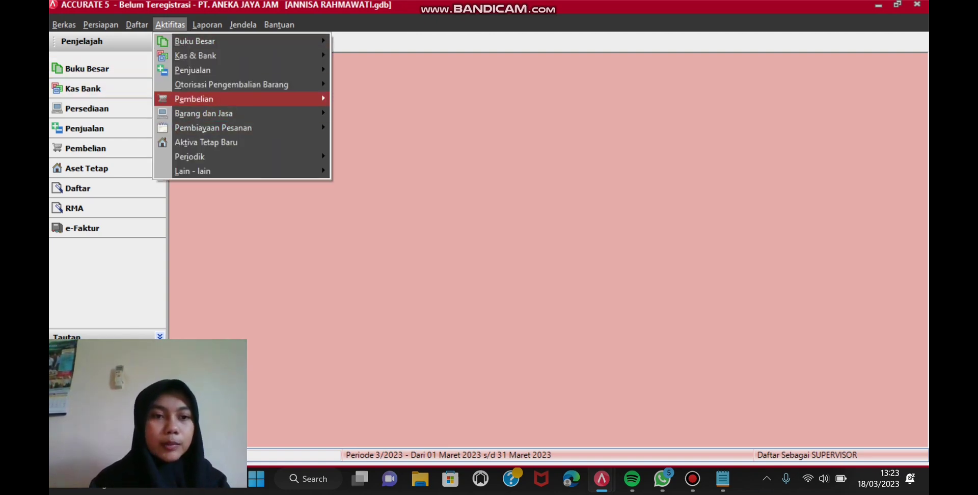
key("Return")
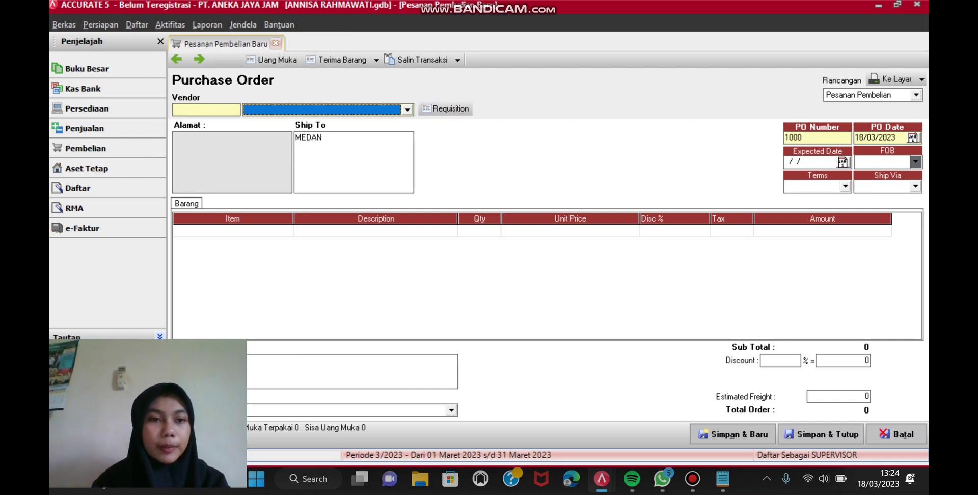
key("alt+Down")
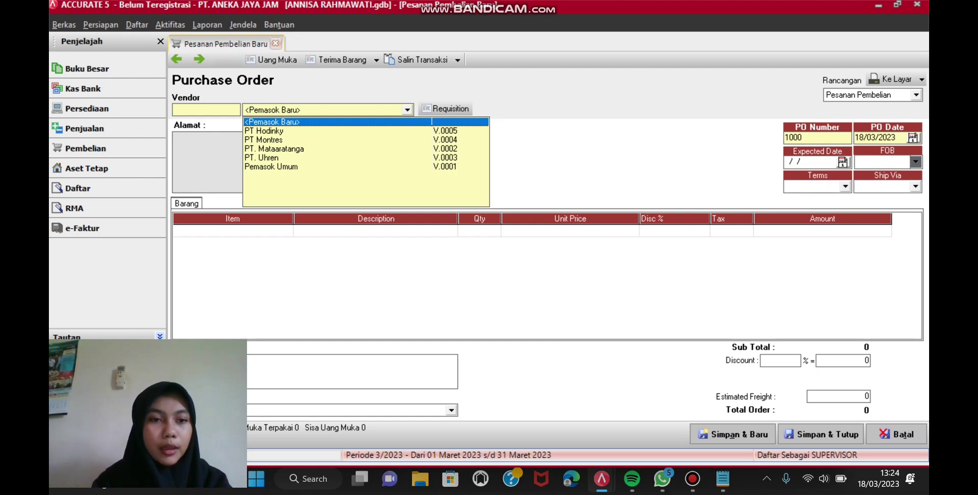
key("Down")
key("Down")
key("Return")
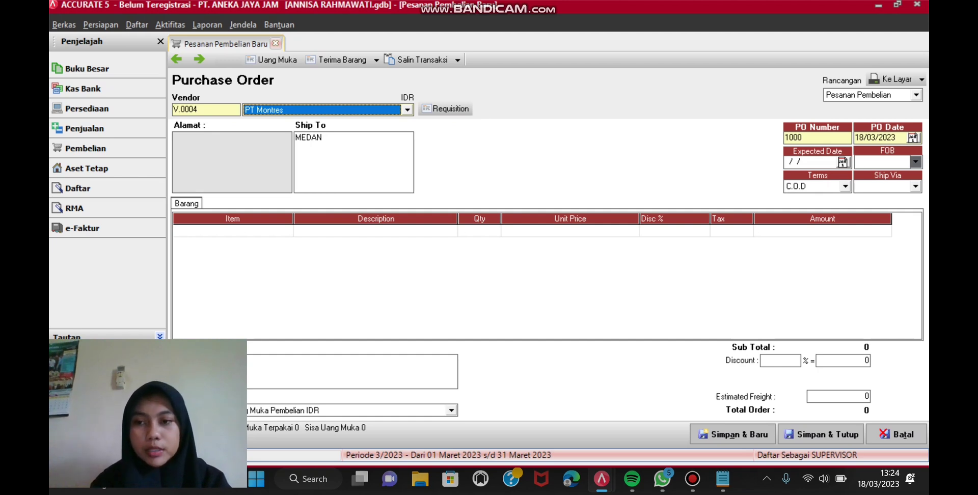
left_click(915, 162)
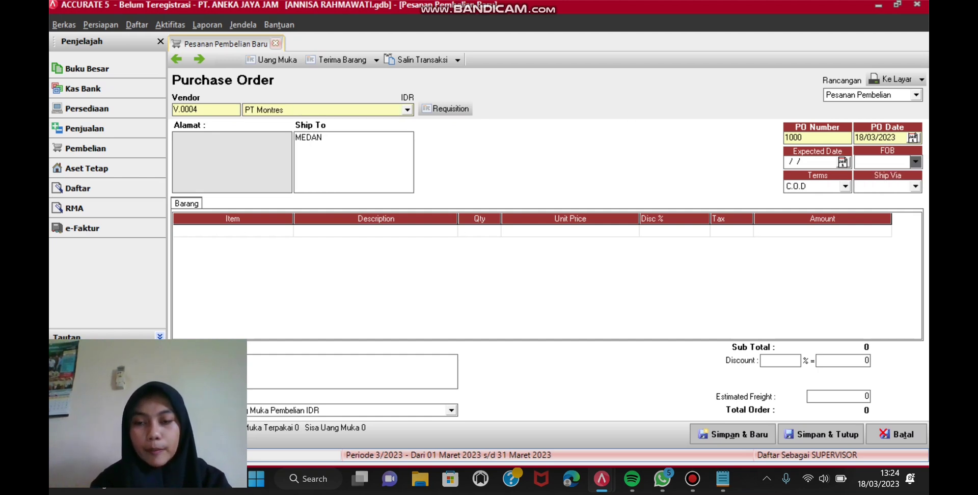
key("Return")
left_click(843, 163)
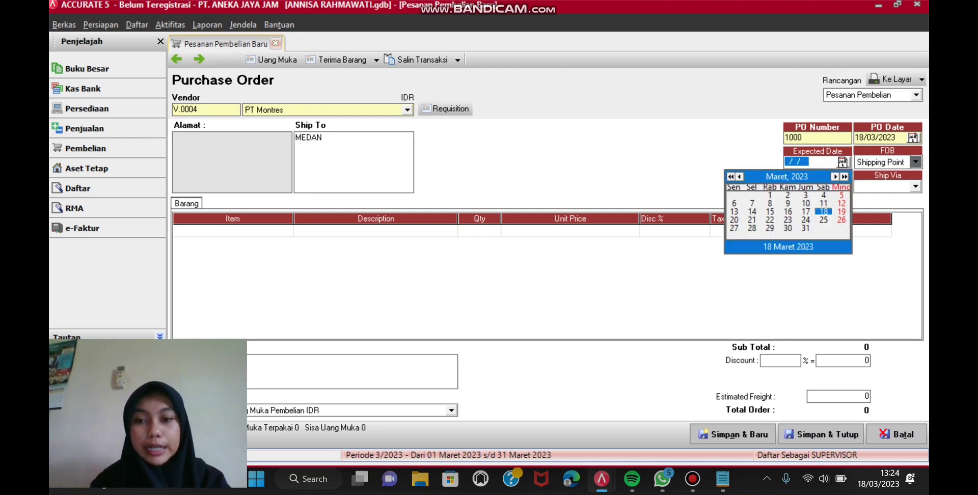
left_click(788, 220)
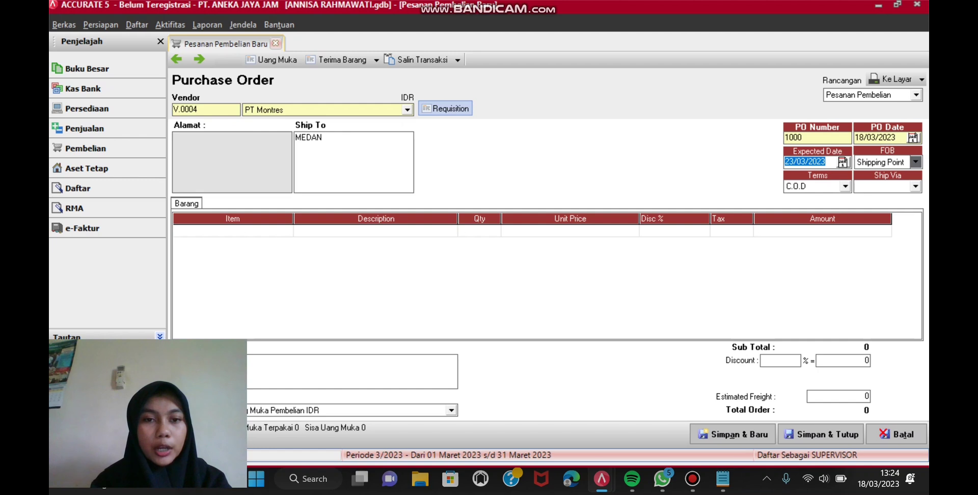
Step: Fill the order with requisition 1000's items and save it
left_click(446, 108)
left_click(402, 196)
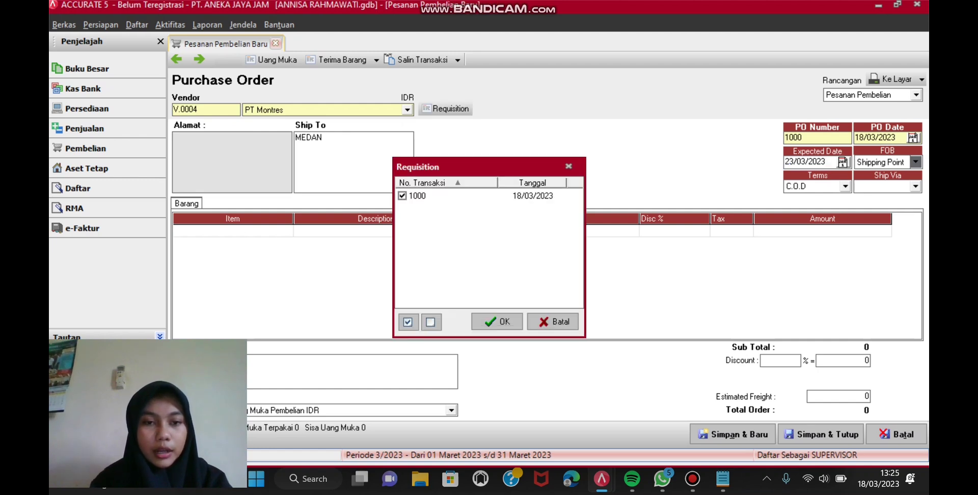
left_click(496, 322)
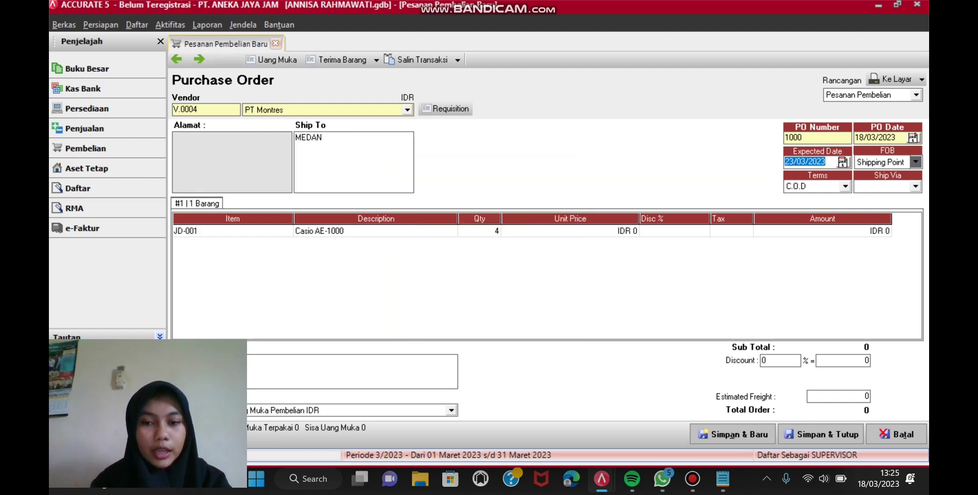
left_click(827, 434)
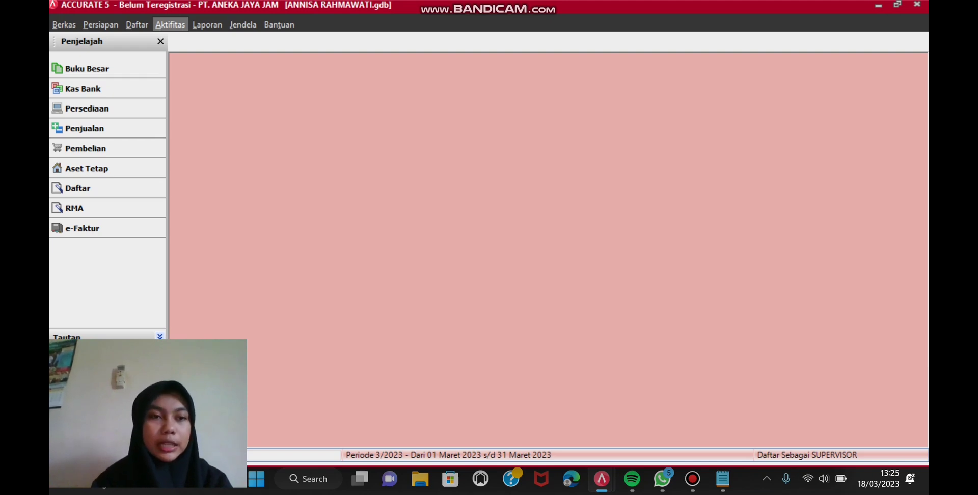
Step: Start item receipt 1232 from PT Montres, shipped 23/03/2023, FOB Shipping Point
left_click(170, 25)
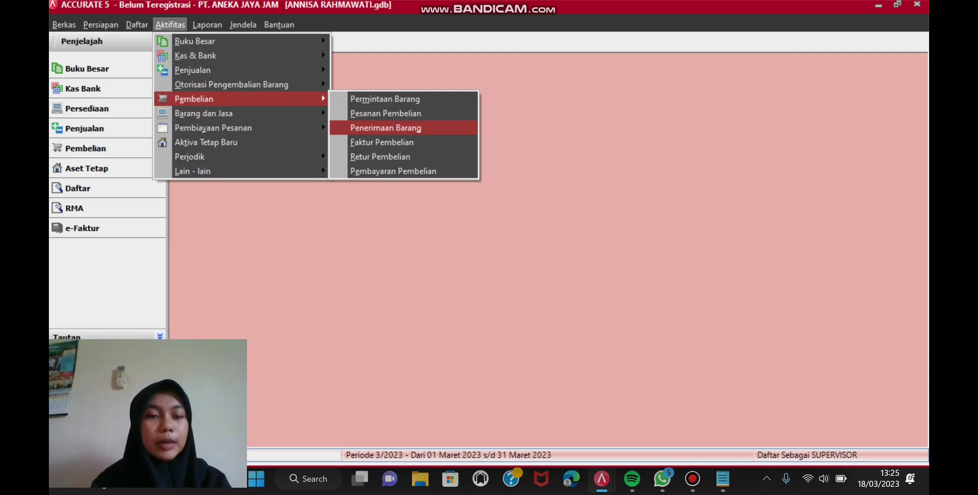
left_click(386, 127)
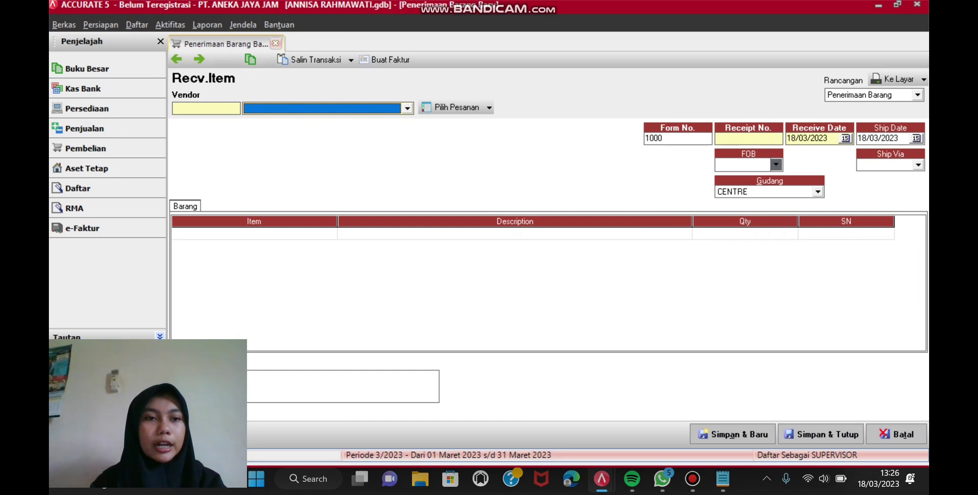
left_click(407, 108)
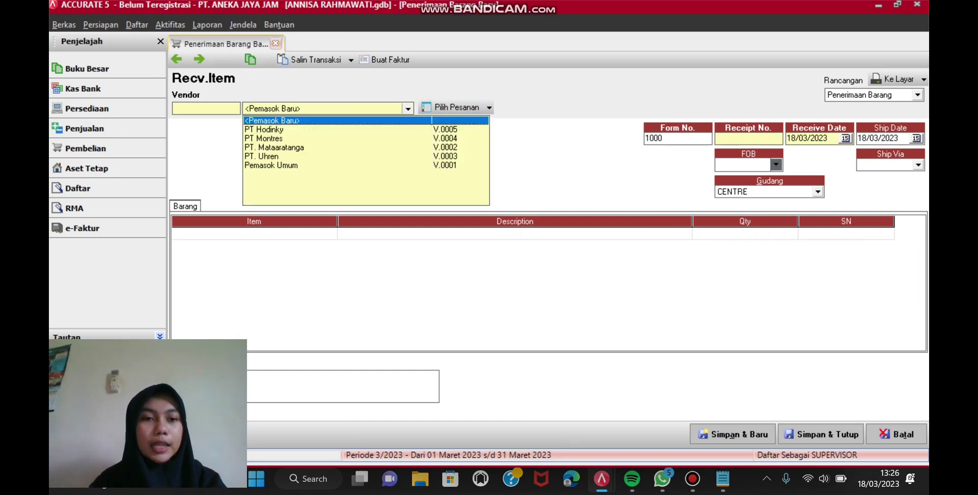
left_click(263, 138)
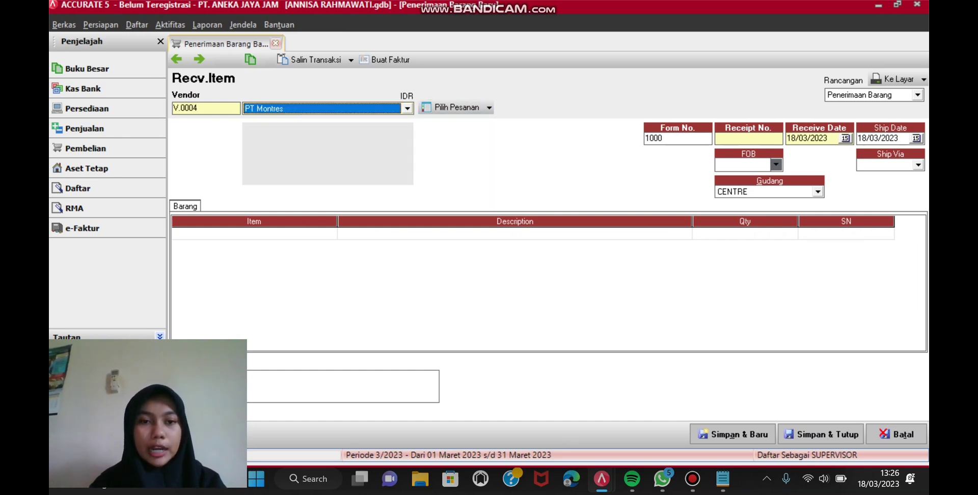
left_click(747, 139)
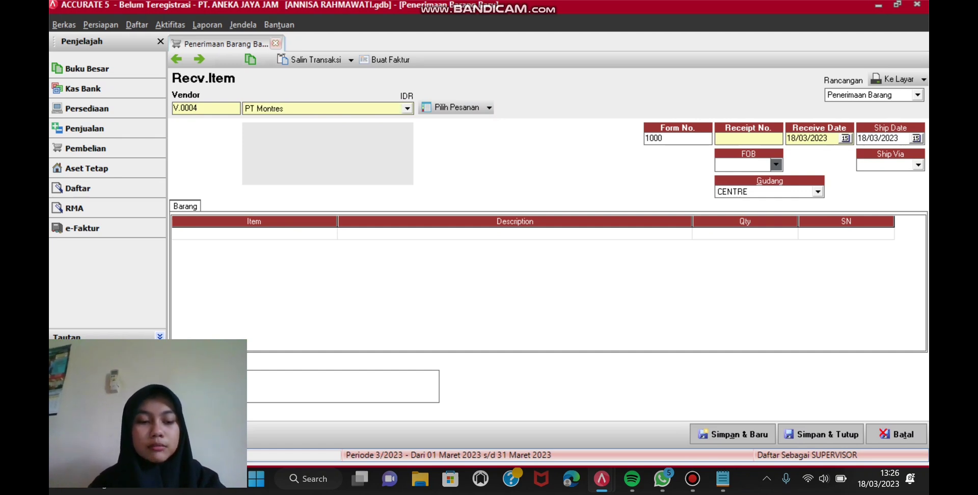
type("123")
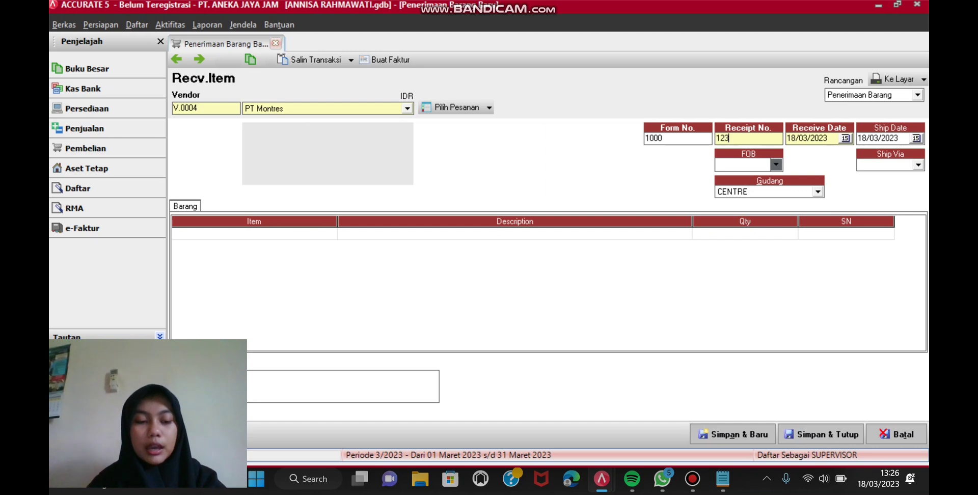
type("2")
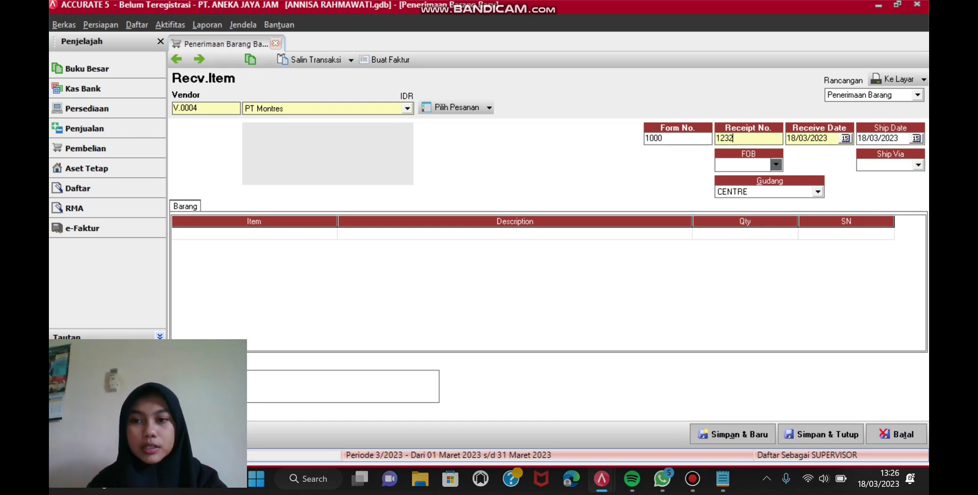
left_click(916, 139)
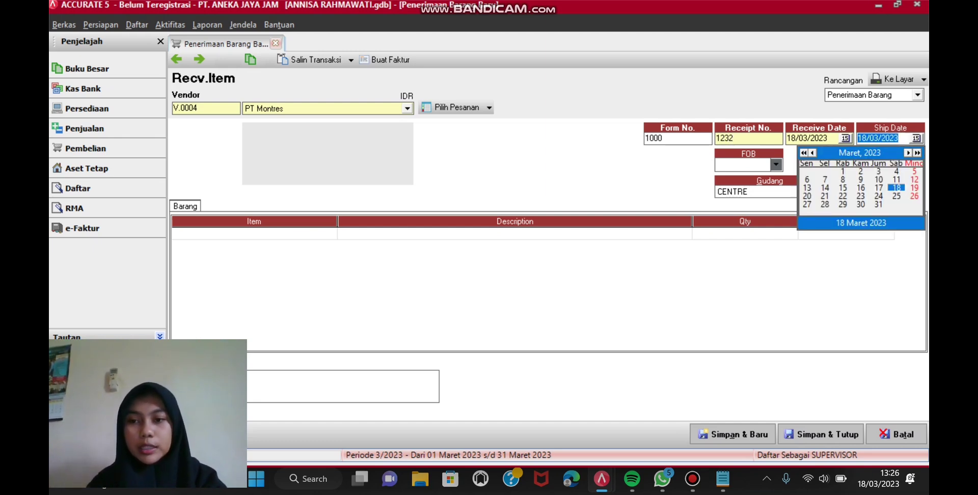
left_click(860, 196)
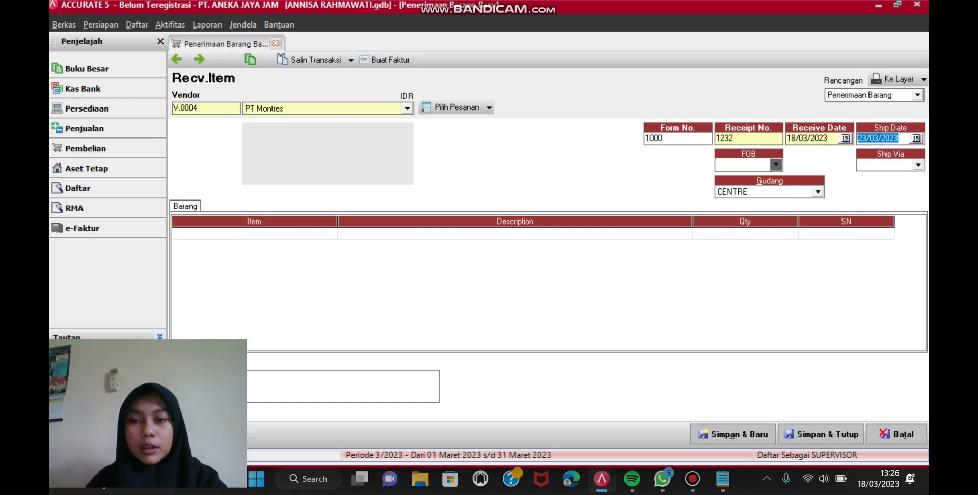
left_click(775, 165)
left_click(745, 176)
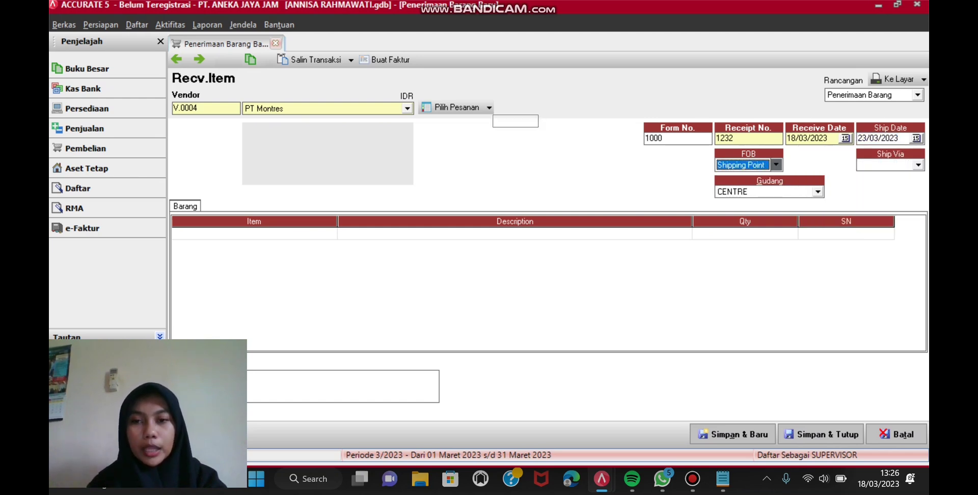
Step: Pull in purchase order 1000's items and save the receipt
left_click(488, 107)
key("Return")
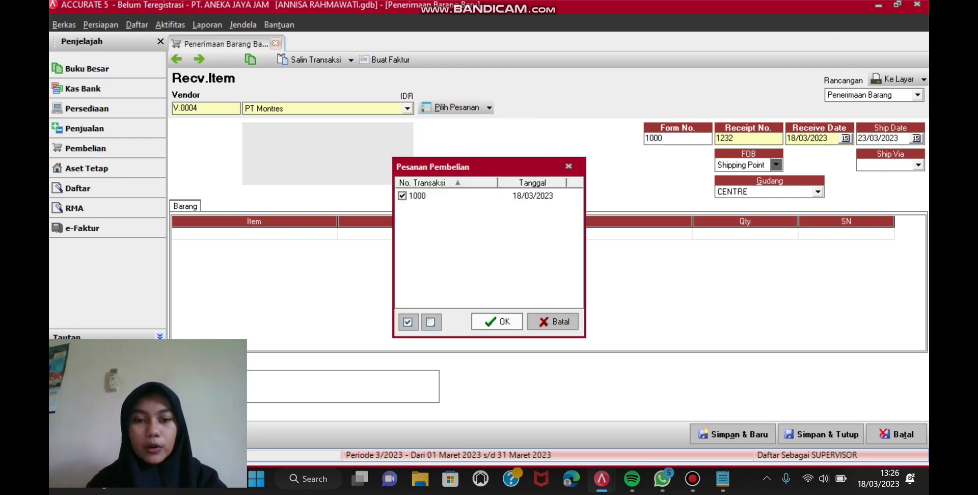
key("Return")
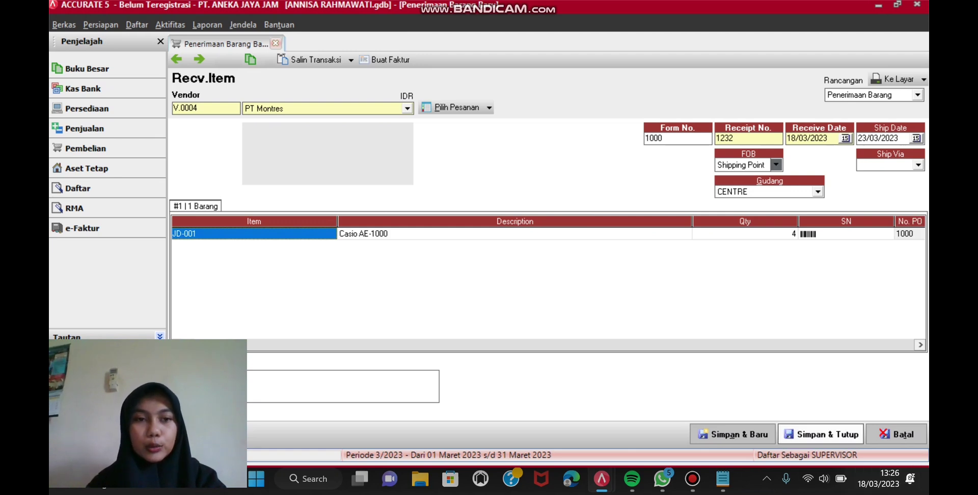
left_click(820, 434)
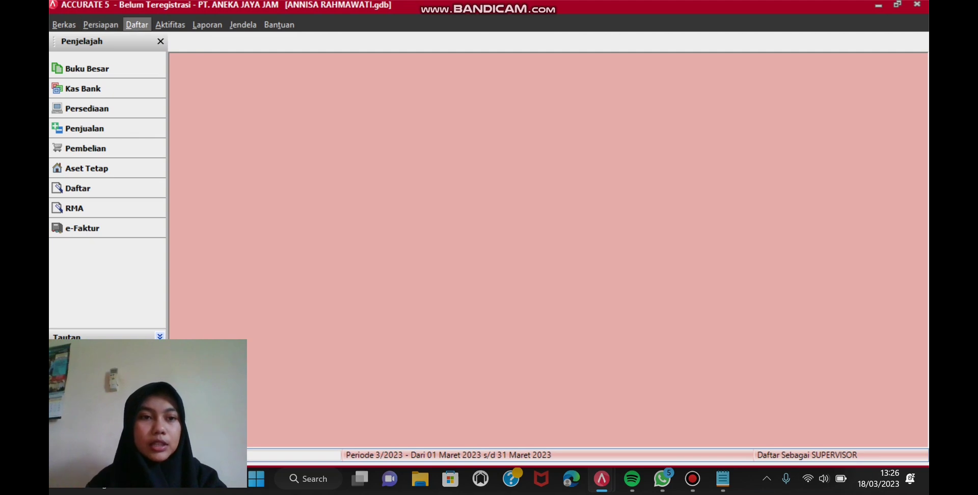
left_click(170, 24)
mouse_move(193, 99)
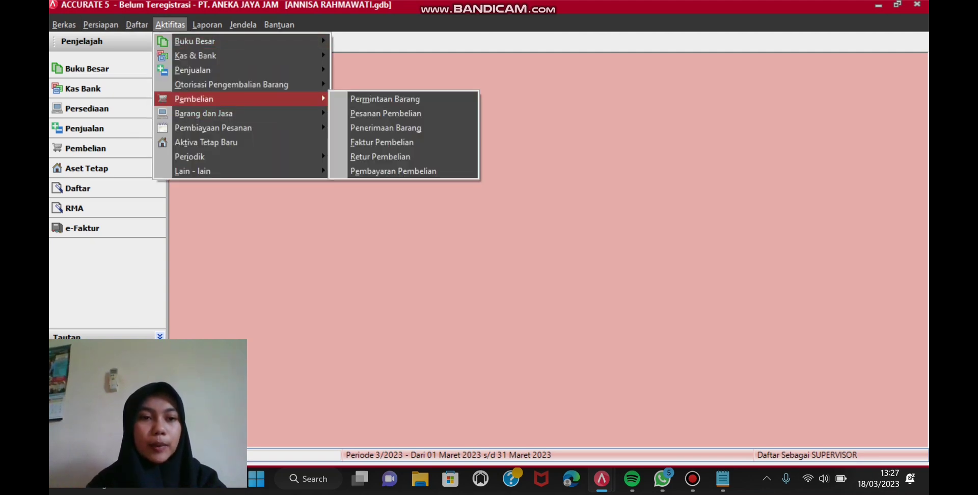
left_click(170, 24)
left_click(170, 25)
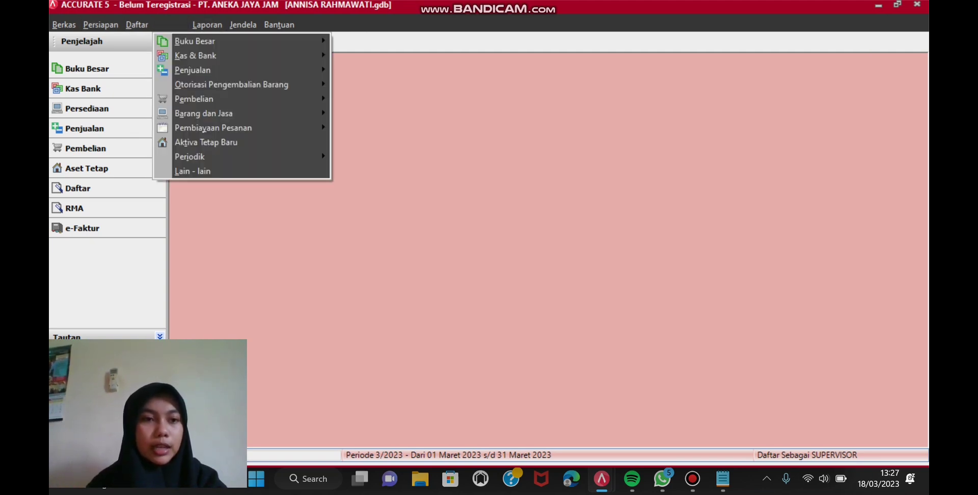
mouse_move(194, 99)
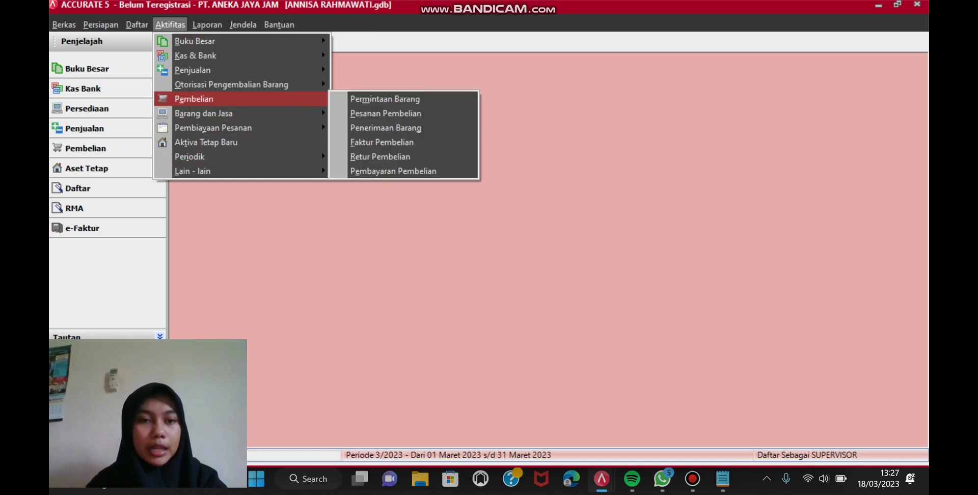
left_click(382, 142)
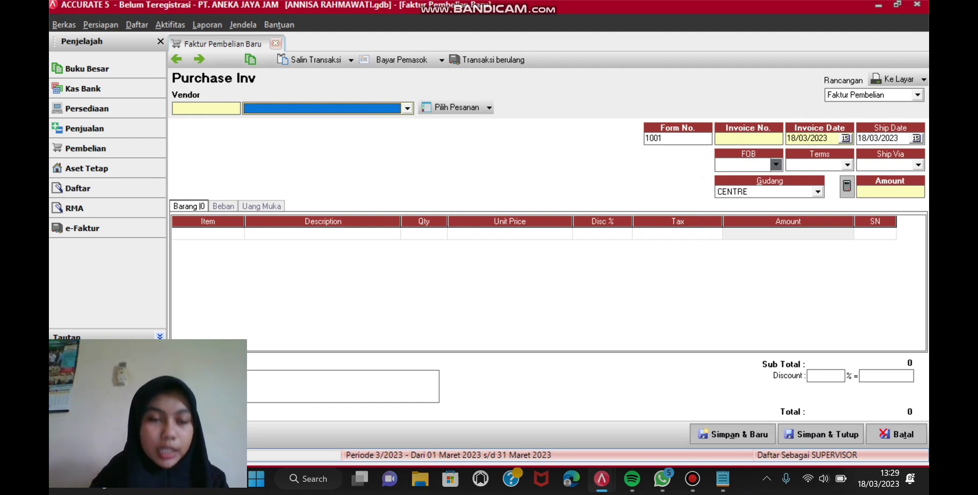
left_click(408, 108)
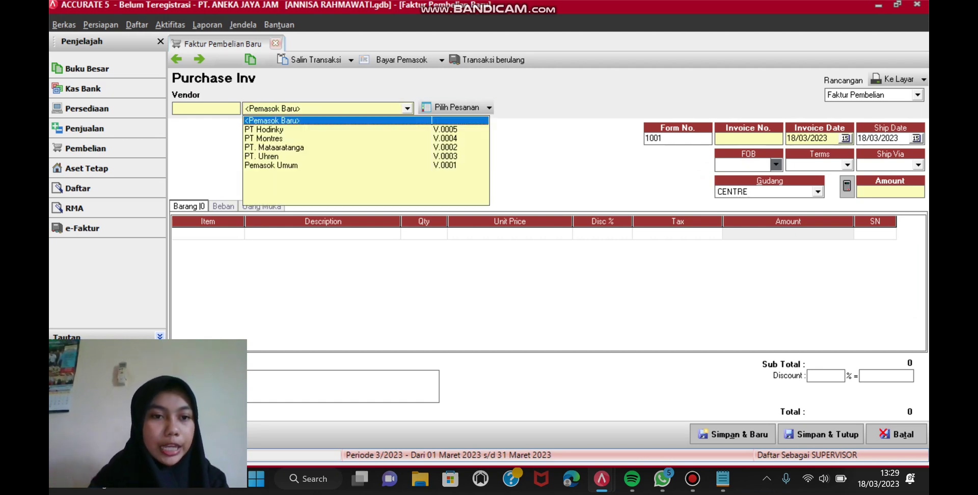
left_click(265, 138)
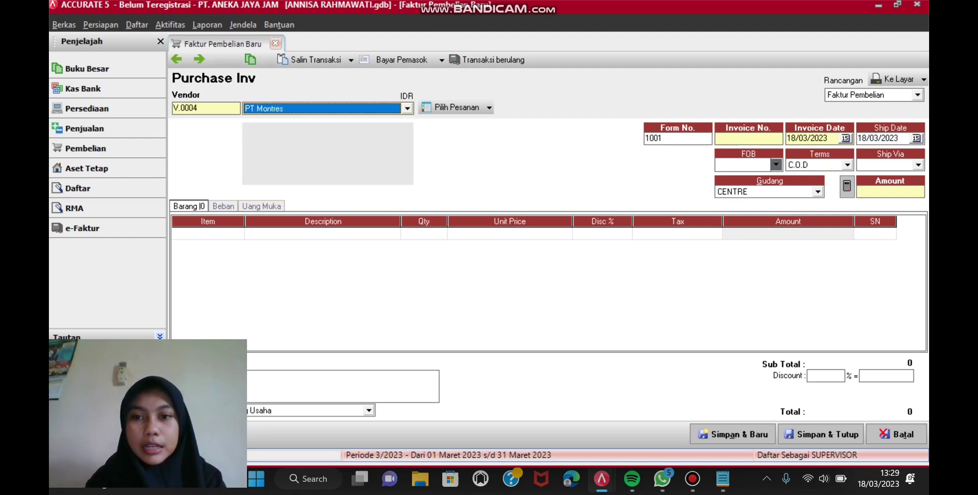
left_click(748, 139)
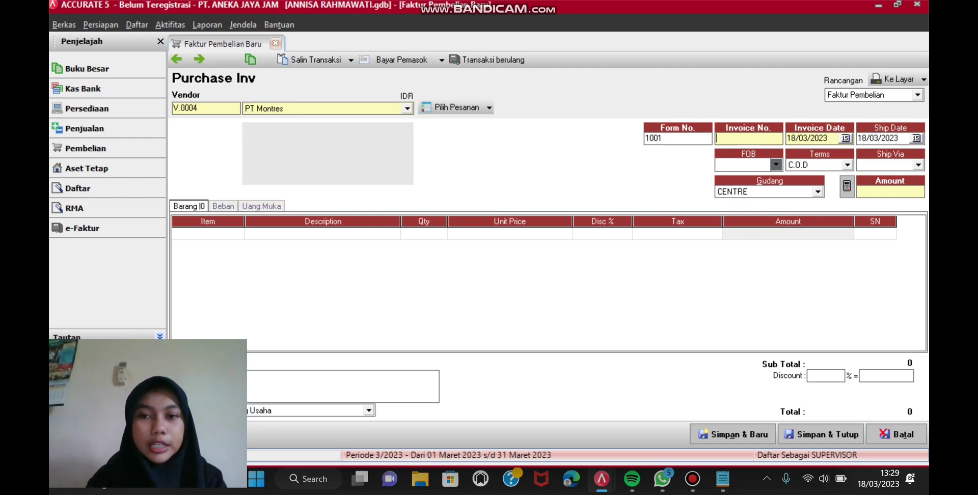
type("1232")
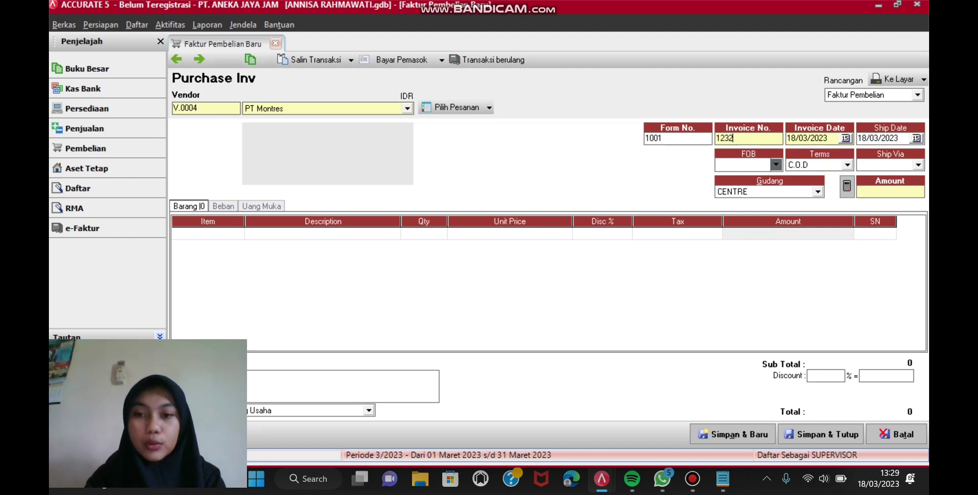
left_click(916, 138)
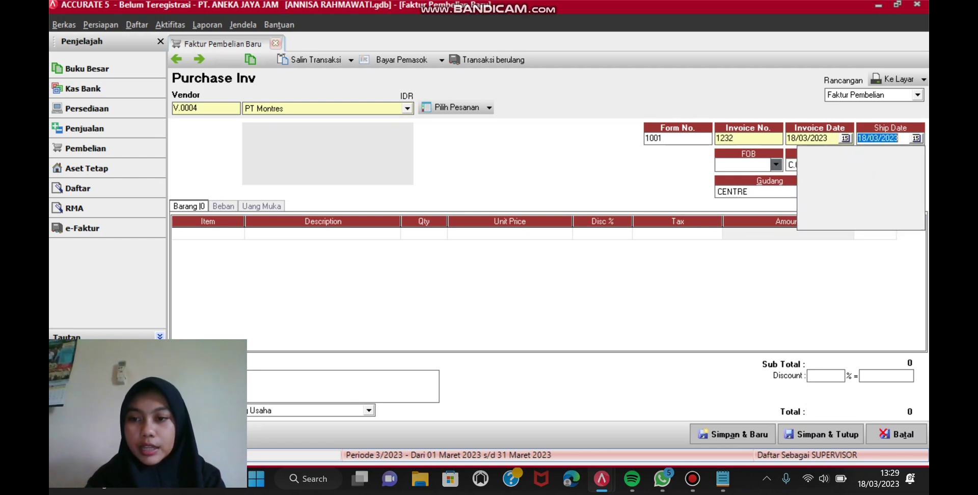
left_click(860, 195)
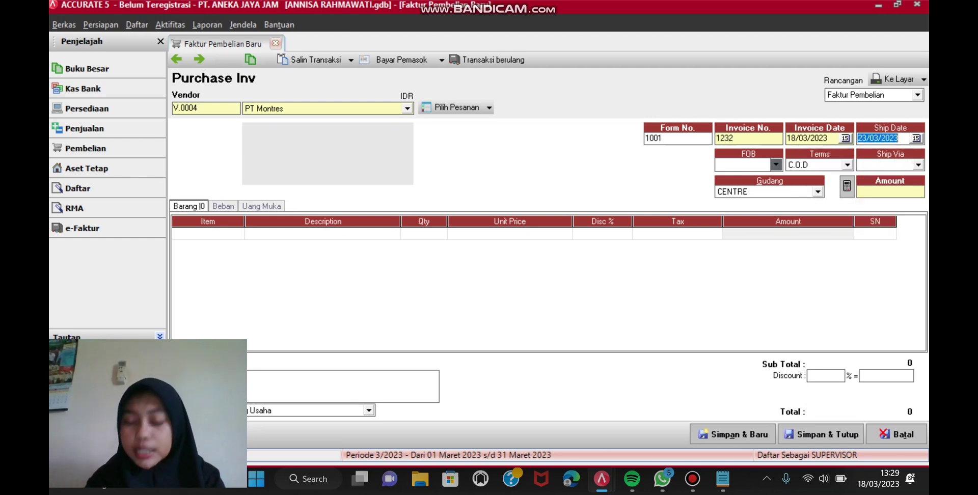
left_click(776, 165)
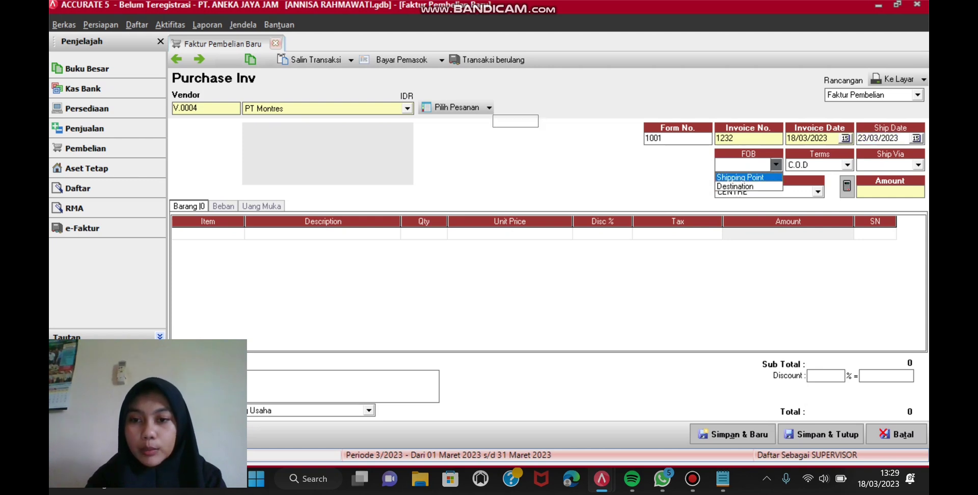
key("Return")
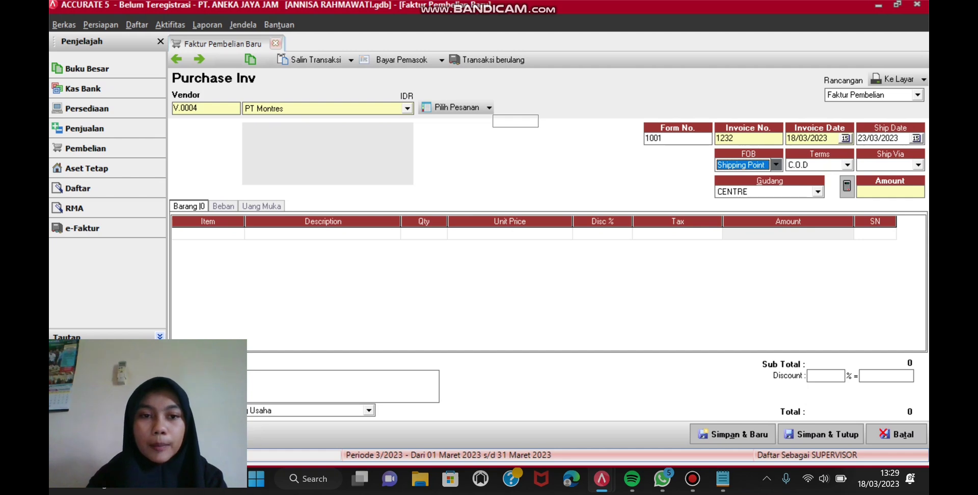
left_click(489, 107)
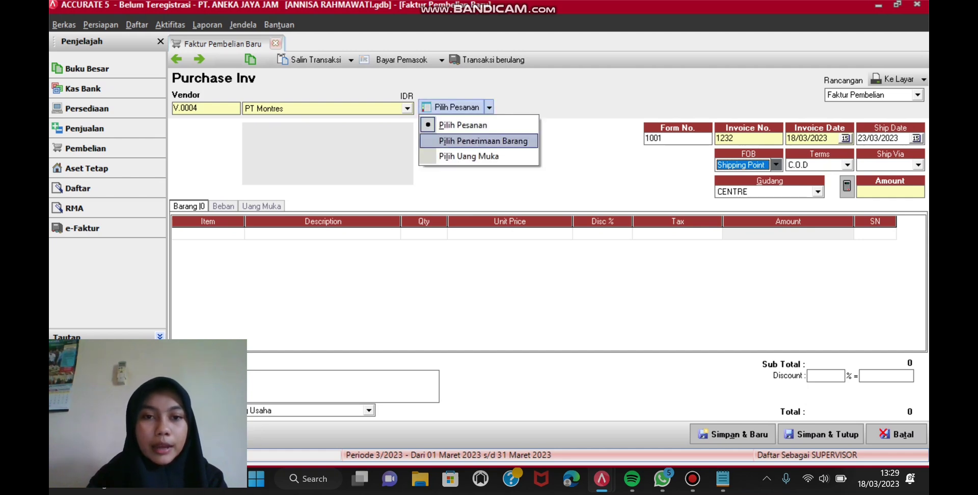
key("Return")
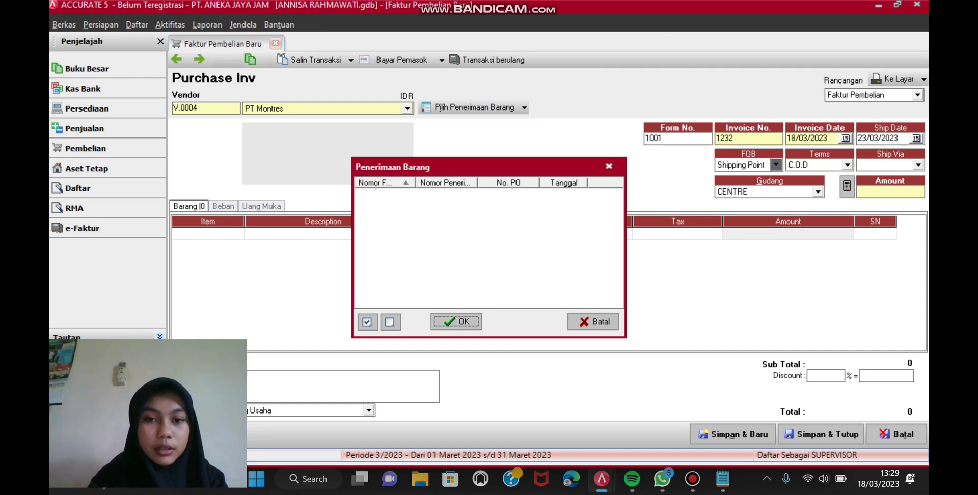
left_click(609, 166)
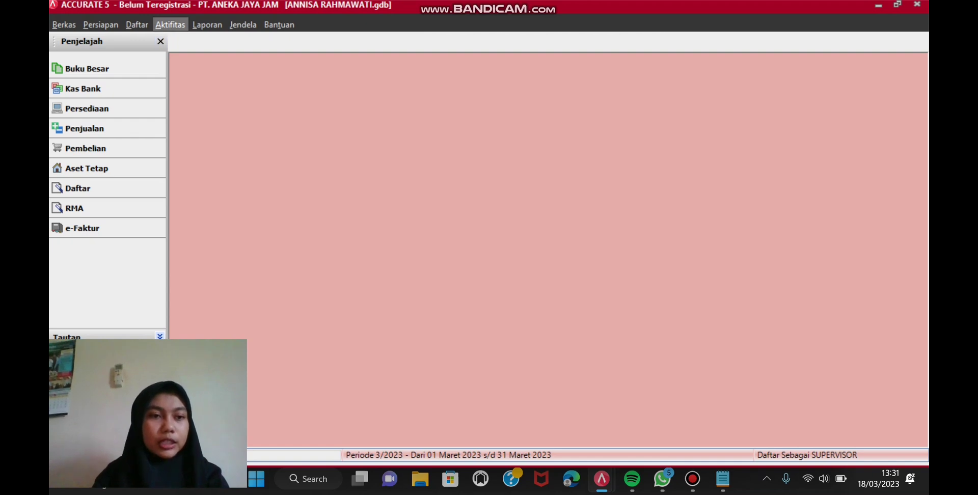
Step: Start a new purchase requisition from the Aktifitas menu
key("alt+a")
key("Escape")
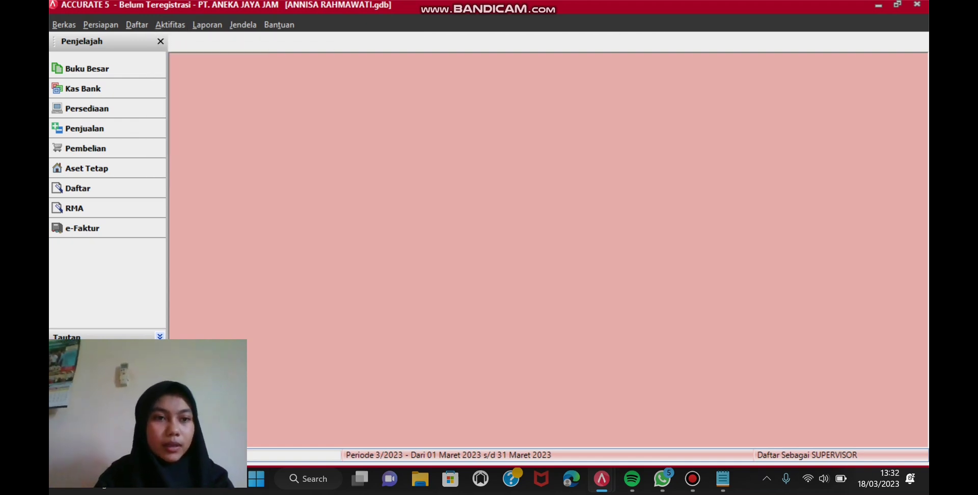
key("alt+a")
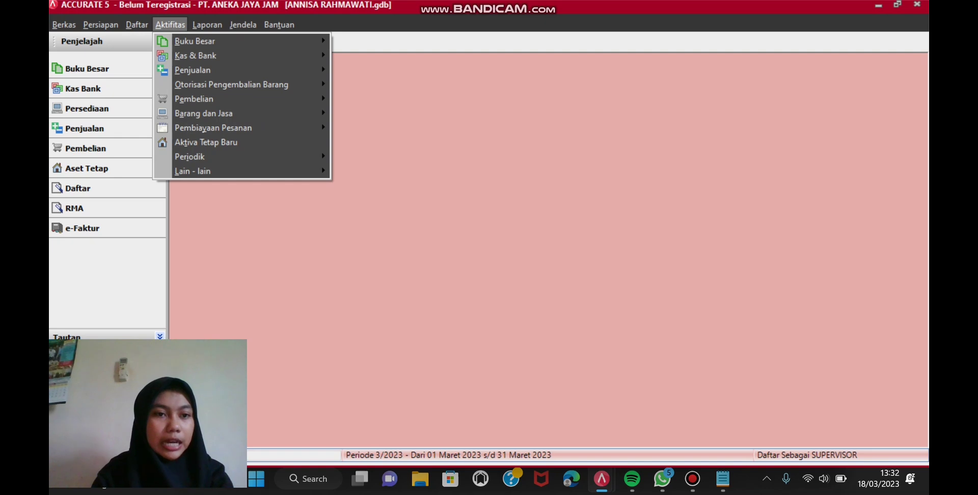
mouse_move(229, 98)
key("Right")
key("Return")
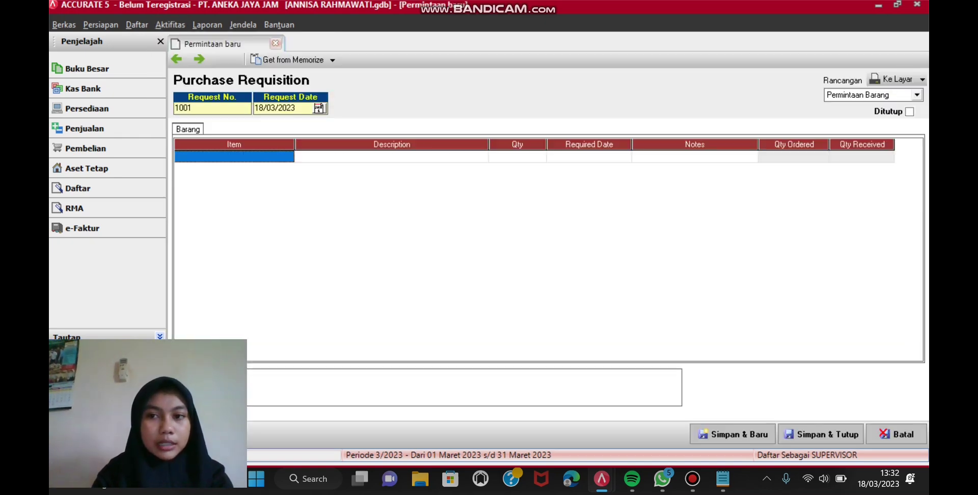
Step: Add JD-004 Alexandre Christie AC 9100 with quantity 6 and save requisition 1001
left_click(234, 156)
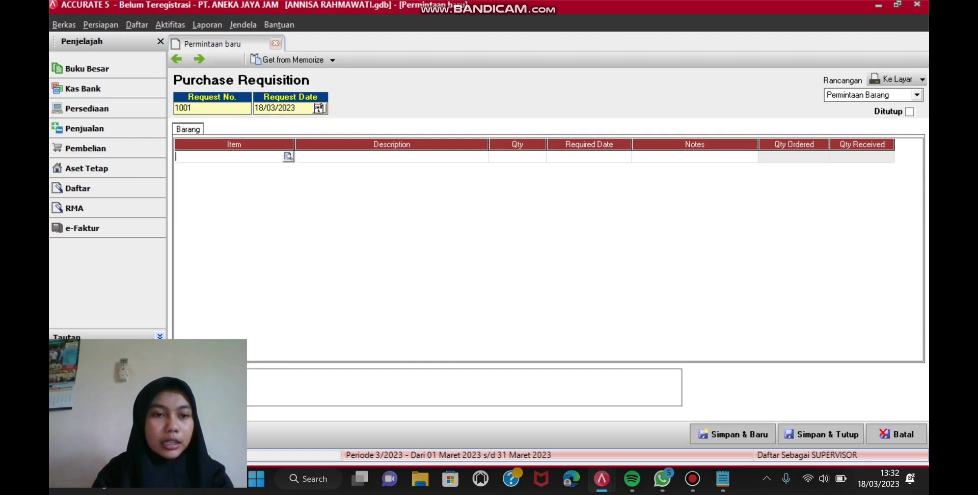
left_click(288, 156)
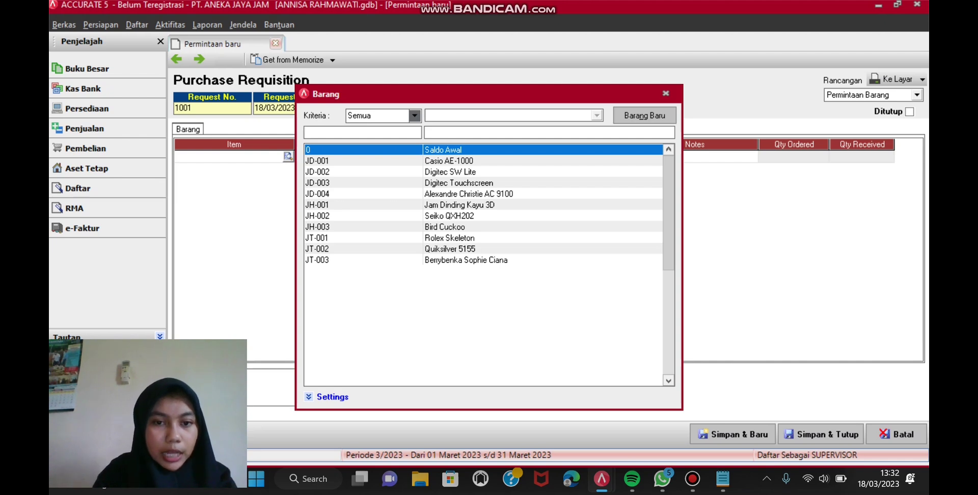
left_click(469, 193)
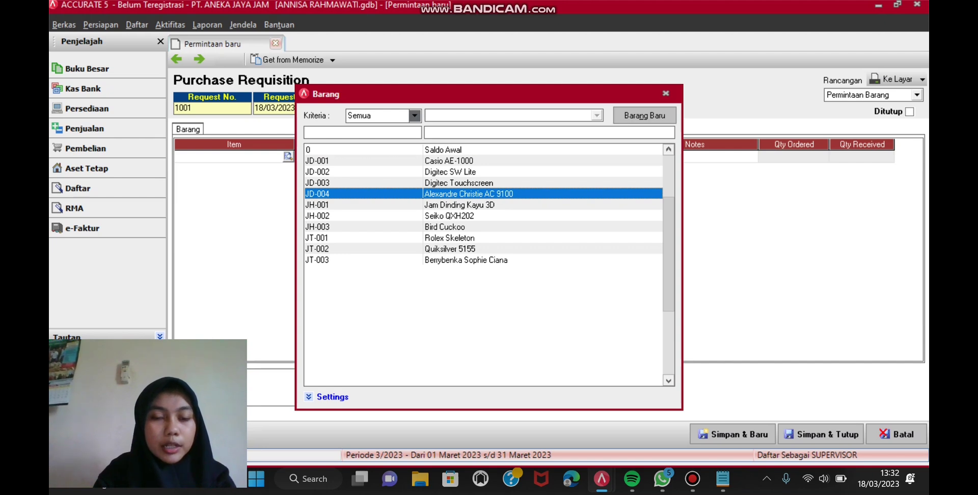
key("Return")
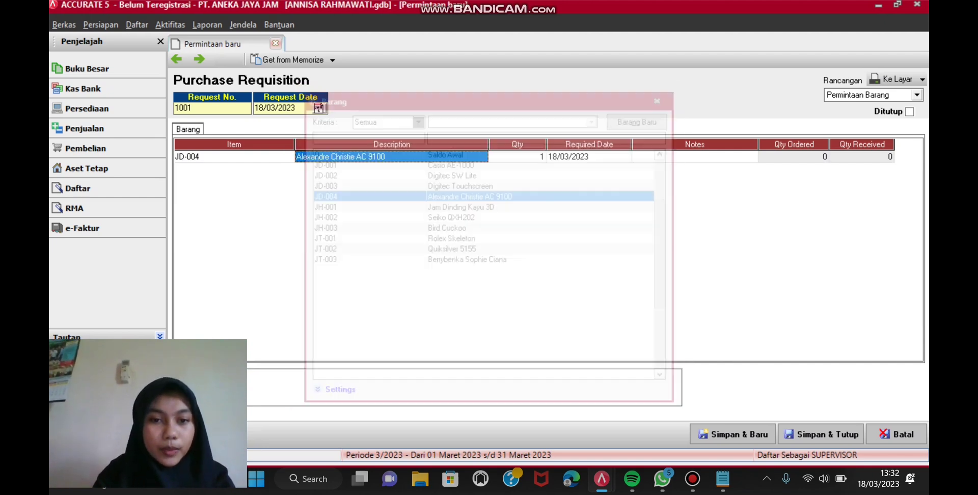
left_click(517, 157)
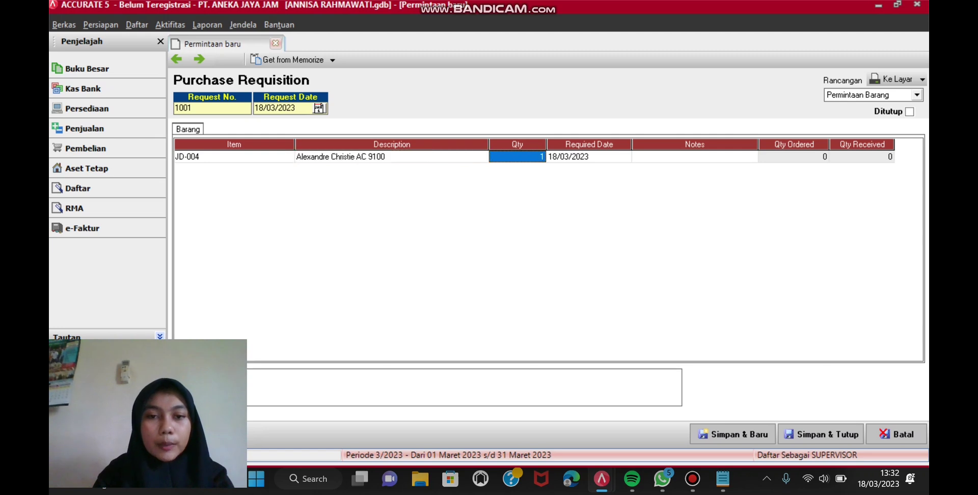
type("1")
type("6")
key("BackSpace")
key("BackSpace")
type("6")
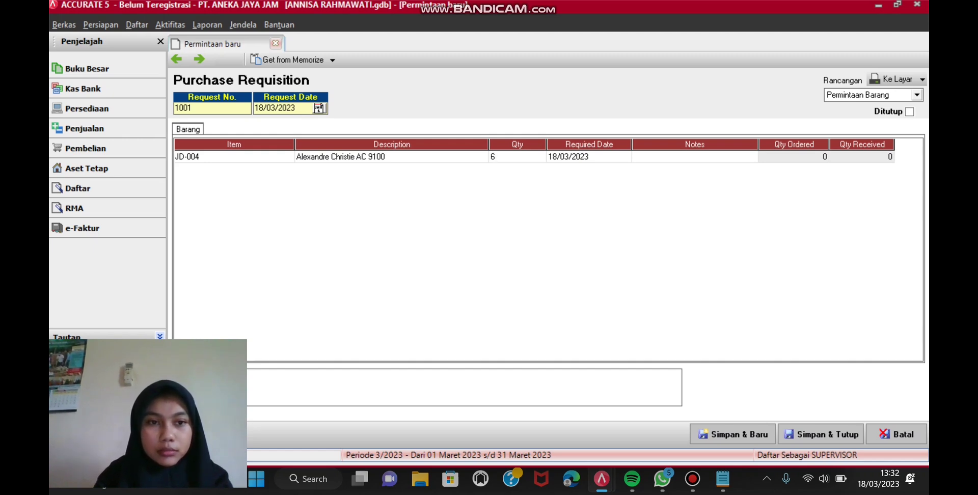
left_click(695, 157)
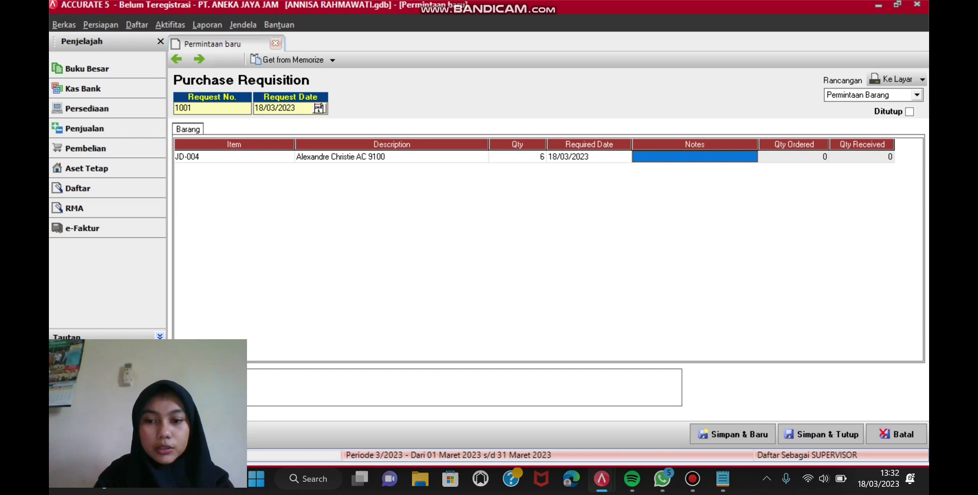
left_click(821, 434)
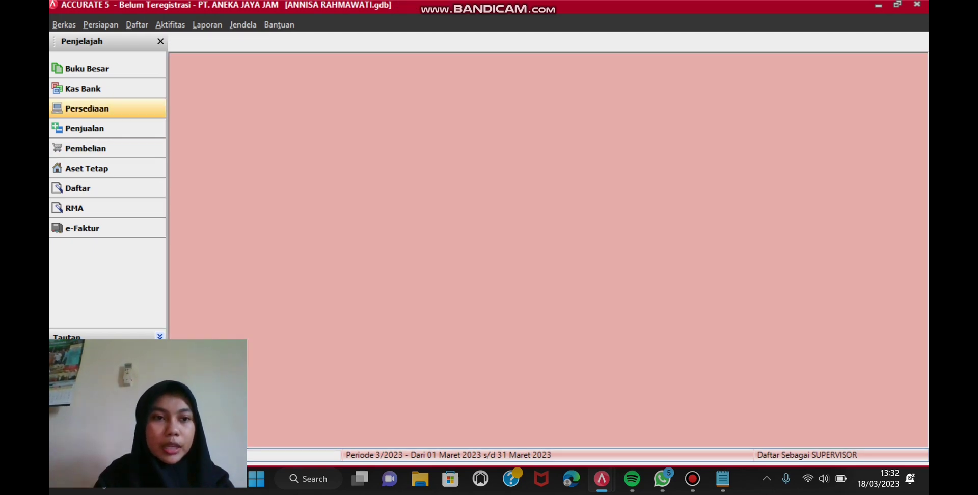
Step: Start a purchase order to PT. Uhren, FOB Shipping Point, dated 22/03/2023
left_click(170, 25)
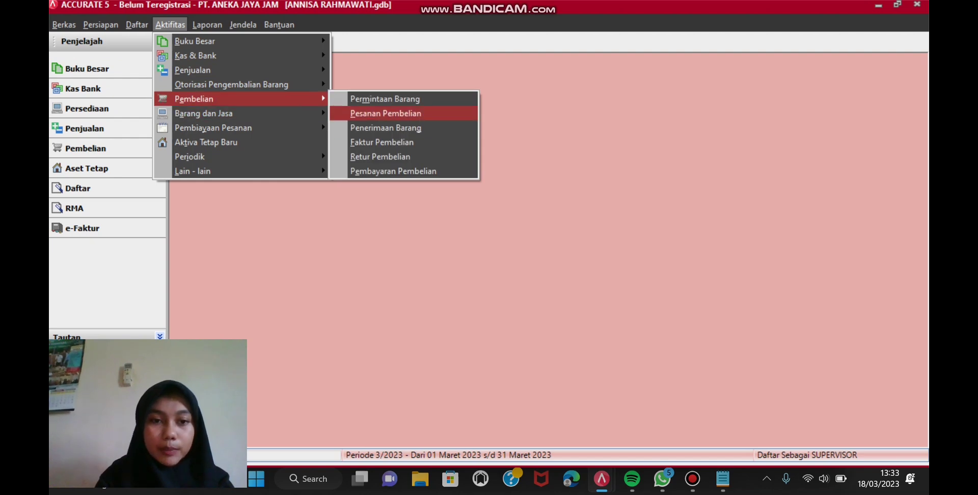
key("Return")
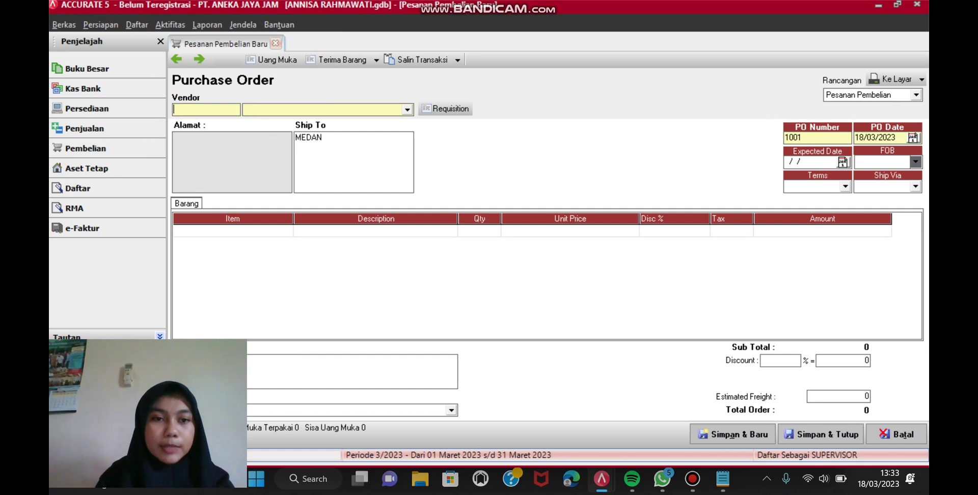
key("Tab")
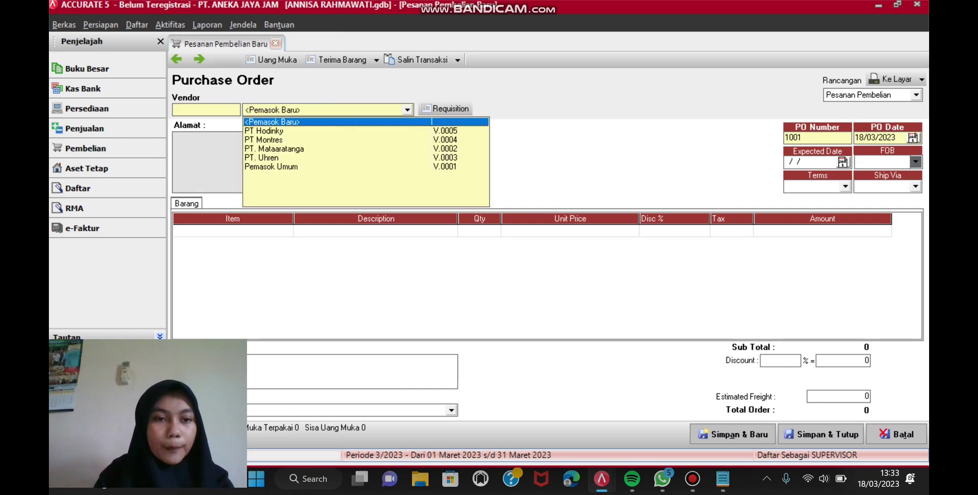
left_click(261, 158)
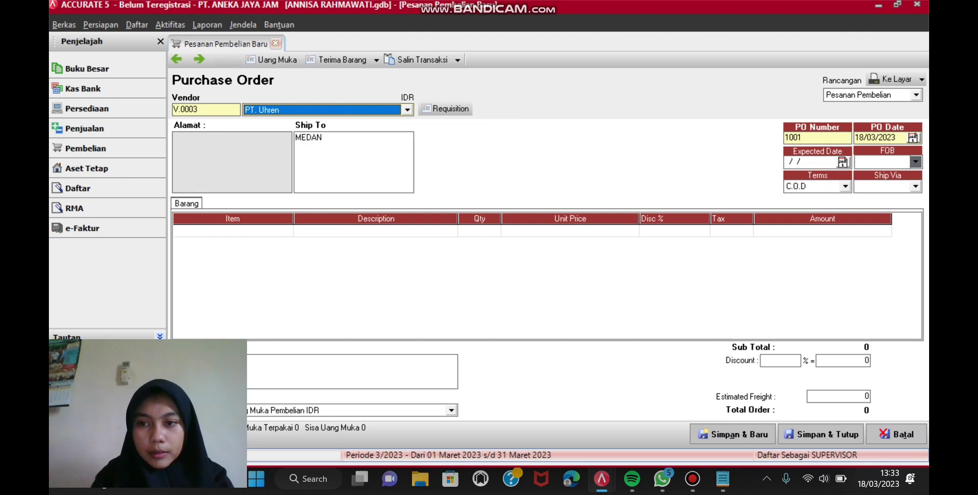
left_click(915, 162)
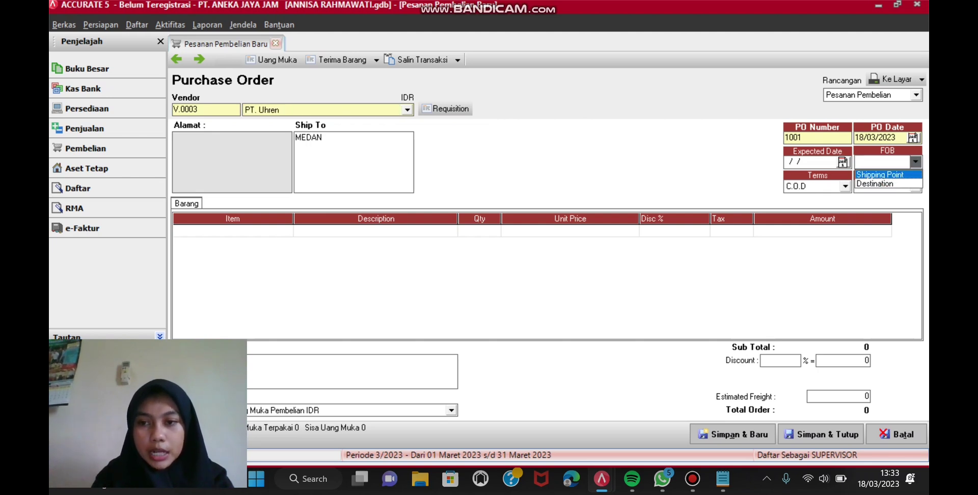
key("Return")
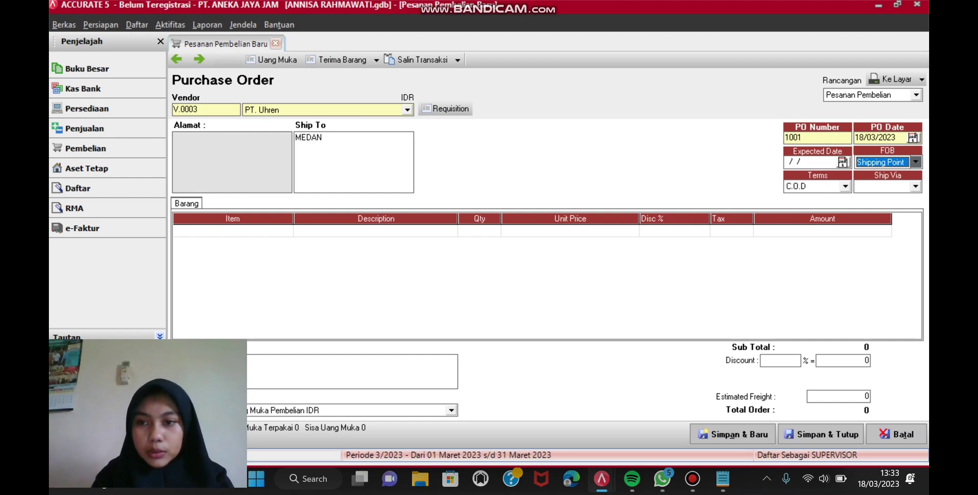
left_click(913, 137)
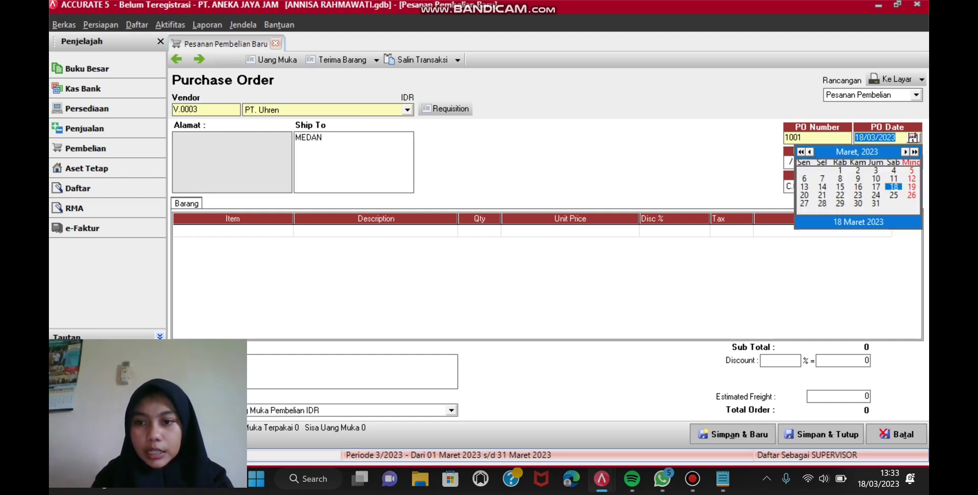
left_click(840, 195)
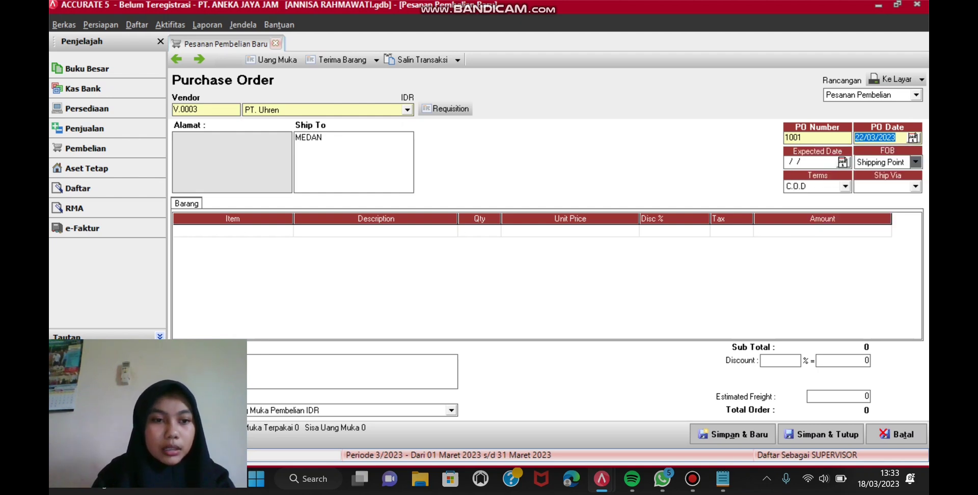
Step: Fill the order from requisition 1001 and save it
left_click(445, 108)
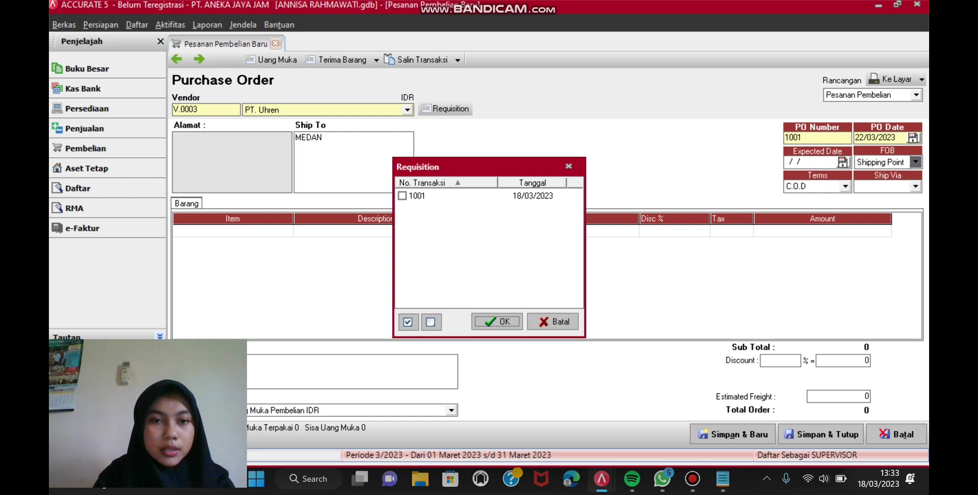
left_click(402, 196)
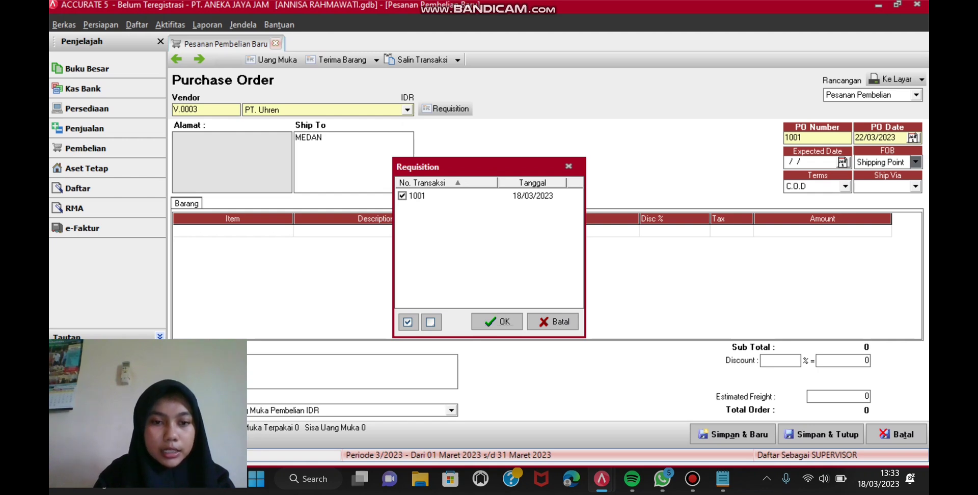
key("Return")
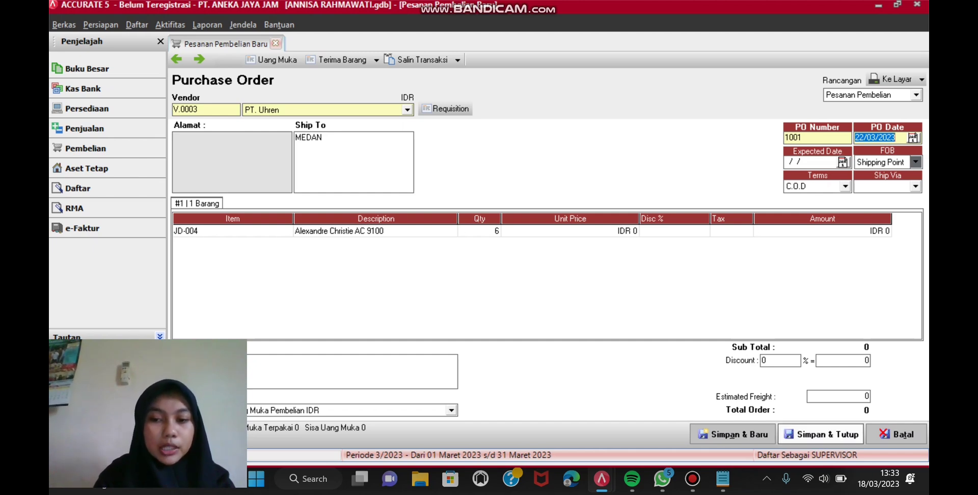
left_click(821, 434)
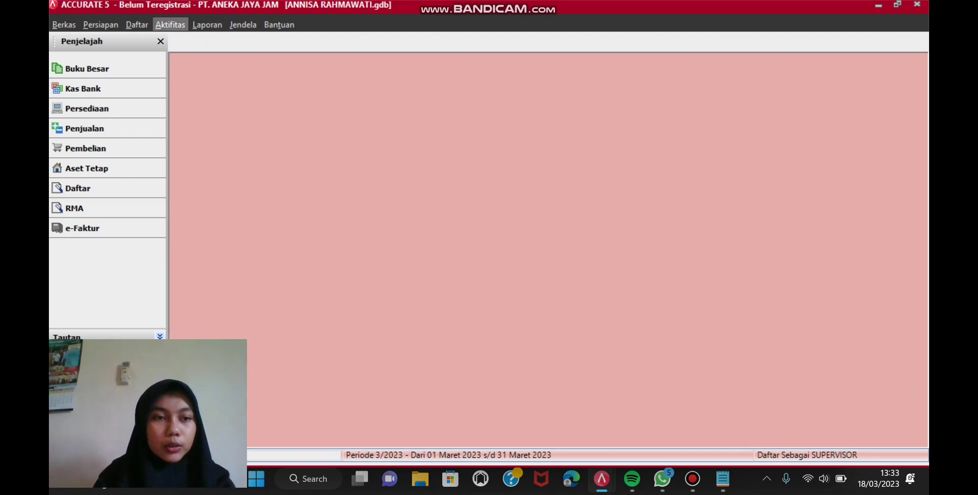
Step: Start a new item receipt with PT. Uhren as the supplier
left_click(170, 24)
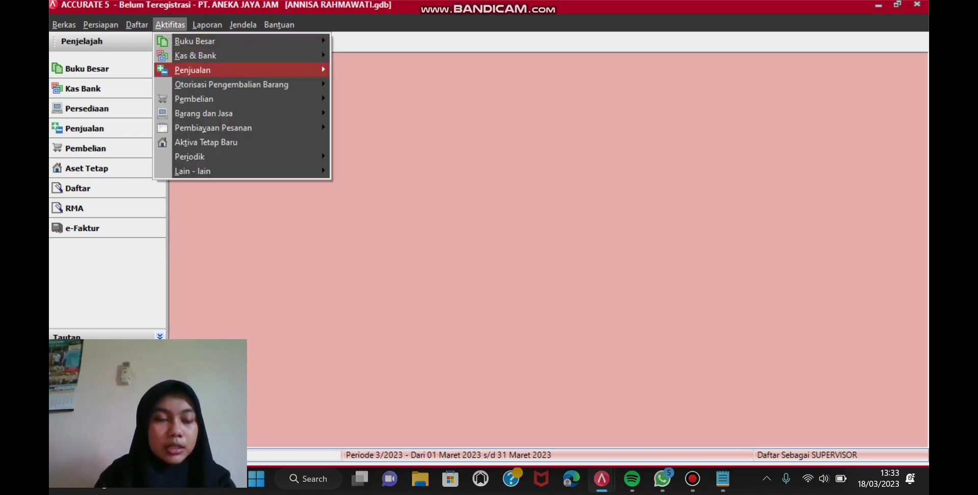
mouse_move(244, 98)
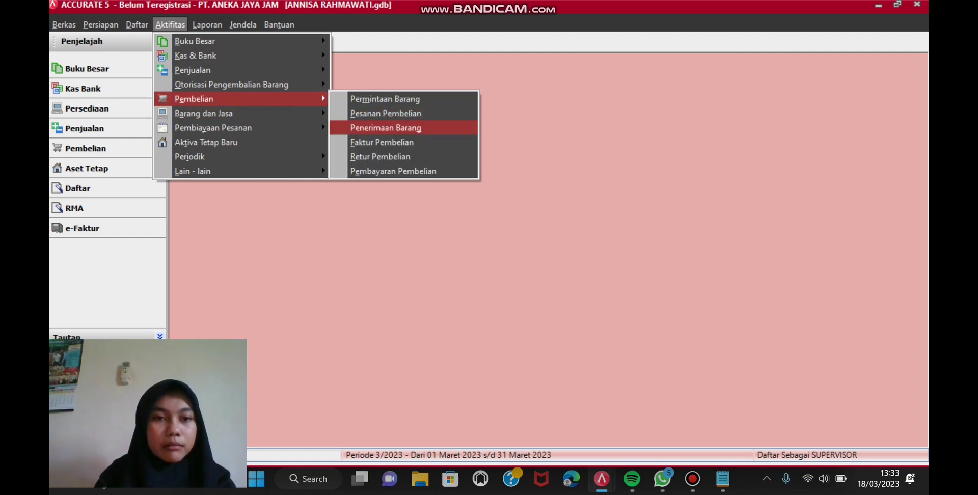
left_click(386, 127)
left_click(408, 108)
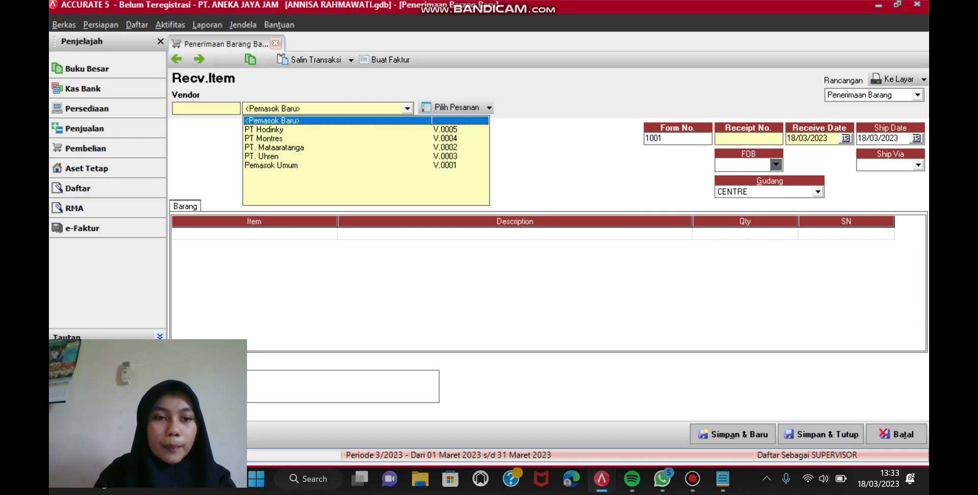
left_click(261, 155)
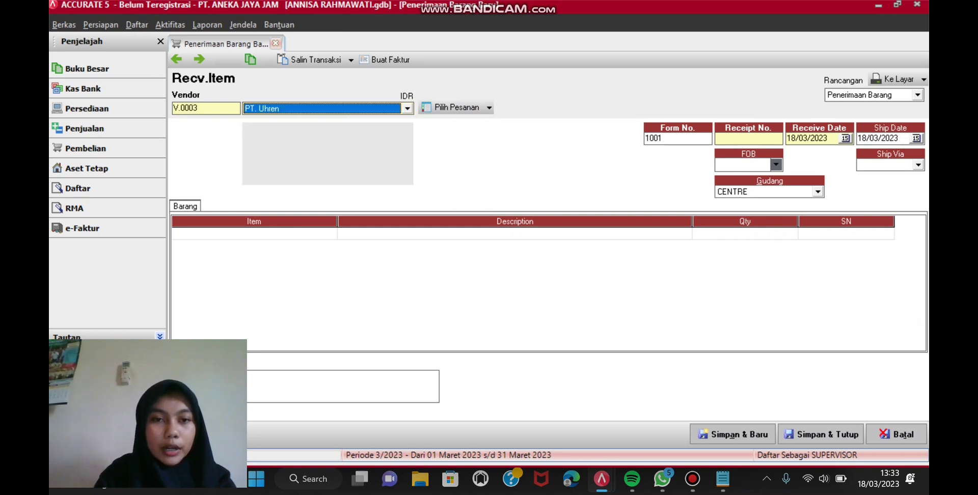
Step: Enter receipt number 1234, ship date 22 March 2023 and FOB Shipping Point
left_click(748, 138)
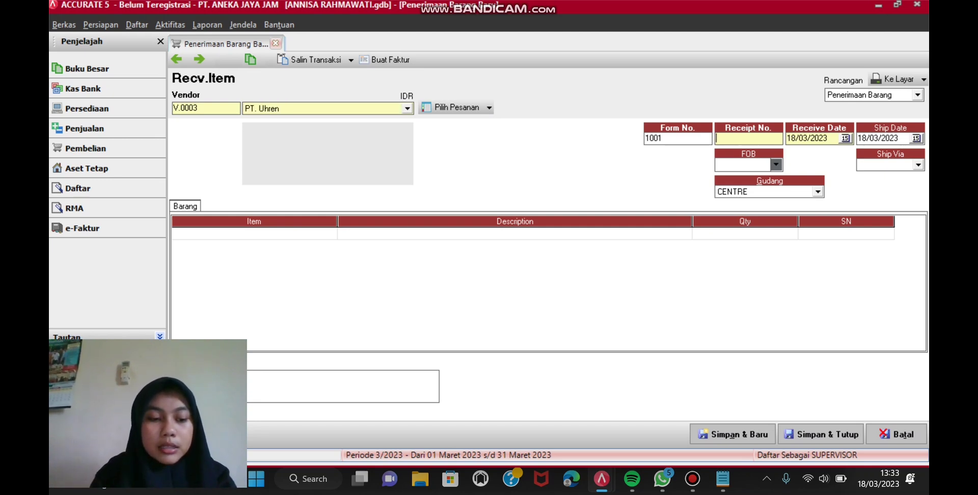
type("1234")
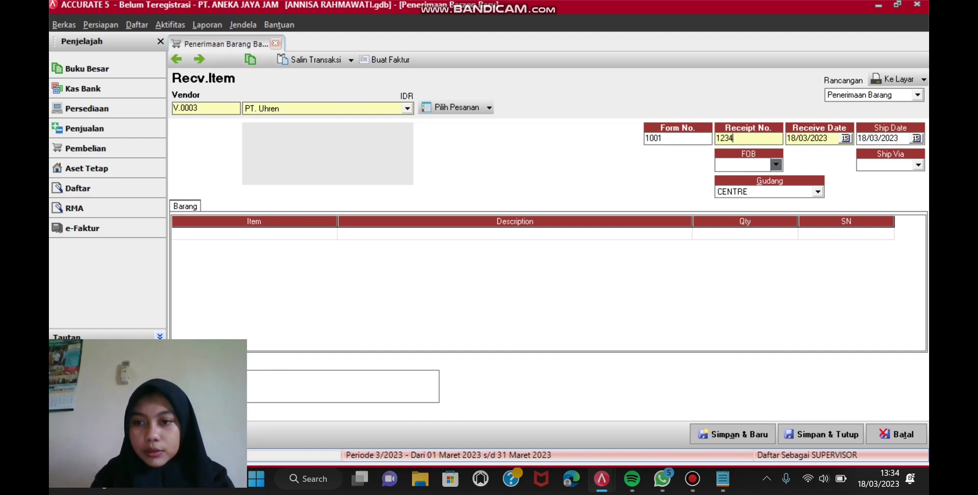
left_click(915, 138)
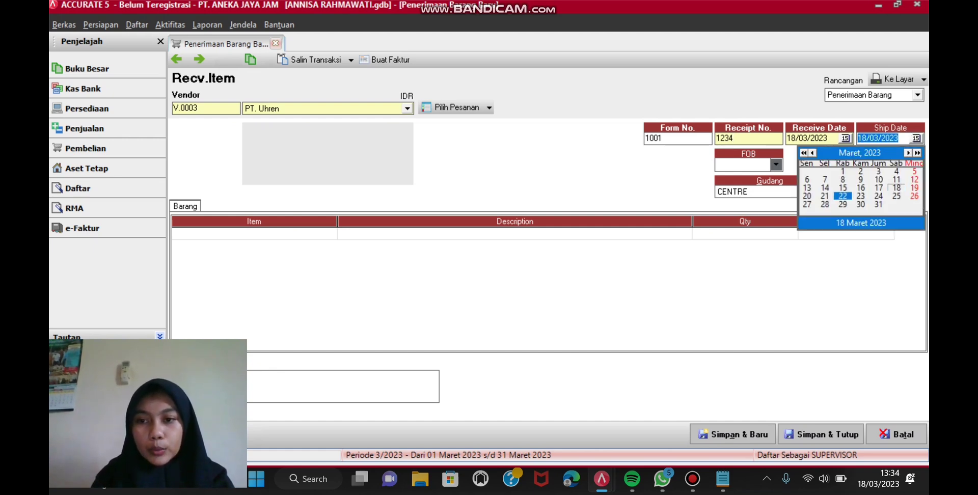
left_click(842, 195)
left_click(775, 164)
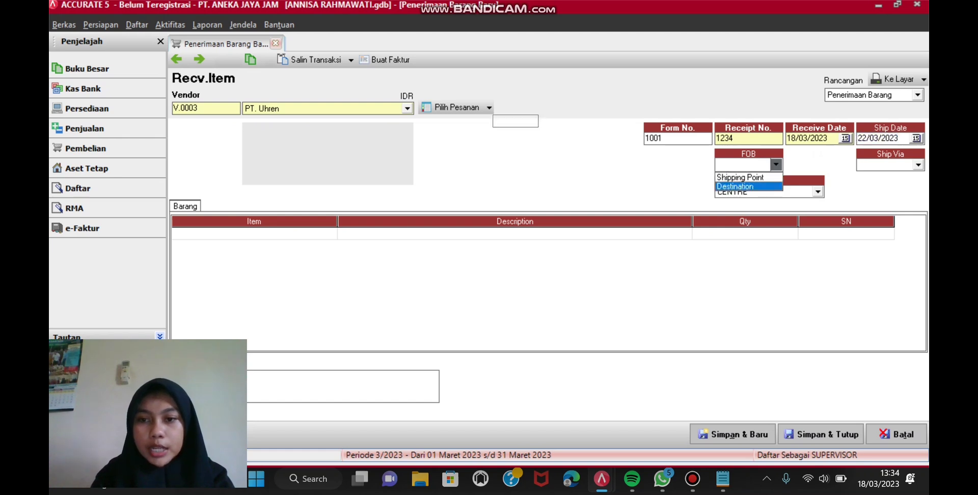
left_click(741, 175)
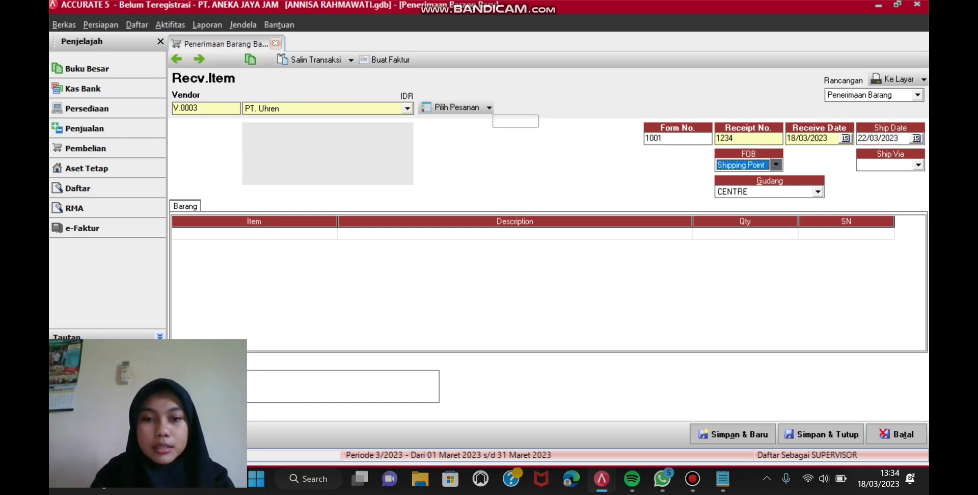
Step: Fill the receipt with PO 1001's 6 JD-004 units, then save and close it
left_click(488, 108)
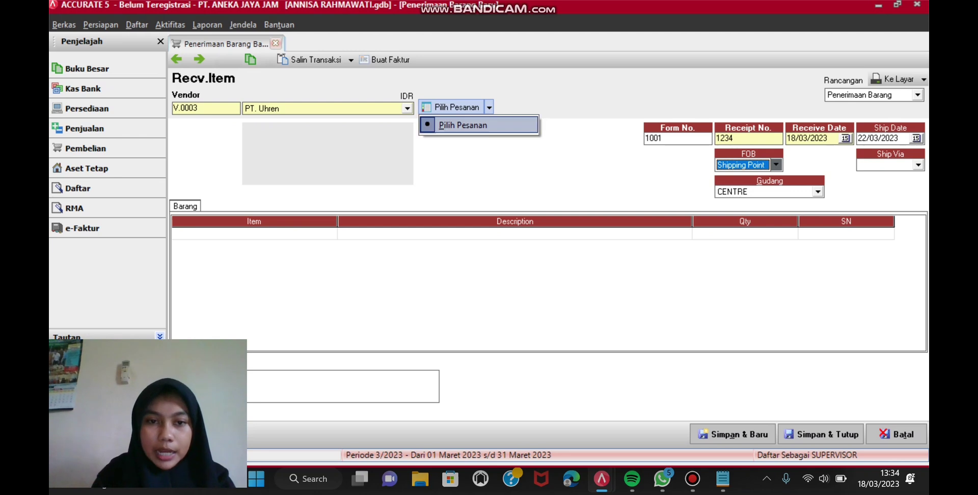
key("Return")
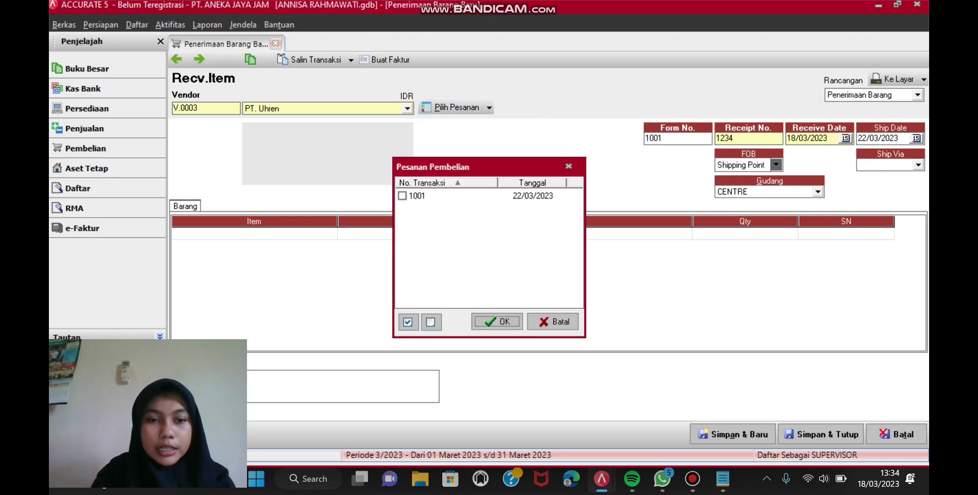
left_click(497, 321)
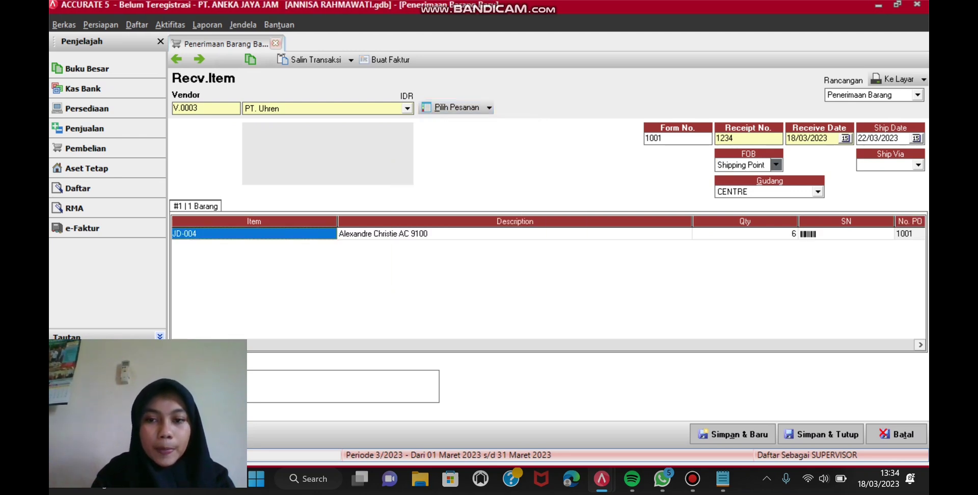
left_click(821, 434)
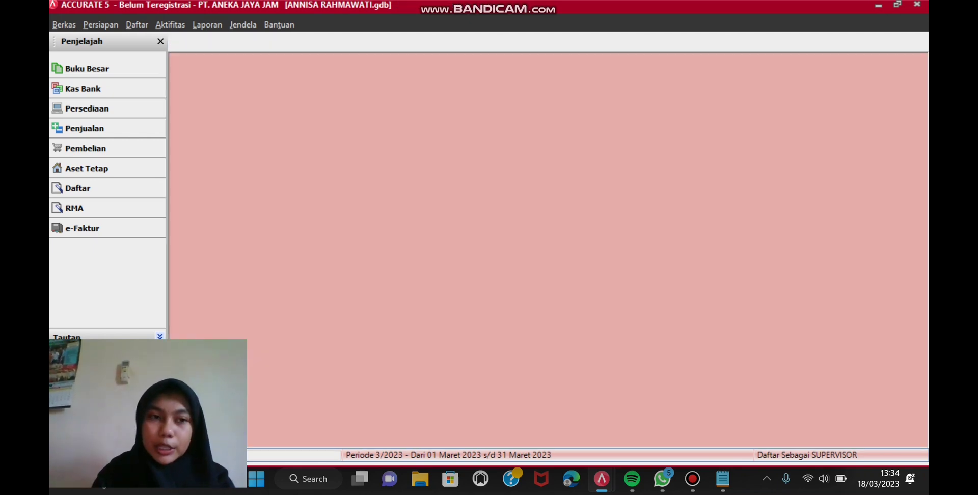
Step: Start a new purchase invoice with PT. Uhren as the vendor
left_click(170, 24)
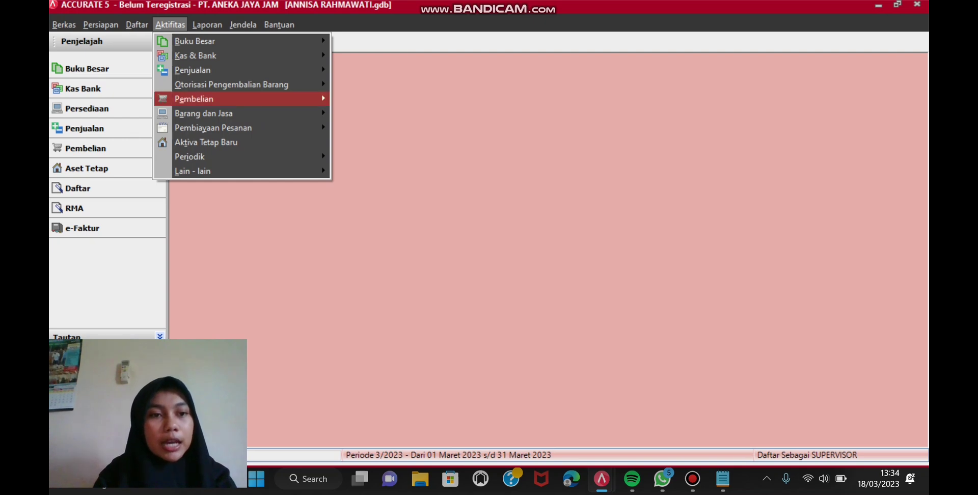
mouse_move(193, 98)
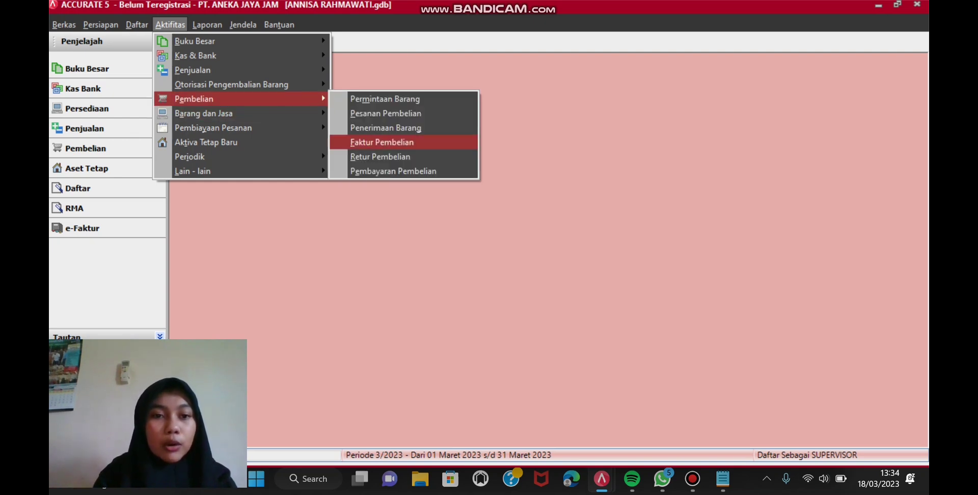
left_click(382, 142)
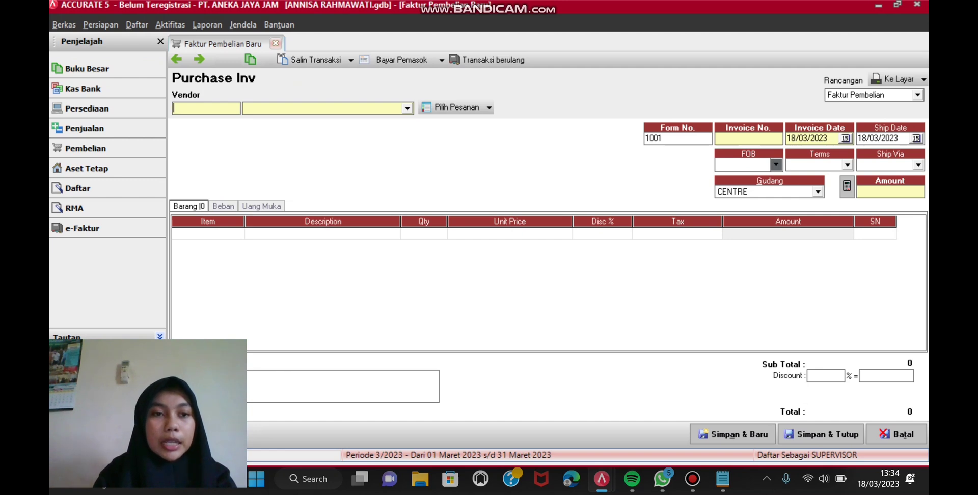
key("Return")
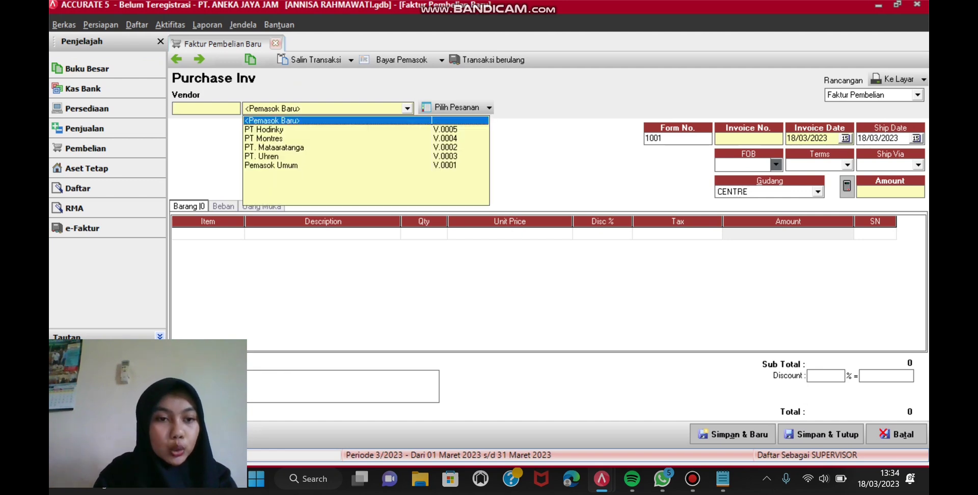
left_click(262, 157)
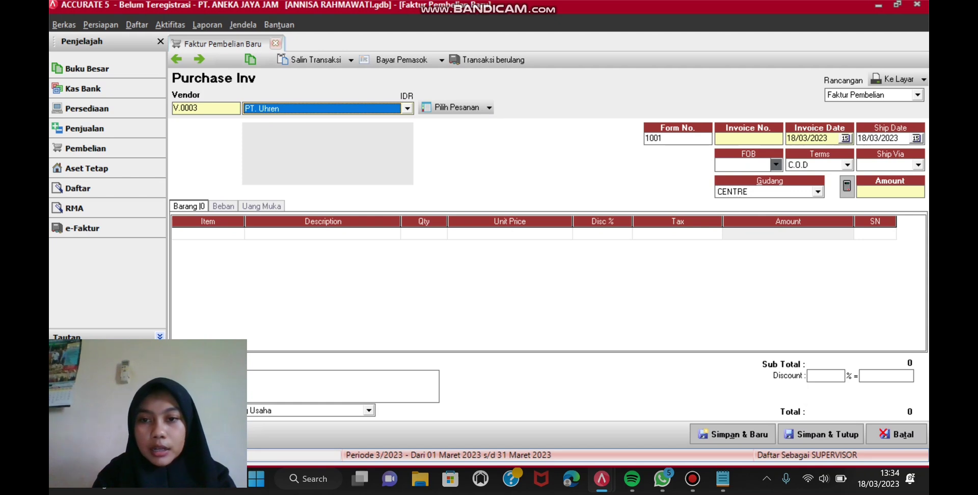
Step: Enter invoice number 1234, ship date 22/03/2023 and FOB Shipping Point
left_click(748, 139)
type("1")
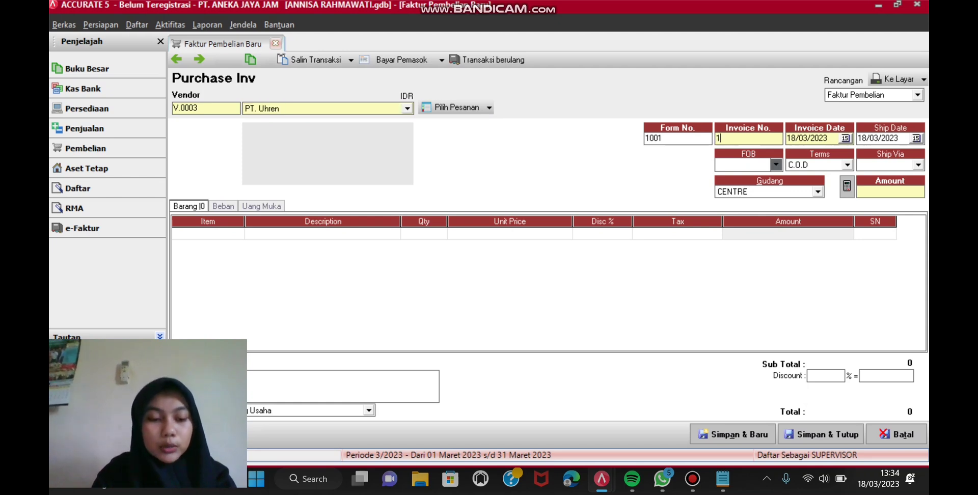
type("234")
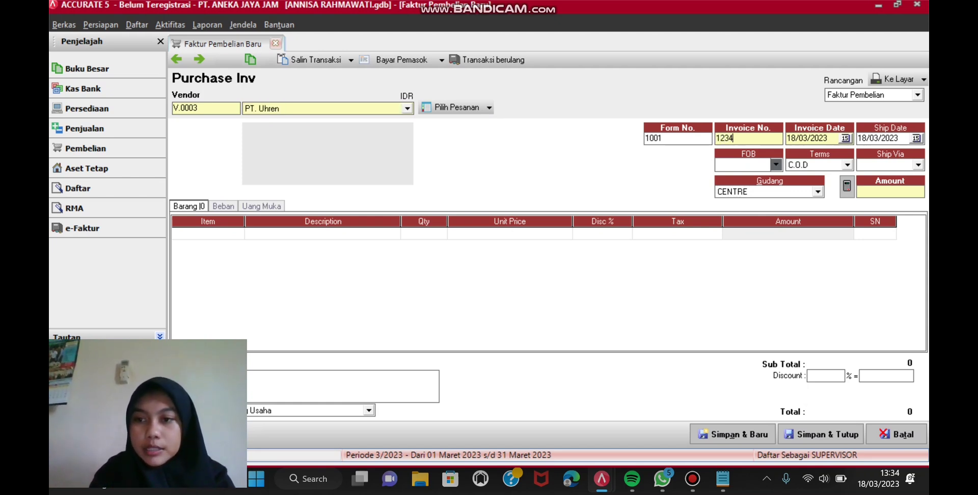
key("Tab")
key("Tab")
left_click(843, 197)
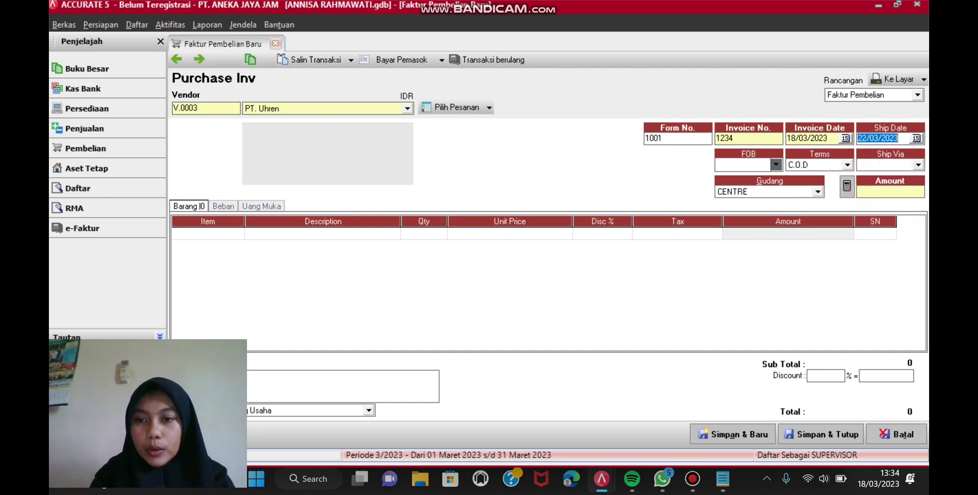
left_click(776, 165)
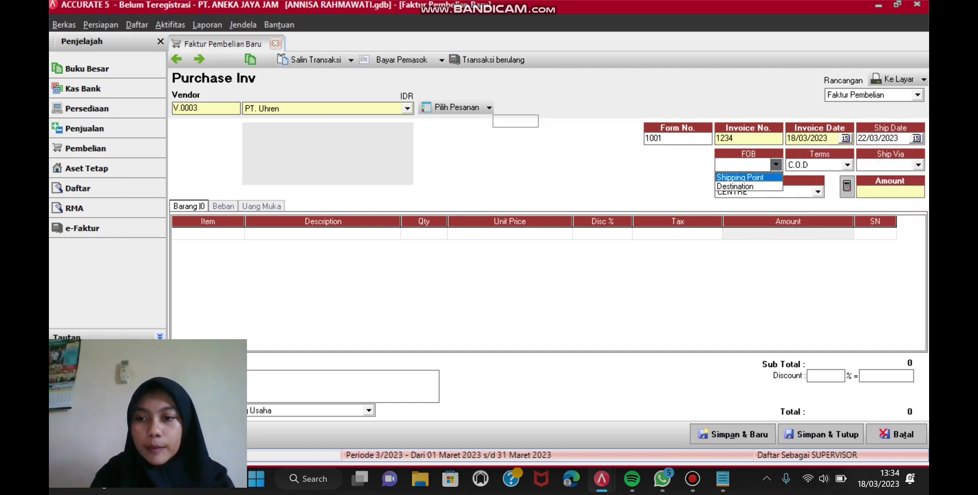
left_click(740, 177)
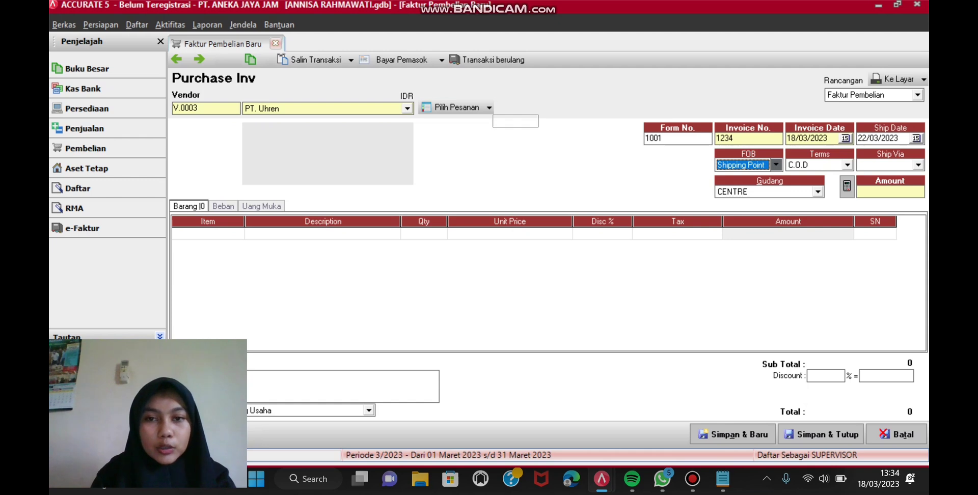
Step: Pull the JD-004 item from receipt 1001 and set its unit price to 3.000.000
left_click(489, 107)
key("Down")
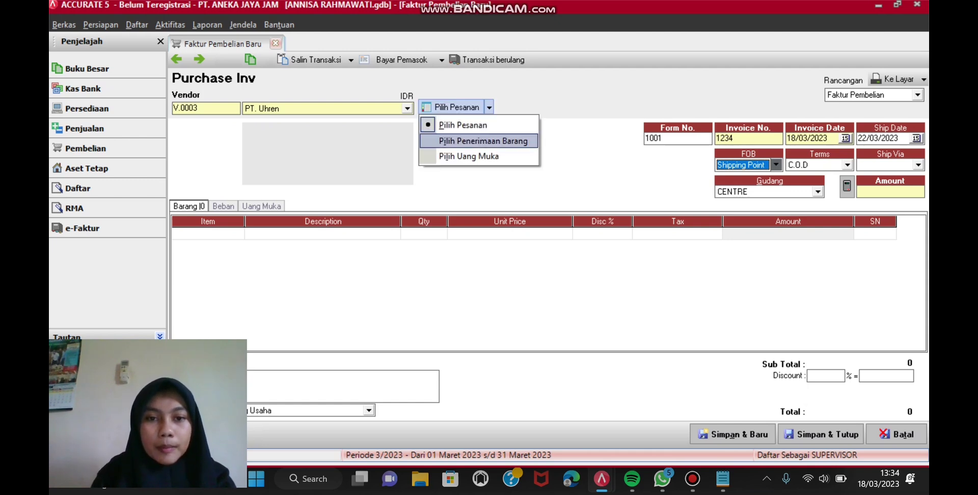
key("Return")
left_click(377, 196)
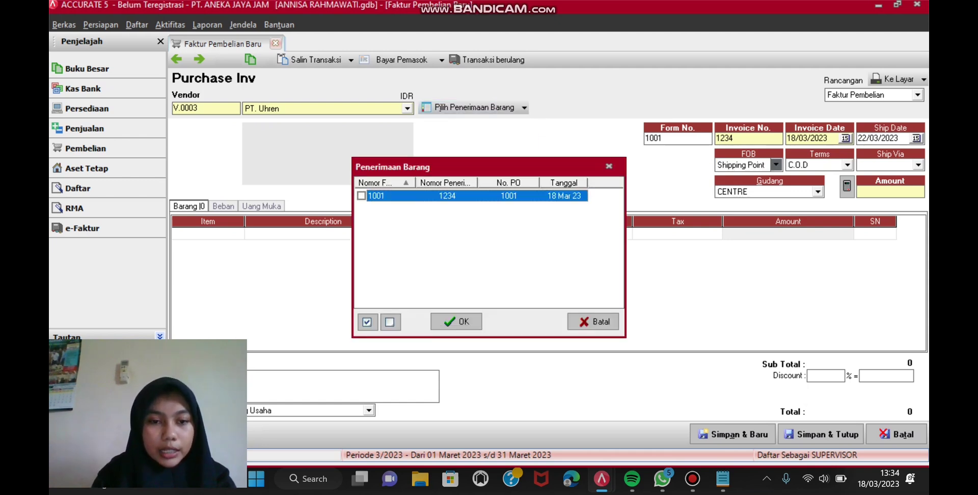
left_click(456, 321)
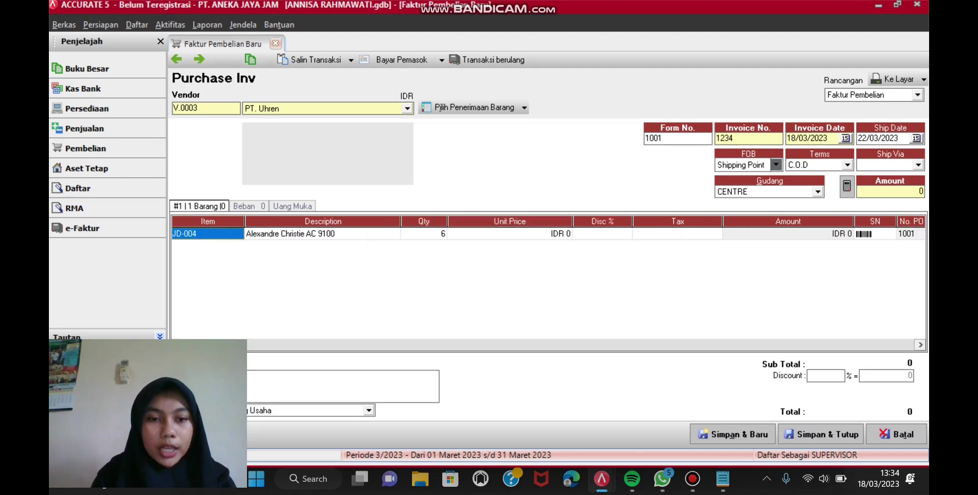
left_click(510, 234)
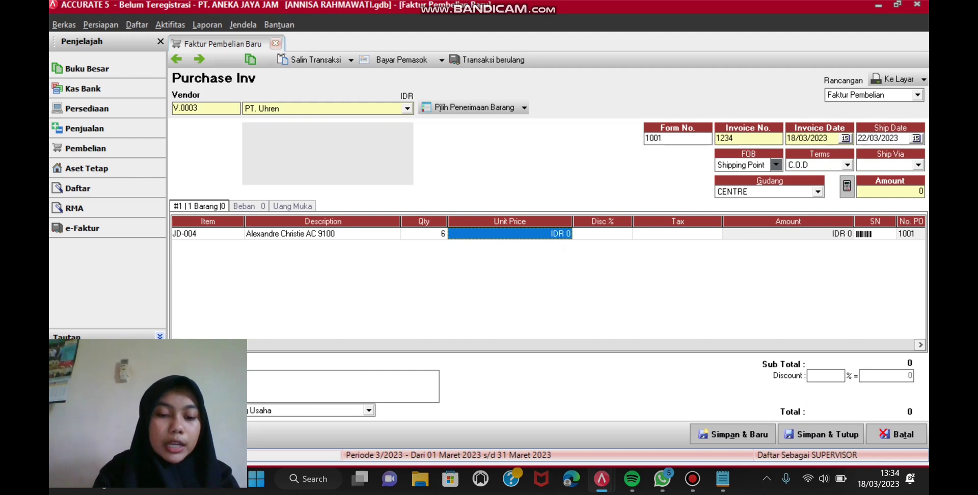
type("3")
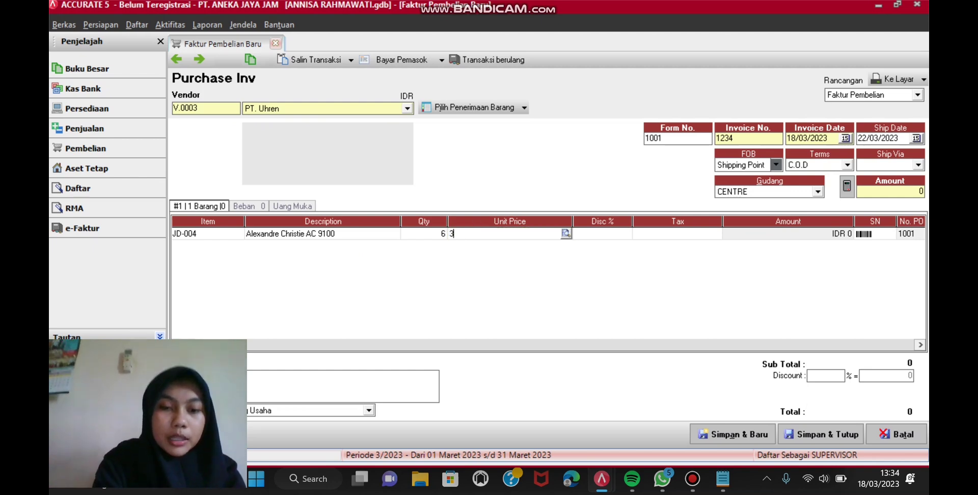
type(".000.00")
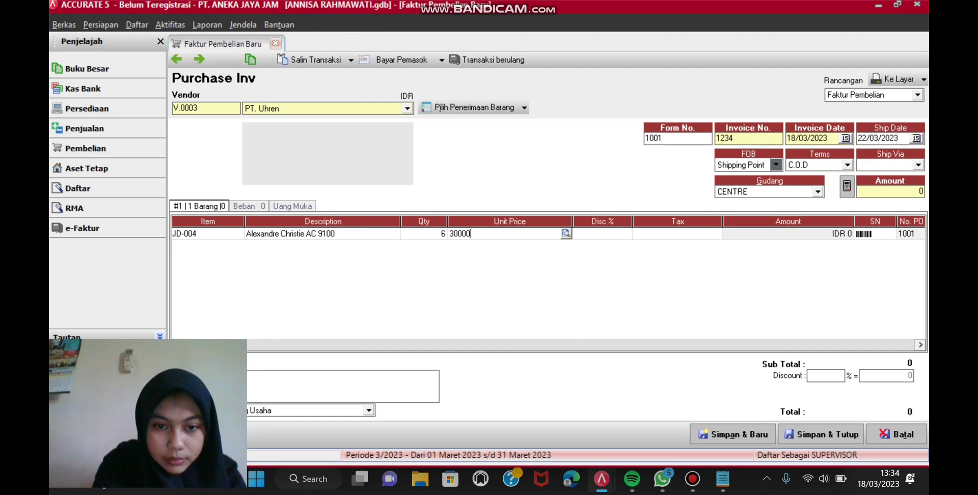
type("00")
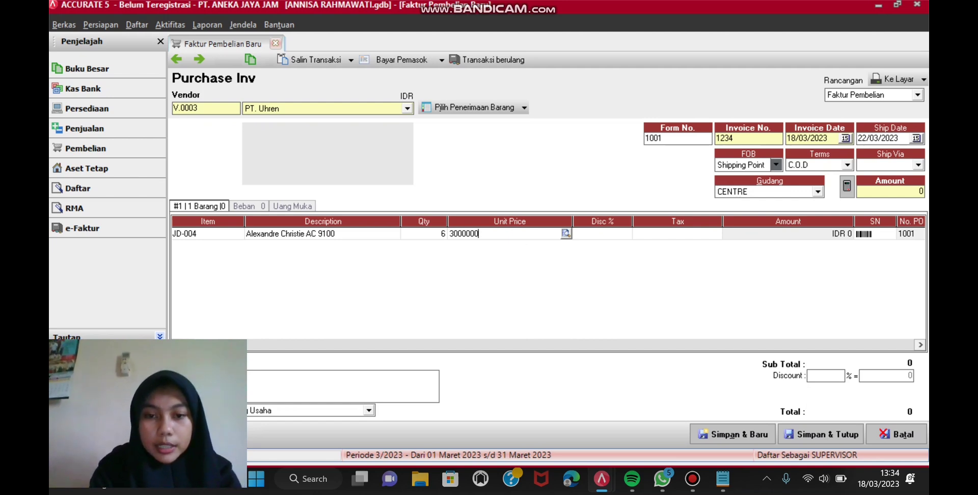
key("Tab")
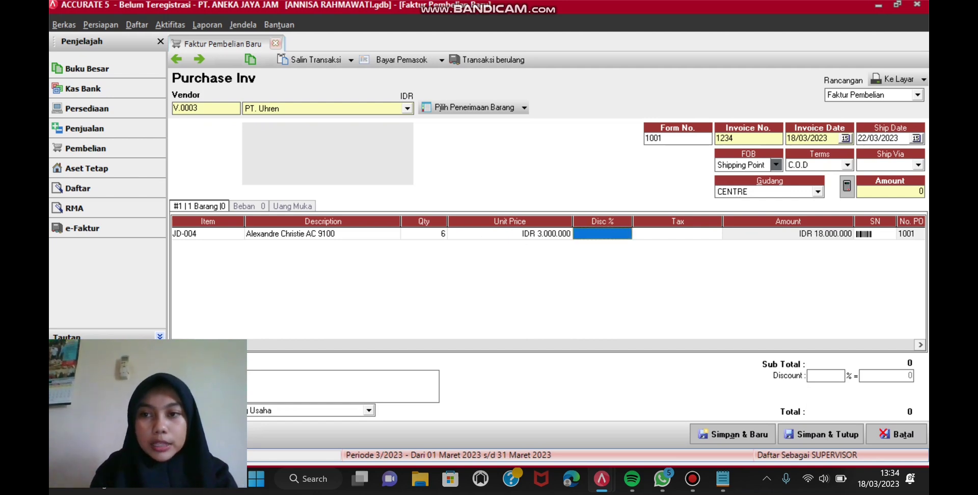
Step: Save invoice 1234, review its 18.000.000 Purchase Inv preview, then close the preview and invoice
left_click(923, 79)
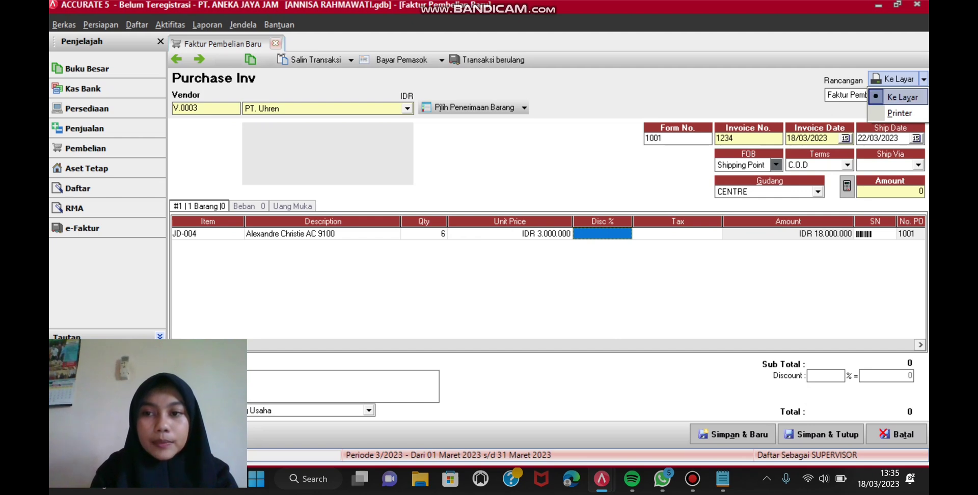
left_click(902, 97)
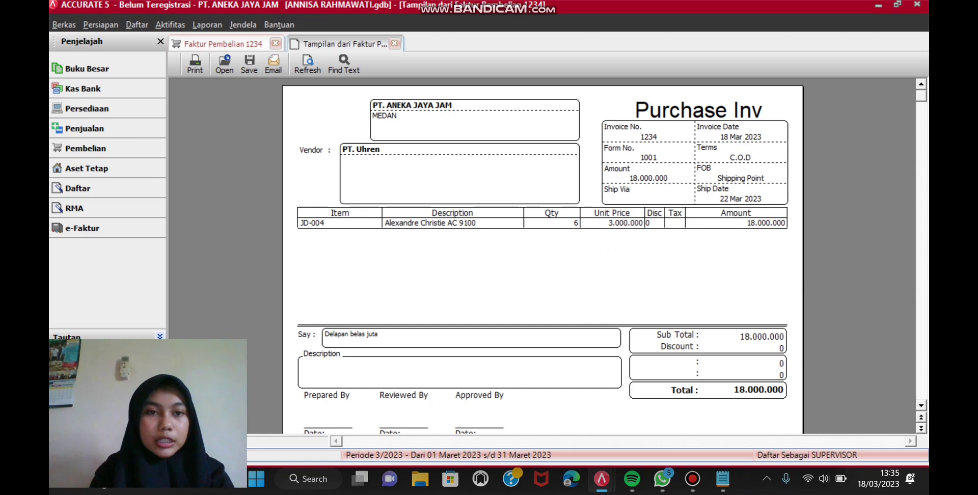
scroll(543, 254, "down", 1)
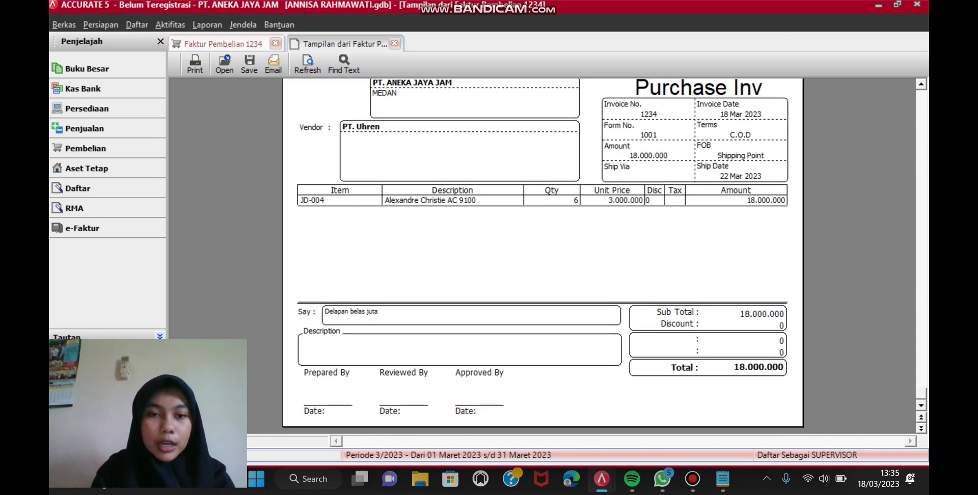
scroll(543, 254, "up", 1)
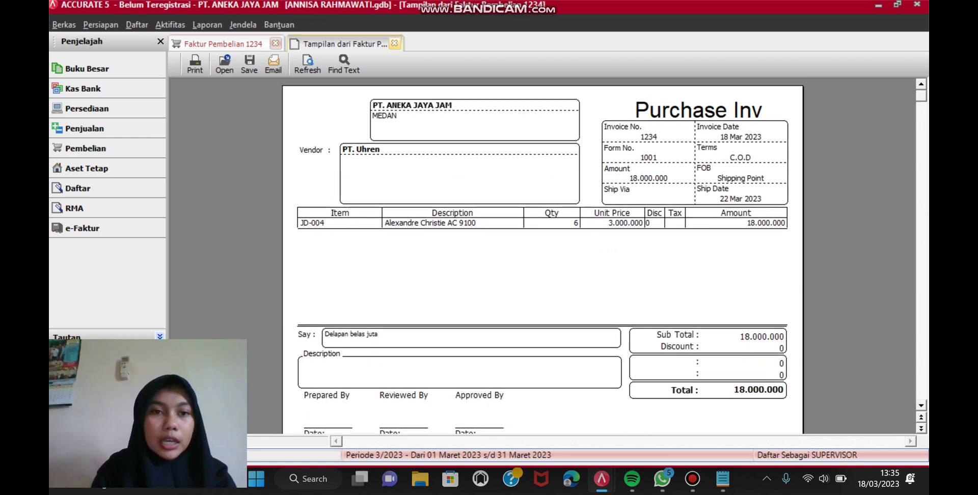
left_click(395, 44)
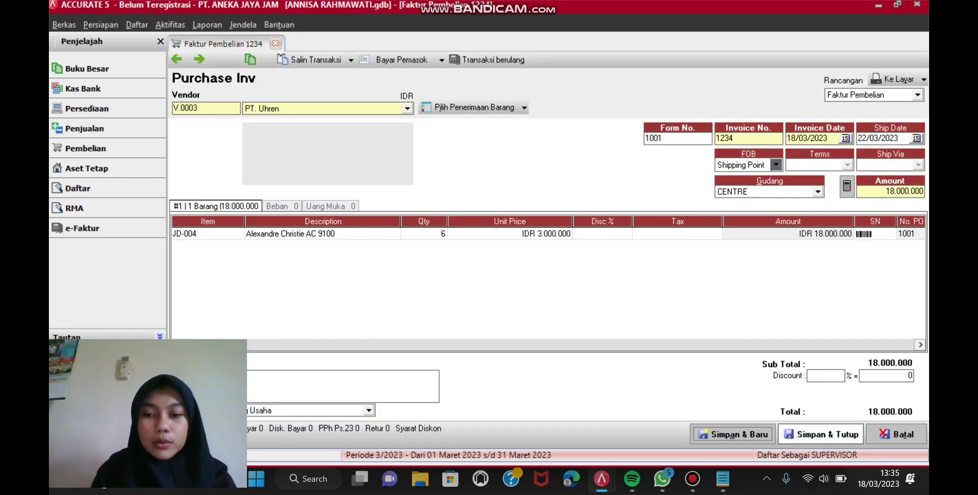
left_click(821, 434)
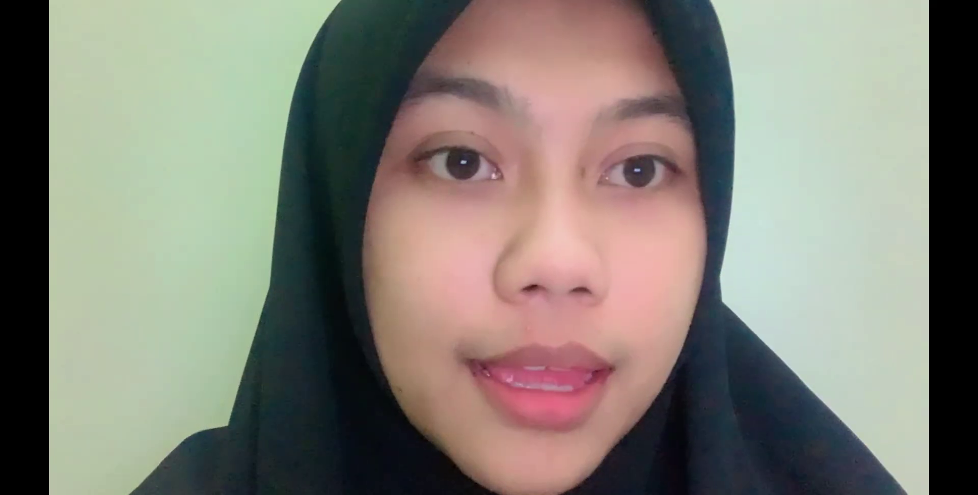